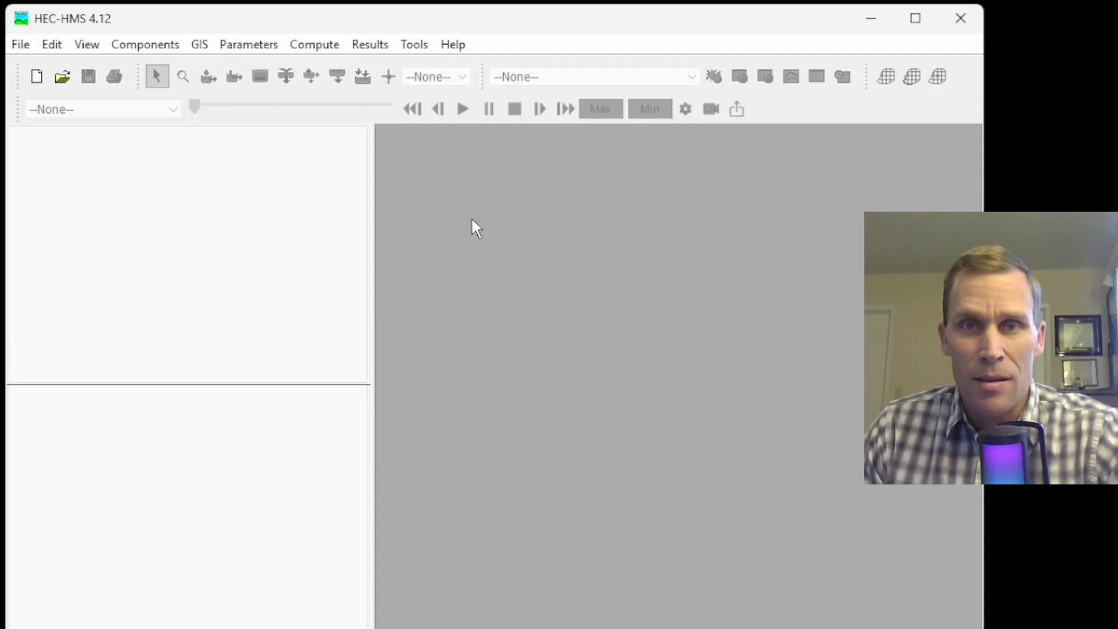
# Create a new project named exercise_57 in the project folder under Exercises\57 - Importer and Normalizer Tools.
pyautogui.click(21, 45)
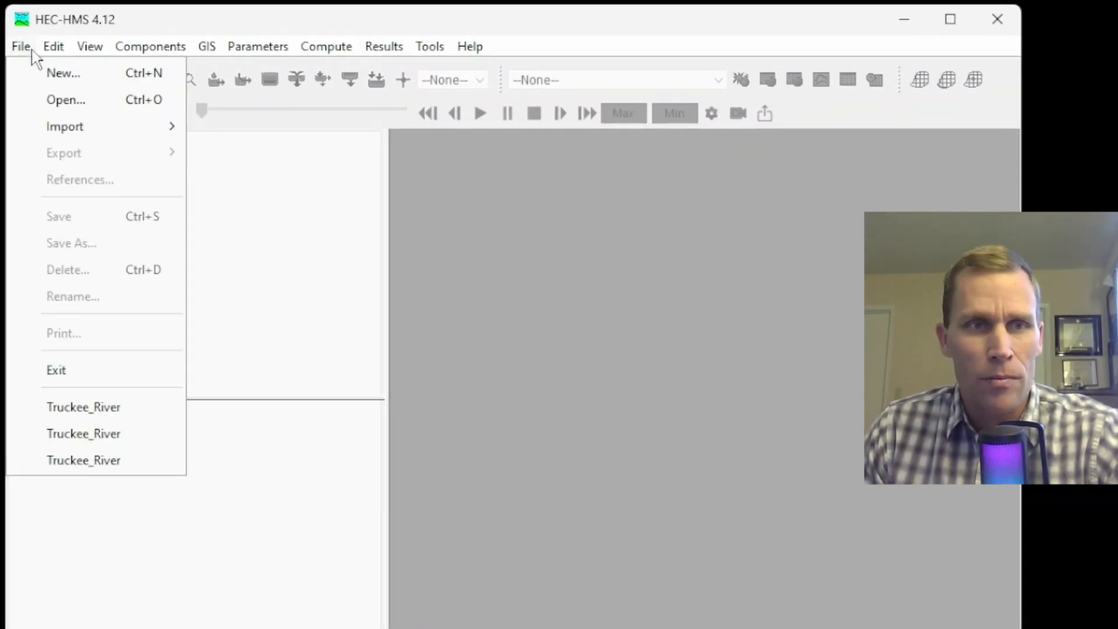
pyautogui.click(40, 71)
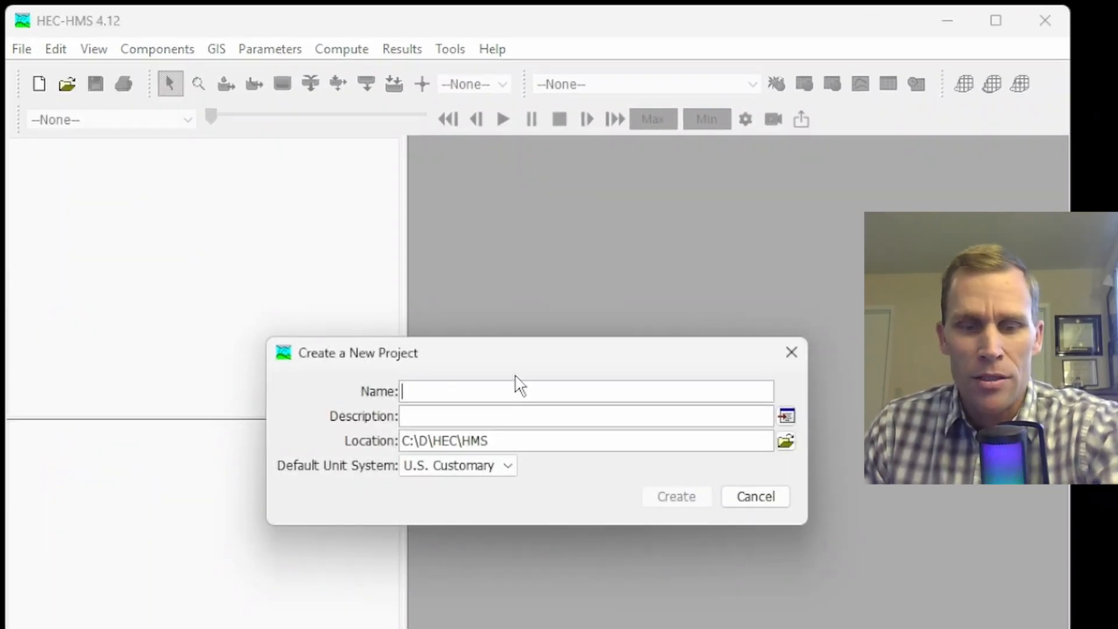
pyautogui.write('exercise_57')
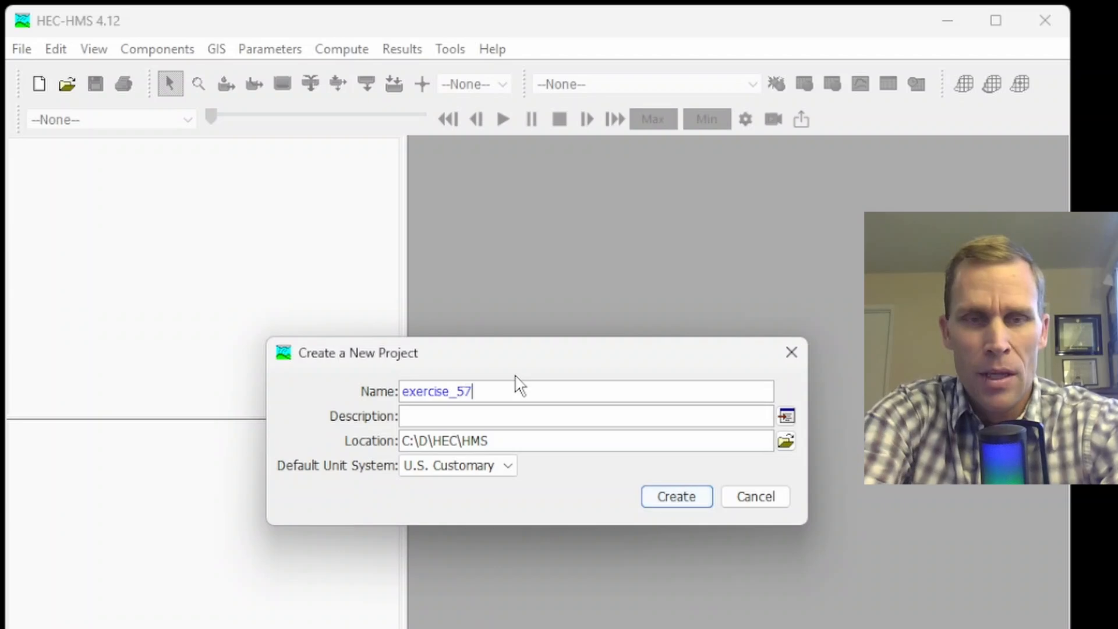
pyautogui.click(785, 442)
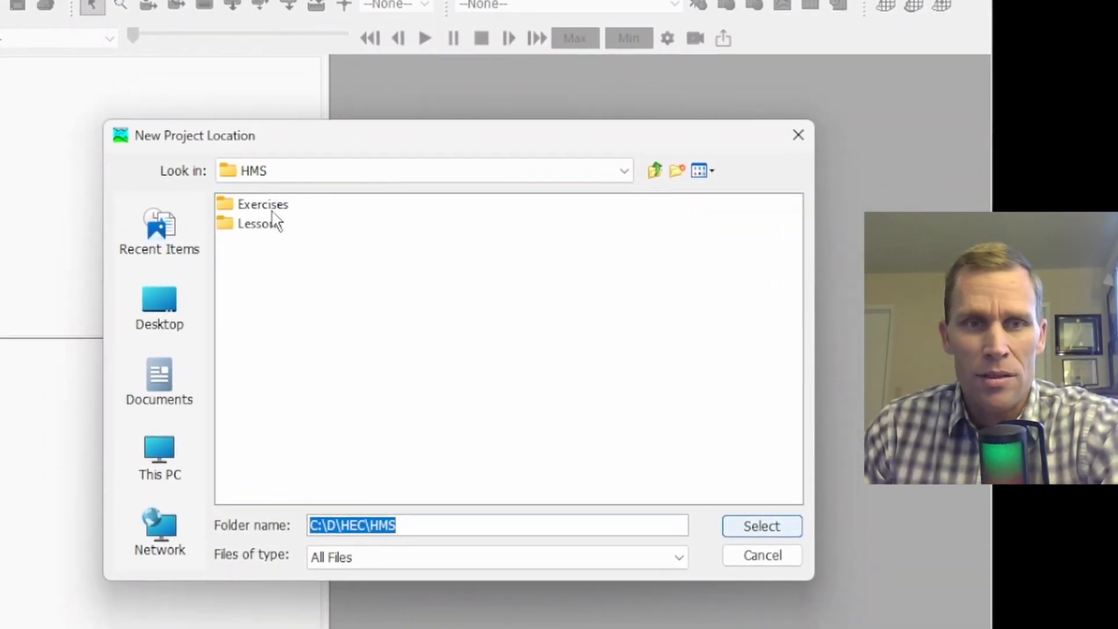
pyautogui.doubleClick(319, 262)
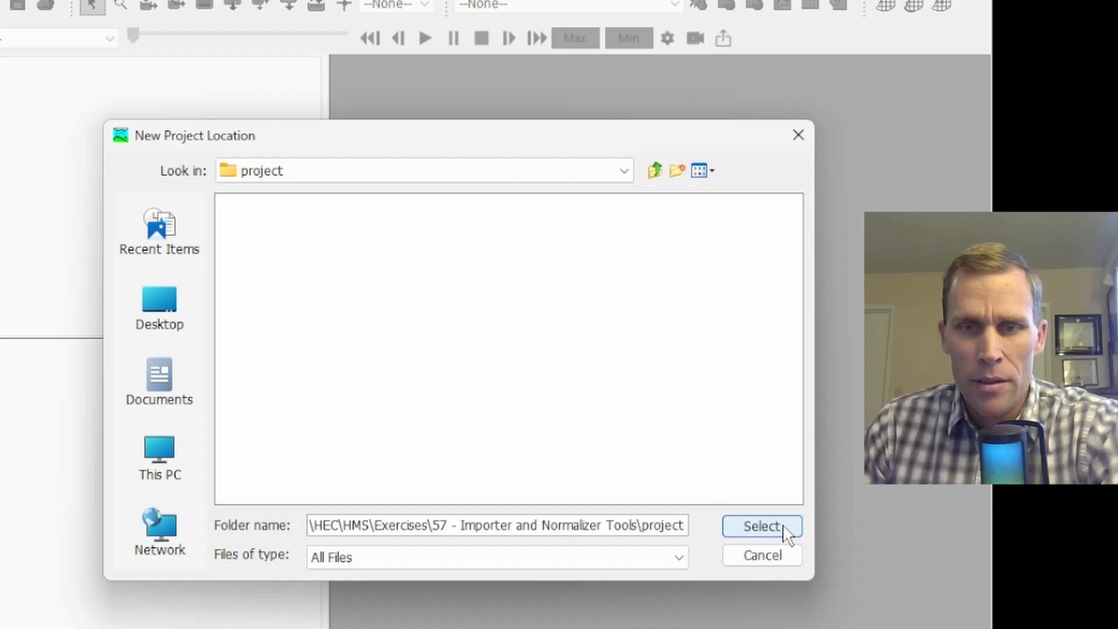
pyautogui.click(774, 525)
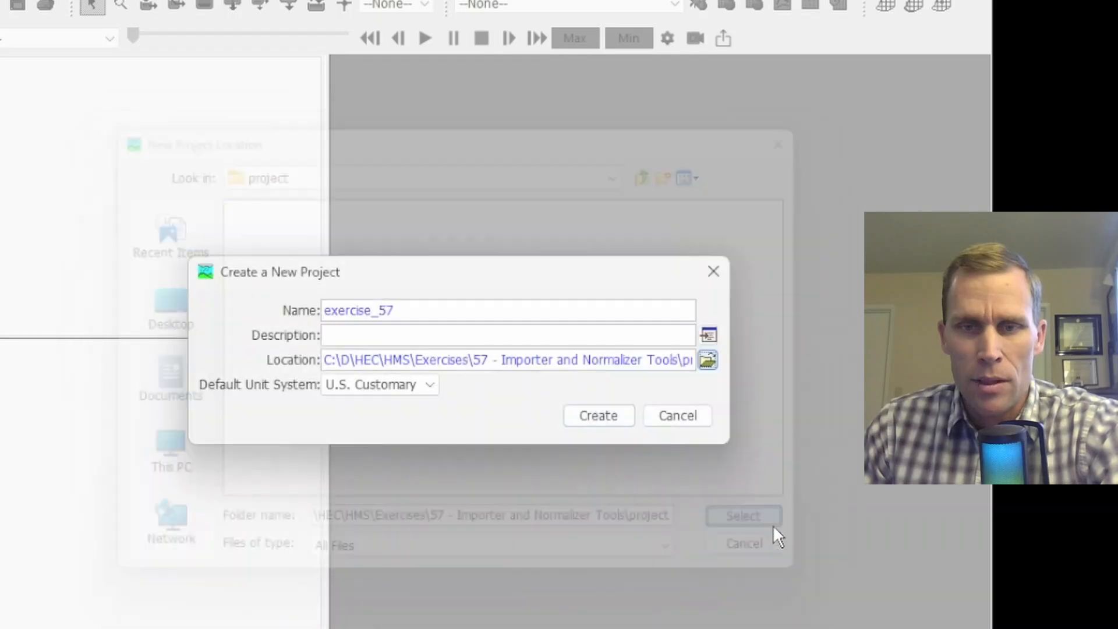
pyautogui.click(599, 416)
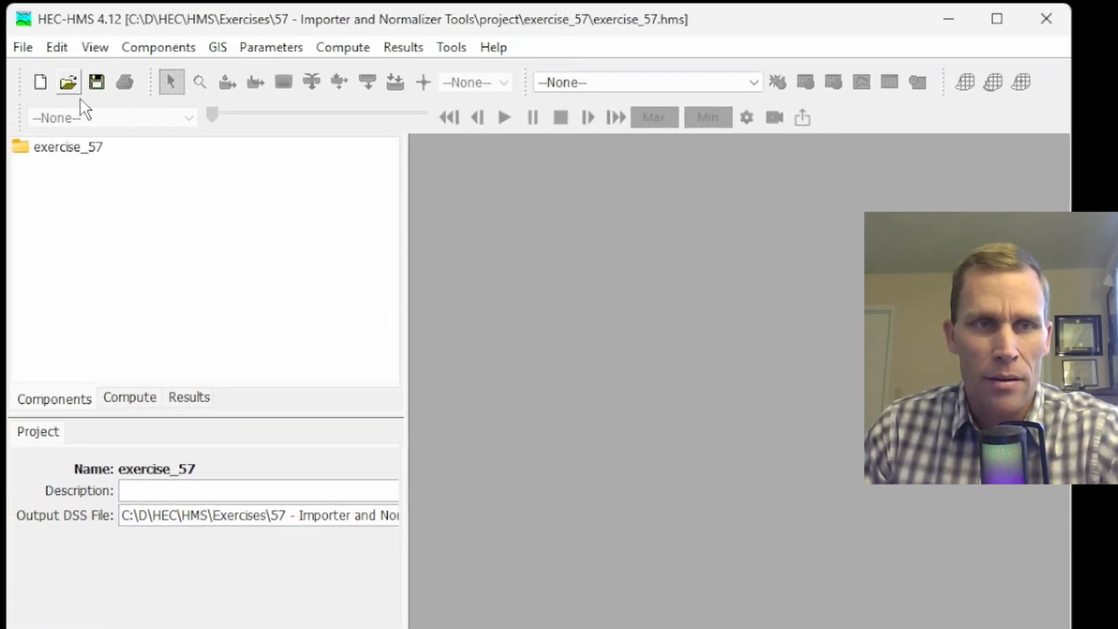
# Create a new basin model with the default name Basin 1 and close the basin model manager.
pyautogui.click(156, 48)
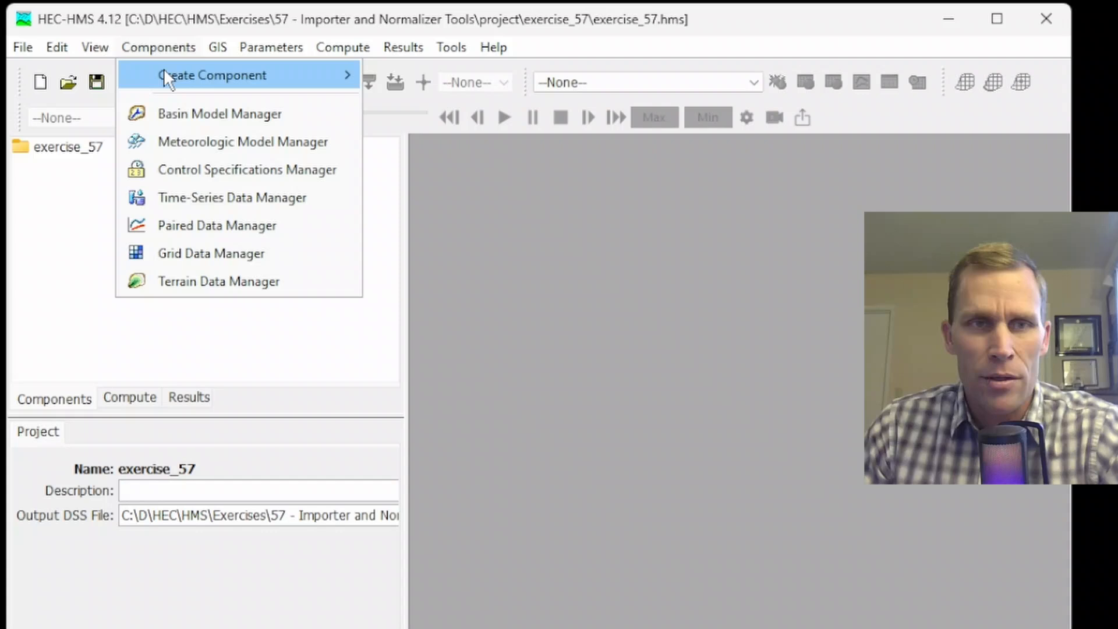
pyautogui.click(173, 114)
pyautogui.click(505, 244)
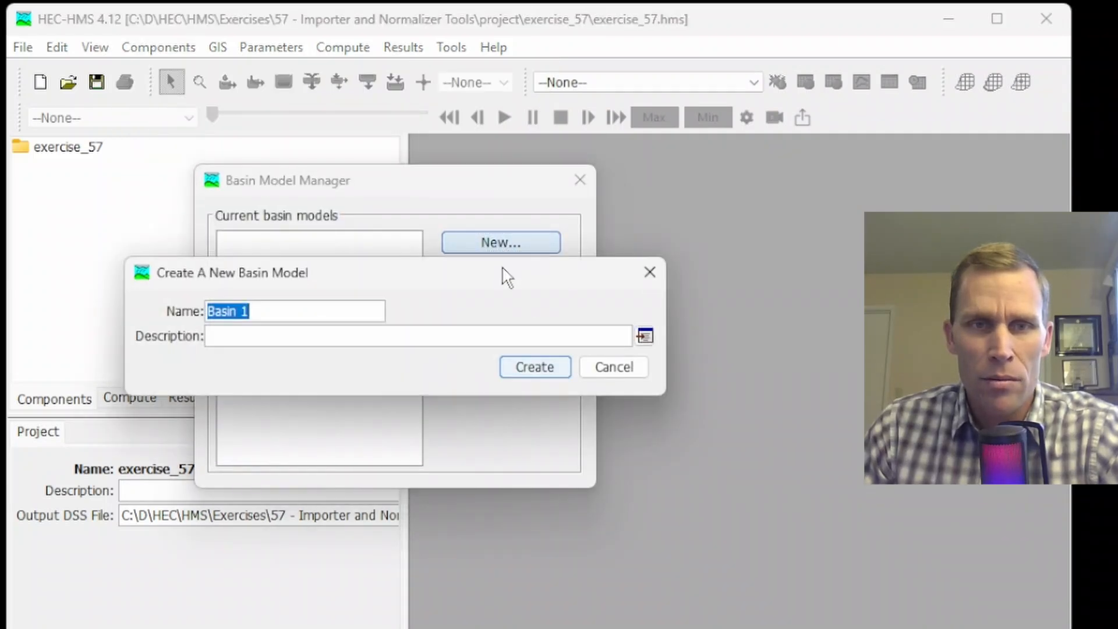
pyautogui.click(534, 366)
pyautogui.click(576, 181)
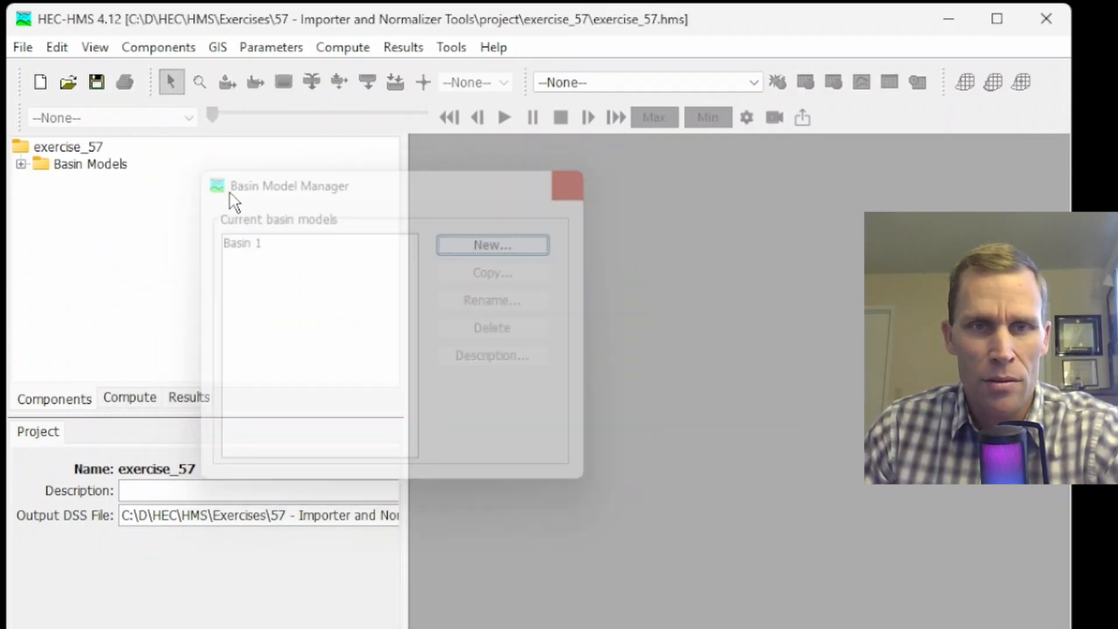
# Open the Basin 1 map from the project tree and maximize its window.
pyautogui.click(21, 165)
pyautogui.click(90, 183)
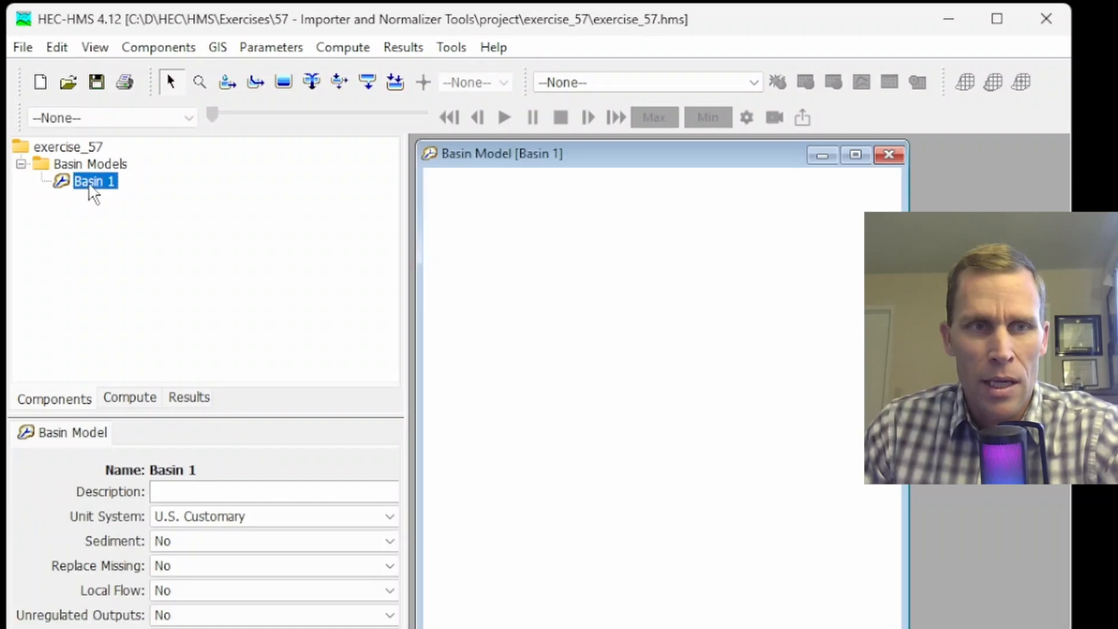
pyautogui.click(854, 155)
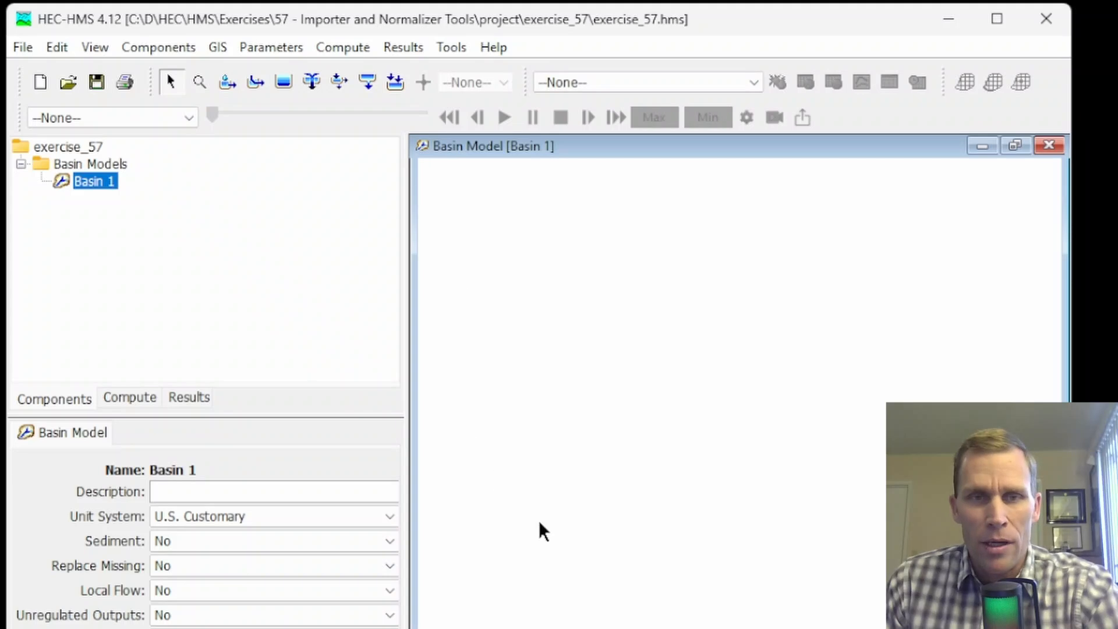
# Switch to File Explorer and copy the four watershed shapefile files (dbf, prj, shp, shx) from the exercise_57_prep gis folder.
pyautogui.hotkey('alt', 'Tab')
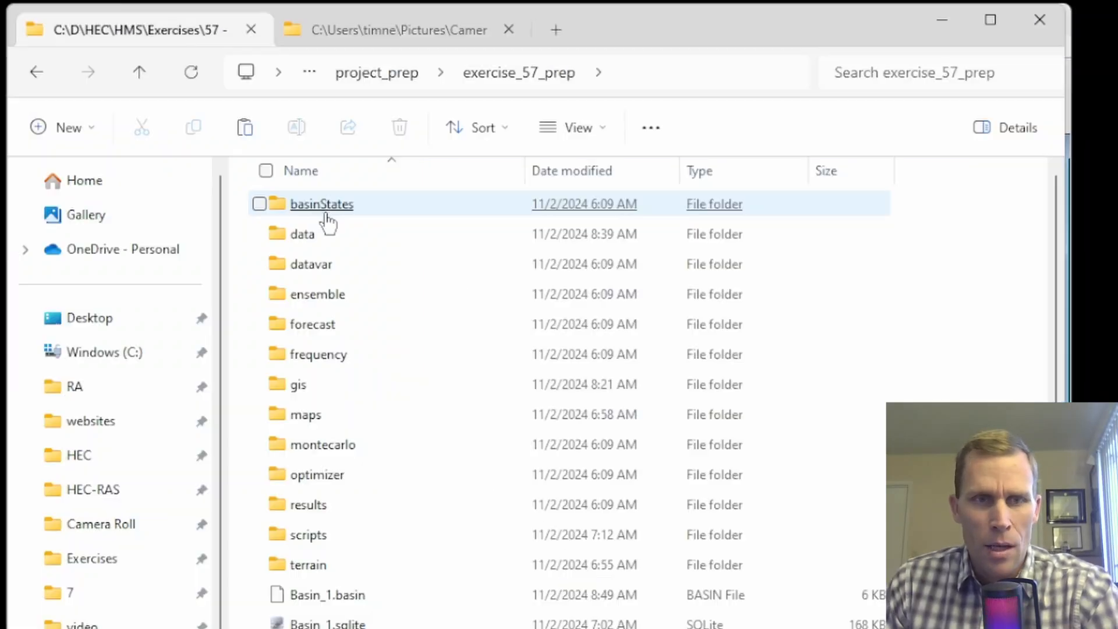
pyautogui.doubleClick(302, 390)
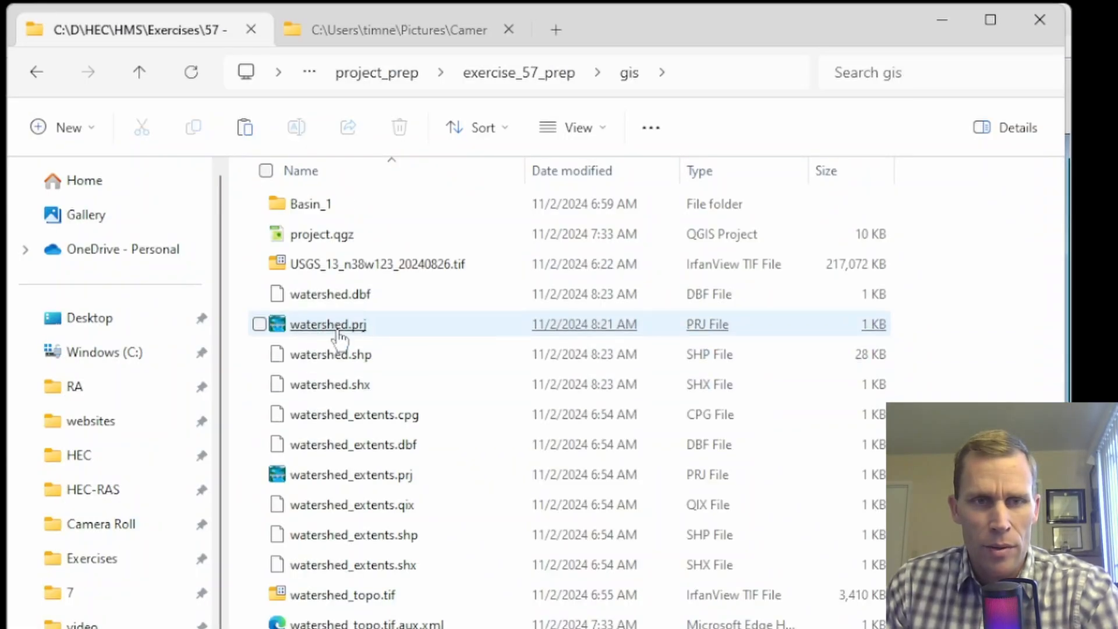
pyautogui.moveTo(962, 296); pyautogui.dragTo(319, 396)
pyautogui.rightClick(319, 396)
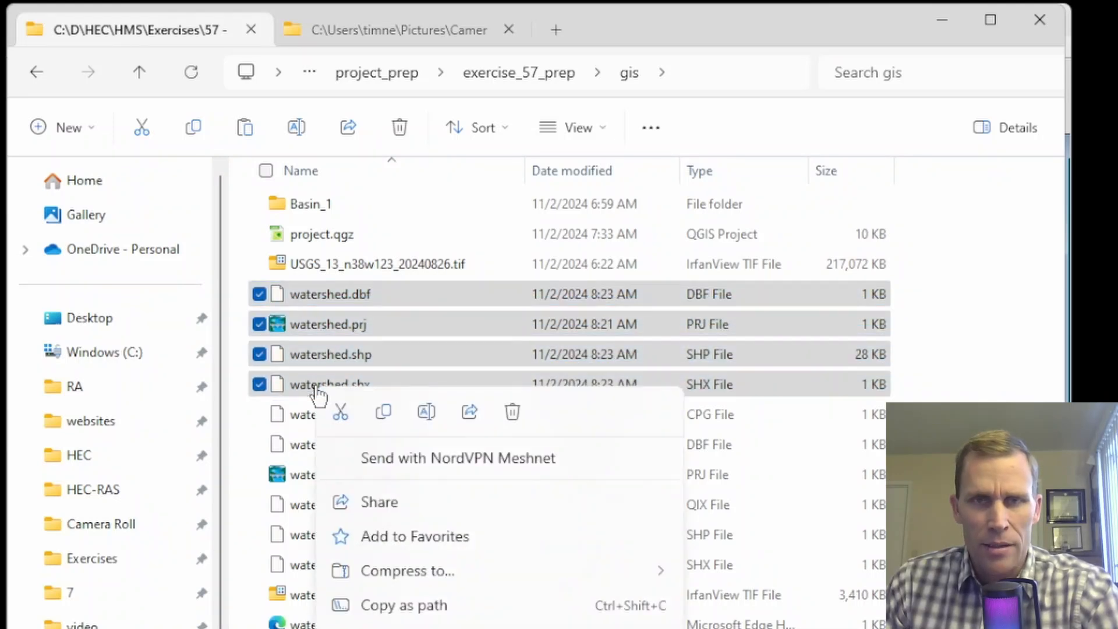
pyautogui.click(384, 413)
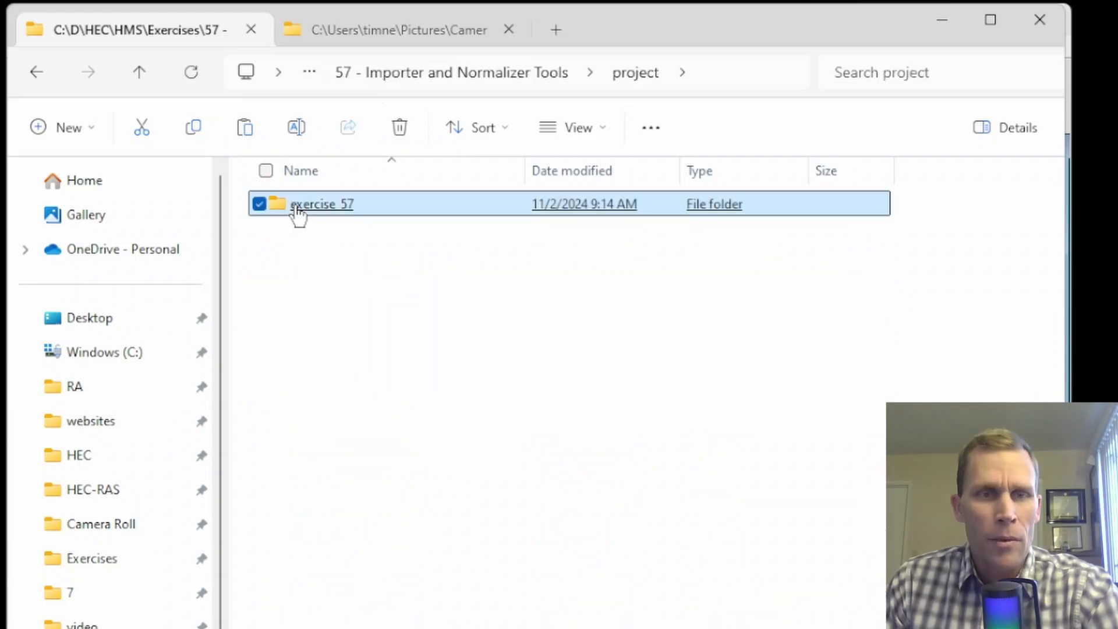
# Paste the copied watershed files into the gis folder of the exercise_57 project.
pyautogui.click(295, 208)
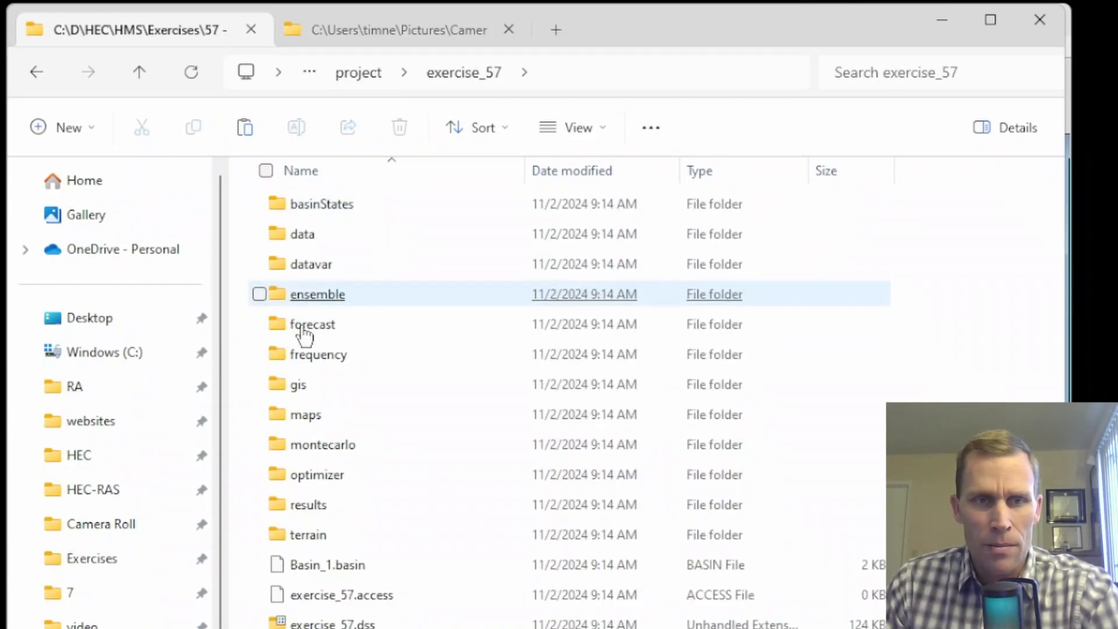
pyautogui.doubleClick(299, 387)
pyautogui.rightClick(368, 338)
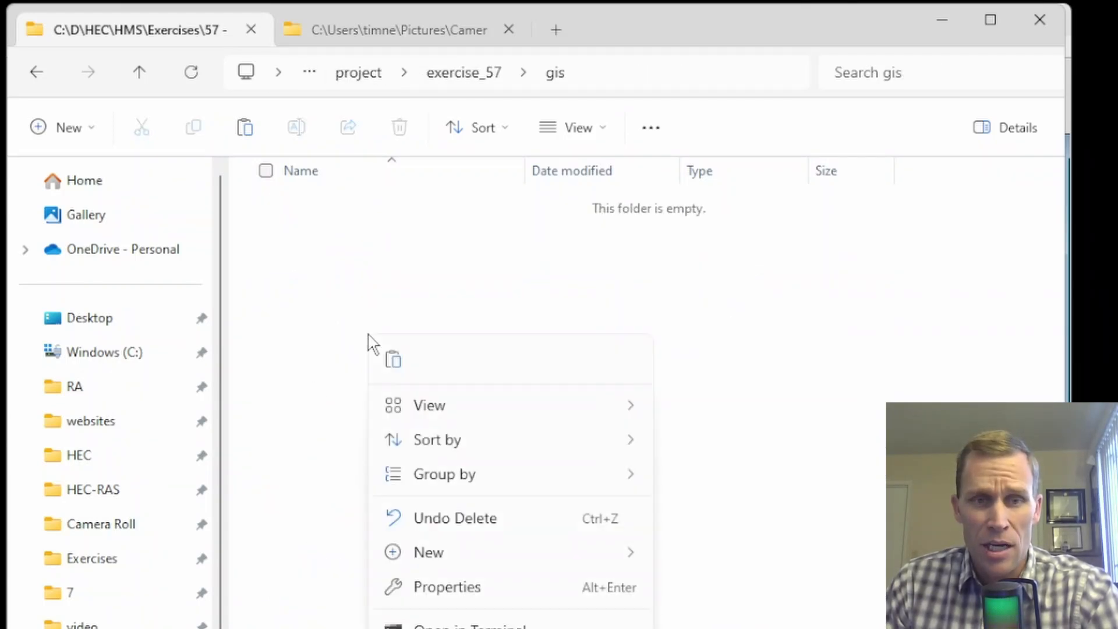
pyautogui.click(392, 360)
pyautogui.click(406, 386)
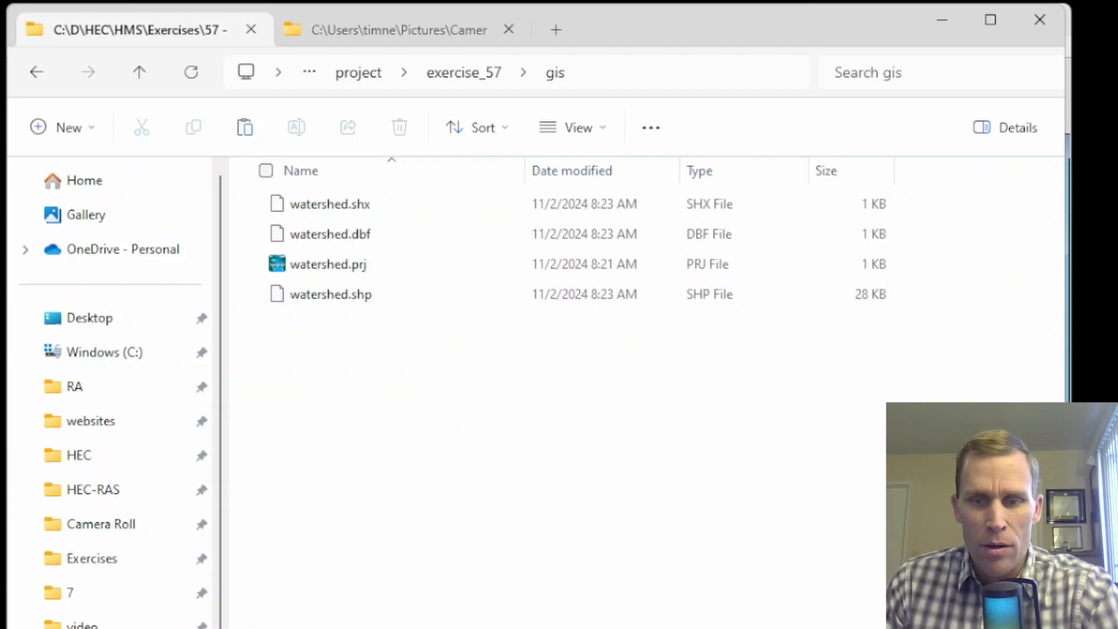
# Switch back to HEC-HMS and start a georeferenced element import with Subbasins as the element type.
pyautogui.hotkey('alt', 'Tab')
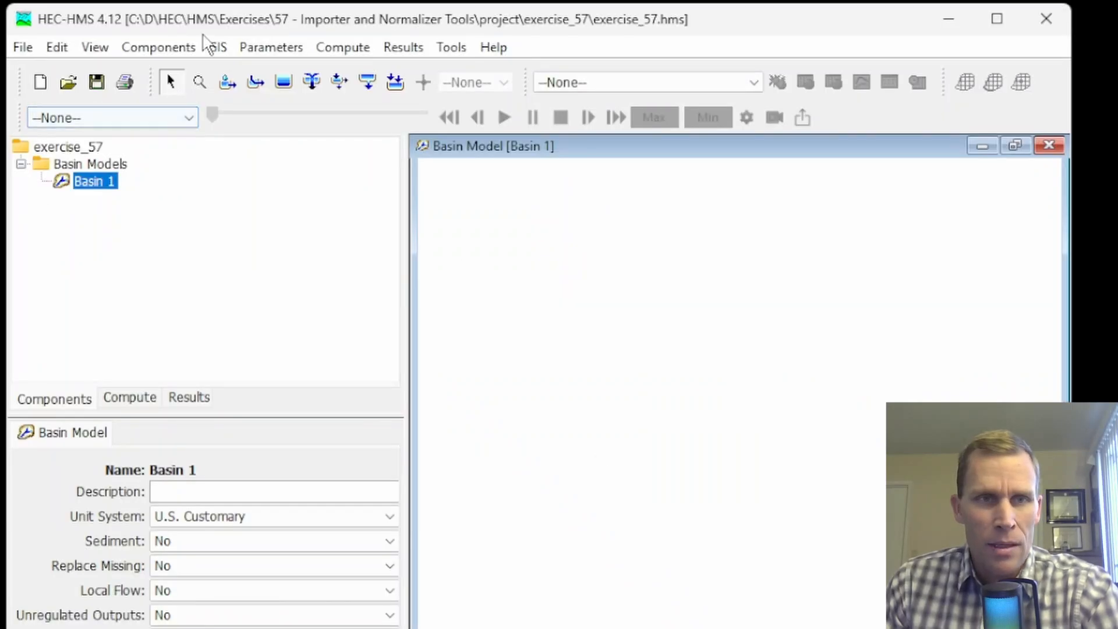
pyautogui.click(217, 47)
pyautogui.click(347, 404)
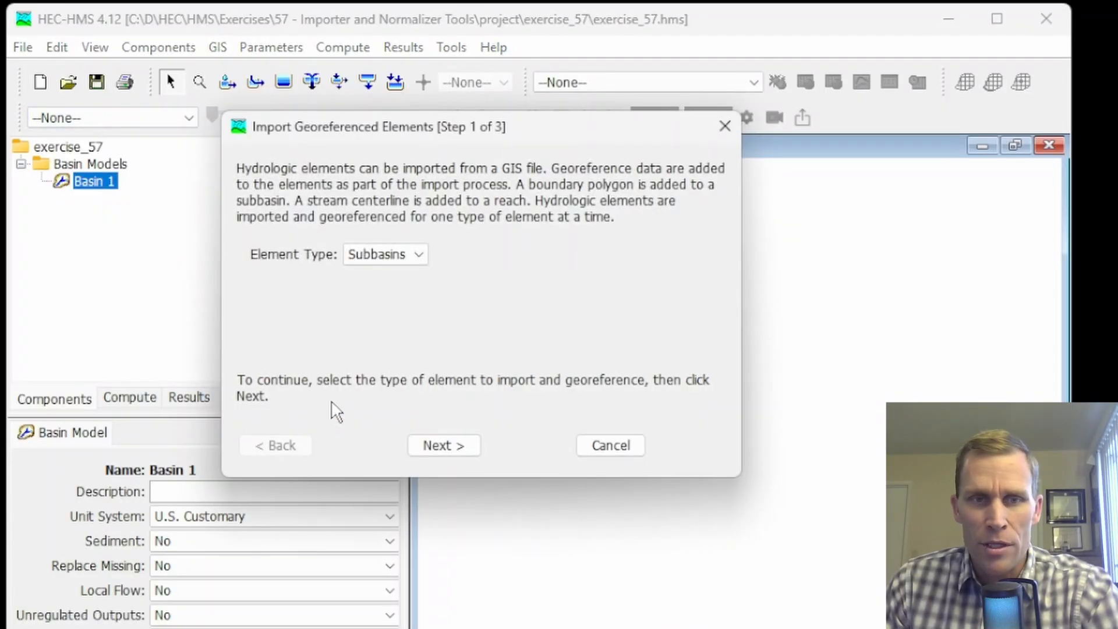
pyautogui.click(362, 256)
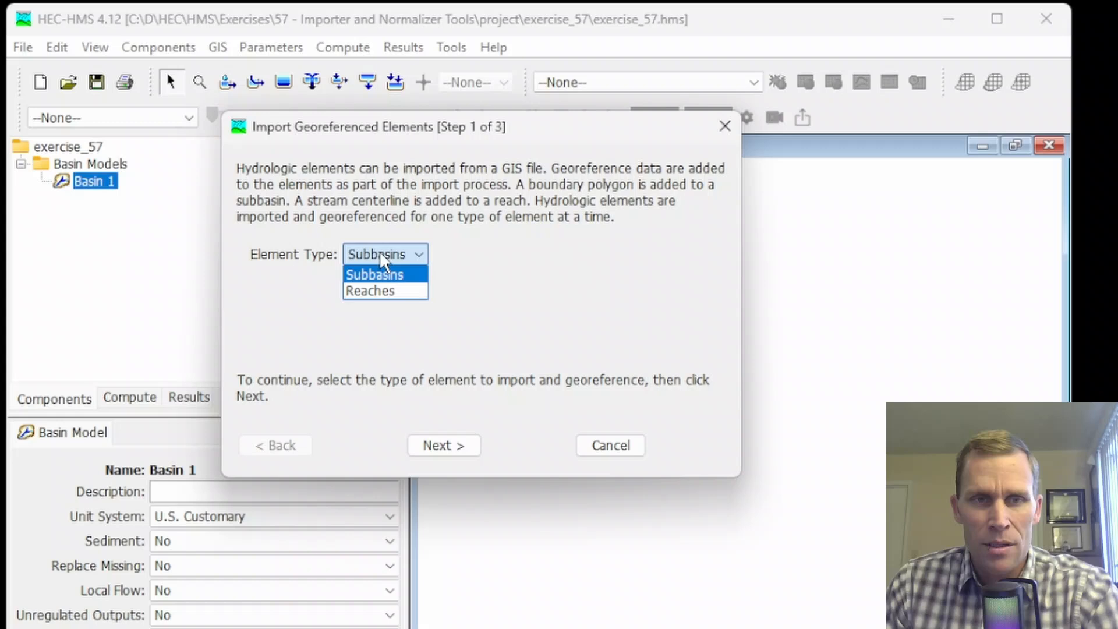
pyautogui.click(406, 278)
pyautogui.click(447, 449)
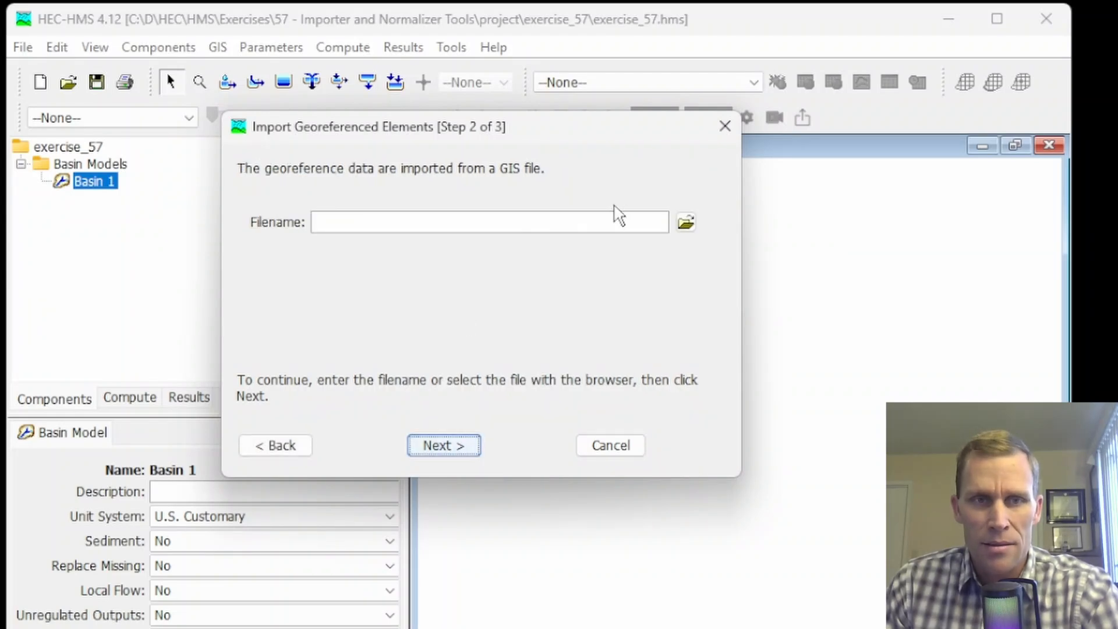
# Import the subbasins from watershed.shp, identifying elements by the name field and skipping the coordinate system selection.
pyautogui.click(685, 224)
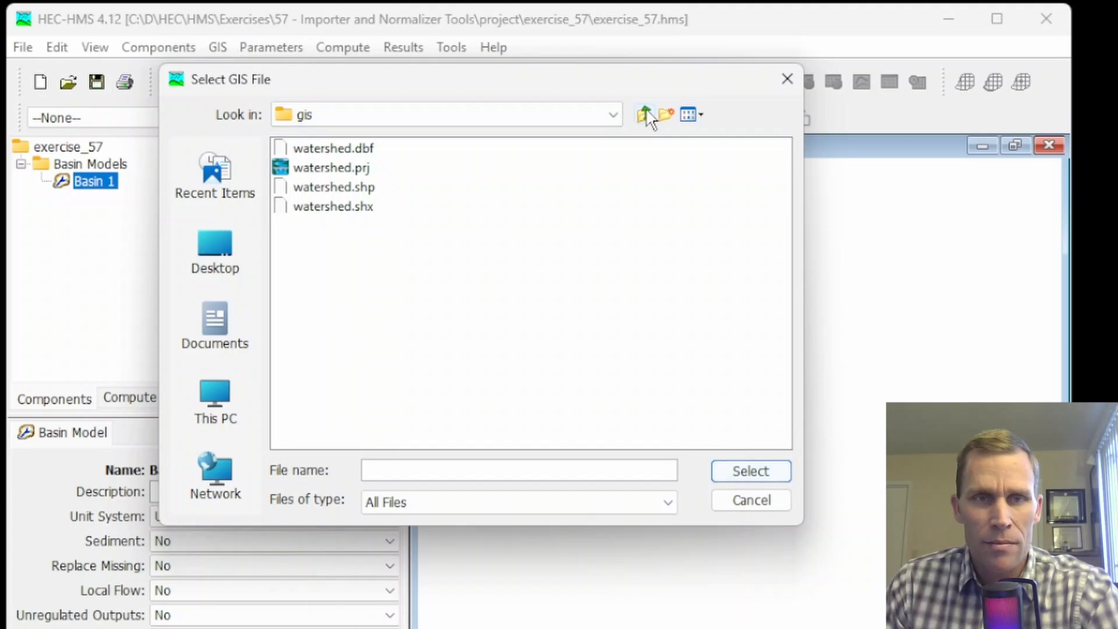
pyautogui.click(352, 188)
pyautogui.click(749, 470)
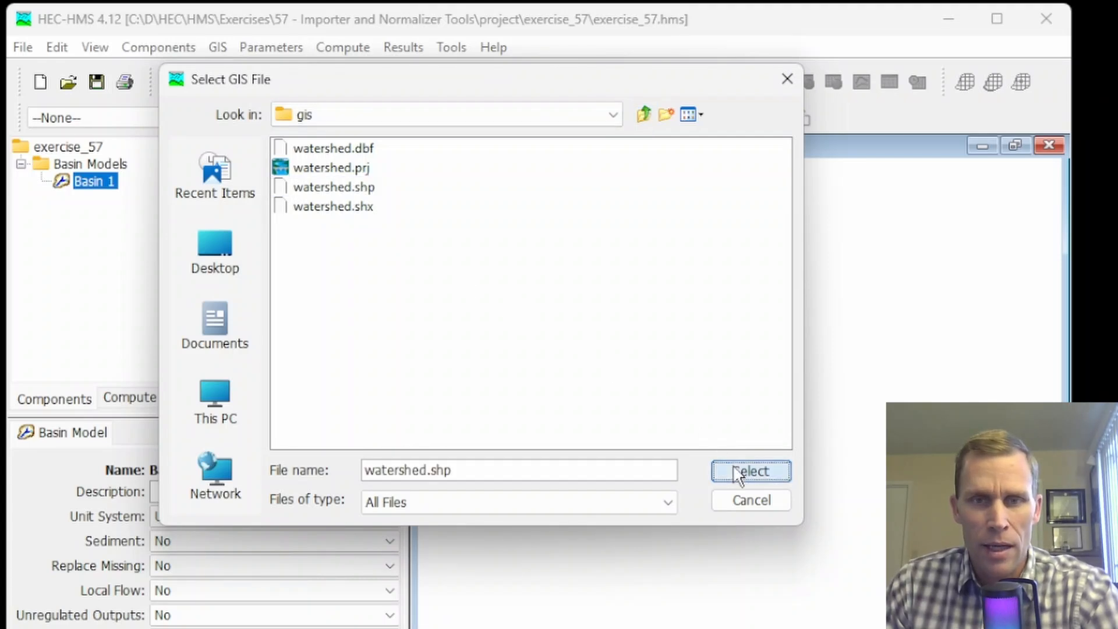
pyautogui.click(444, 445)
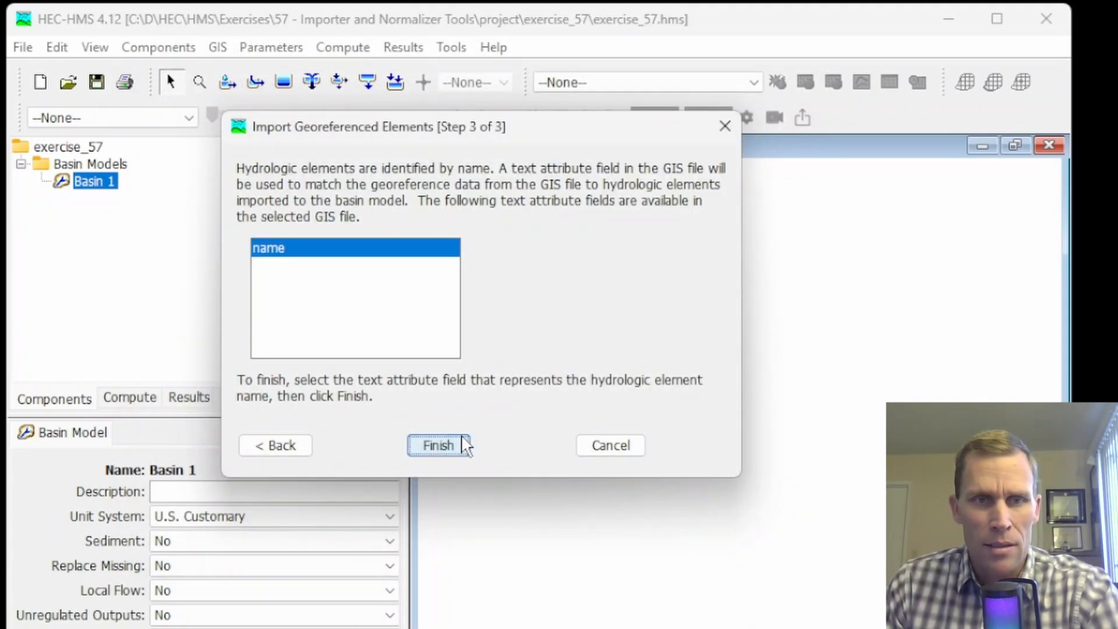
pyautogui.click(460, 448)
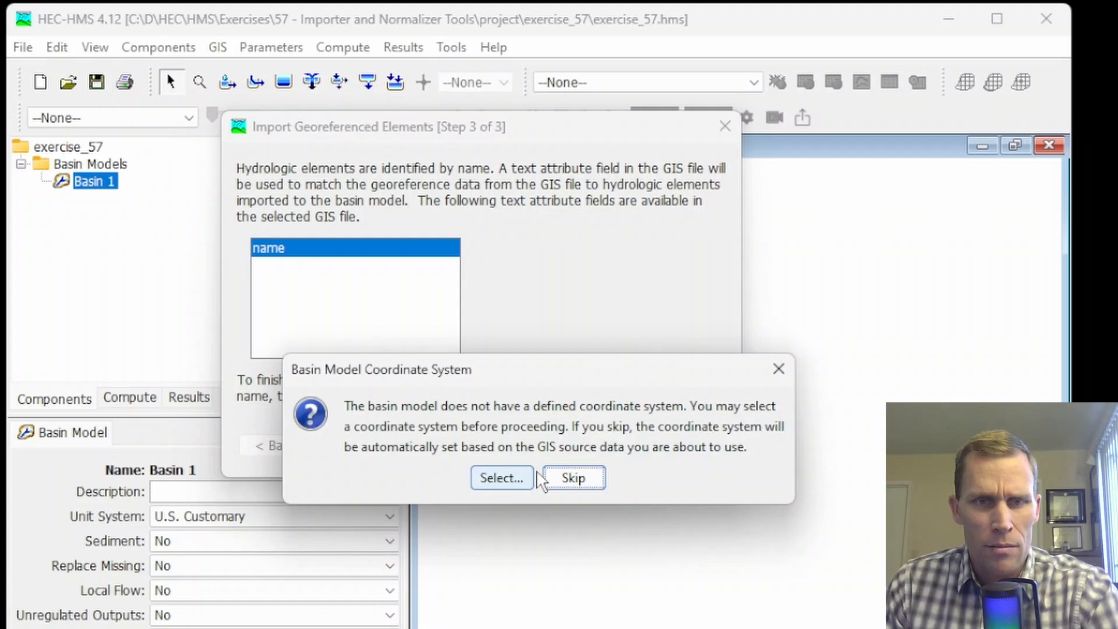
pyautogui.click(575, 481)
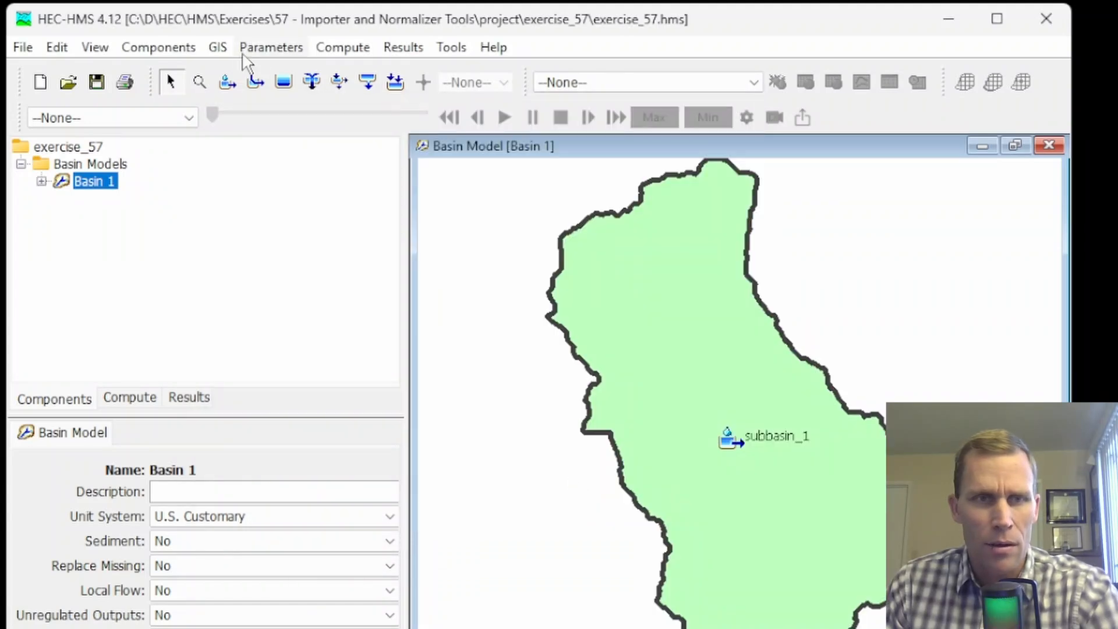
# Check the coordinate system definition of Basin 1 and close it.
pyautogui.click(218, 47)
pyautogui.click(241, 75)
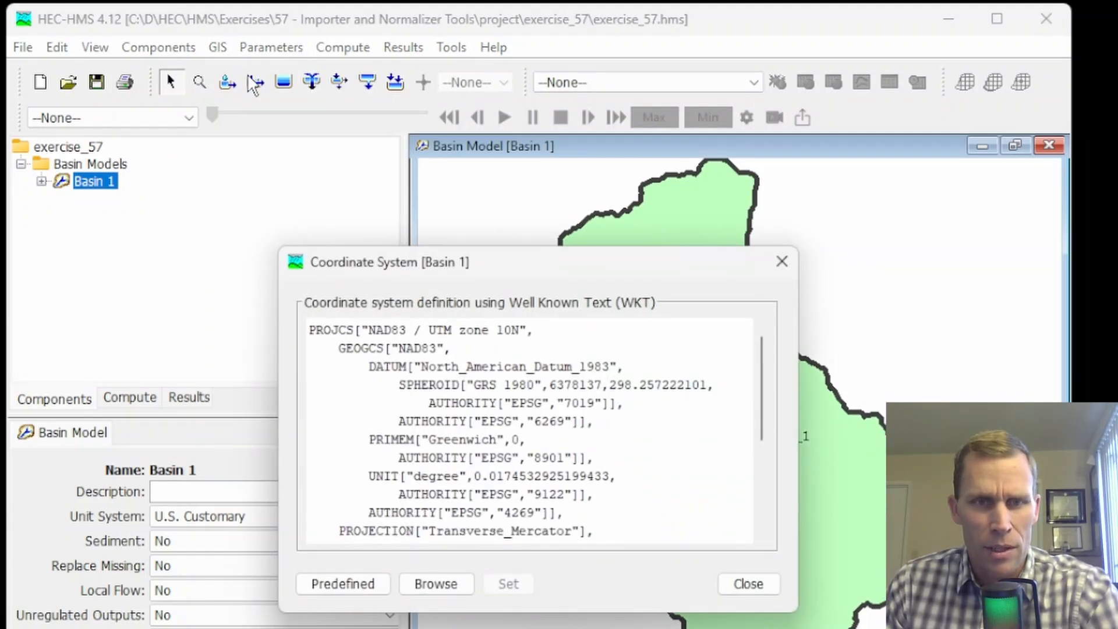
pyautogui.click(782, 264)
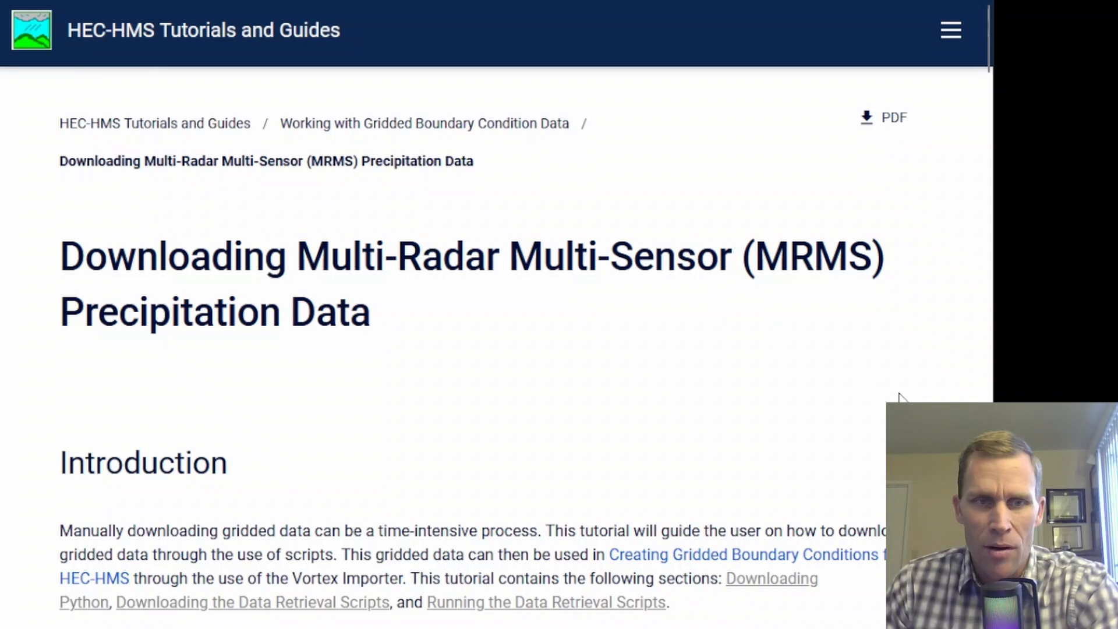
# Read through the MRMS download tutorial's sections on getting Python and the data retrieval scripts.
pyautogui.scroll(-4, 483, 349)
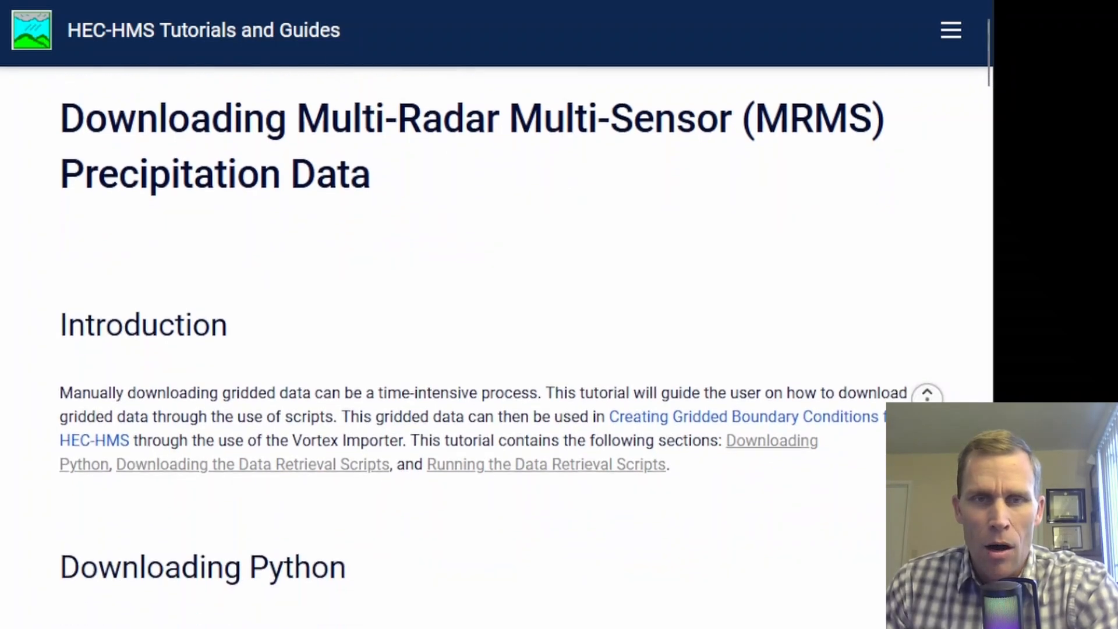
pyautogui.scroll(-5, 483, 349)
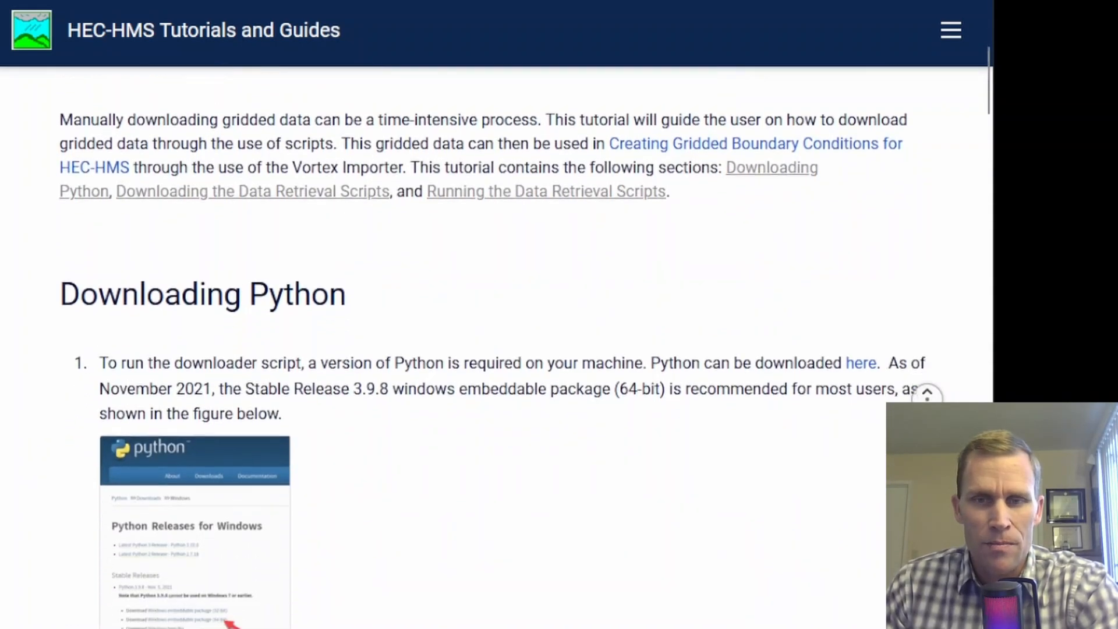
pyautogui.scroll(-5, 483, 349)
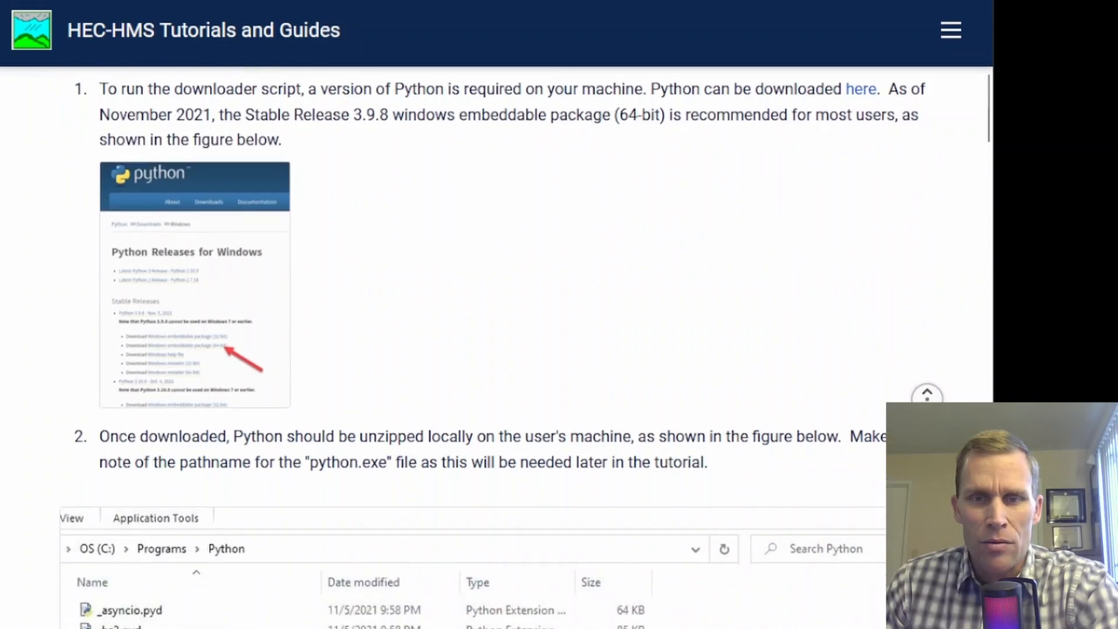
pyautogui.scroll(-5, 484, 349)
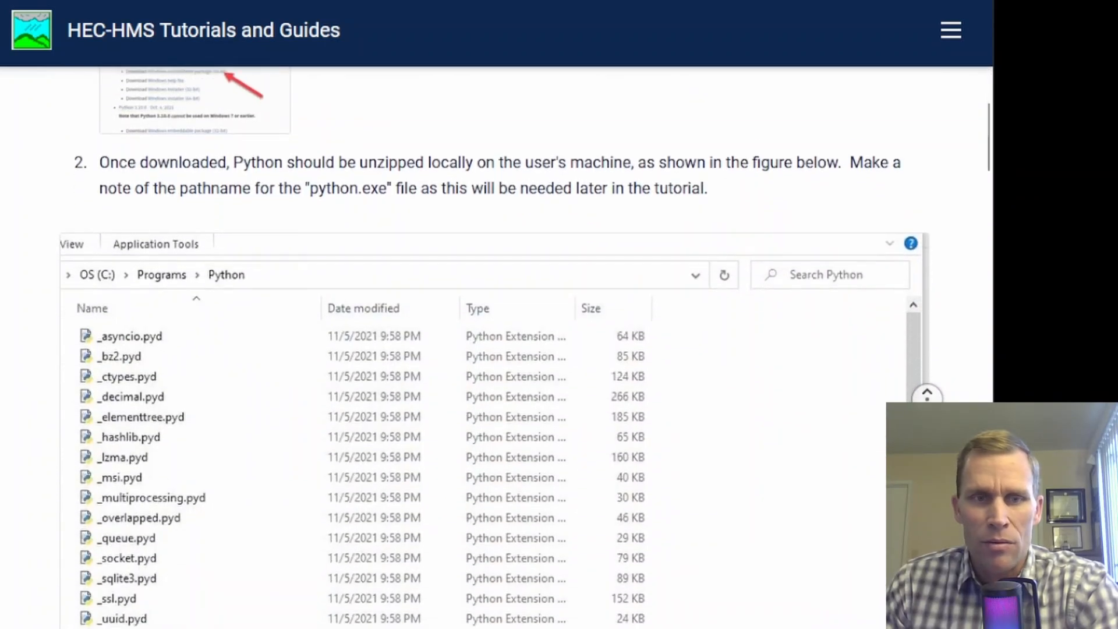
pyautogui.scroll(-5, 483, 350)
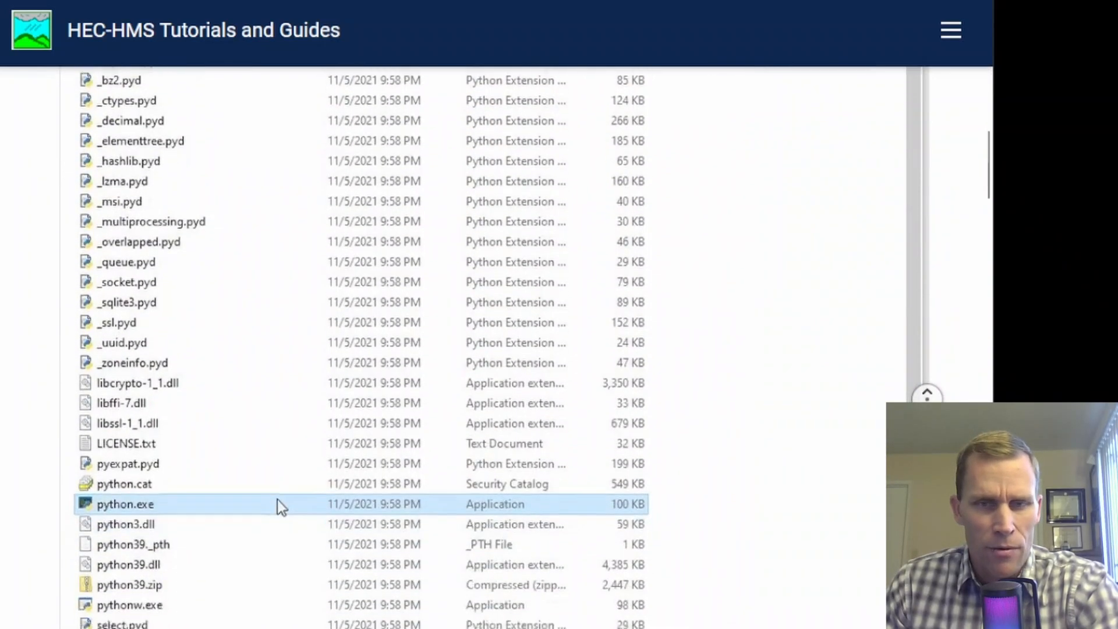
pyautogui.scroll(-6, 483, 349)
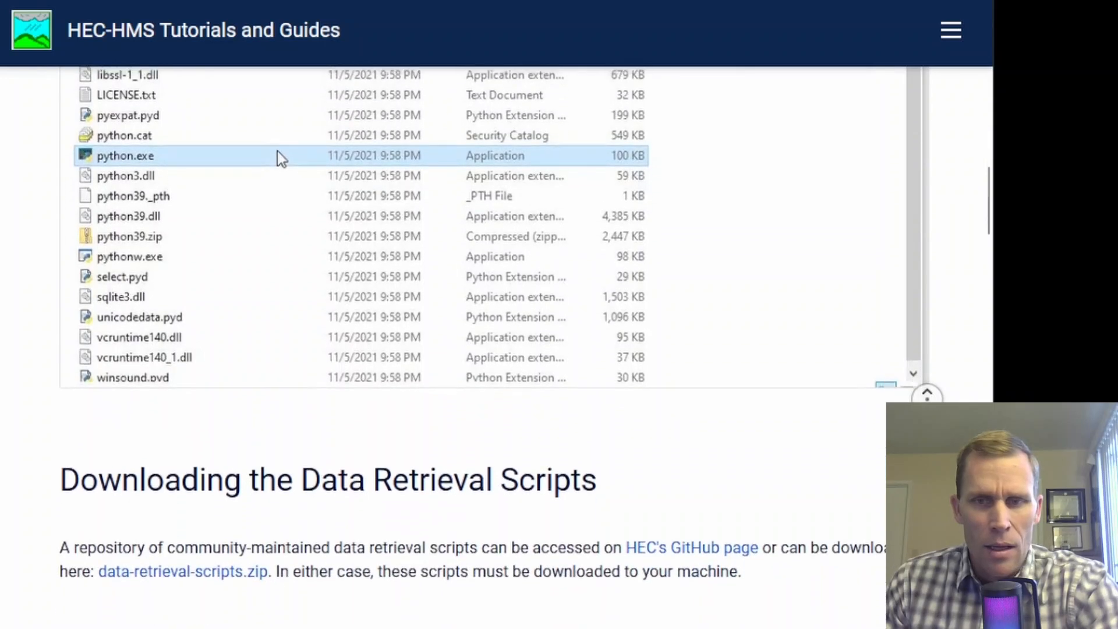
pyautogui.scroll(-1, 483, 349)
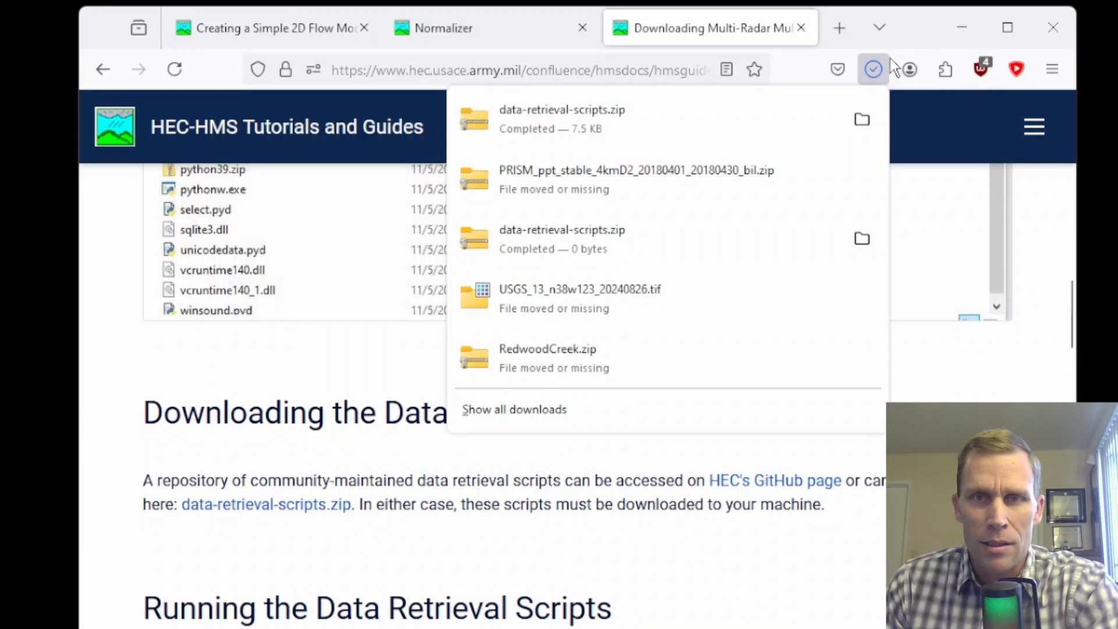
# Place the downloaded data-retrieval-scripts.zip on the desktop and extract retrieve_qpe_gagecorr_01h.py from it to the desktop.
pyautogui.click(874, 69)
pyautogui.moveTo(35, 27); pyautogui.dragTo(43, 135)
pyautogui.doubleClick(37, 153)
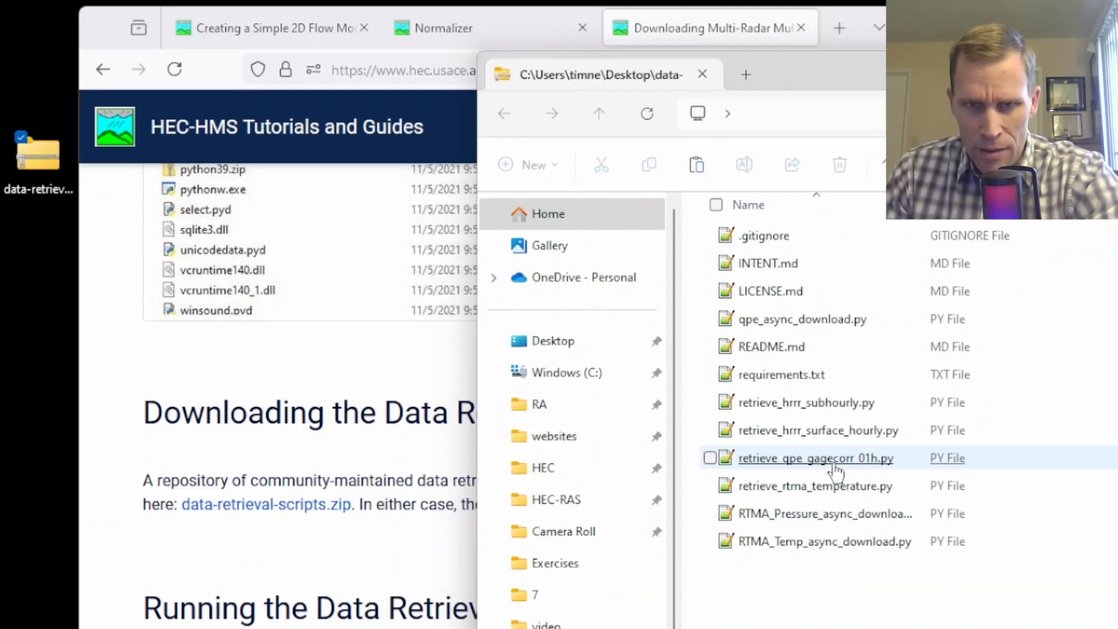
pyautogui.moveTo(834, 464); pyautogui.dragTo(40, 381)
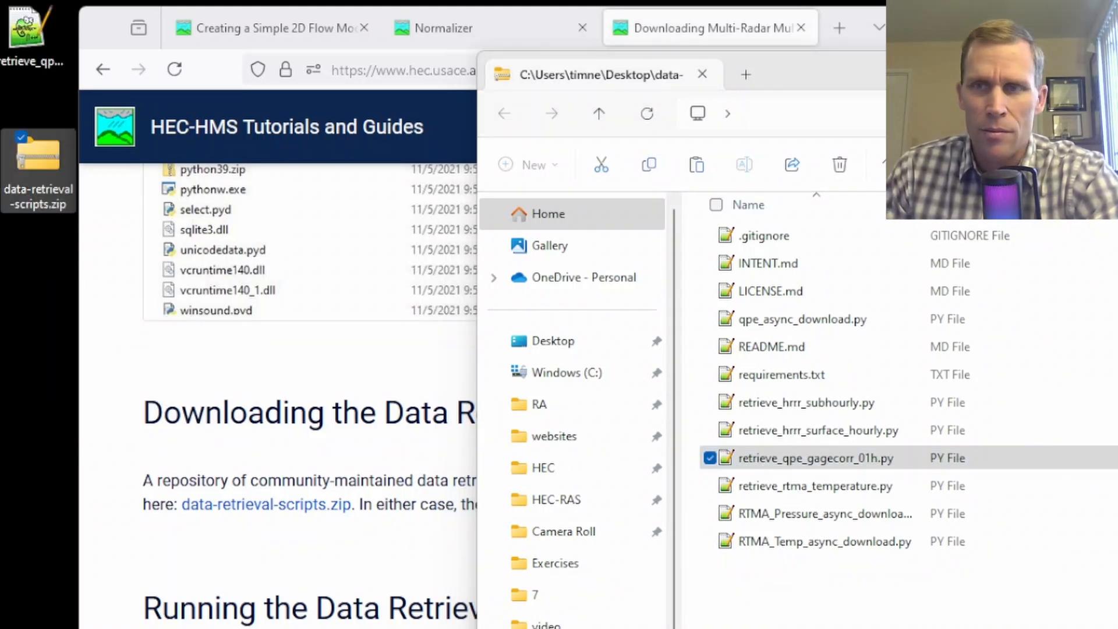
# Close the archive and delete data-retrieval-scripts.zip from the desktop, keeping only the extracted Python script.
pyautogui.click(1099, 73)
pyautogui.moveTo(1, 312); pyautogui.dragTo(48, 132)
pyautogui.press('Delete')
pyautogui.moveTo(18, 24); pyautogui.dragTo(30, 195)
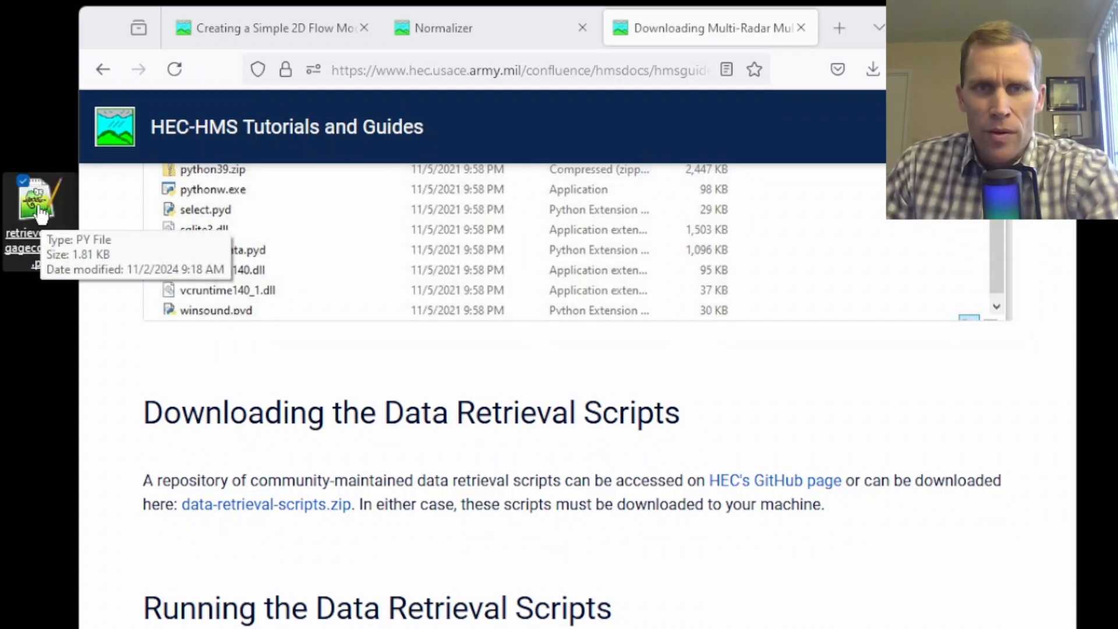
# Create a folder named scripts inside the exercise_57 project folder and open it.
pyautogui.click(370, 628)
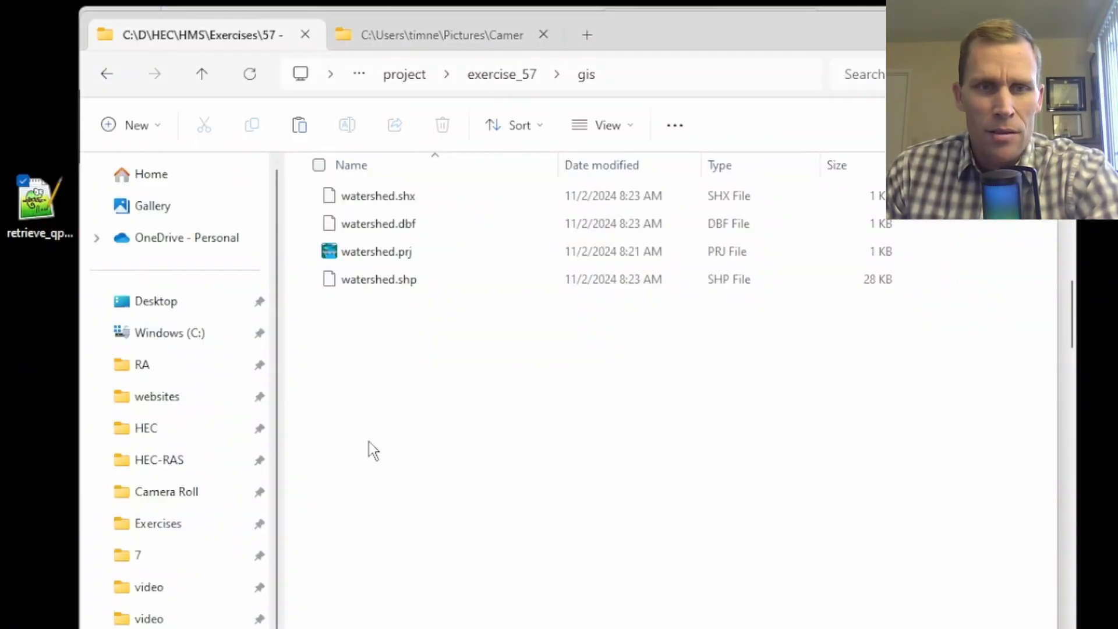
pyautogui.click(491, 76)
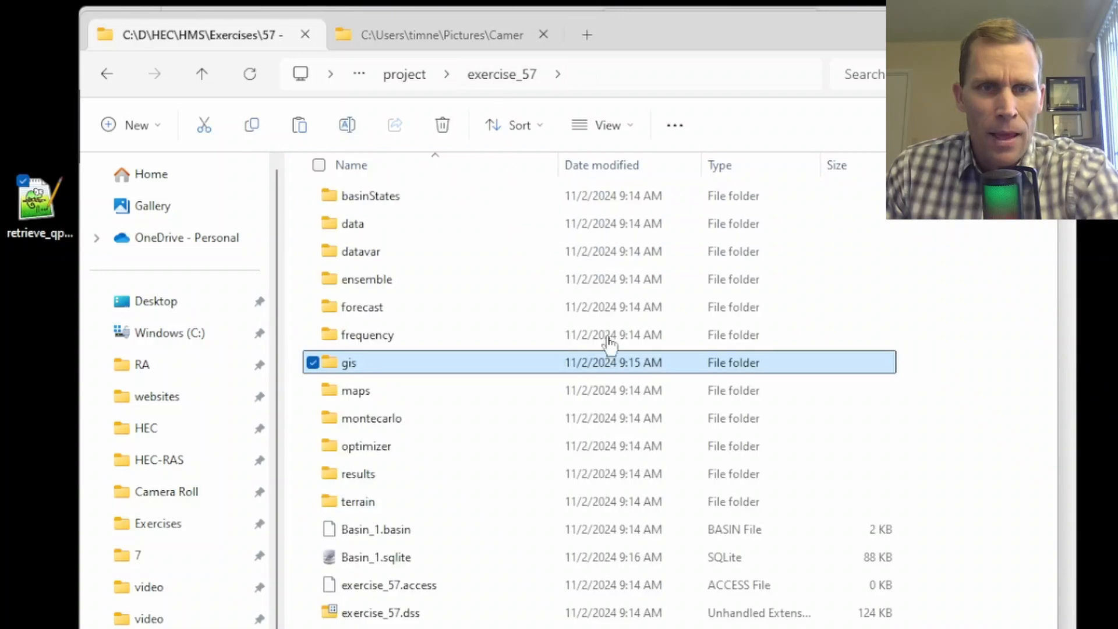
pyautogui.click(992, 501)
pyautogui.rightClick(993, 521)
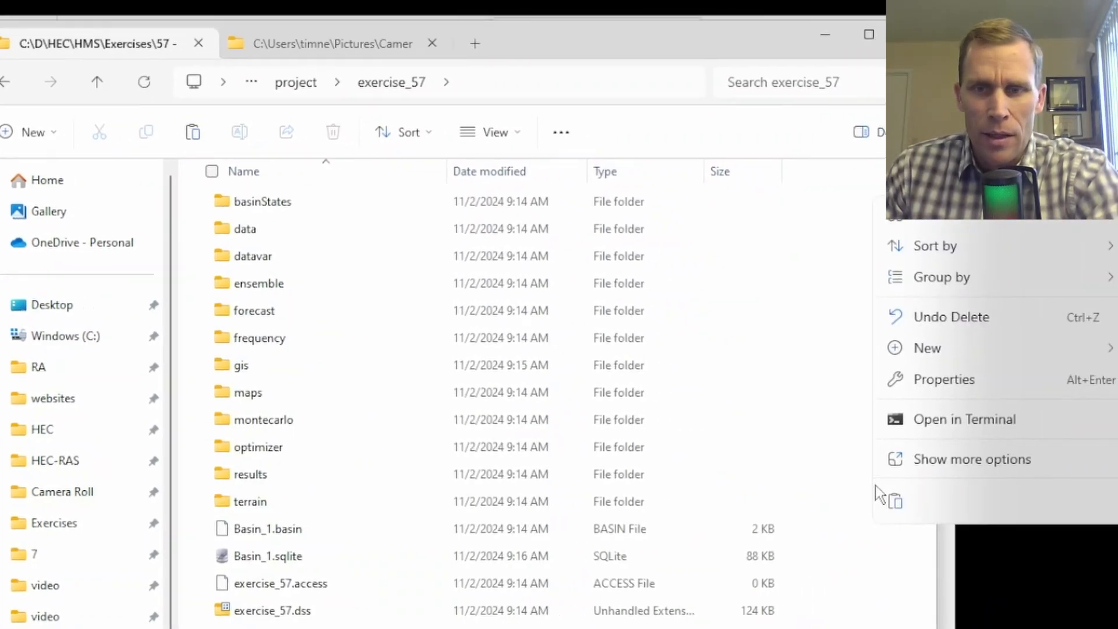
pyautogui.moveTo(816, 358)
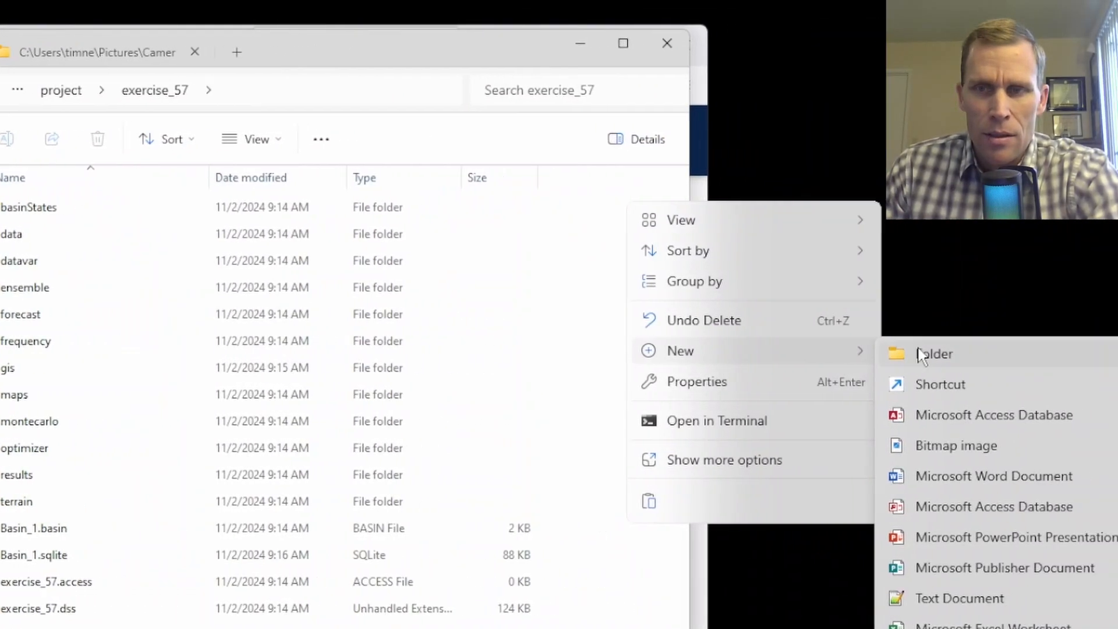
pyautogui.click(1047, 351)
pyautogui.write('scripts')
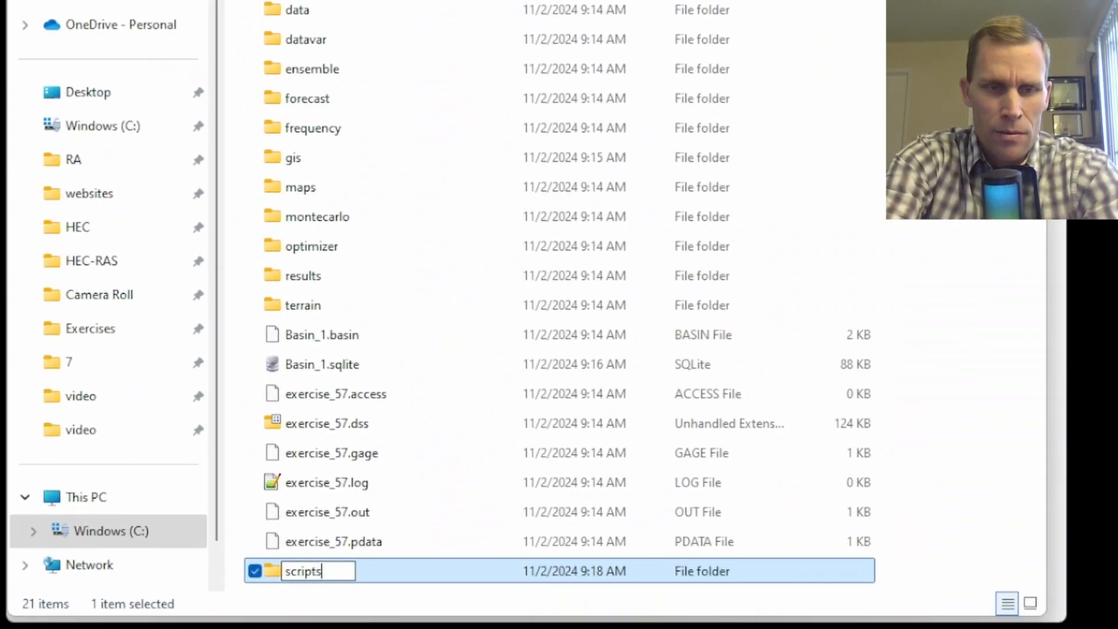
pyautogui.press('Return')
pyautogui.press('Return')
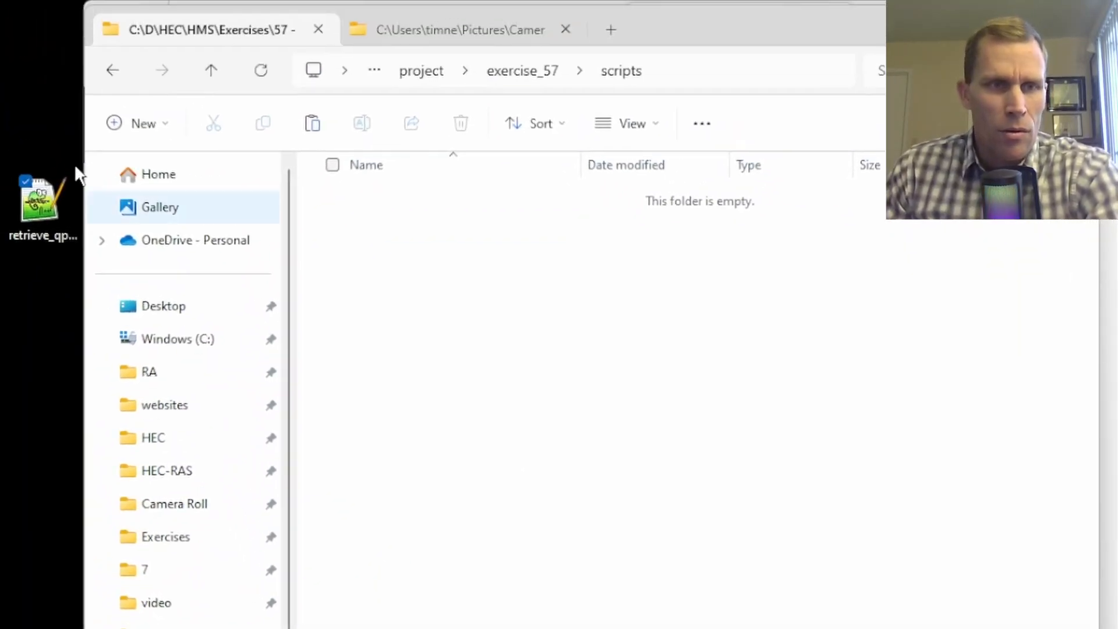
# Move retrieve_qpe_gagecorr_01h.py from the desktop into the scripts folder and open it in Notepad++ to examine its download URL.
pyautogui.moveTo(45, 198); pyautogui.dragTo(338, 288)
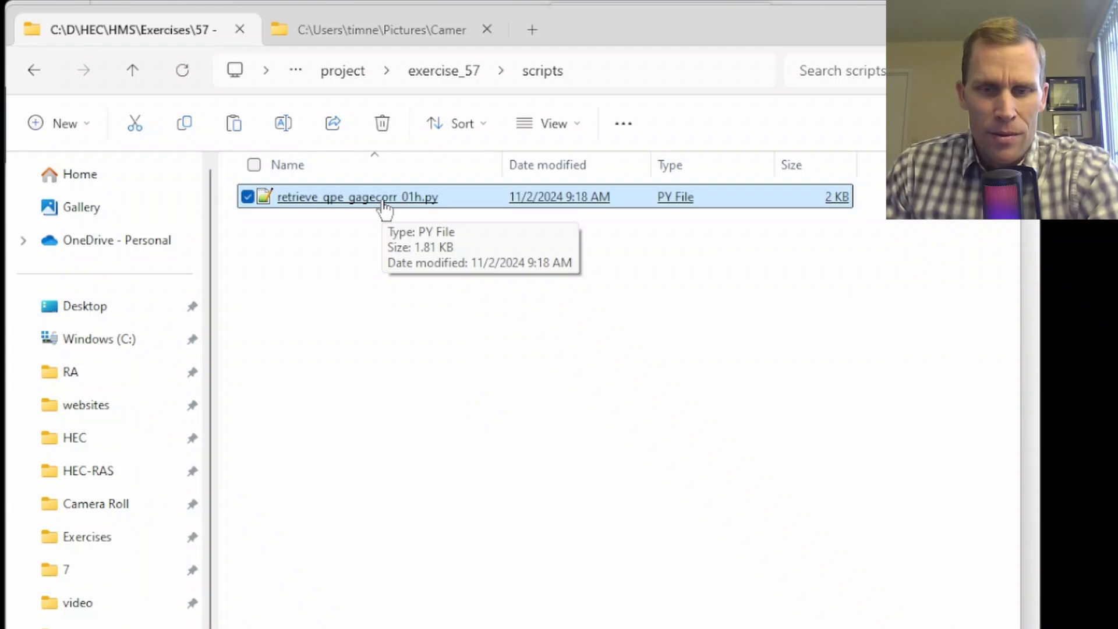
pyautogui.doubleClick(384, 198)
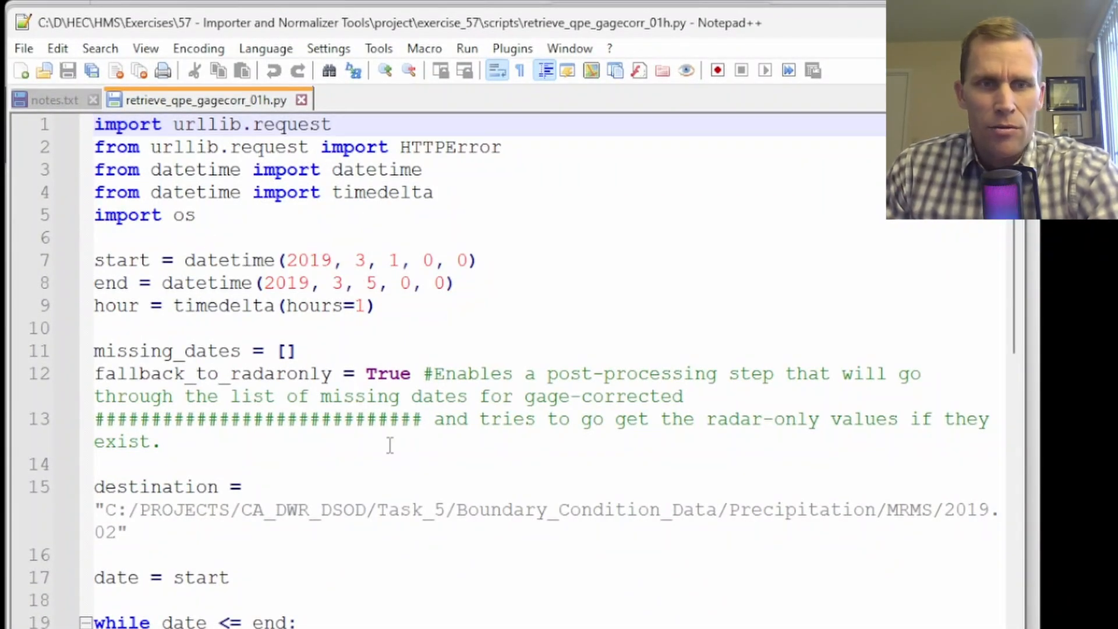
pyautogui.scroll(-5, 390, 445)
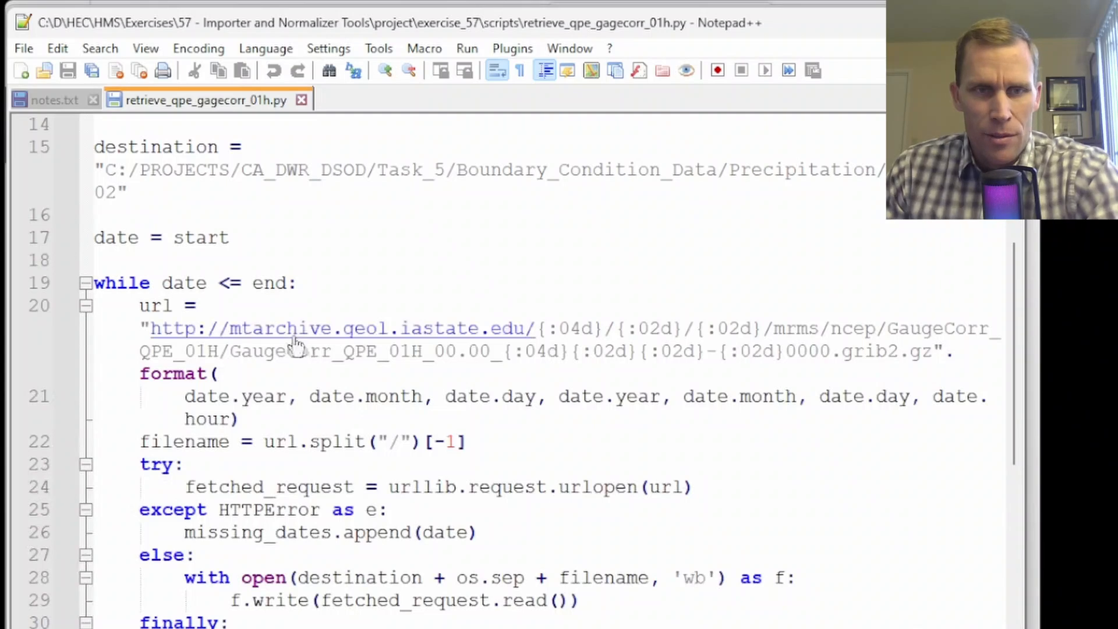
pyautogui.moveTo(229, 331); pyautogui.dragTo(513, 330)
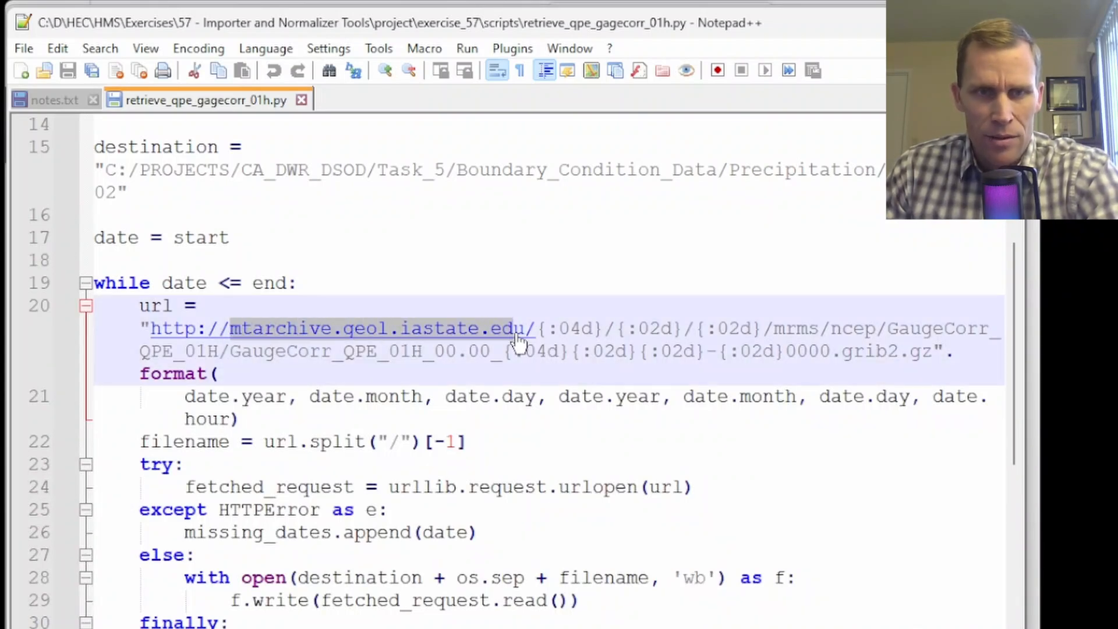
pyautogui.scroll(2, 480, 284)
pyautogui.scroll(3, 480, 284)
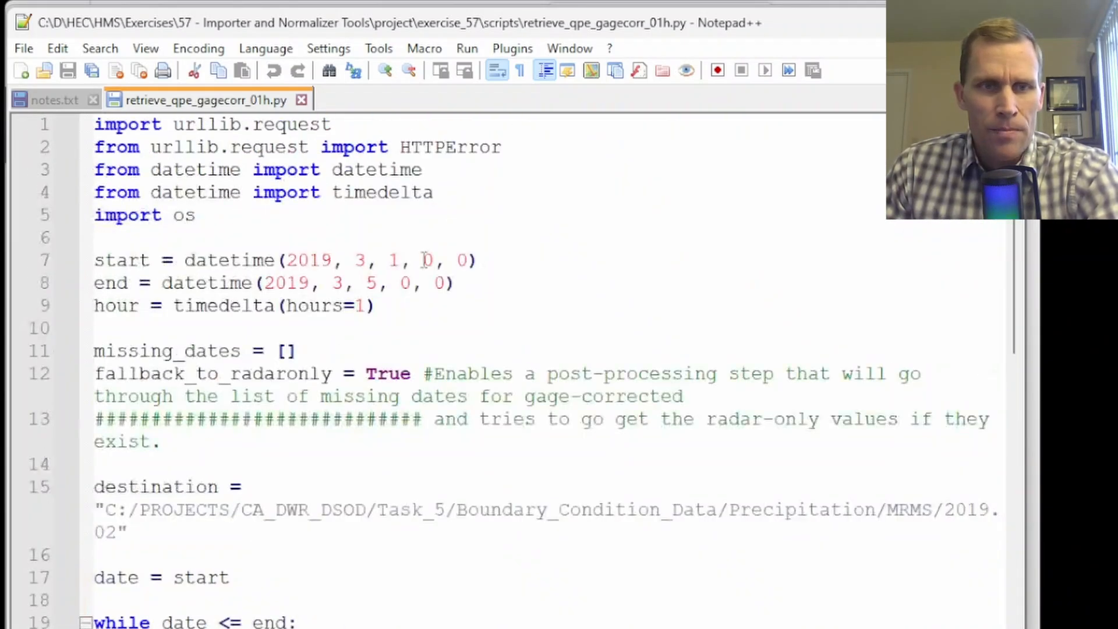
# Set the year to 2018 and the month to 4 in the script's start datetime.
pyautogui.click(322, 261)
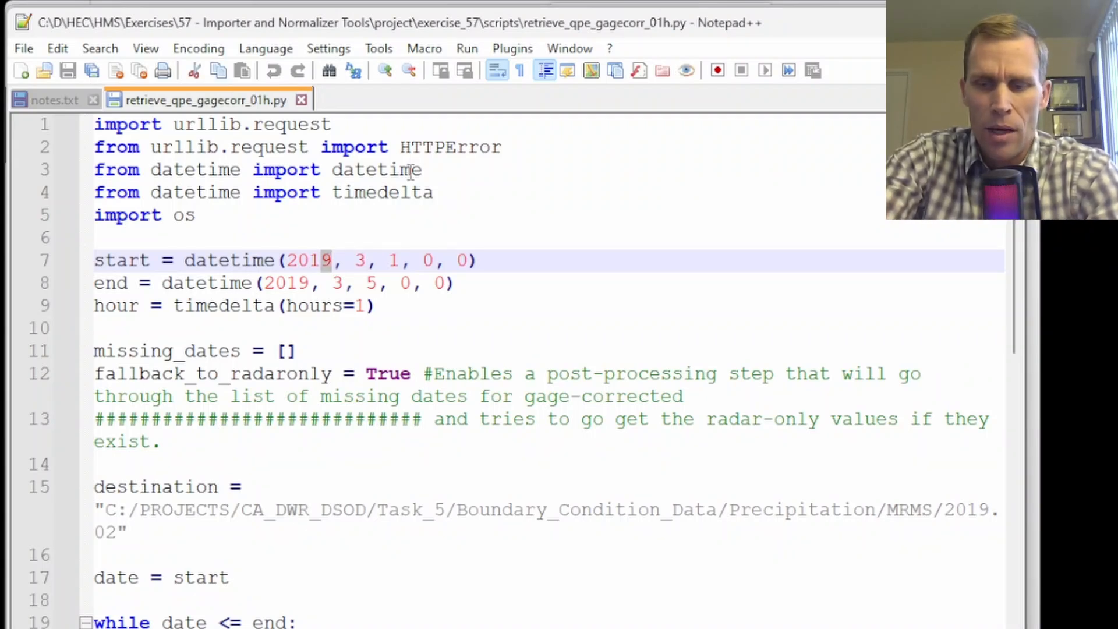
pyautogui.write('8')
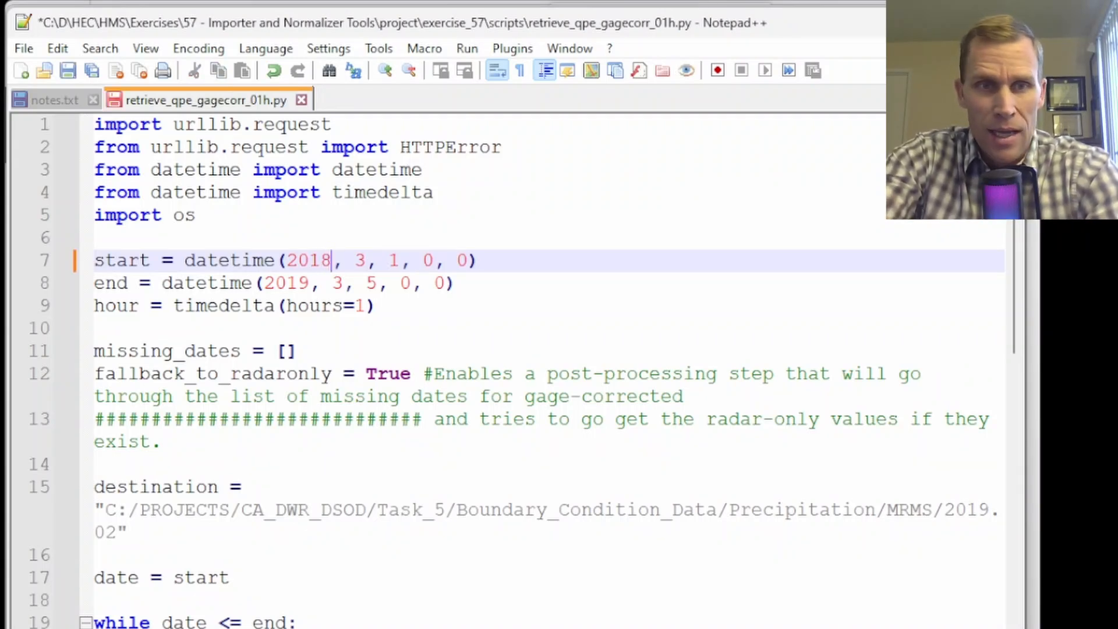
pyautogui.hotkey('shift', 'Right')
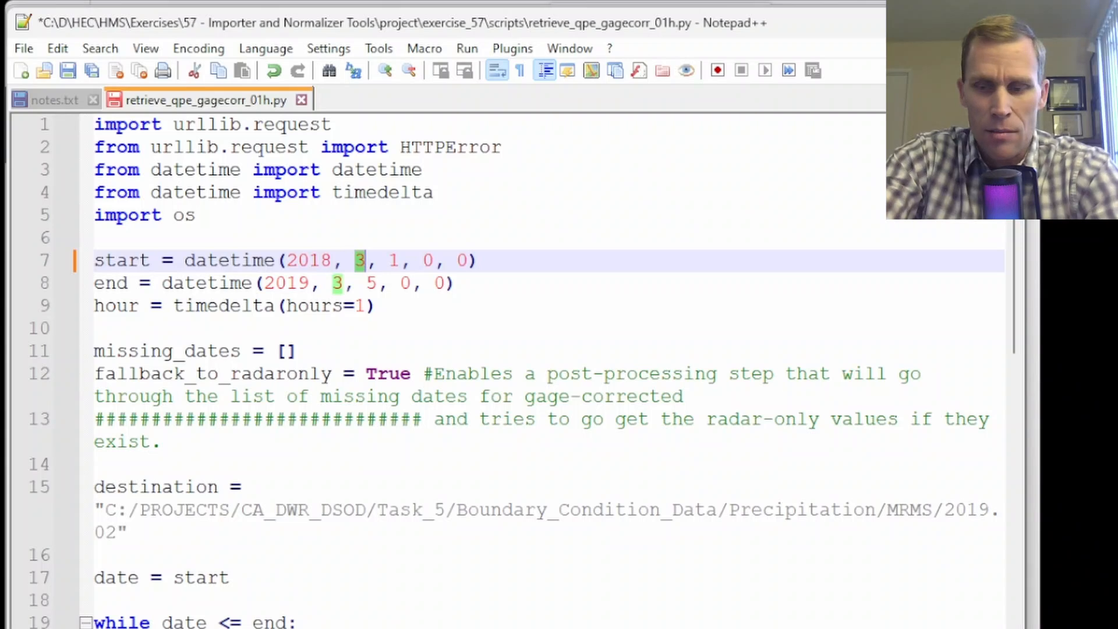
pyautogui.write('4')
# Set the script's end datetime to year 2018, month 4 and day 30.
pyautogui.press('Down')
pyautogui.press('Left')
pyautogui.hotkey('shift', 'Left')
pyautogui.write('4')
pyautogui.press('Right')
pyautogui.press('Right')
pyautogui.press('Right')
pyautogui.hotkey('shift', 'Left')
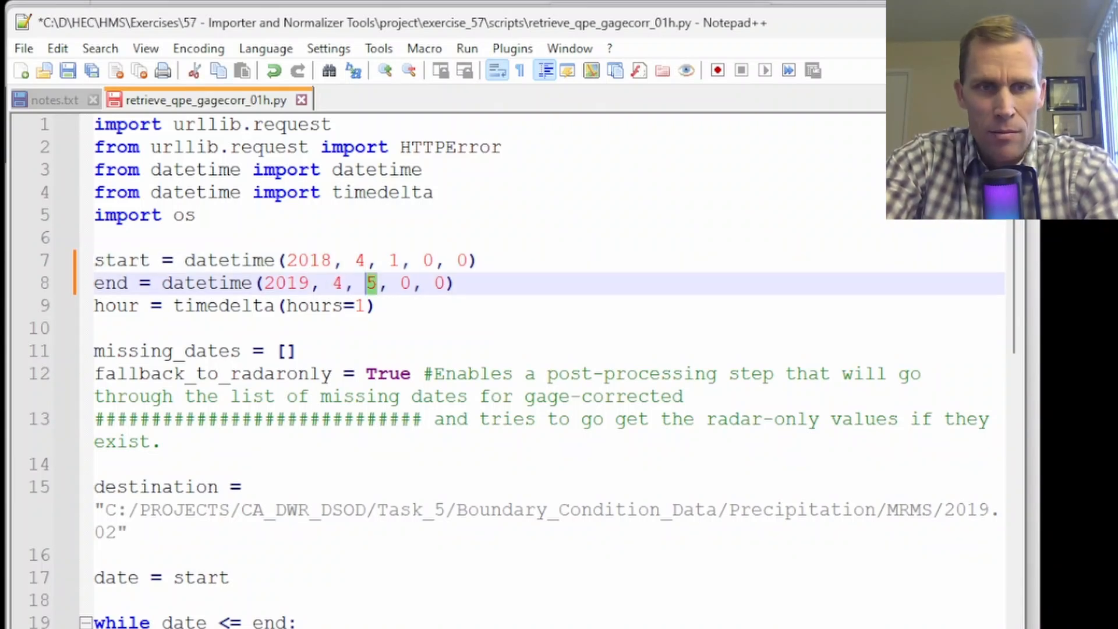
pyautogui.write('30')
pyautogui.press('Left')
pyautogui.press('Left')
pyautogui.press('Left')
pyautogui.hotkey('shift', 'Left')
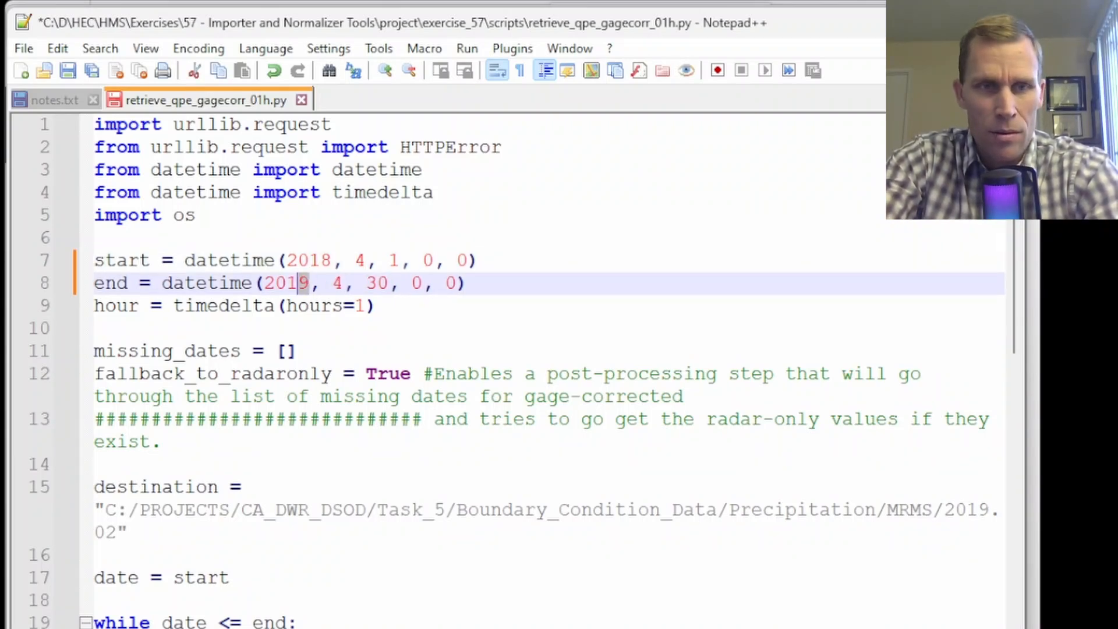
pyautogui.write('8')
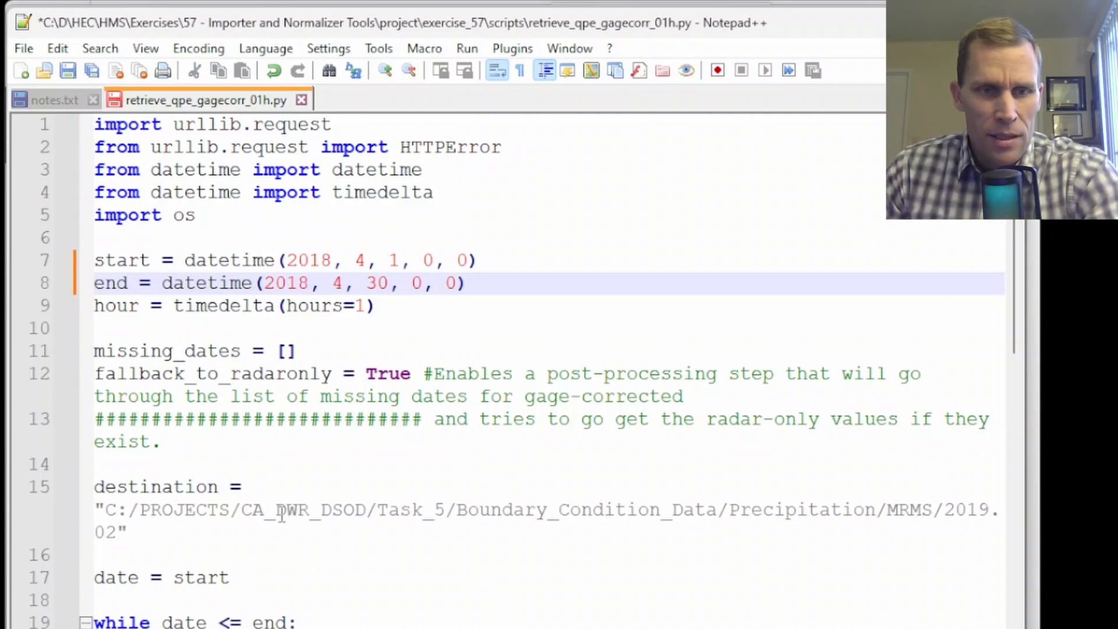
# Create a folder named precip_mrms on the desktop as the download destination and copy its path.
pyautogui.moveTo(282, 515); pyautogui.dragTo(320, 529)
pyautogui.click(329, 541)
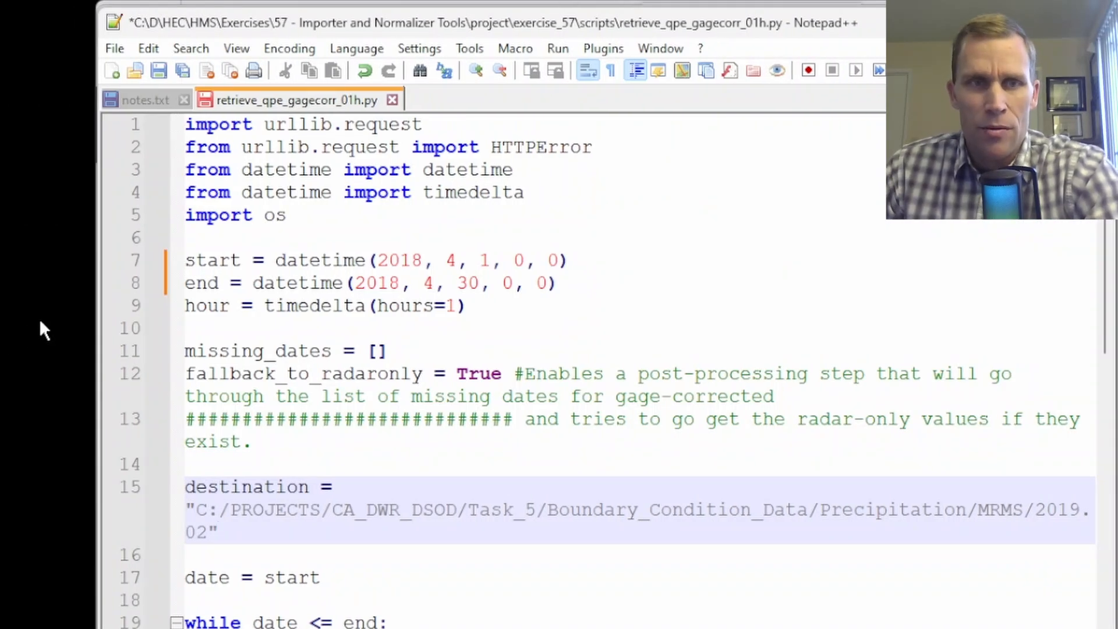
pyautogui.rightClick(38, 318)
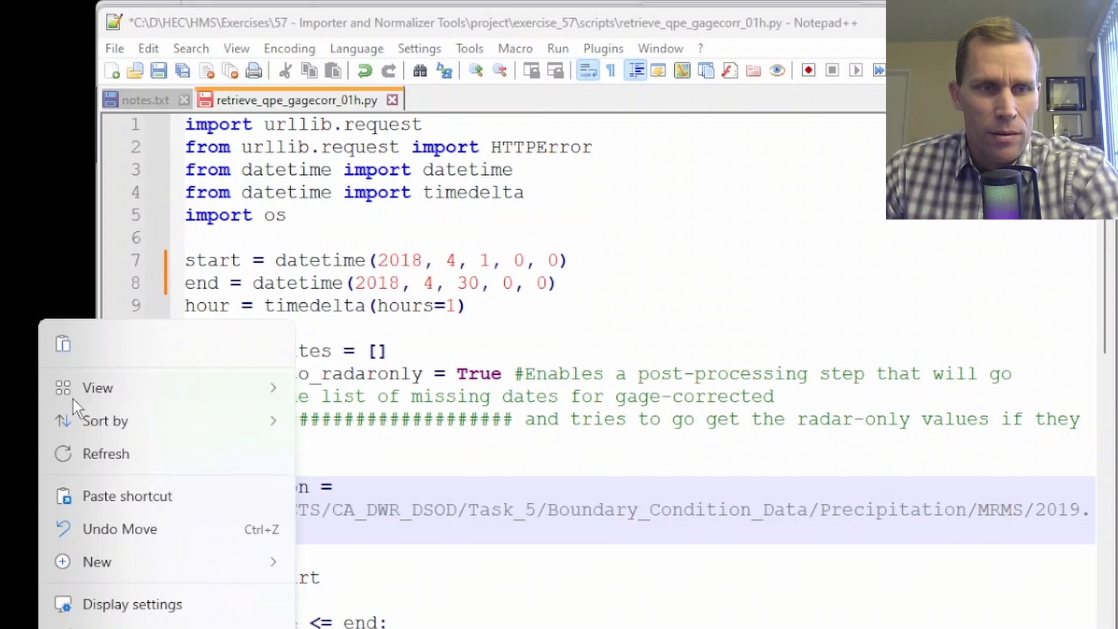
pyautogui.moveTo(138, 570)
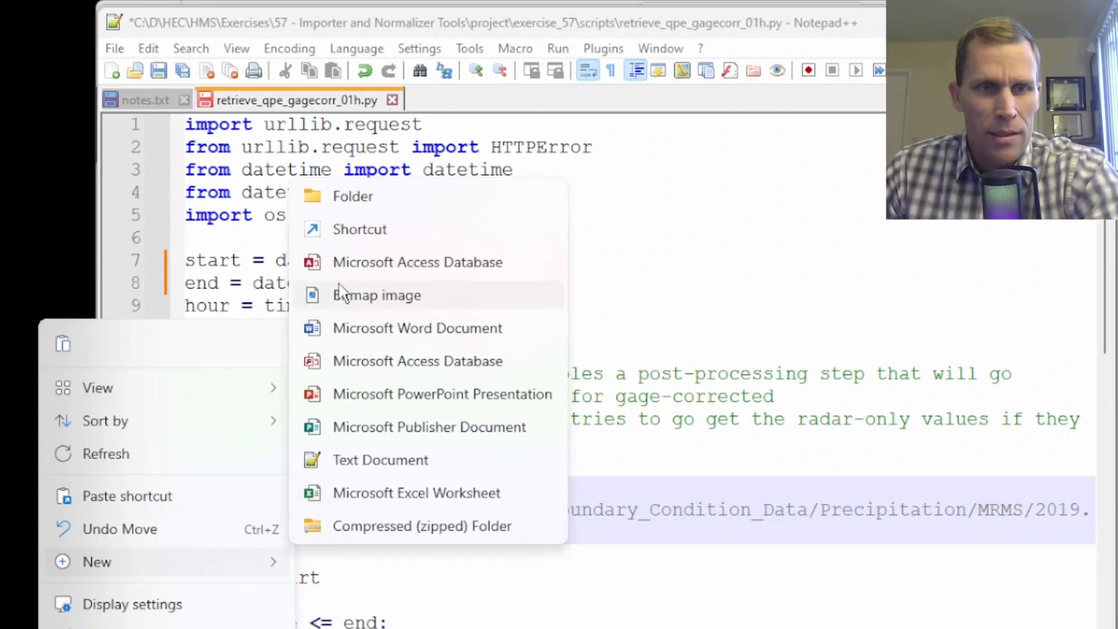
pyautogui.click(356, 198)
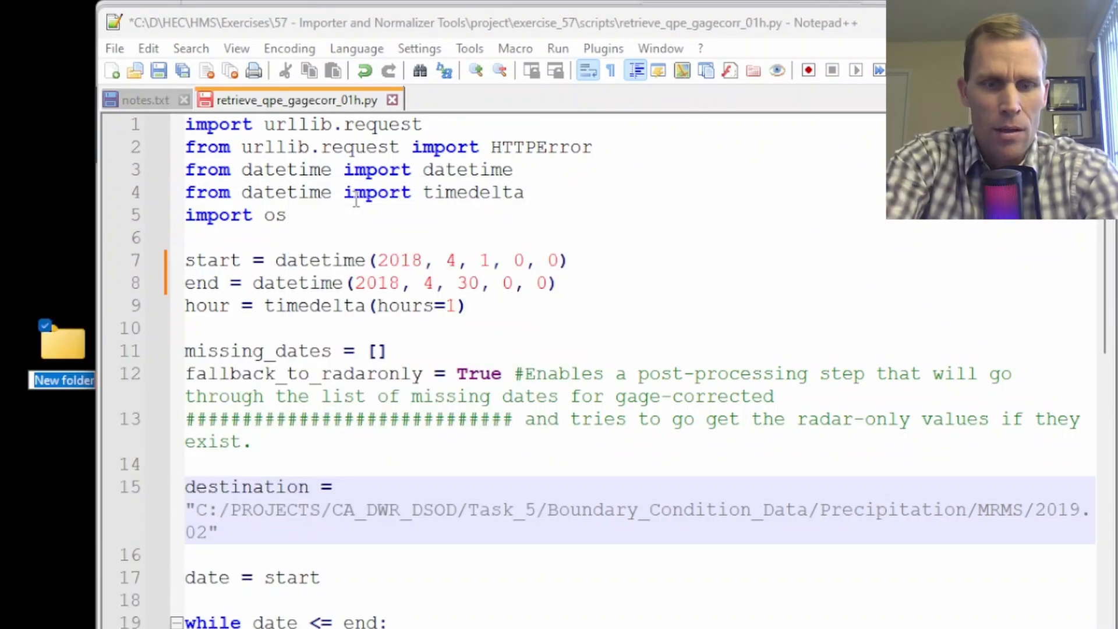
pyautogui.write('precip_mrm')
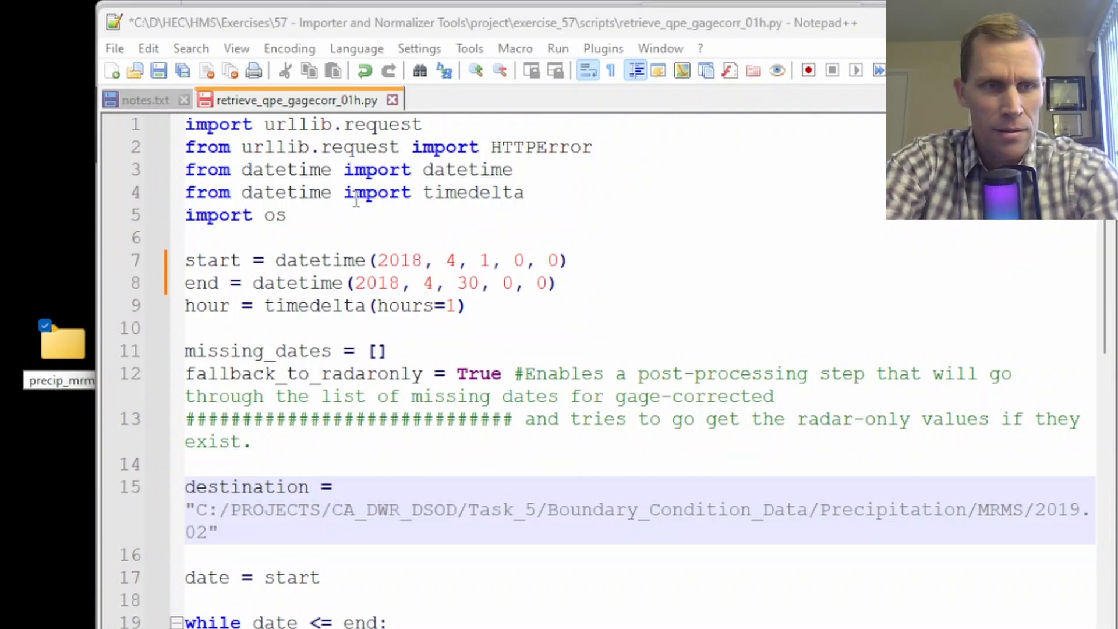
pyautogui.press('Return')
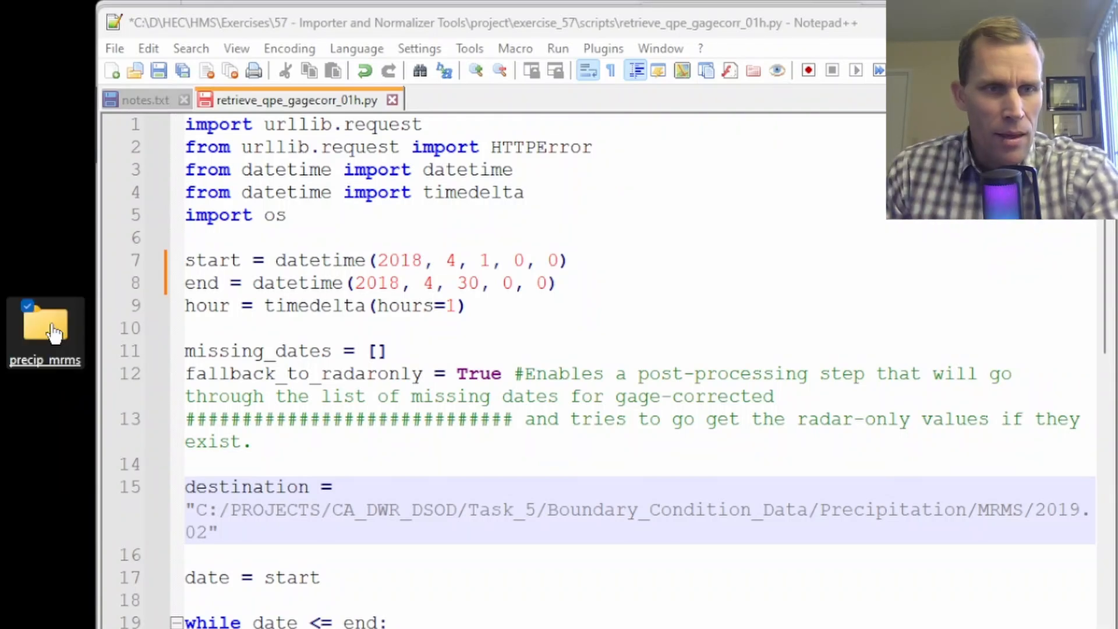
pyautogui.rightClick(53, 333)
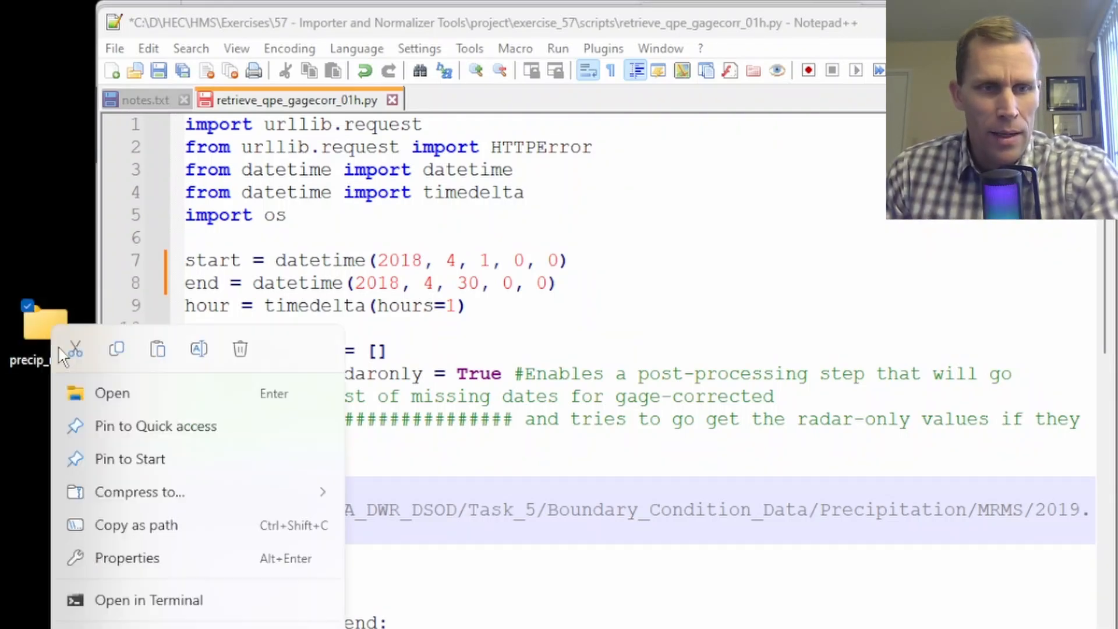
pyautogui.click(170, 528)
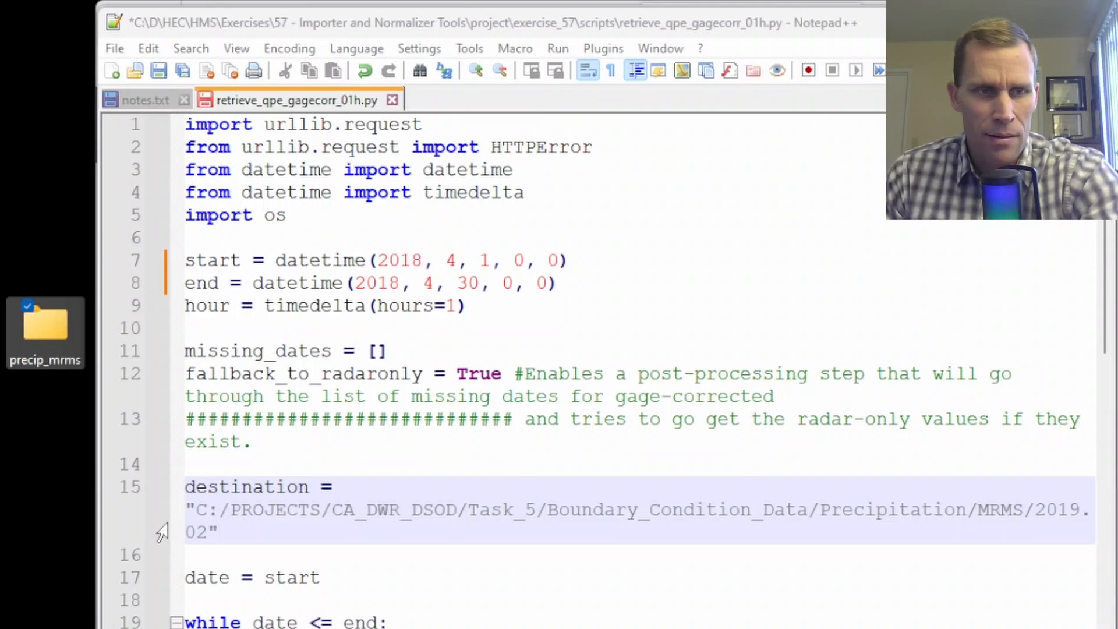
# Replace the script's destination with the copied precip_mrms path as a raw string with r prefix, remove the extra quote, and save.
pyautogui.moveTo(186, 510); pyautogui.dragTo(207, 532)
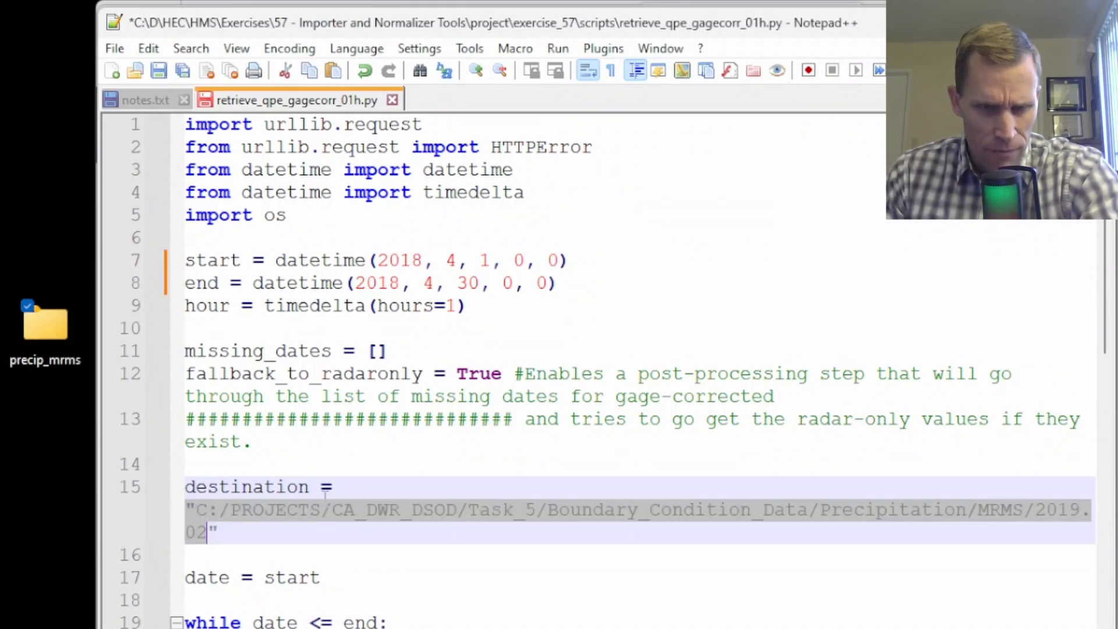
pyautogui.hotkey('ctrl', 'v')
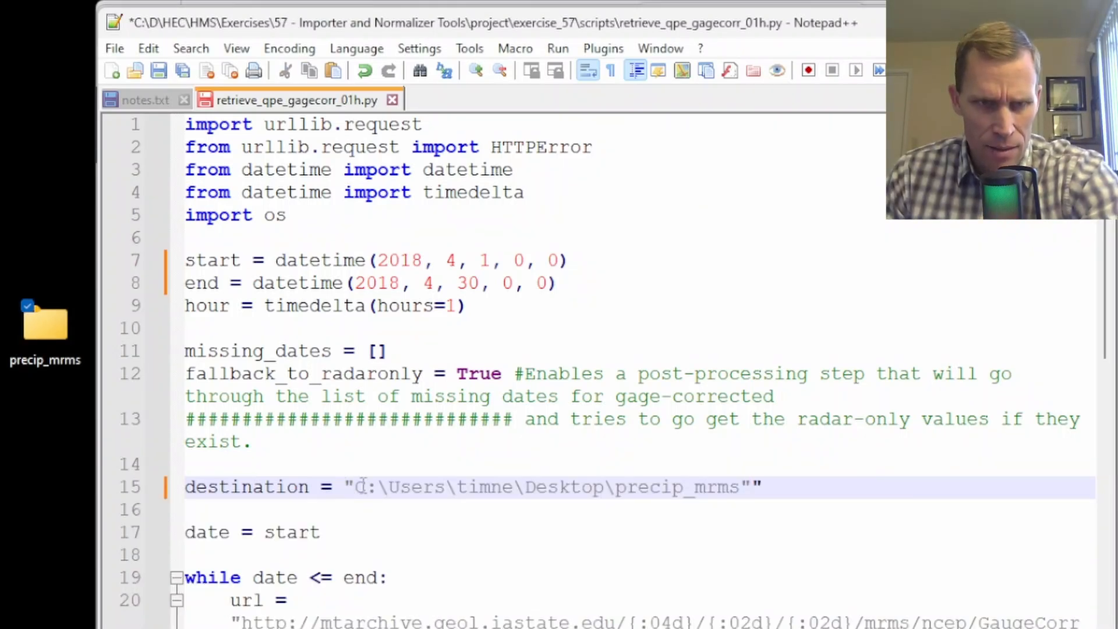
pyautogui.doubleClick(382, 487)
pyautogui.click(342, 487)
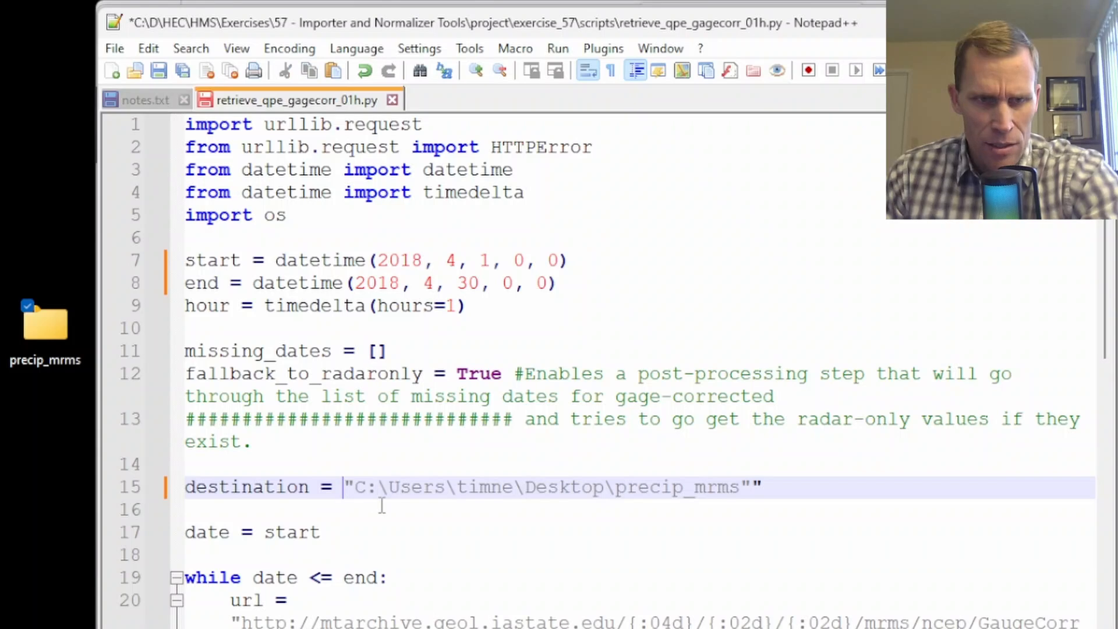
pyautogui.write('r')
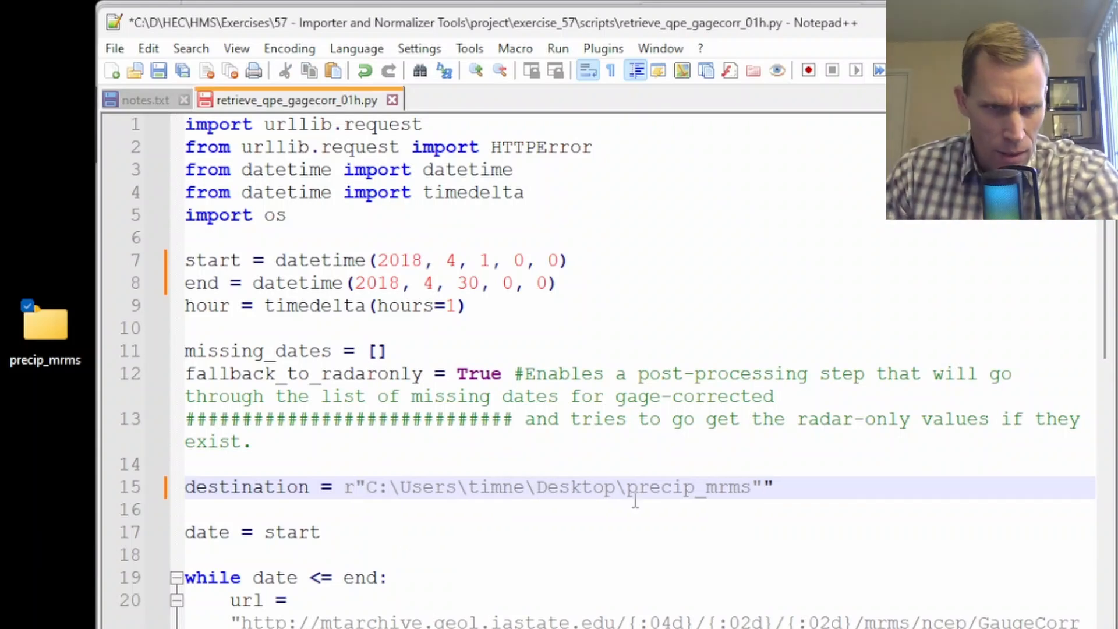
pyautogui.press('BackSpace')
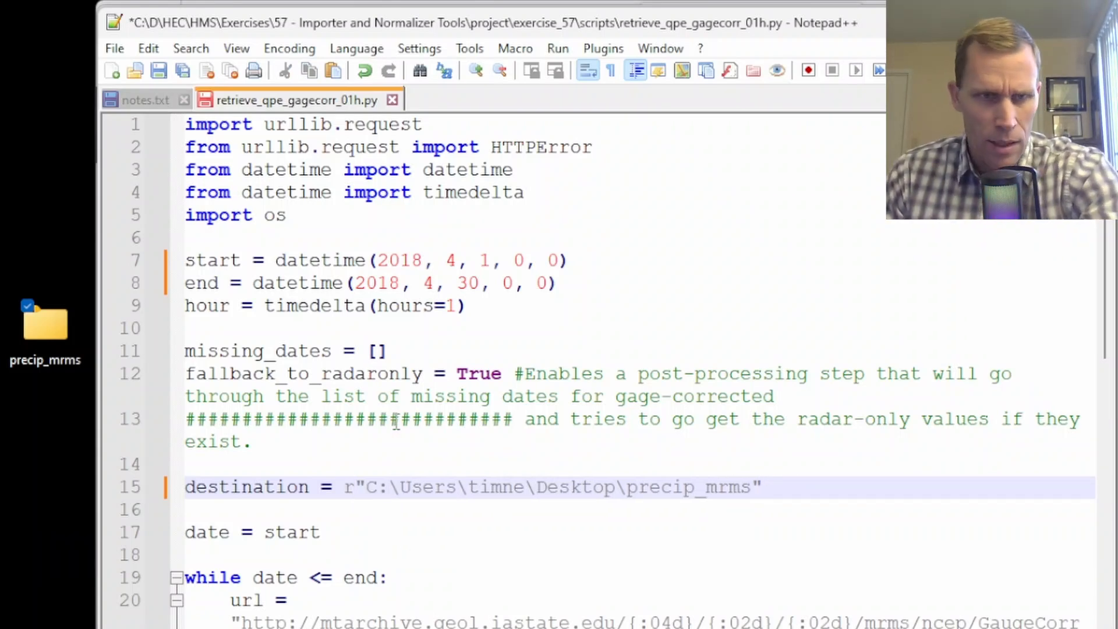
pyautogui.click(188, 72)
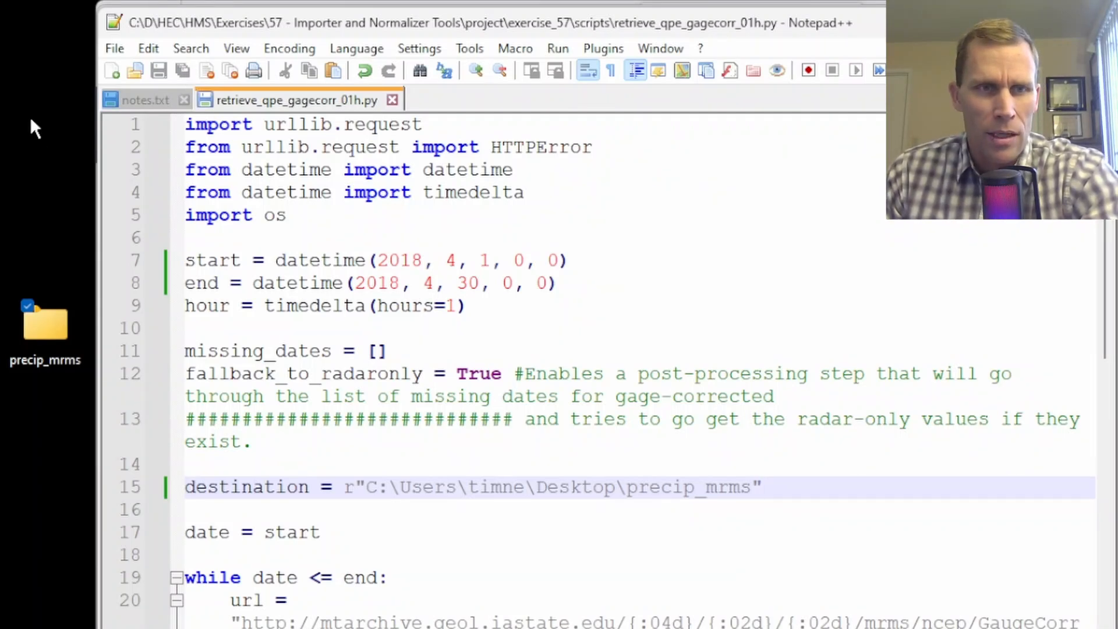
# Create a new blank text document and add three empty lines at its start.
pyautogui.click(112, 71)
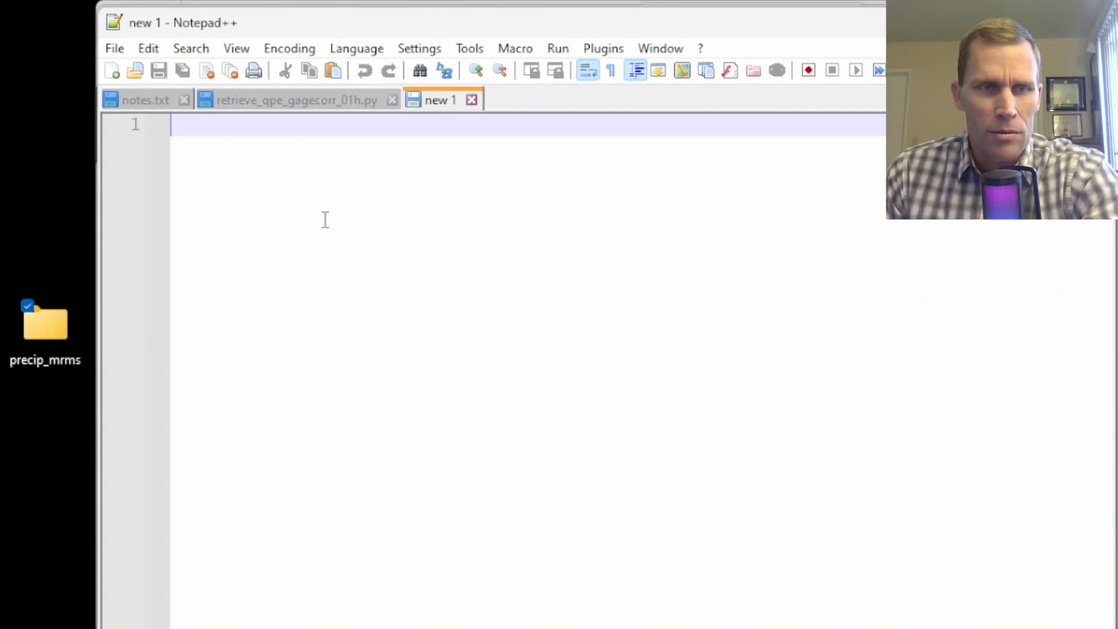
pyautogui.press('Return')
pyautogui.press('Return')
pyautogui.press('Return')
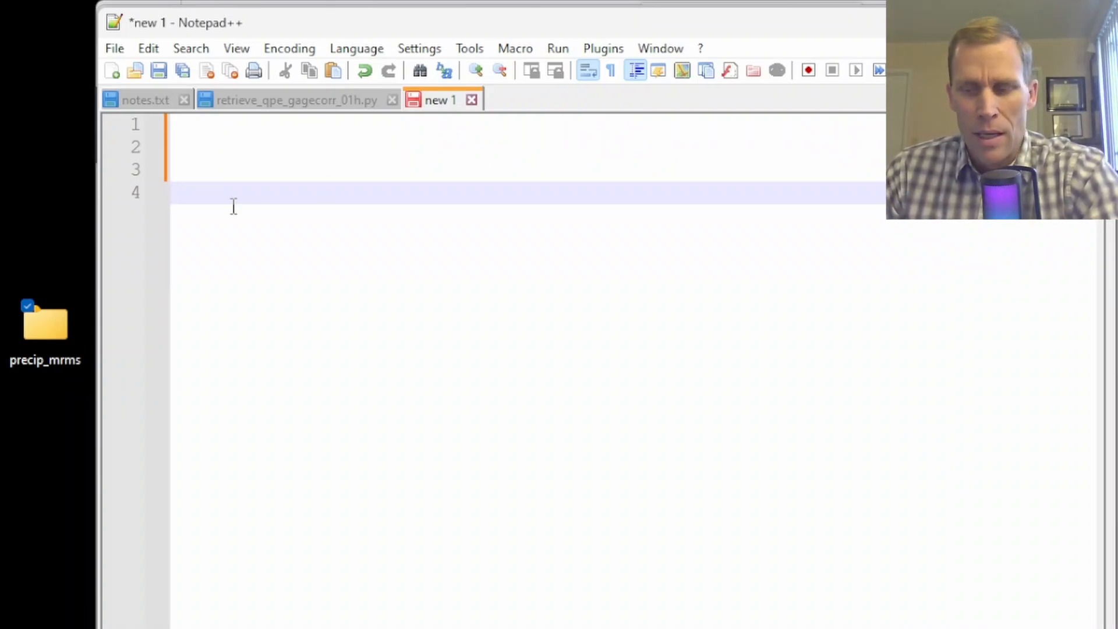
# Switch to File Explorer and browse from the C: drive's user profile folder to AppData\Local\Programs\Python\Python313.
pyautogui.click(266, 101)
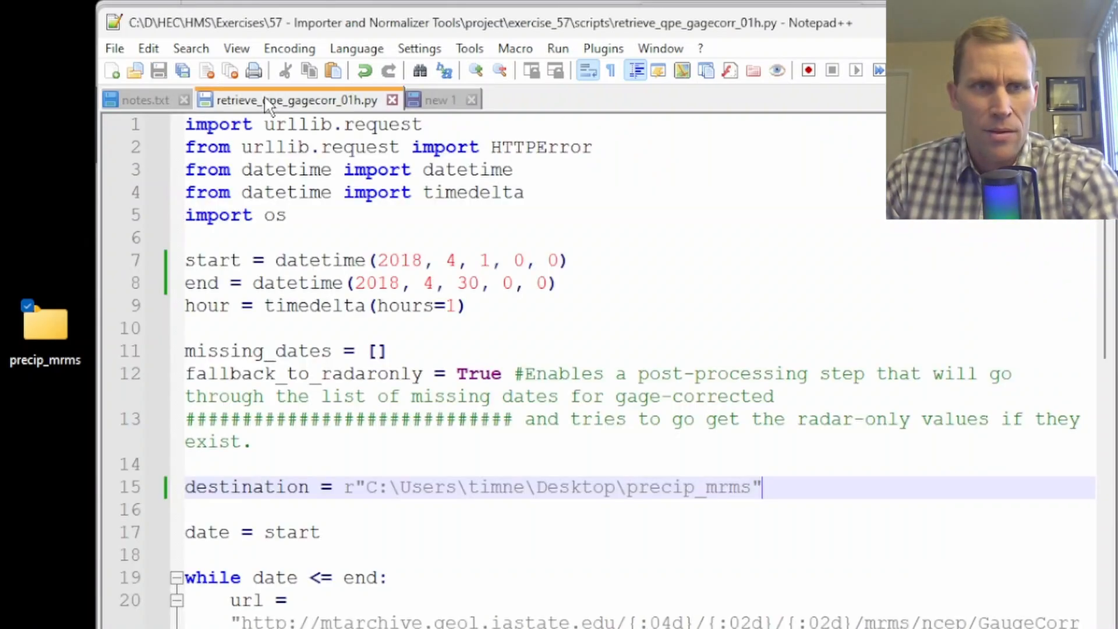
pyautogui.hotkey('alt', 'Tab')
pyautogui.click(622, 34)
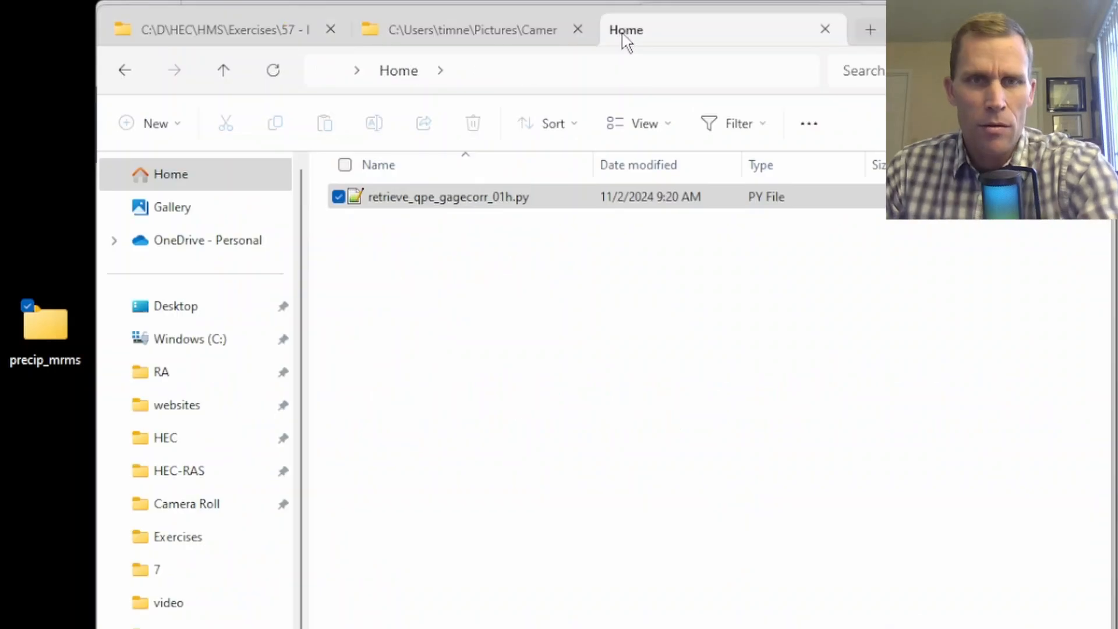
pyautogui.click(180, 340)
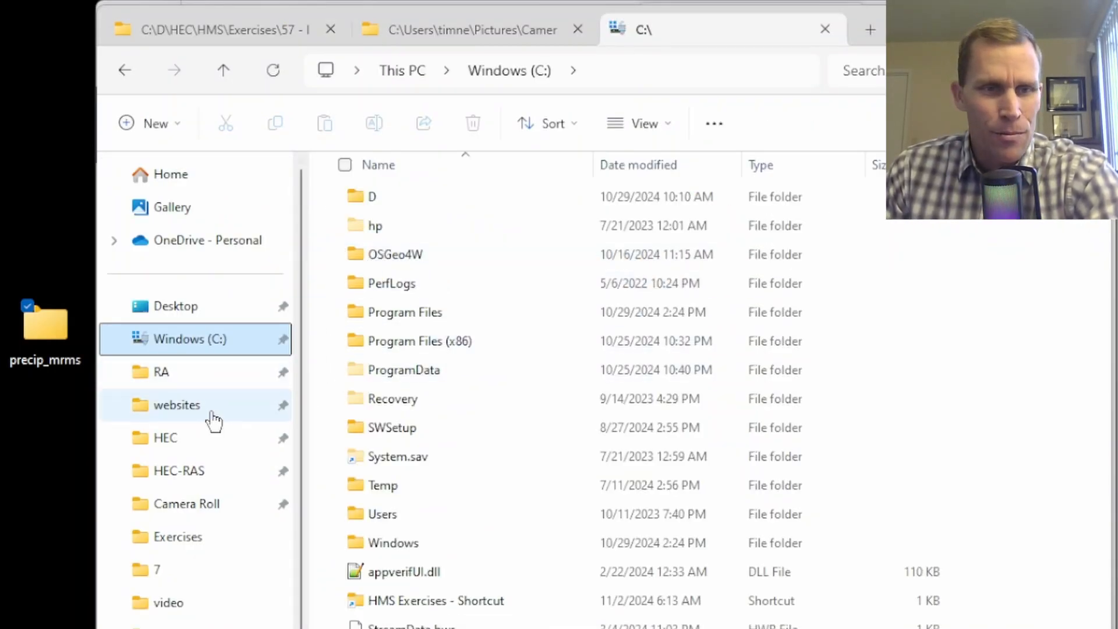
pyautogui.doubleClick(382, 514)
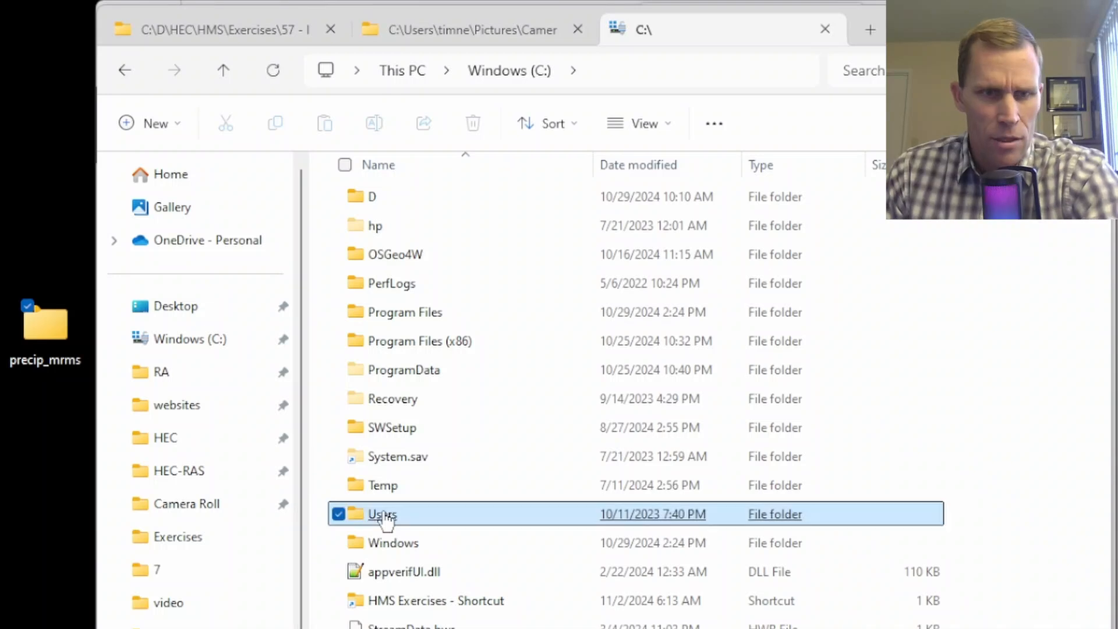
pyautogui.doubleClick(370, 291)
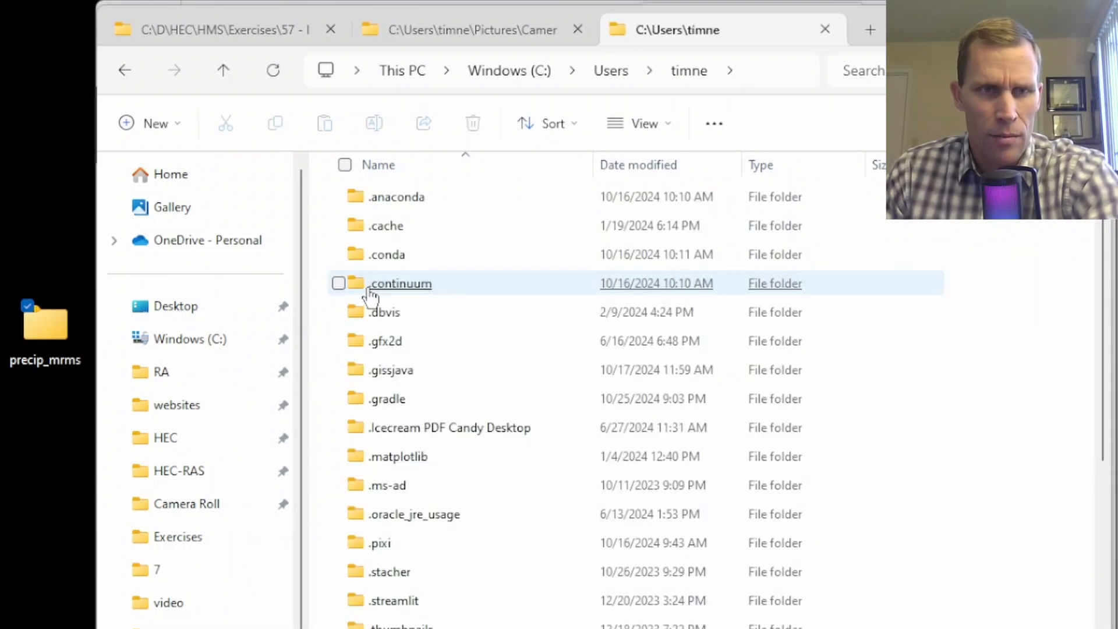
pyautogui.scroll(-2, 411, 608)
pyautogui.doubleClick(392, 582)
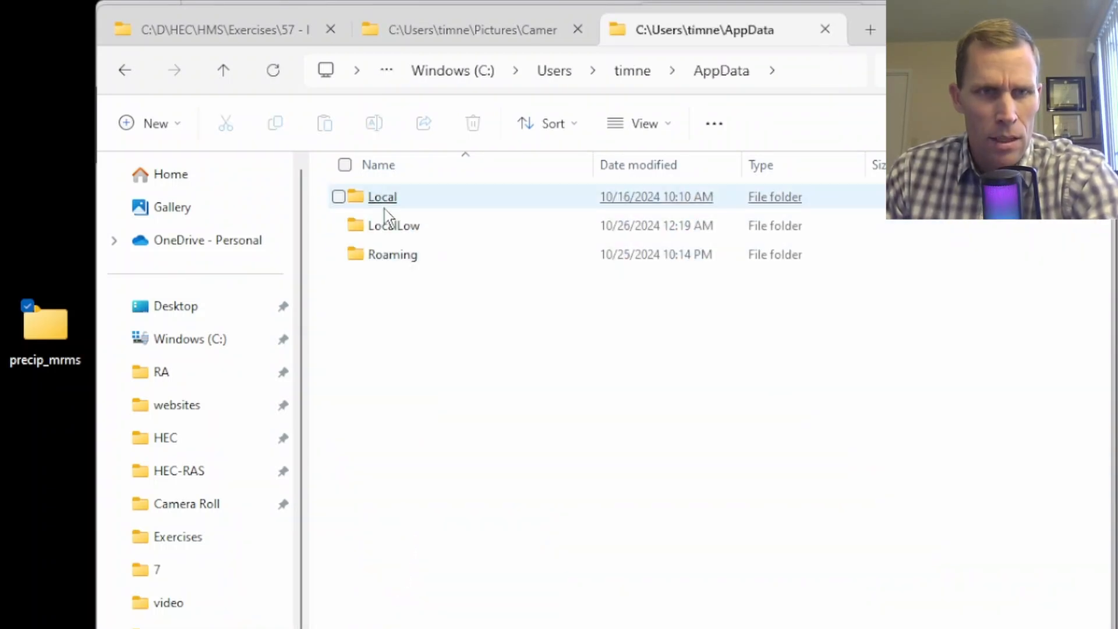
pyautogui.click(386, 201)
pyautogui.doubleClick(386, 201)
pyautogui.scroll(-10, 432, 390)
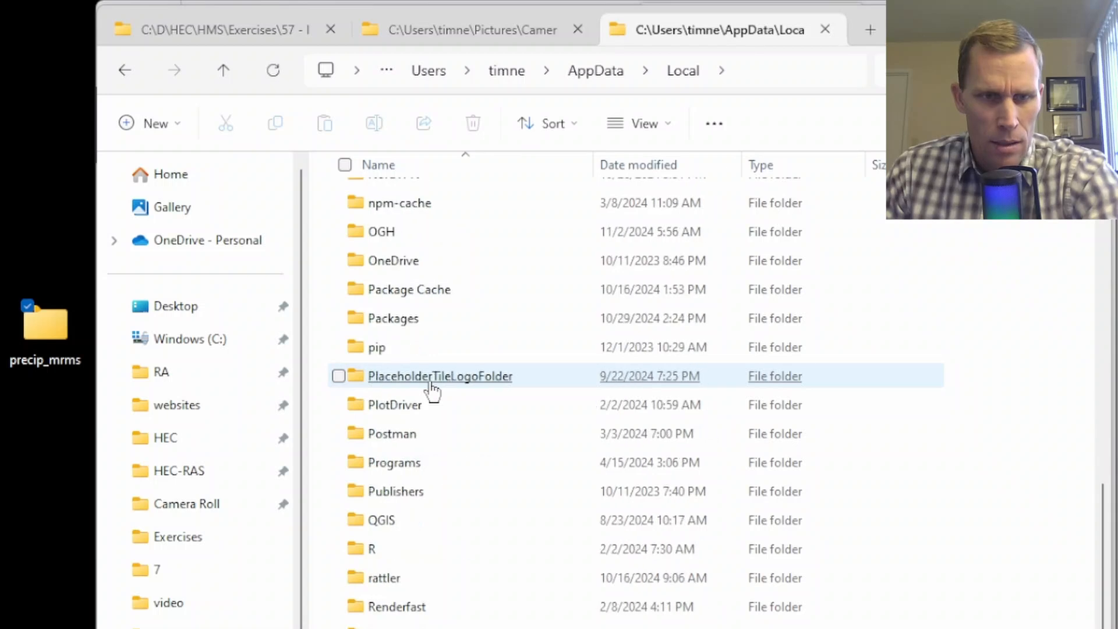
pyautogui.doubleClick(409, 464)
pyautogui.doubleClick(390, 289)
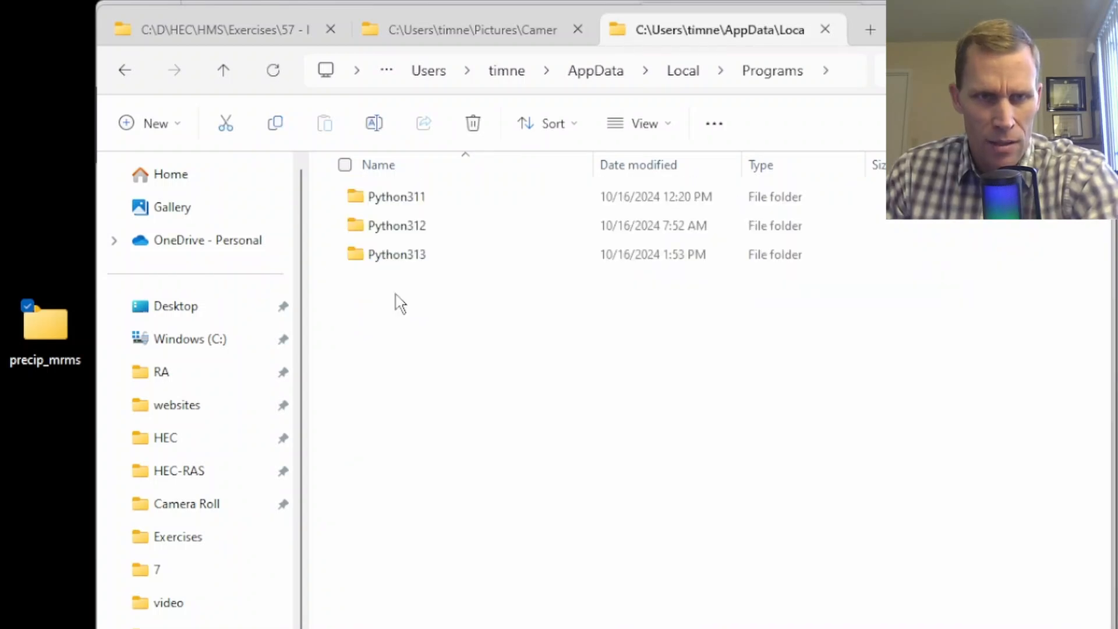
pyautogui.doubleClick(395, 256)
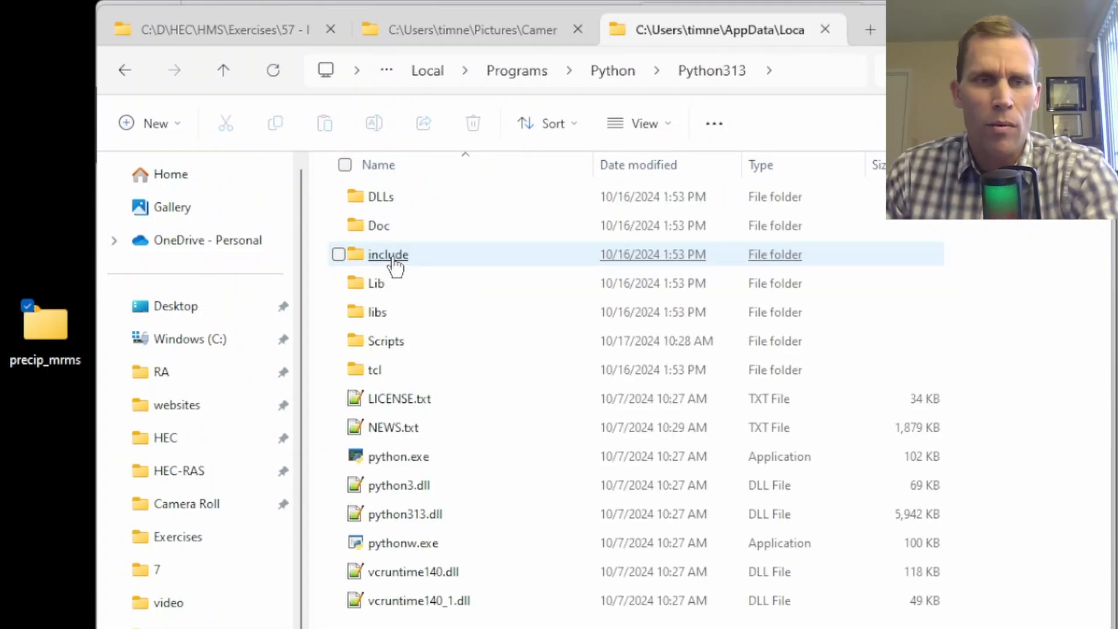
# Copy the path of python.exe and paste it into line 4 of the new Notepad++ document.
pyautogui.click(396, 458)
pyautogui.rightClick(396, 400)
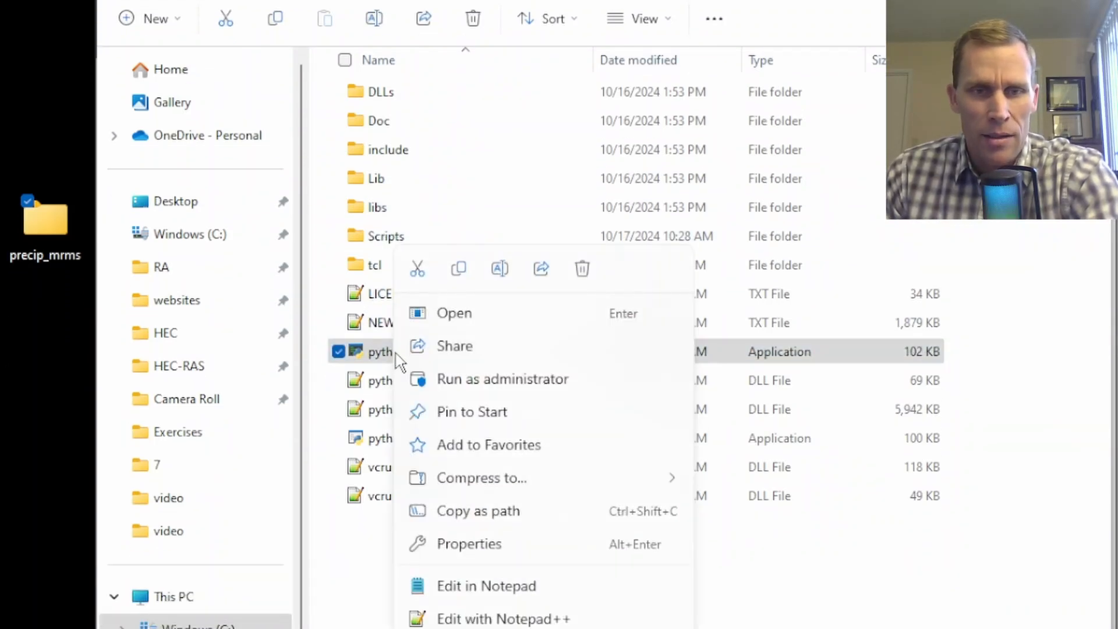
pyautogui.click(477, 515)
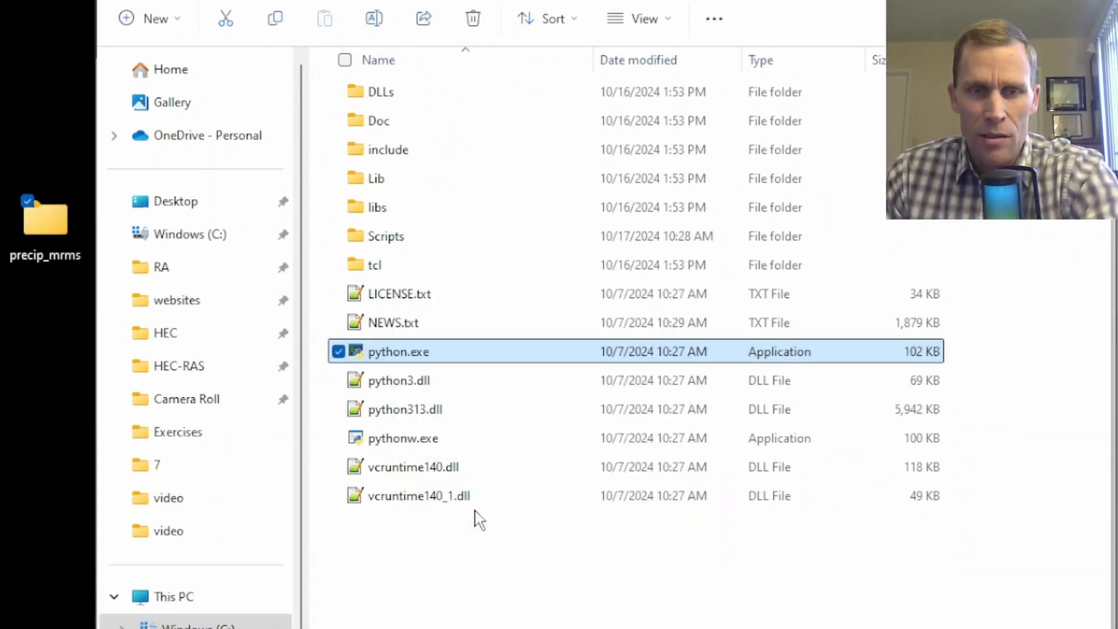
pyautogui.hotkey('alt', 'Tab')
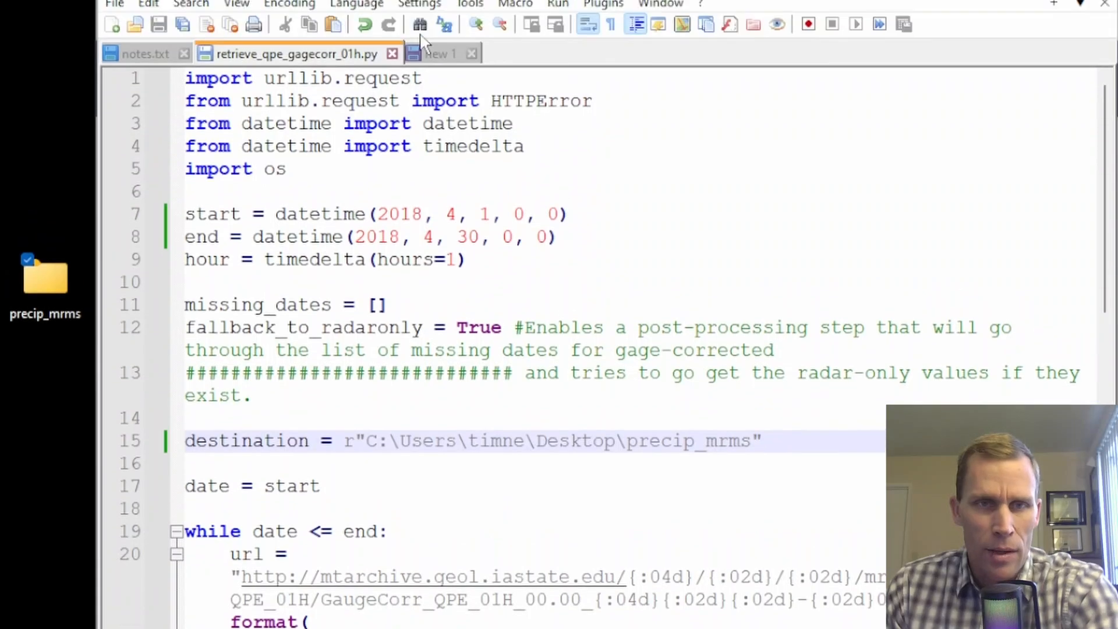
pyautogui.click(437, 53)
pyautogui.hotkey('ctrl', 'v')
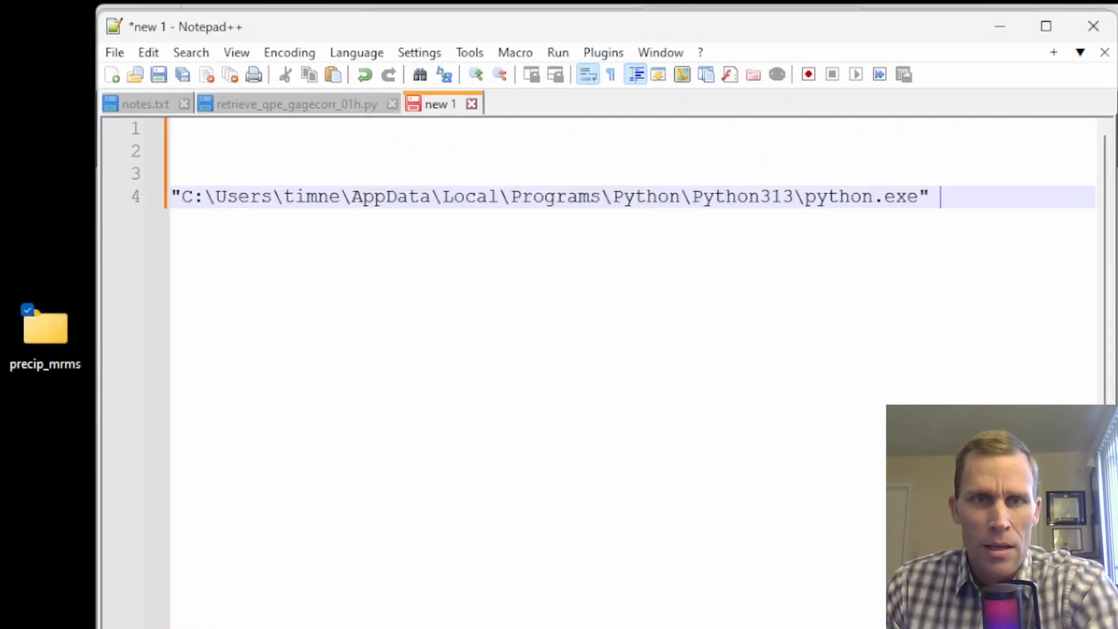
# Copy the path of retrieve_qpe_gagecorr_01h.py from the scripts folder and append it after the python.exe path in the new document.
pyautogui.click(340, 106)
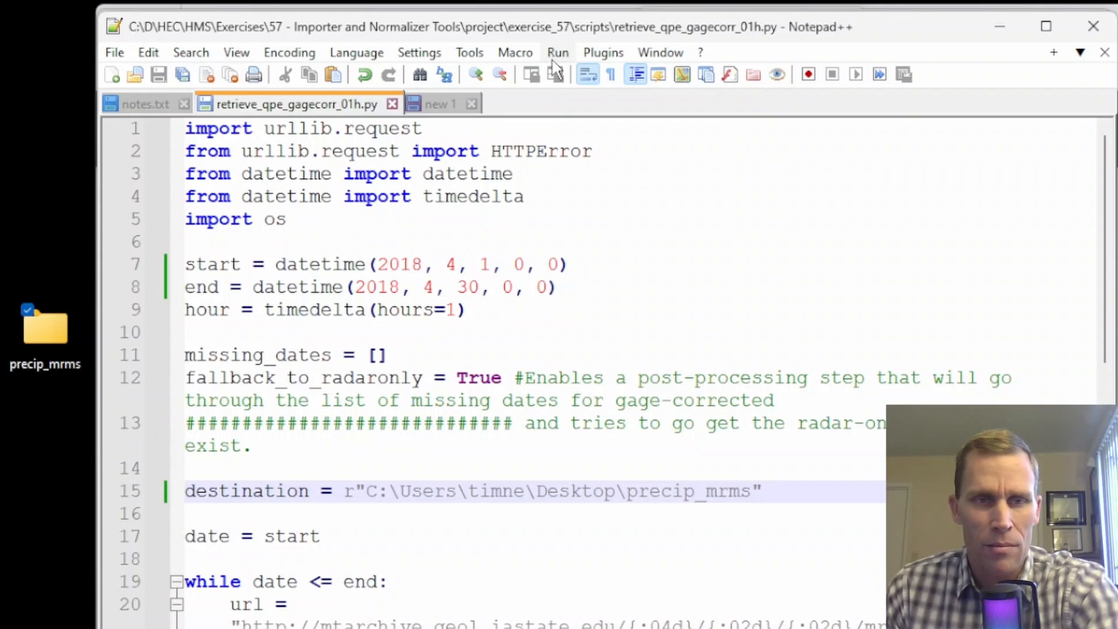
pyautogui.hotkey('alt', 'Tab')
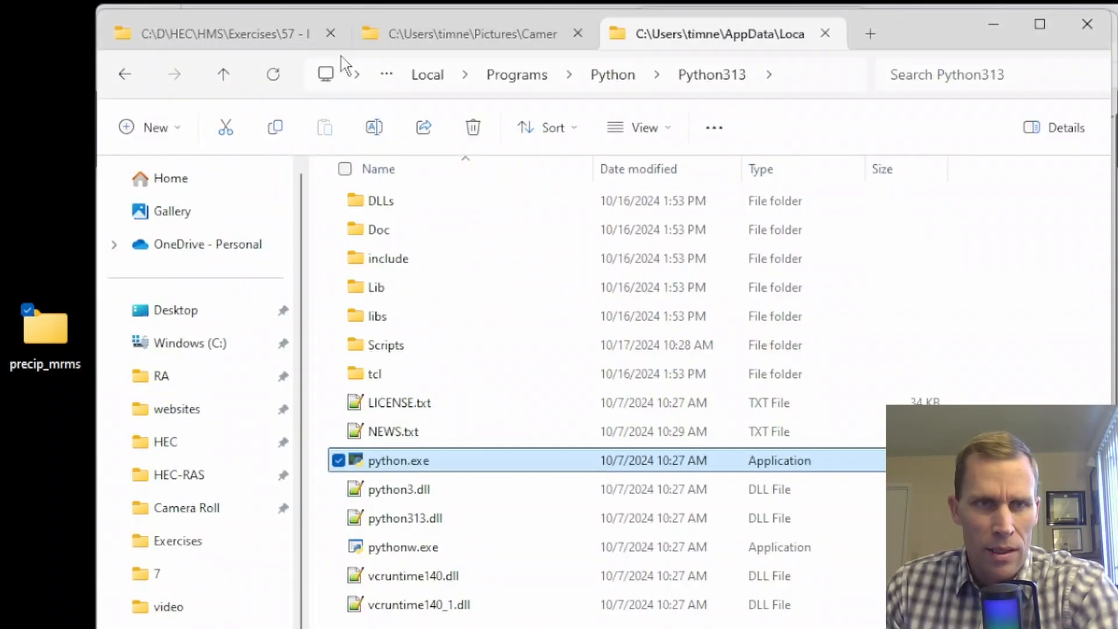
pyautogui.click(249, 42)
pyautogui.rightClick(386, 209)
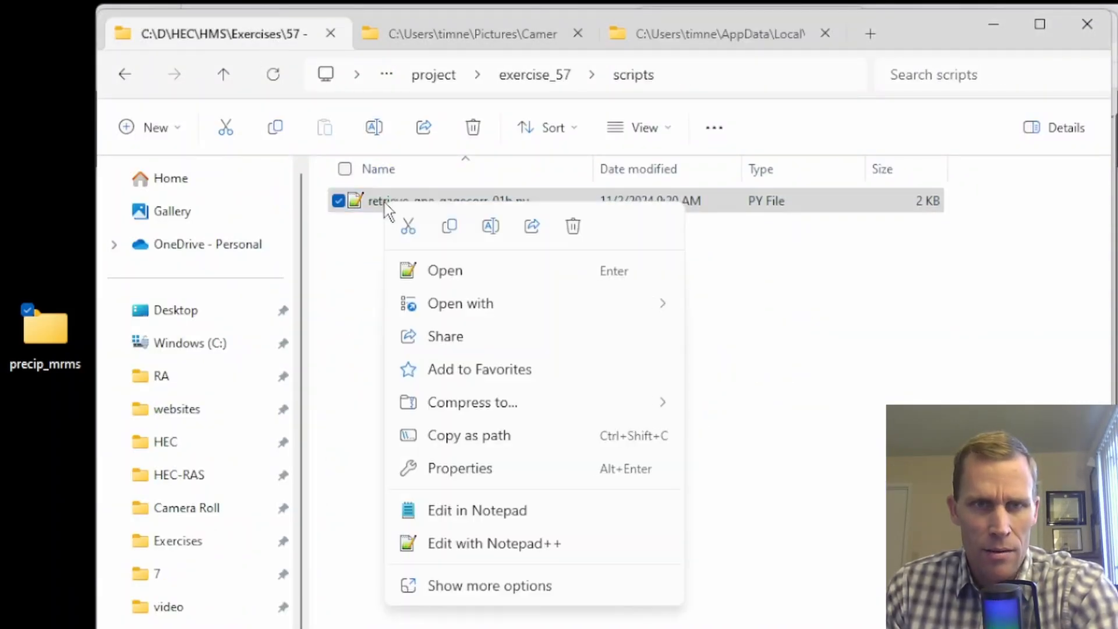
pyautogui.click(475, 445)
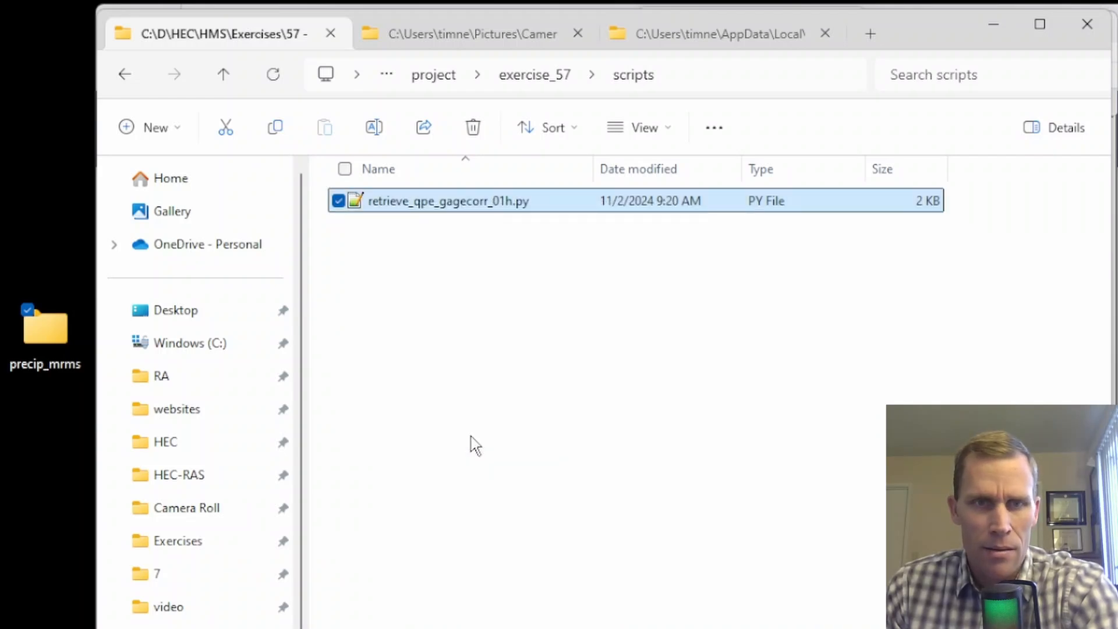
pyautogui.hotkey('alt', 'Tab')
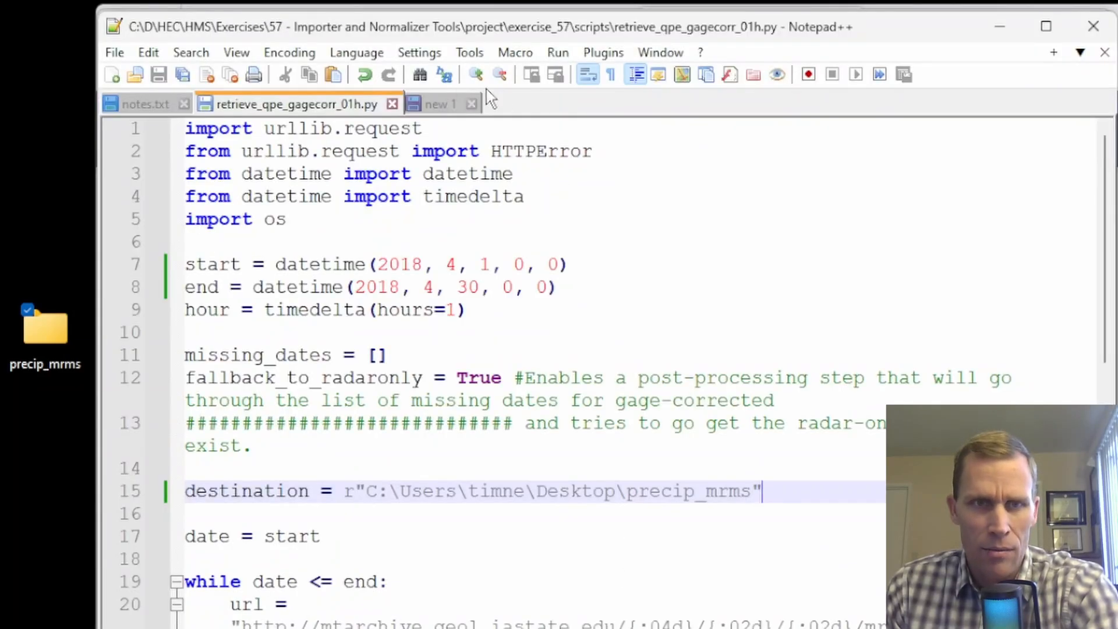
pyautogui.click(440, 107)
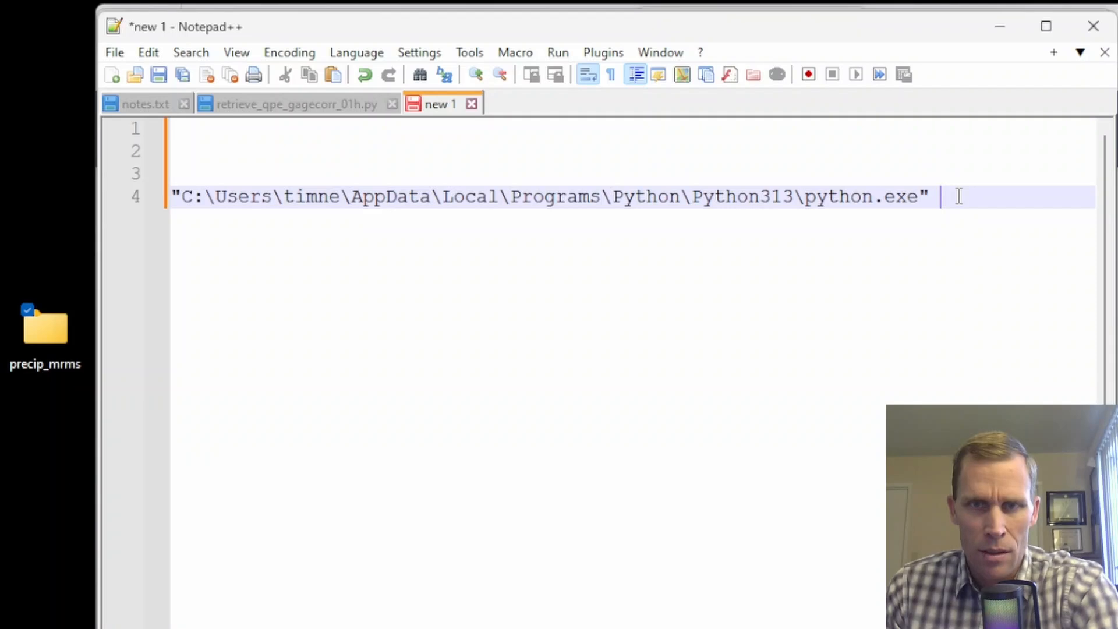
pyautogui.hotkey('ctrl', 'v')
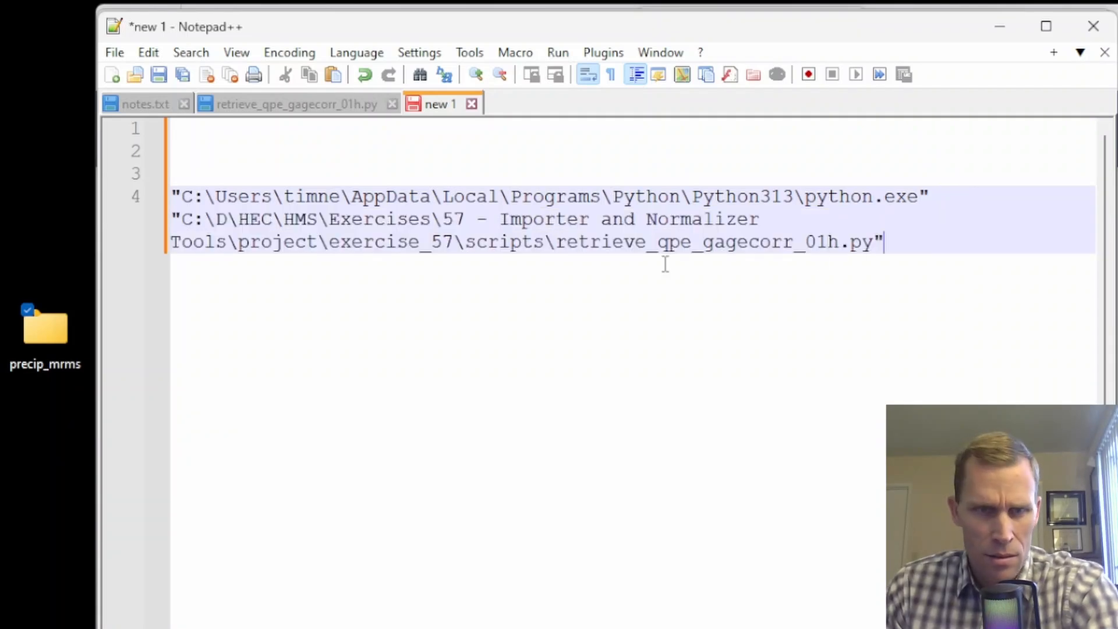
# Copy the complete line with both paths, open Command Prompt, and paste the line at its prompt.
pyautogui.moveTo(170, 196); pyautogui.dragTo(805, 201)
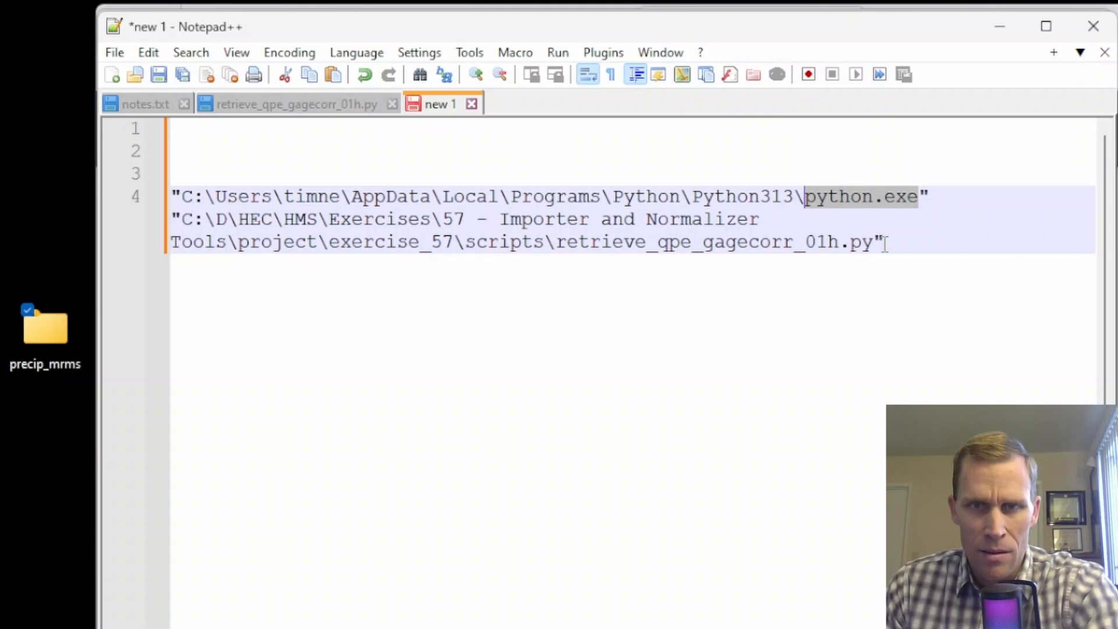
pyautogui.moveTo(885, 244); pyautogui.dragTo(148, 226)
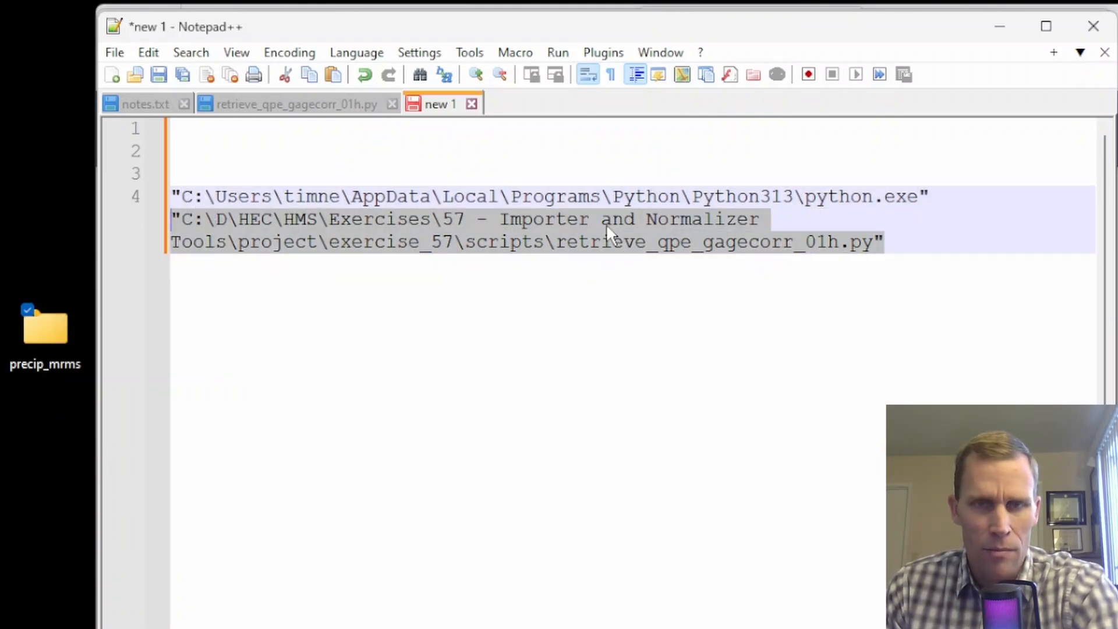
pyautogui.moveTo(911, 248); pyautogui.dragTo(166, 196)
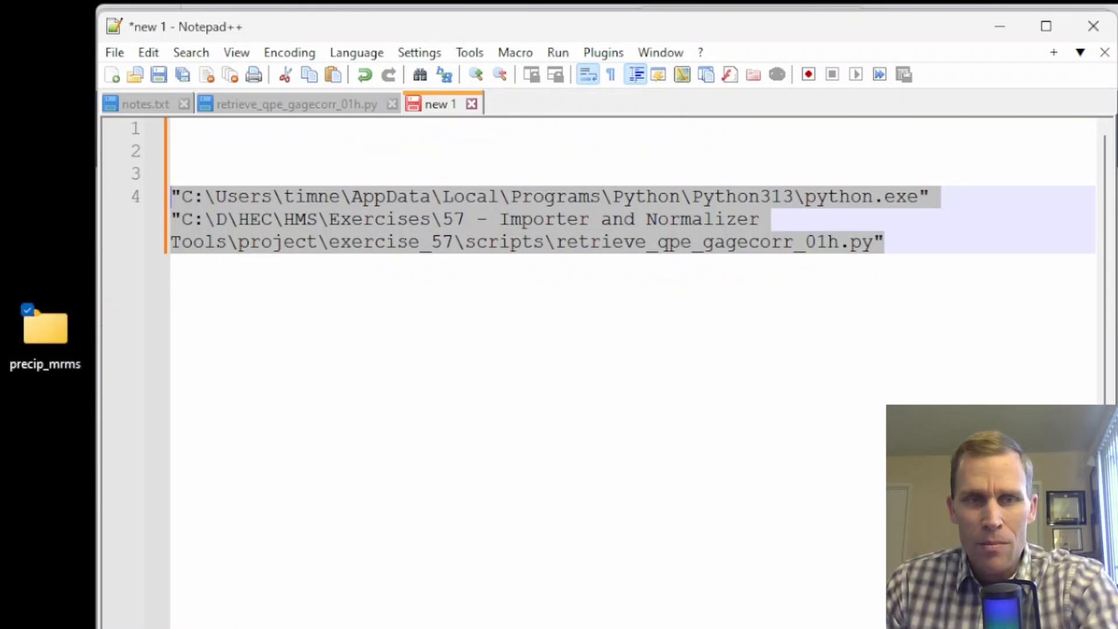
pyautogui.press('super')
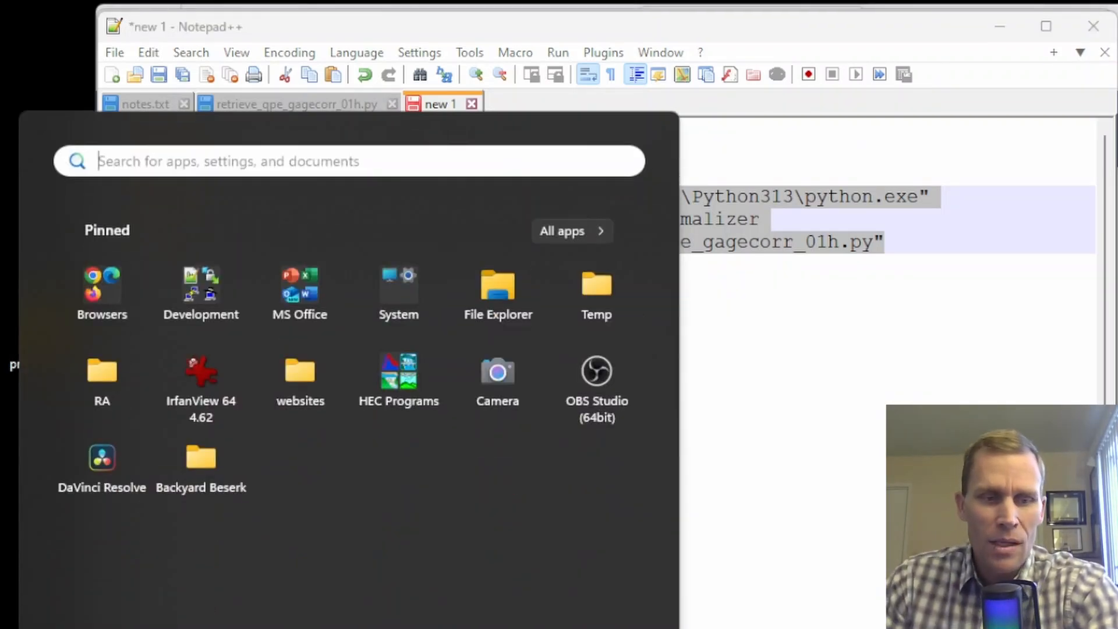
pyautogui.write('command')
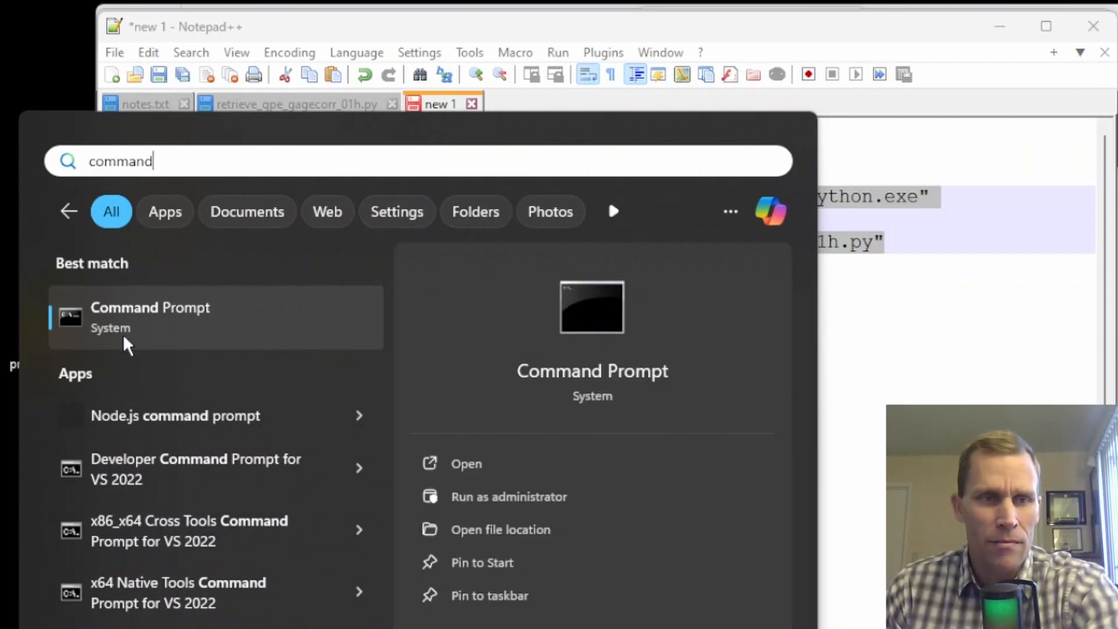
pyautogui.click(131, 315)
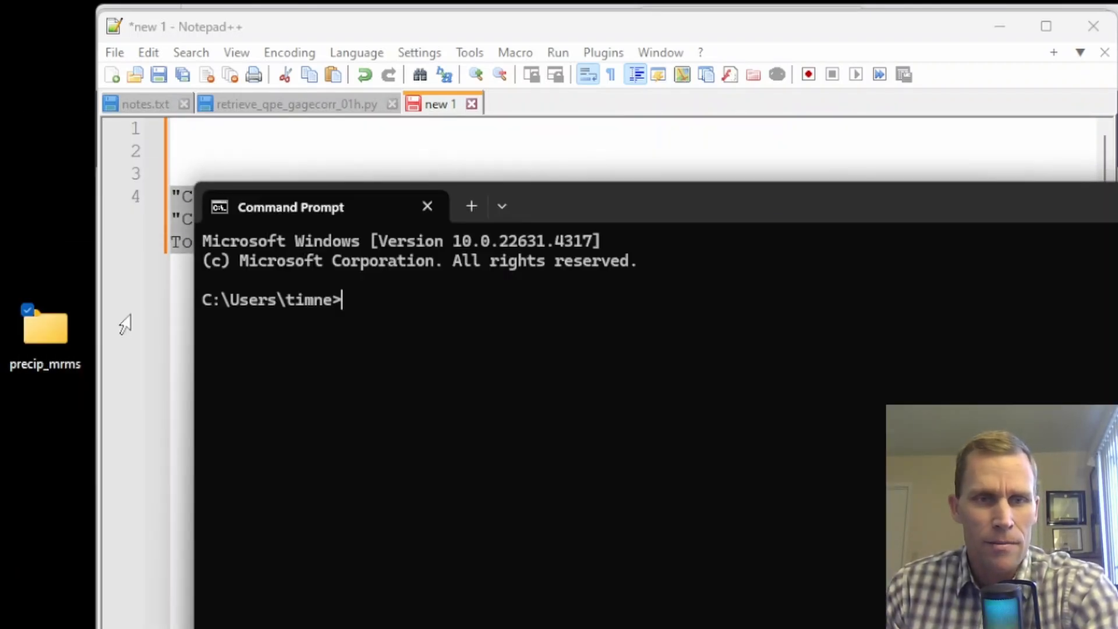
pyautogui.moveTo(575, 205); pyautogui.dragTo(475, 36)
pyautogui.hotkey('ctrl', 'v')
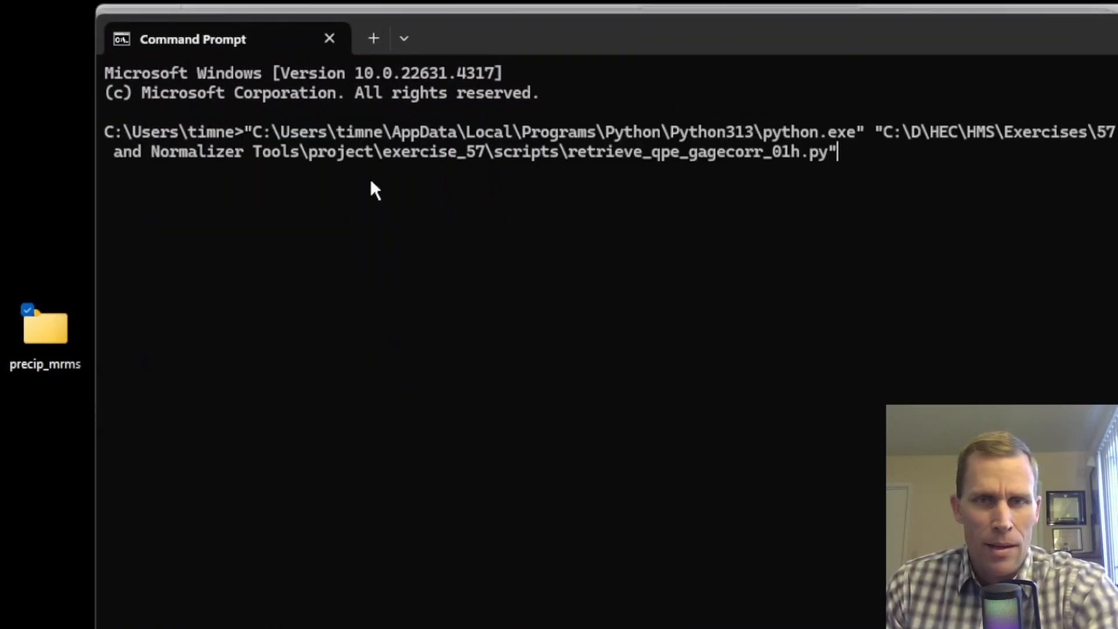
# Run the pasted script command and check the files arriving in the precip_mrms desktop folder, widening the Name column to show full names.
pyautogui.press('Return')
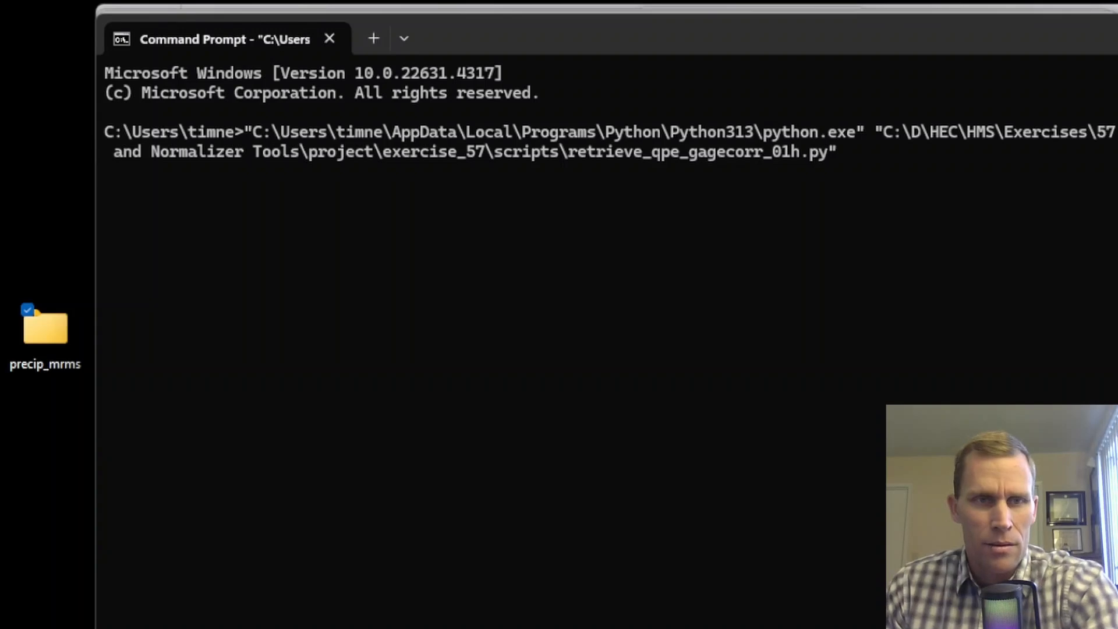
pyautogui.doubleClick(55, 340)
pyautogui.moveTo(975, 82); pyautogui.dragTo(563, 38)
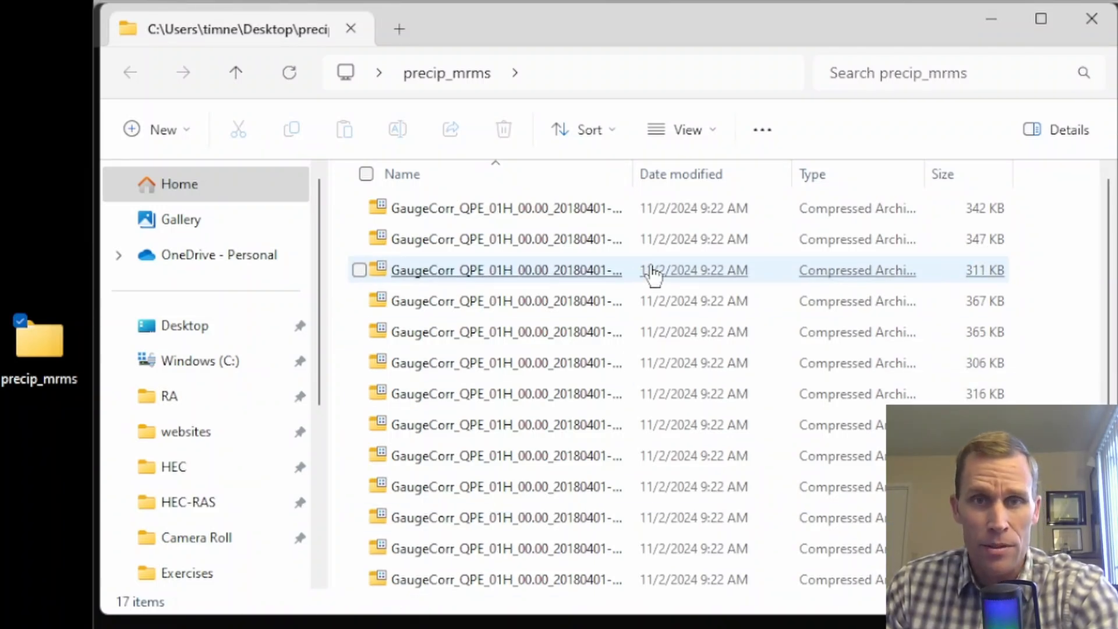
pyautogui.moveTo(639, 179); pyautogui.dragTo(775, 198)
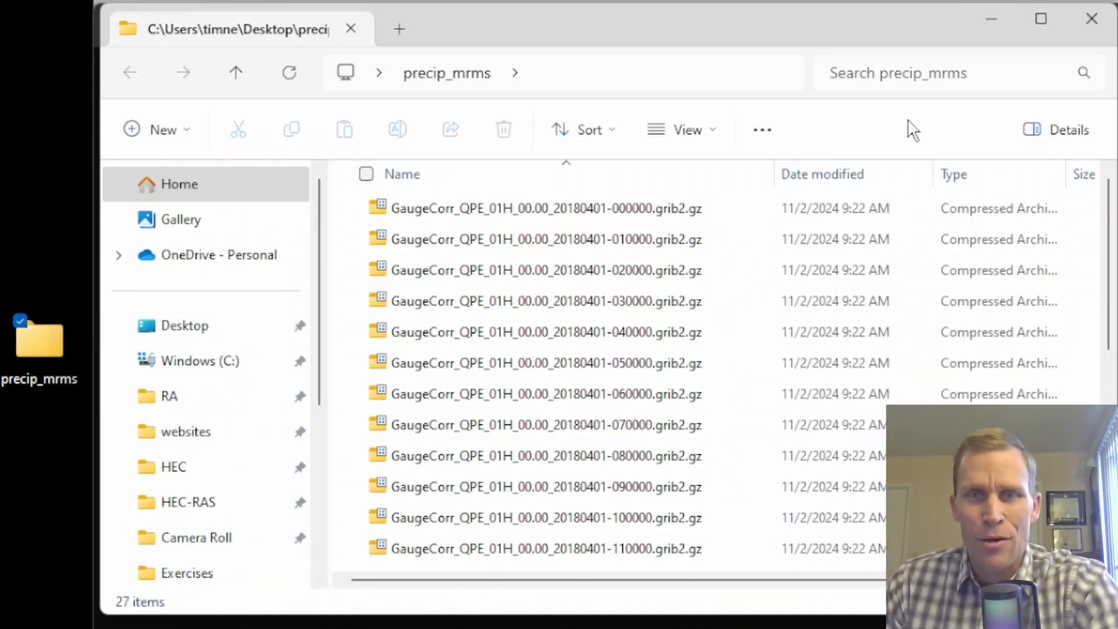
pyautogui.click(987, 22)
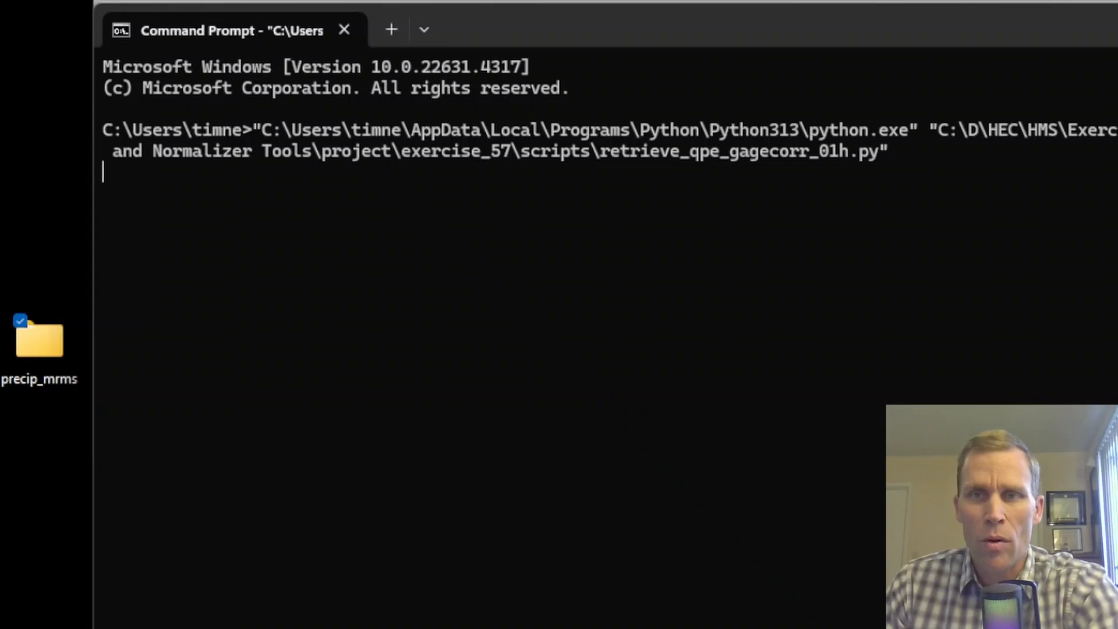
# Switch to the PRISM Climate Group site in the browser and find the precipitation download options under Recent Years.
pyautogui.press('super+Down')
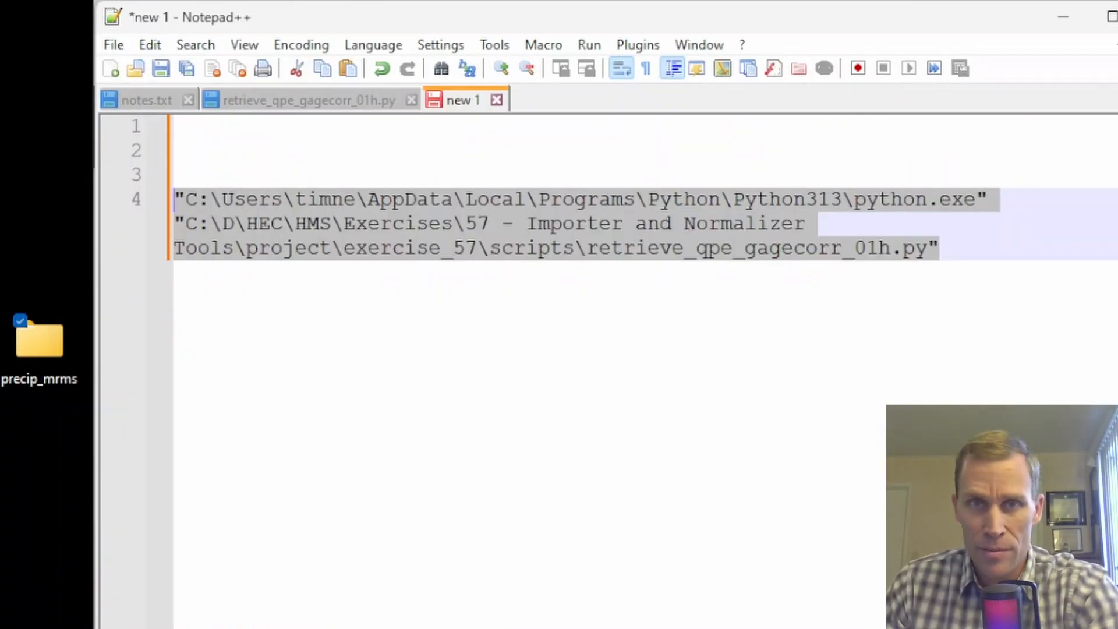
pyautogui.hotkey('alt', 'Tab')
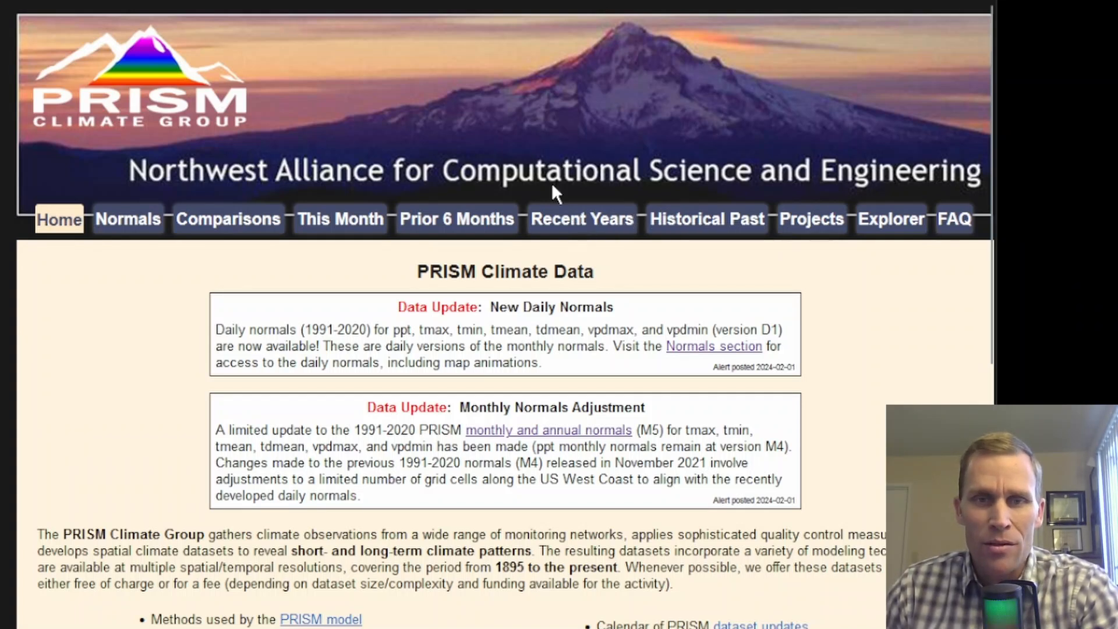
pyautogui.click(562, 230)
pyautogui.scroll(-5, 189, 300)
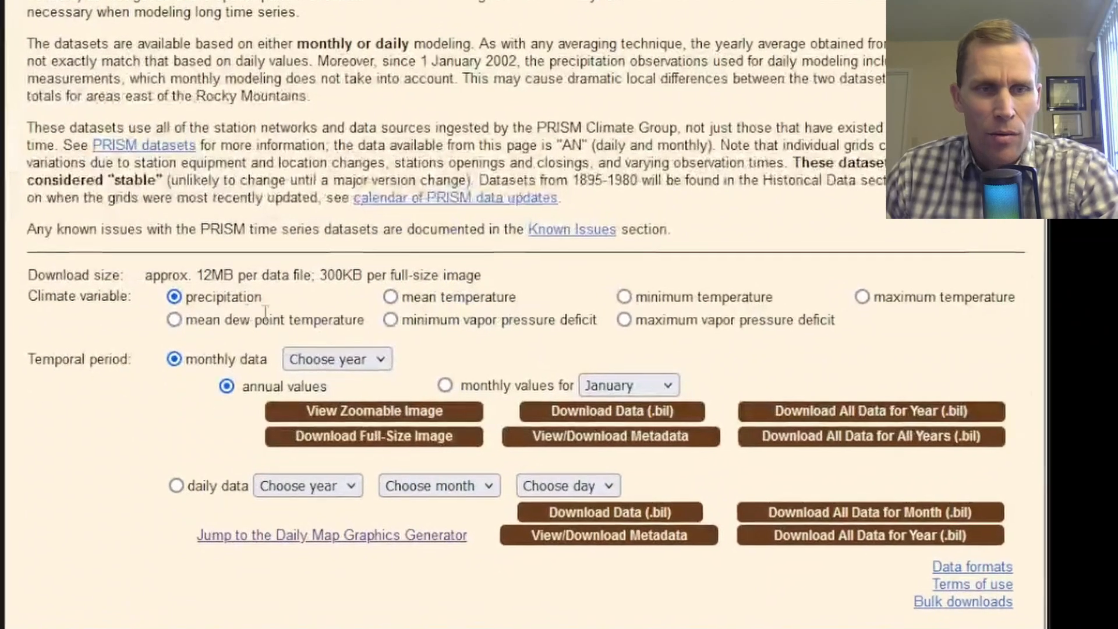
pyautogui.moveTo(189, 299); pyautogui.dragTo(279, 294)
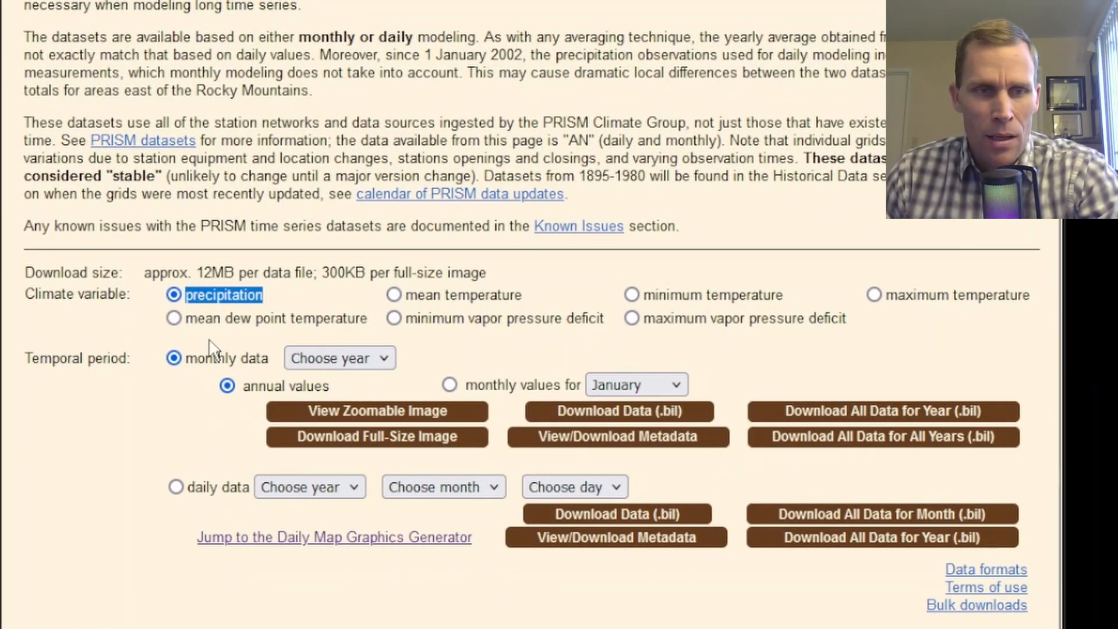
# Choose daily precipitation data for April 2018 and download all data for the month in .bil format.
pyautogui.click(174, 488)
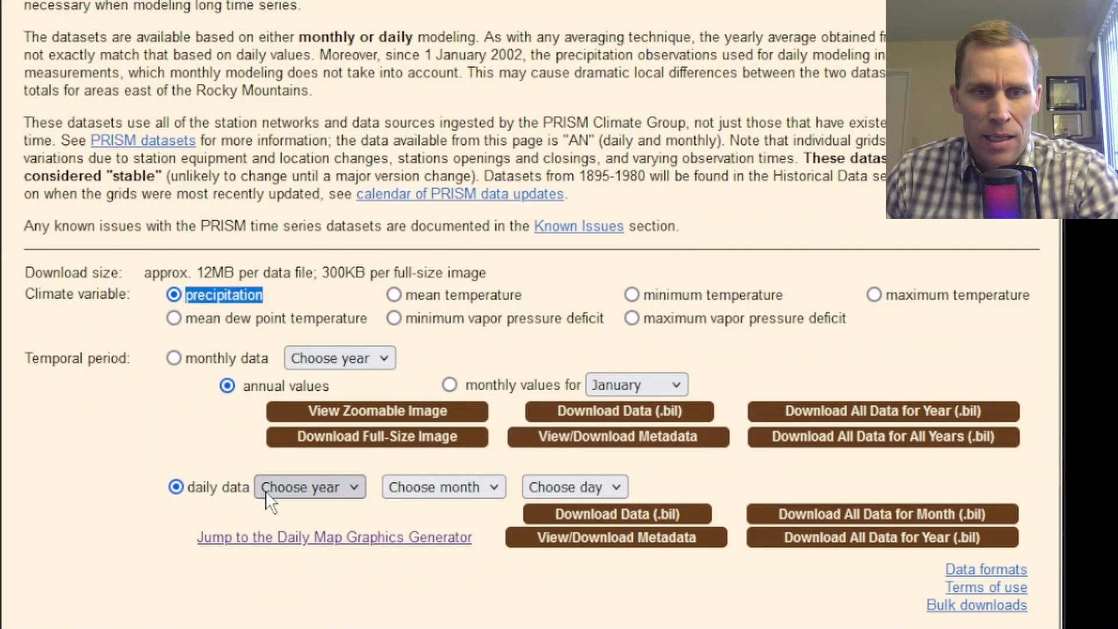
pyautogui.click(352, 488)
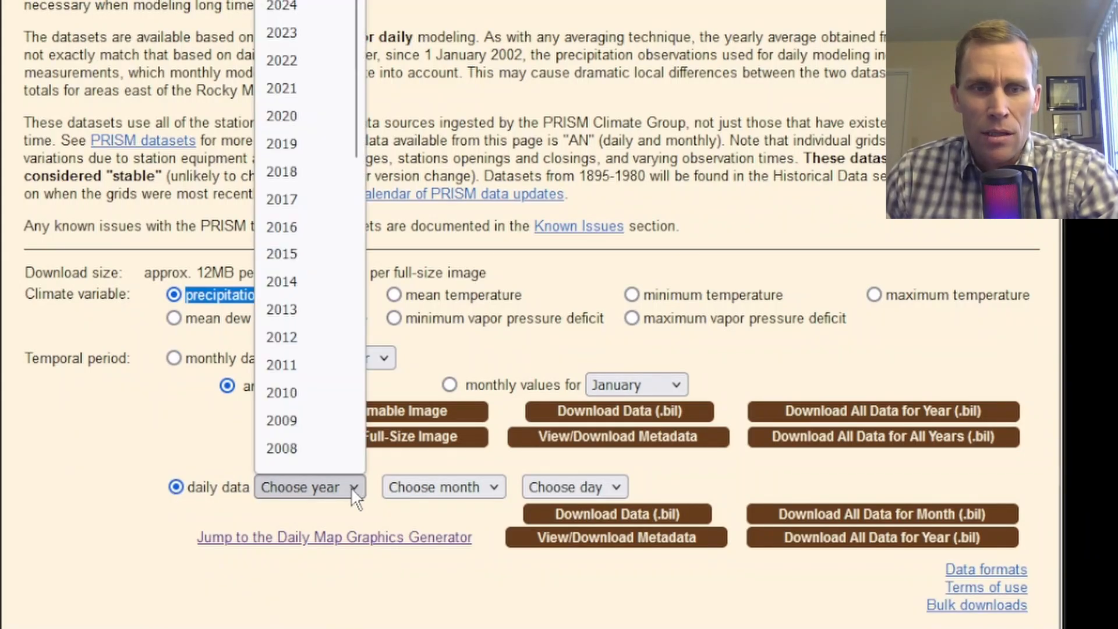
pyautogui.scroll(-1, 302, 314)
pyautogui.click(291, 153)
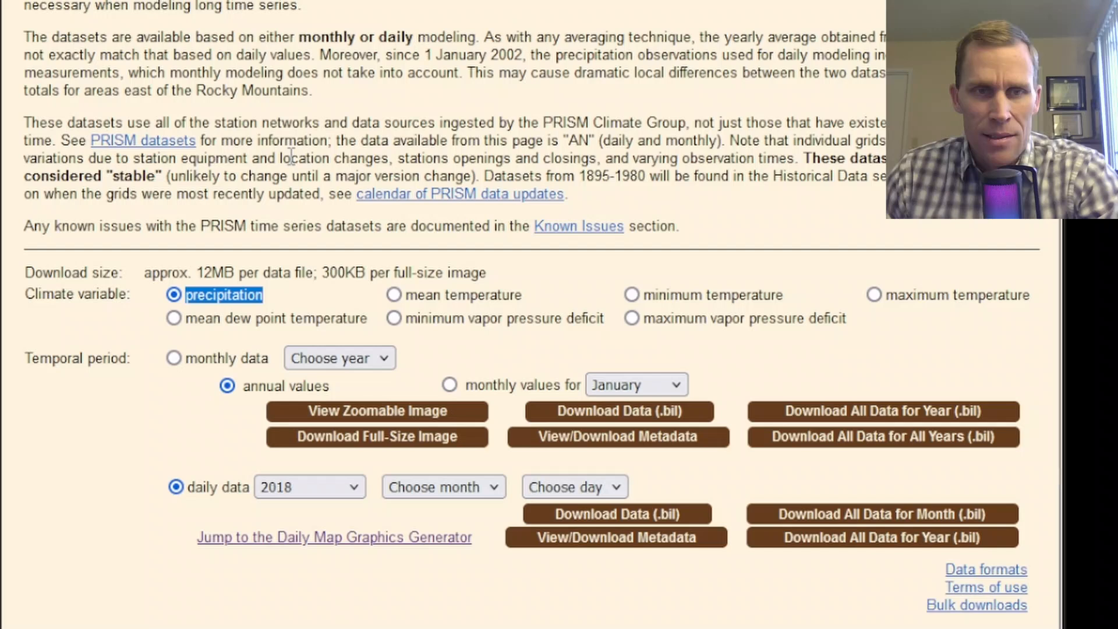
pyautogui.click(457, 488)
pyautogui.click(421, 227)
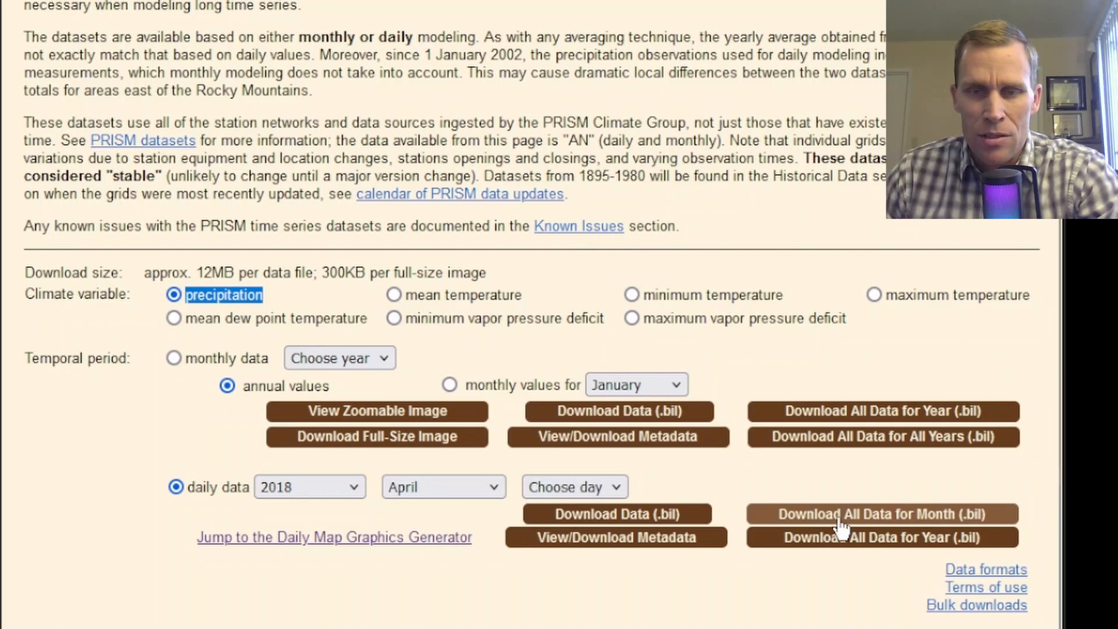
pyautogui.click(877, 522)
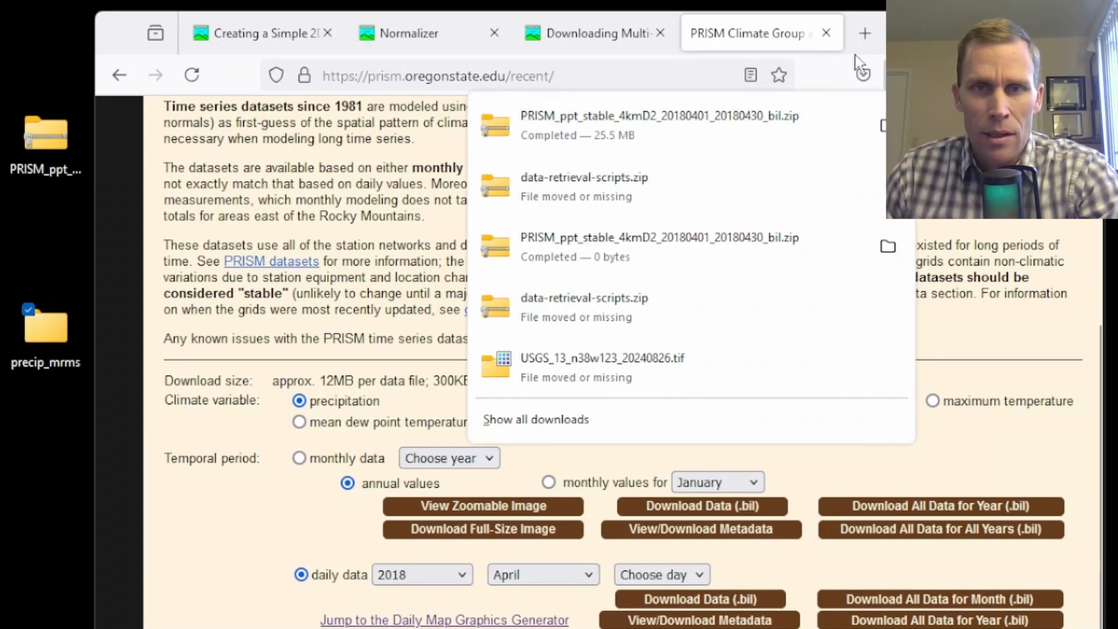
pyautogui.click(898, 76)
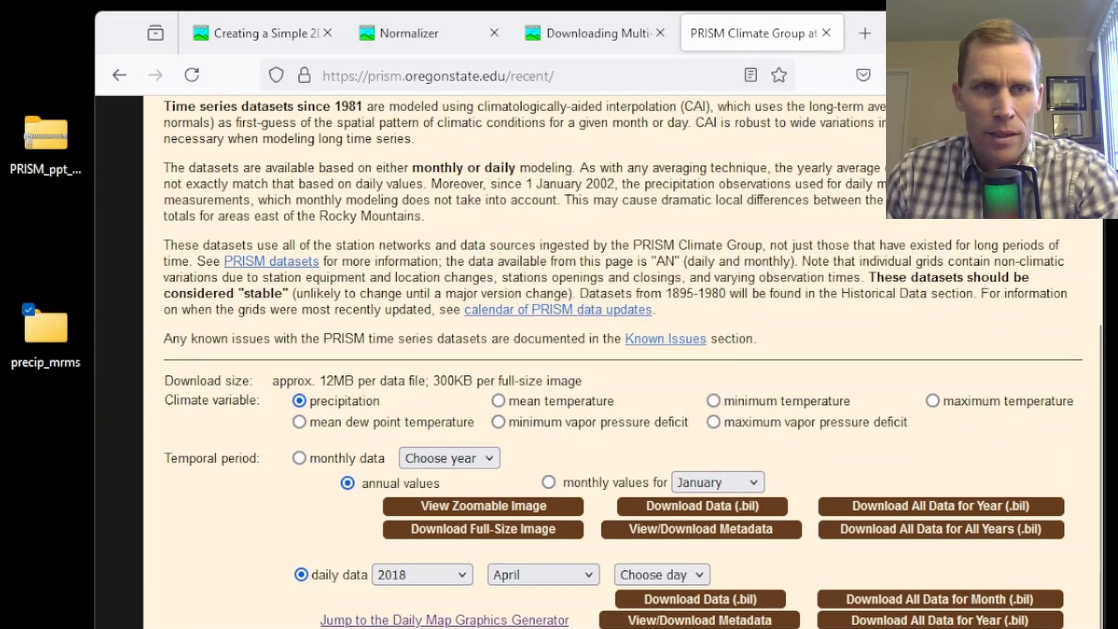
# Open the downloaded PRISM zip from the desktop, widen its Name column and move its window aside.
pyautogui.doubleClick(45, 137)
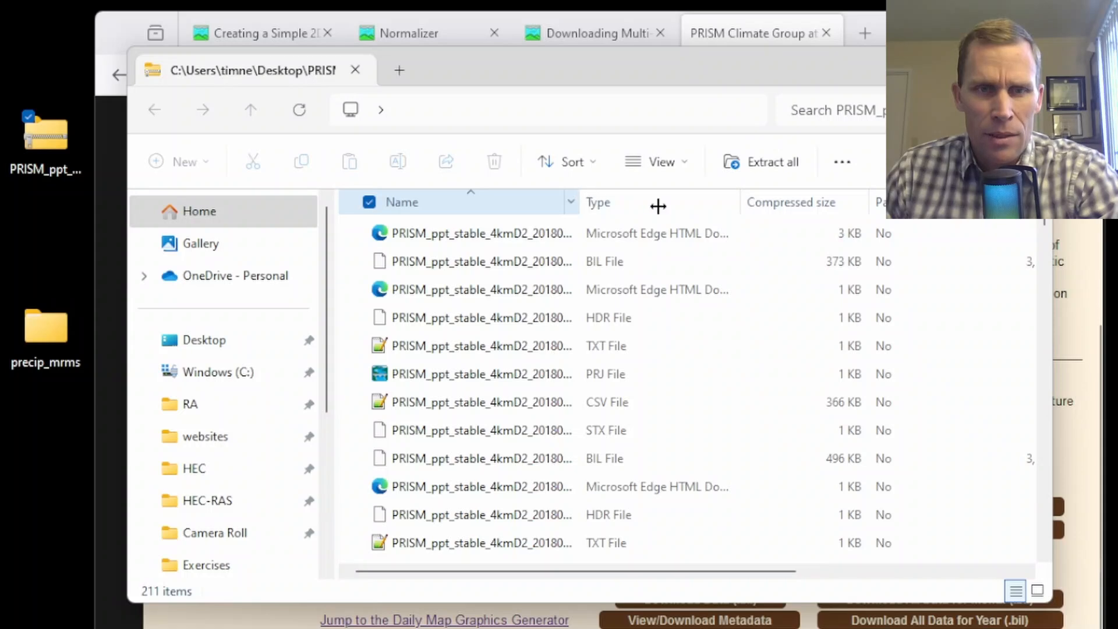
pyautogui.moveTo(658, 206); pyautogui.dragTo(741, 206)
pyautogui.moveTo(674, 75); pyautogui.dragTo(990, 126)
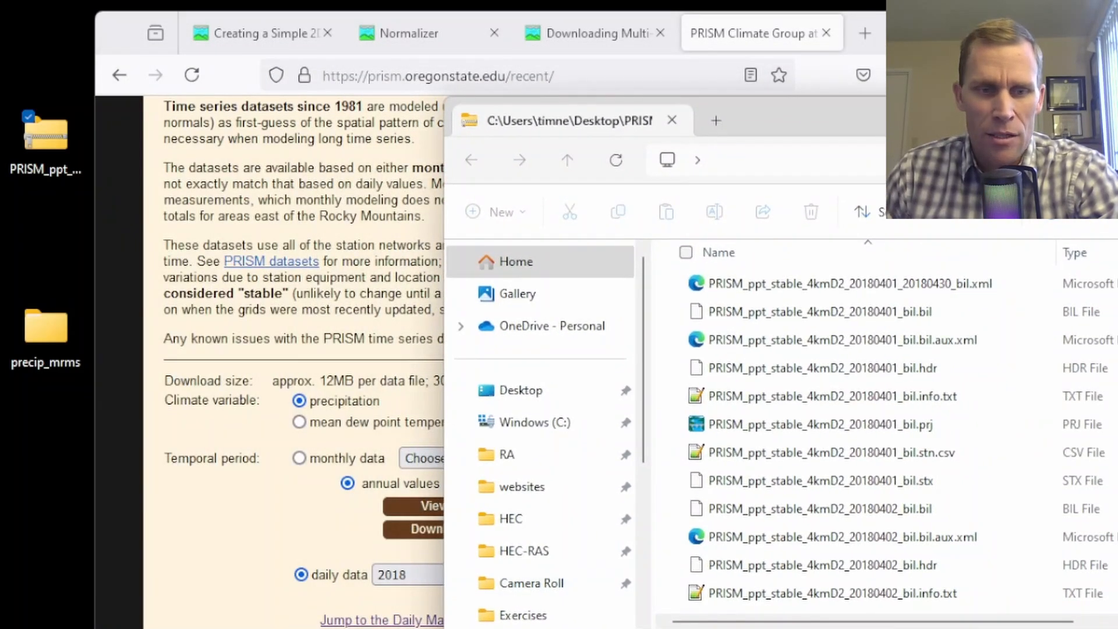
# Switch to the project's File Explorer window, create a folder named precip_prism inside exercise_57\data and open it.
pyautogui.hotkey('alt', 'Tab')
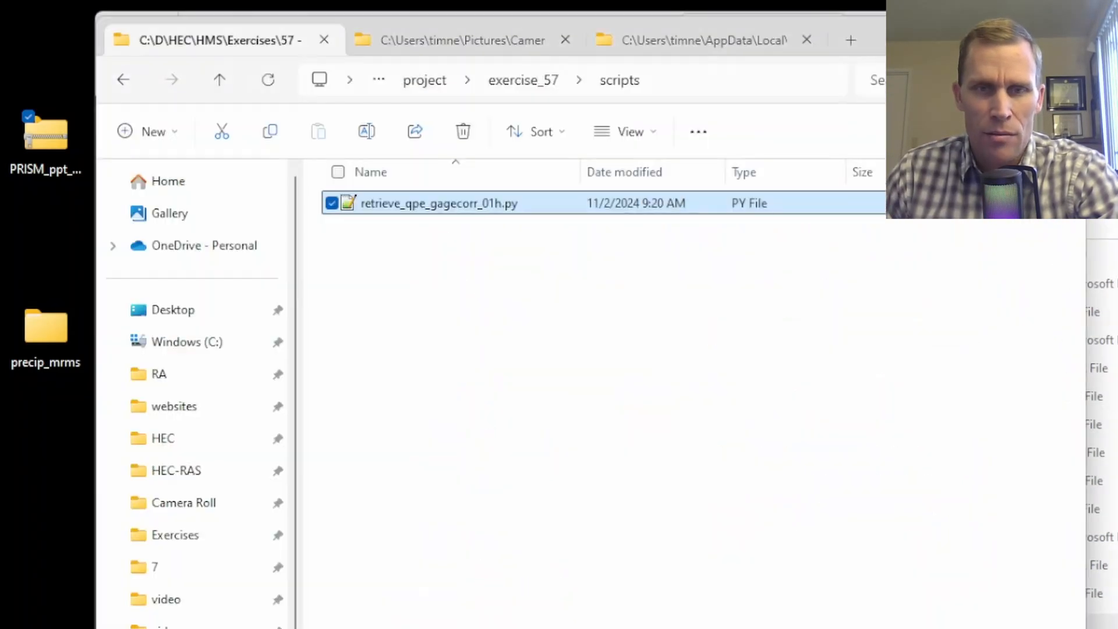
pyautogui.click(538, 86)
pyautogui.doubleClick(378, 233)
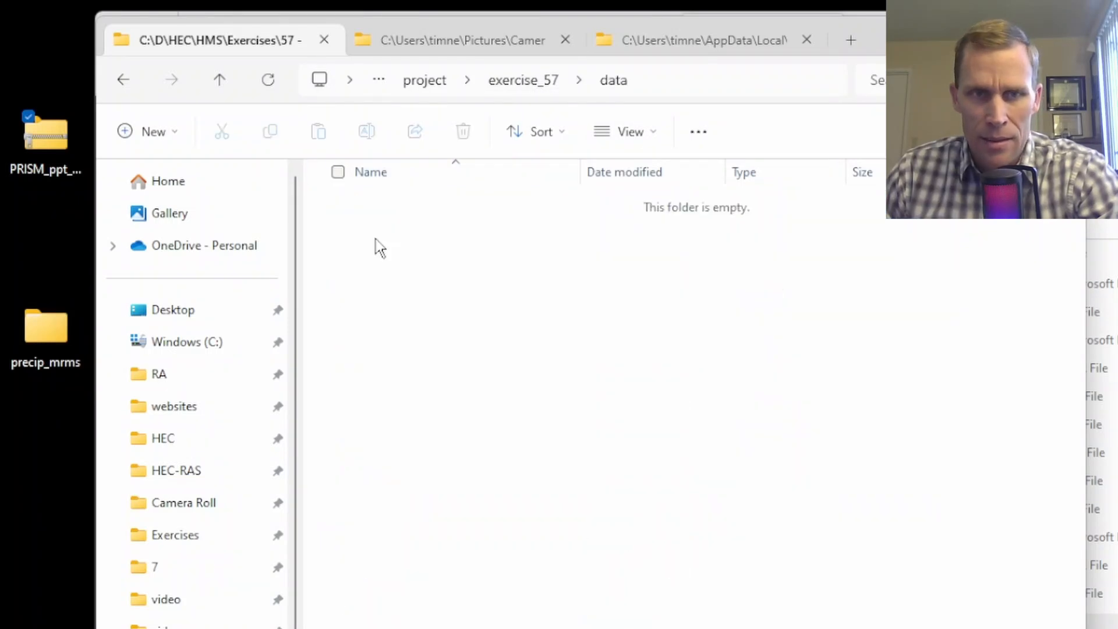
pyautogui.rightClick(418, 301)
pyautogui.moveTo(477, 462)
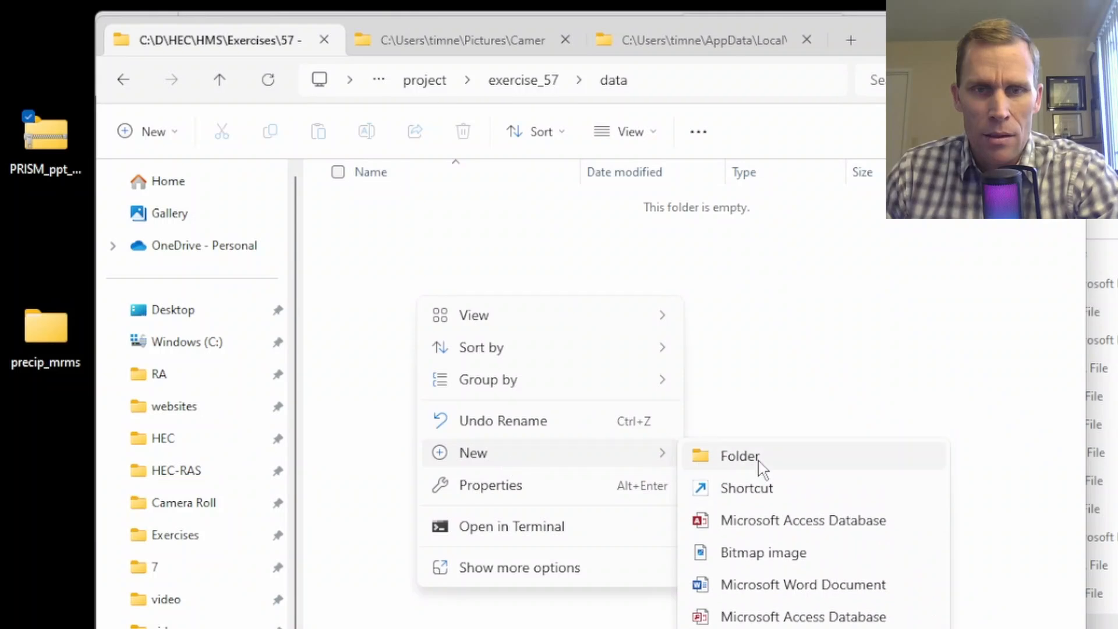
pyautogui.click(760, 460)
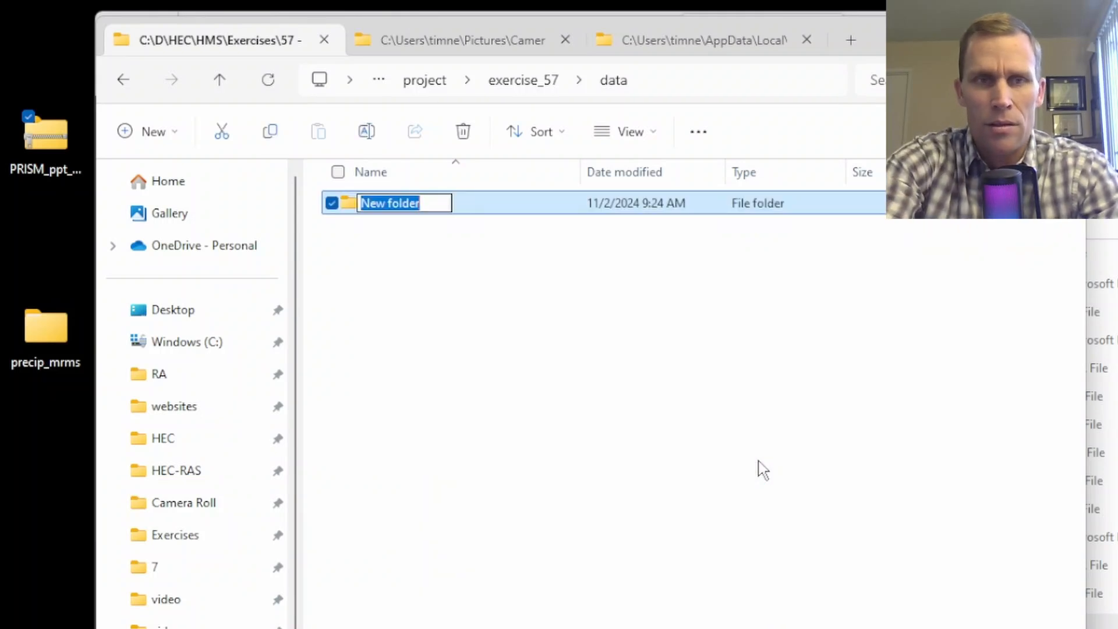
pyautogui.write('precip_prism')
pyautogui.press('Return')
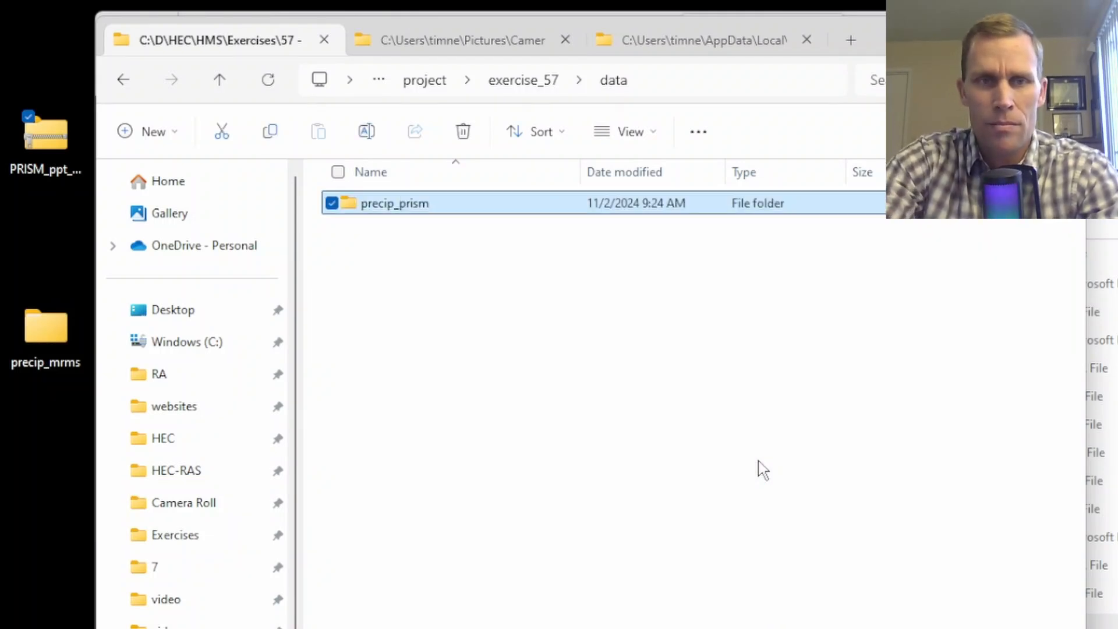
pyautogui.press('Return')
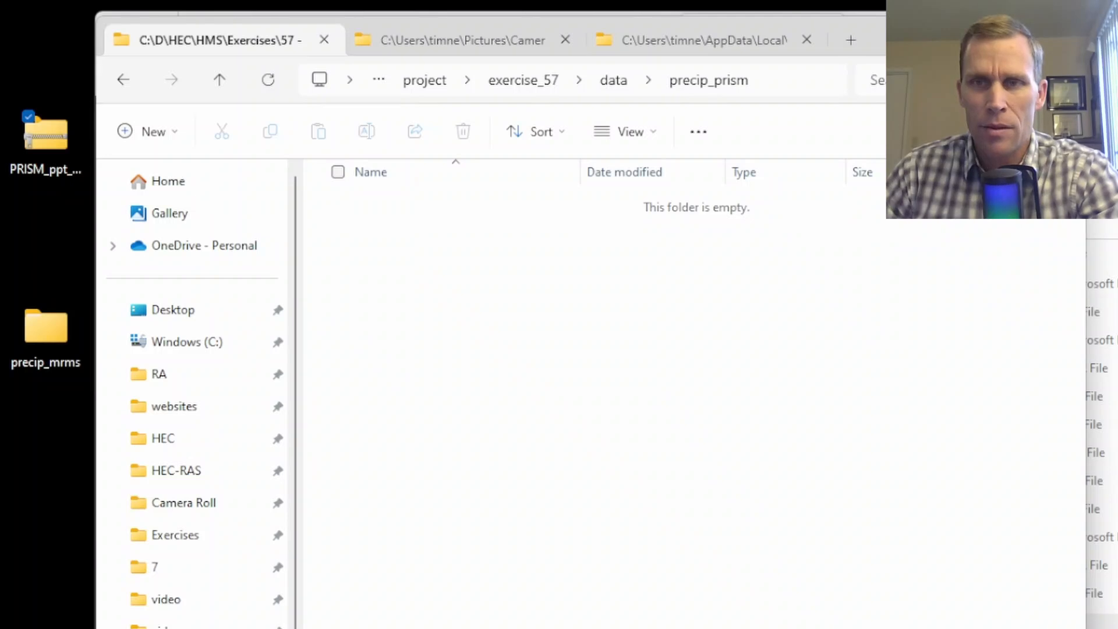
# Copy all files from the PRISM zip into the precip_prism folder.
pyautogui.hotkey('alt', 'Tab')
pyautogui.hotkey('ctrl', 'a')
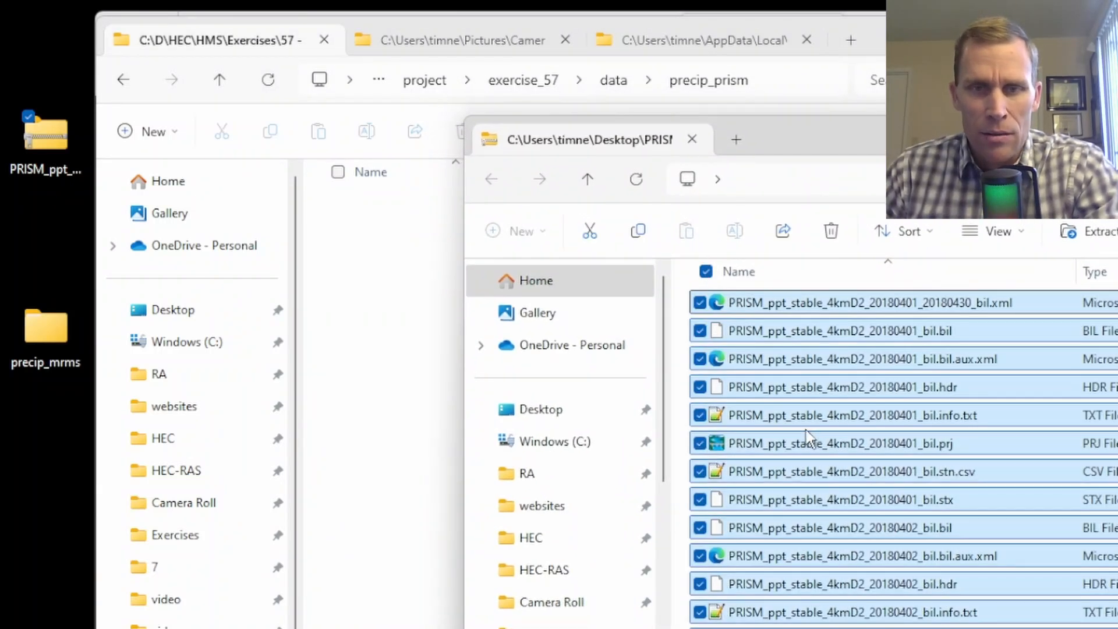
pyautogui.moveTo(806, 437); pyautogui.dragTo(392, 466)
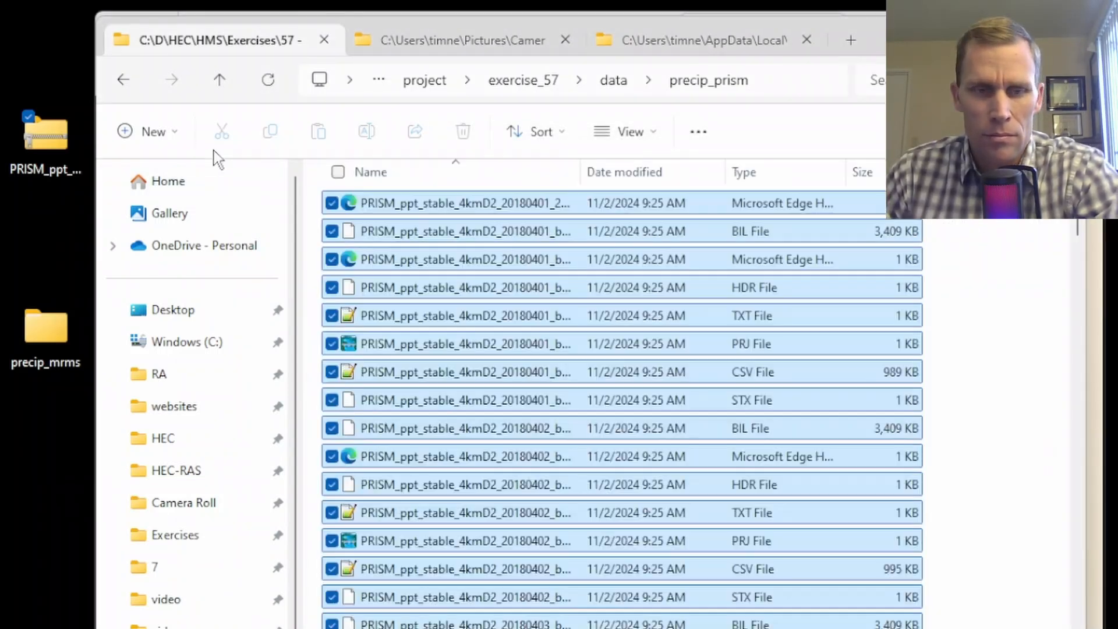
# Delete the PRISM zip from the desktop and open the precip_mrms desktop folder.
pyautogui.click(52, 169)
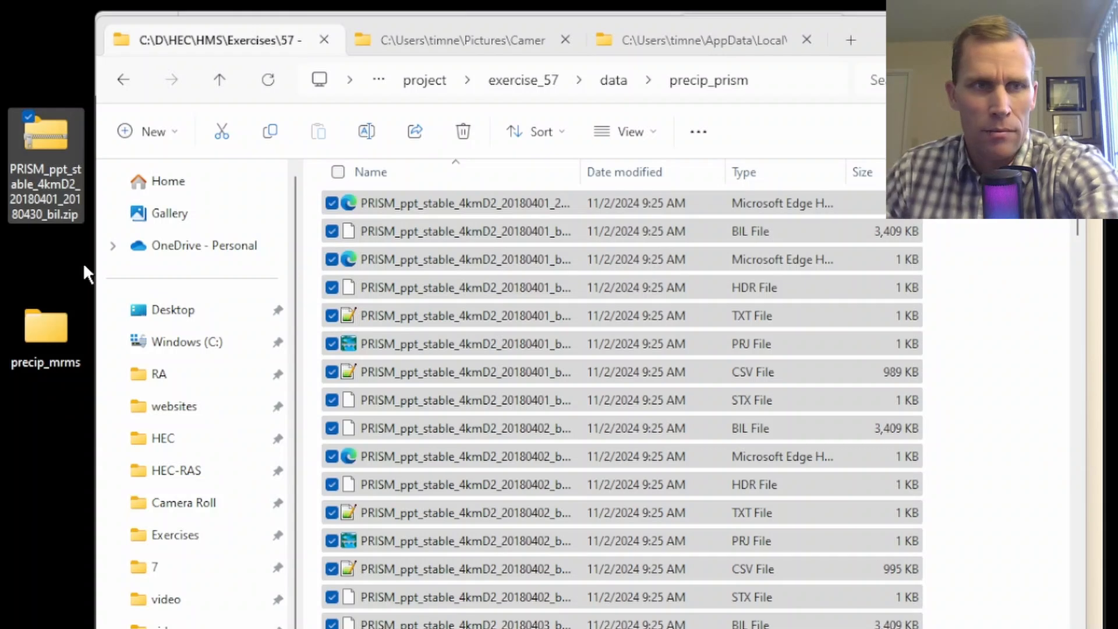
pyautogui.press('Delete')
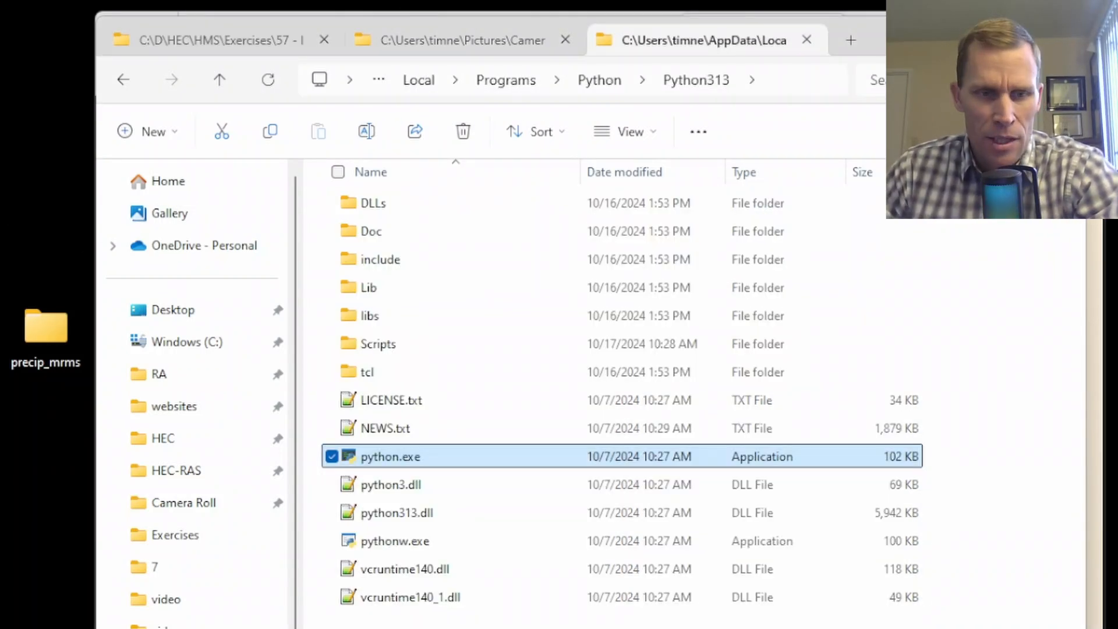
pyautogui.doubleClick(46, 327)
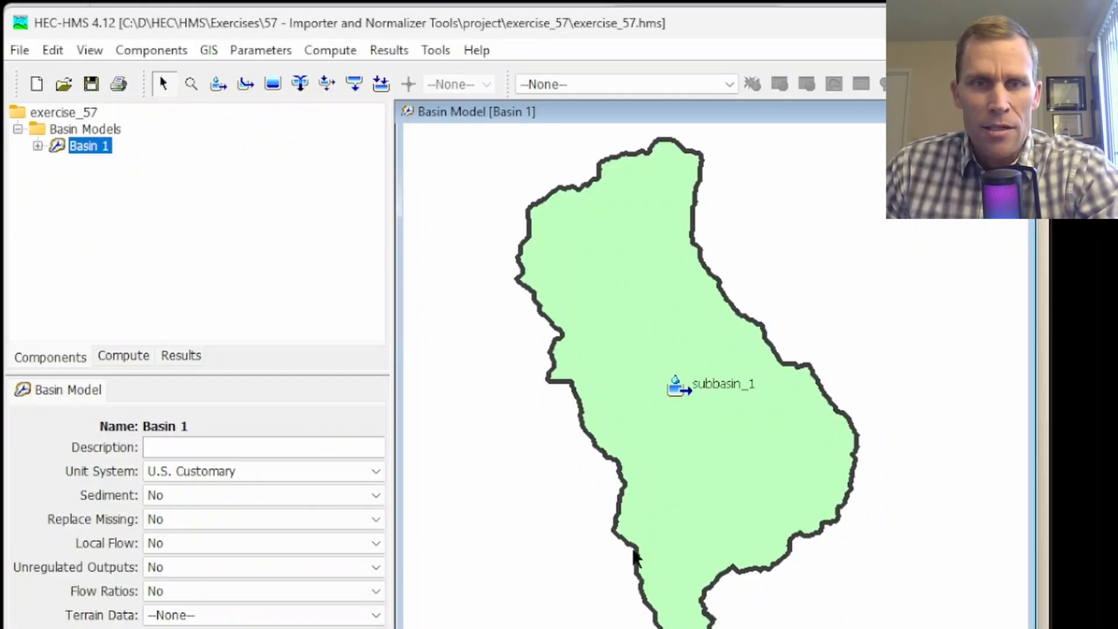
# In HEC-HMS, open the gridded data importer for exercise_57 and reposition the Gridded Data Import Wizard.
pyautogui.click(19, 50)
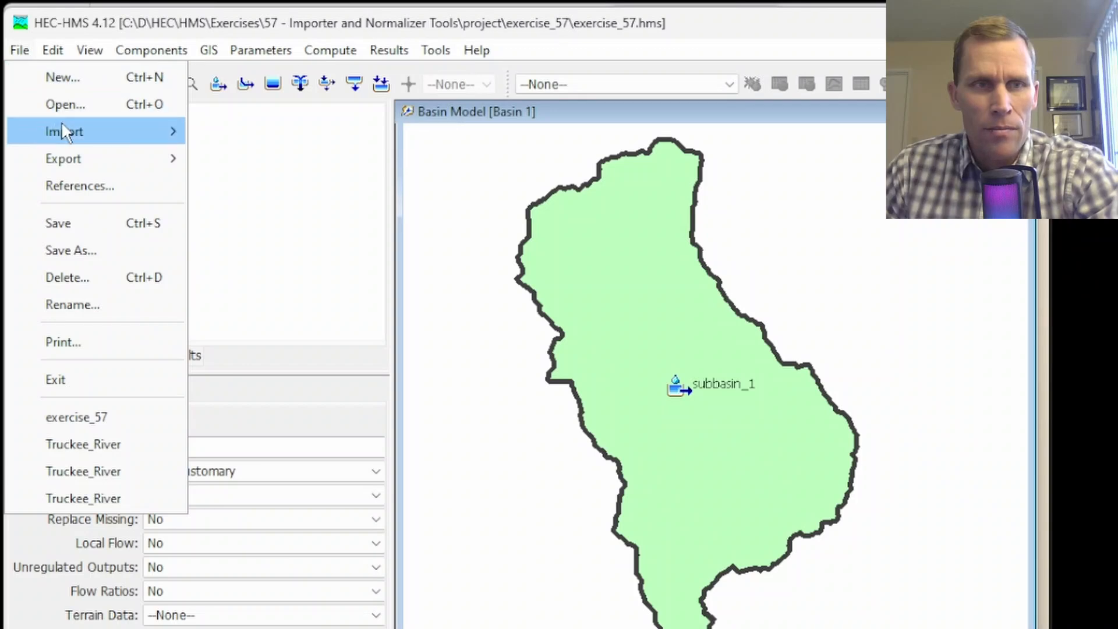
pyautogui.moveTo(61, 124)
pyautogui.moveTo(312, 310)
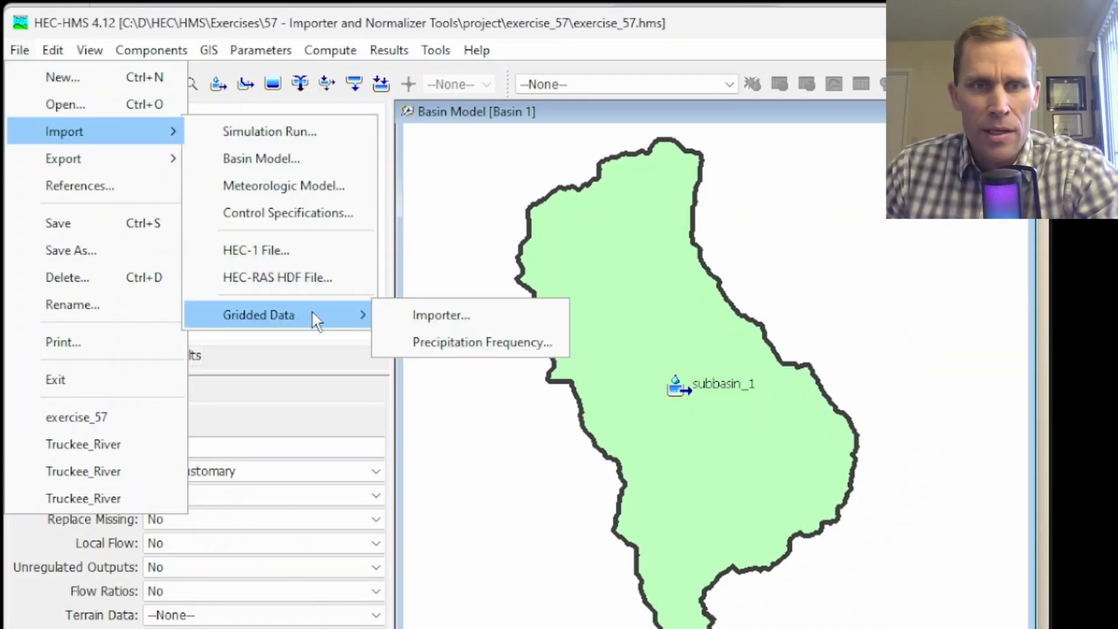
pyautogui.click(428, 318)
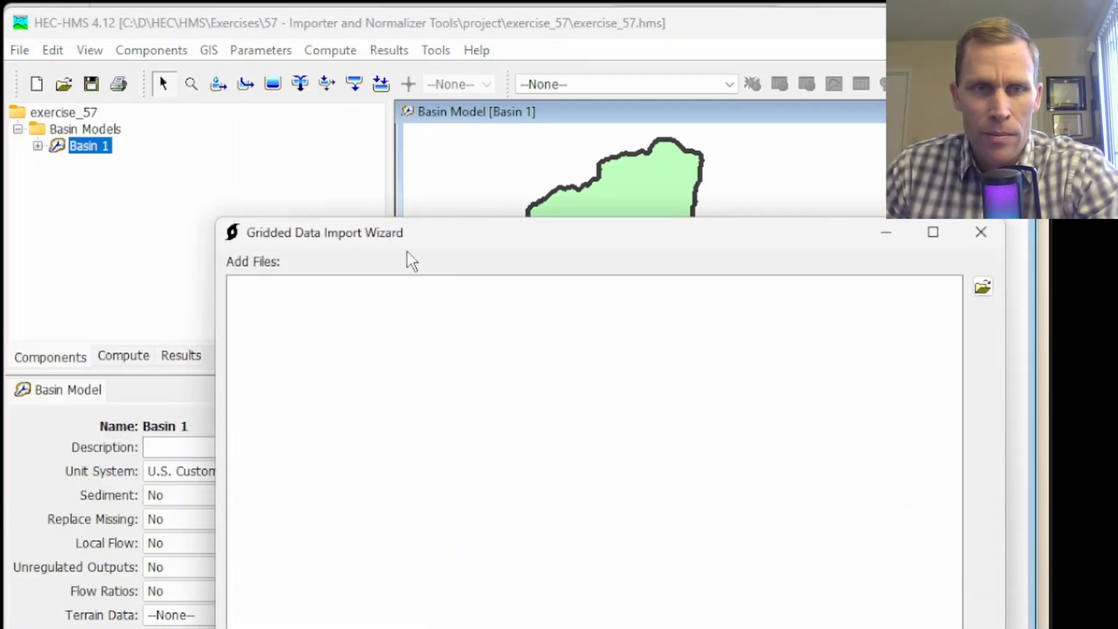
pyautogui.moveTo(408, 242); pyautogui.dragTo(327, 143)
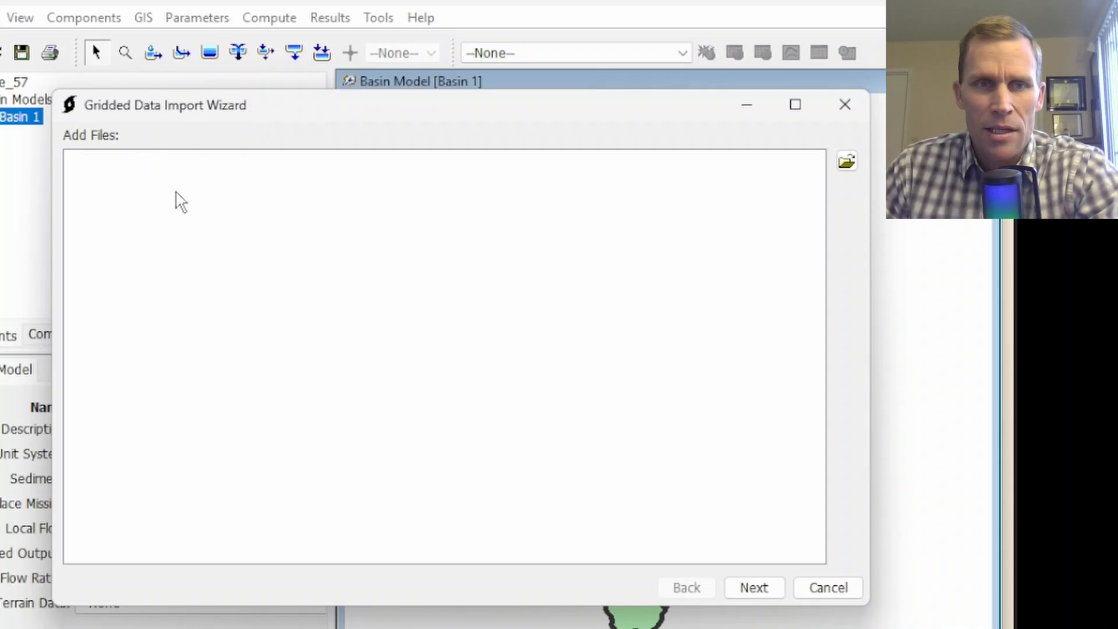
# Add all April 2018 PRISM .bil files from exercise_57\data\precip_prism to the import and proceed to variable selection.
pyautogui.click(848, 164)
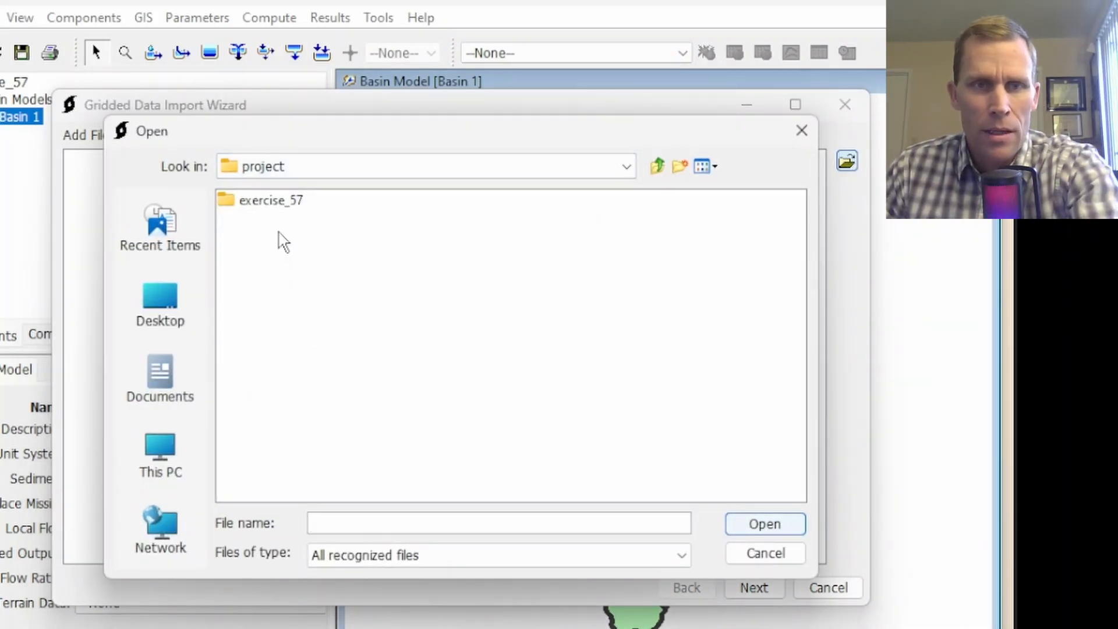
pyautogui.doubleClick(259, 200)
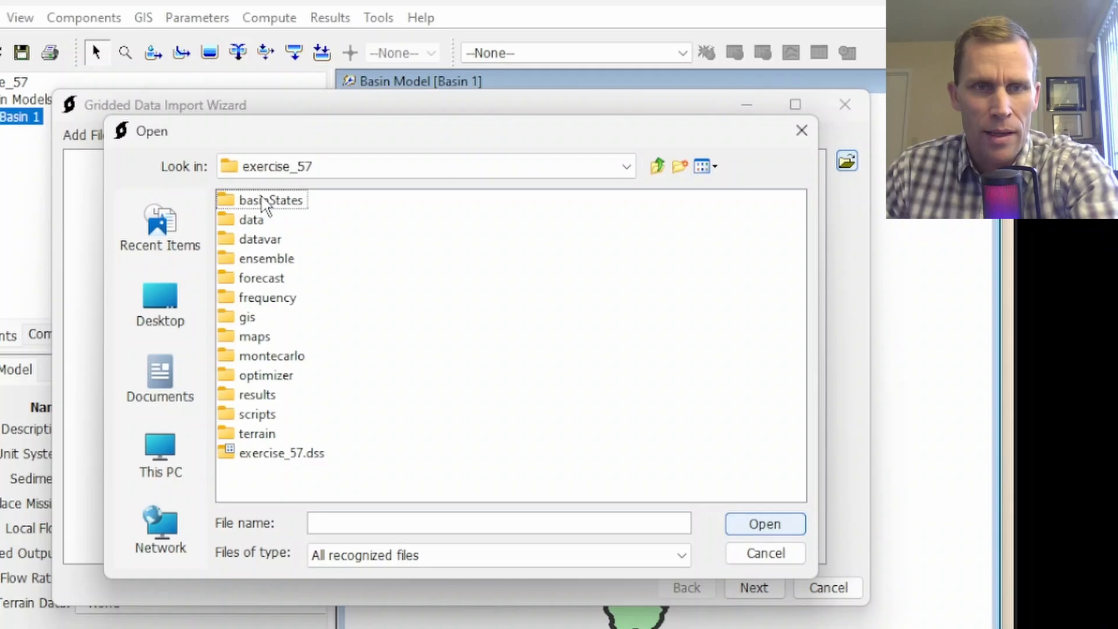
pyautogui.doubleClick(259, 225)
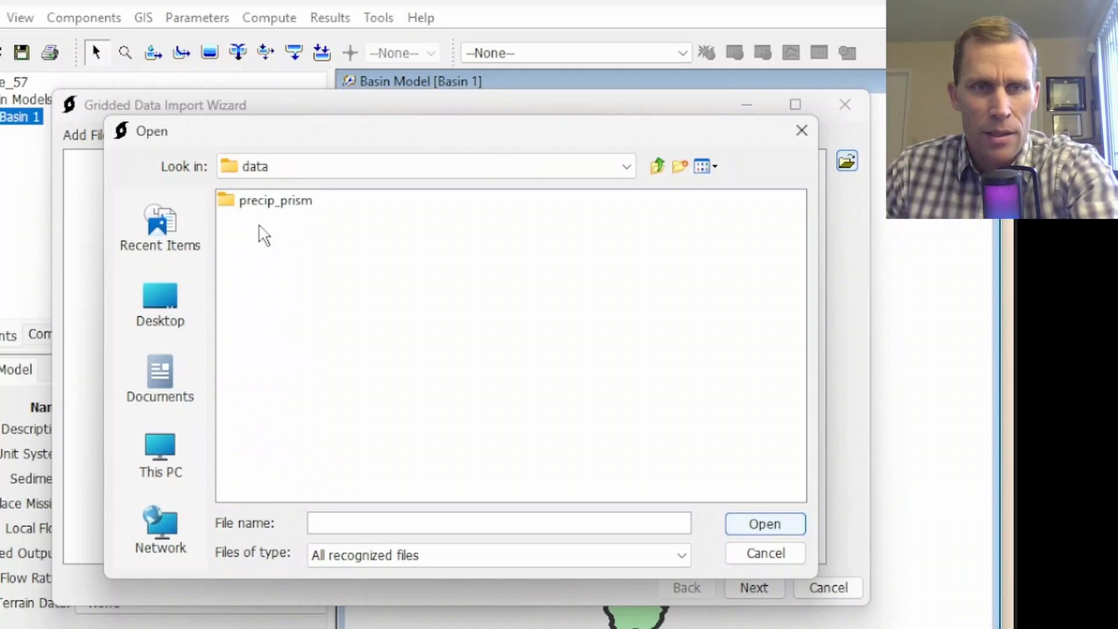
pyautogui.click(268, 209)
pyautogui.press('Return')
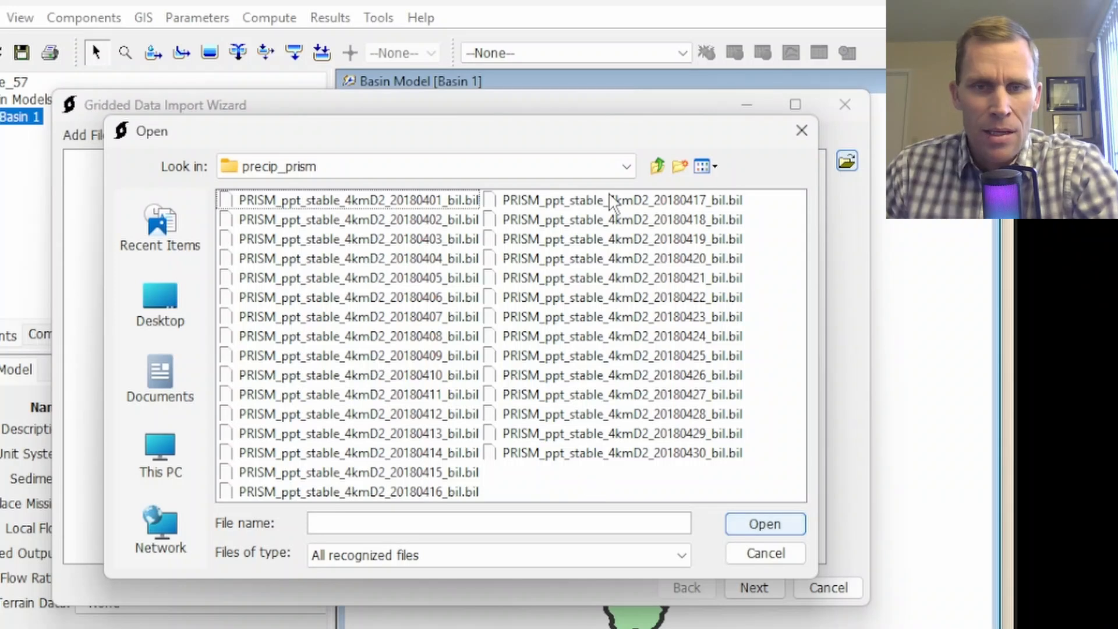
pyautogui.hotkey('ctrl', 'a')
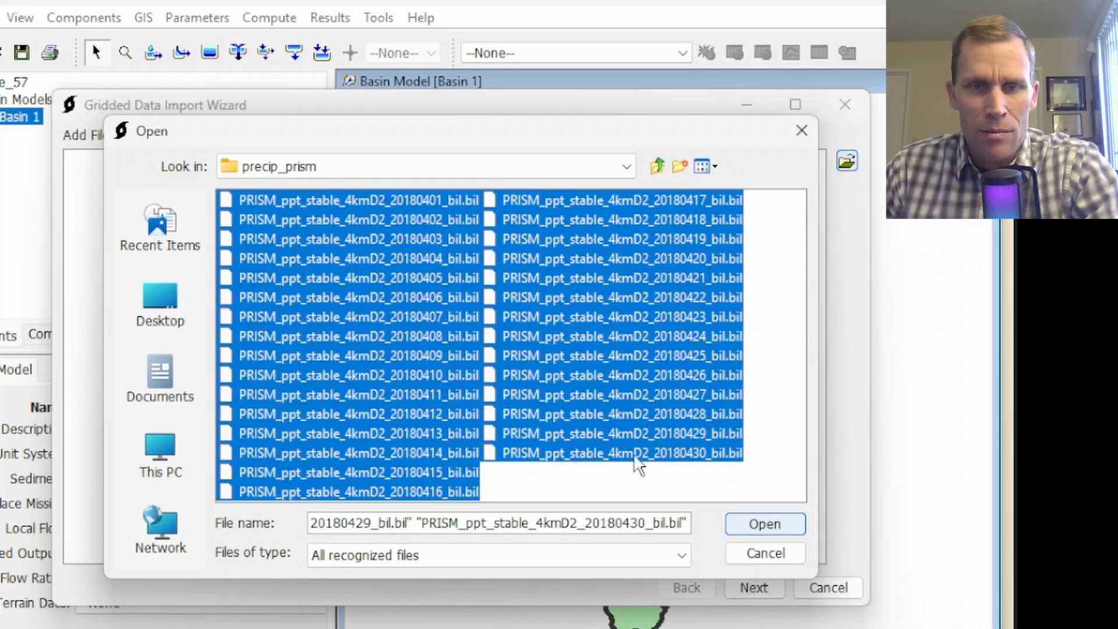
pyautogui.click(766, 523)
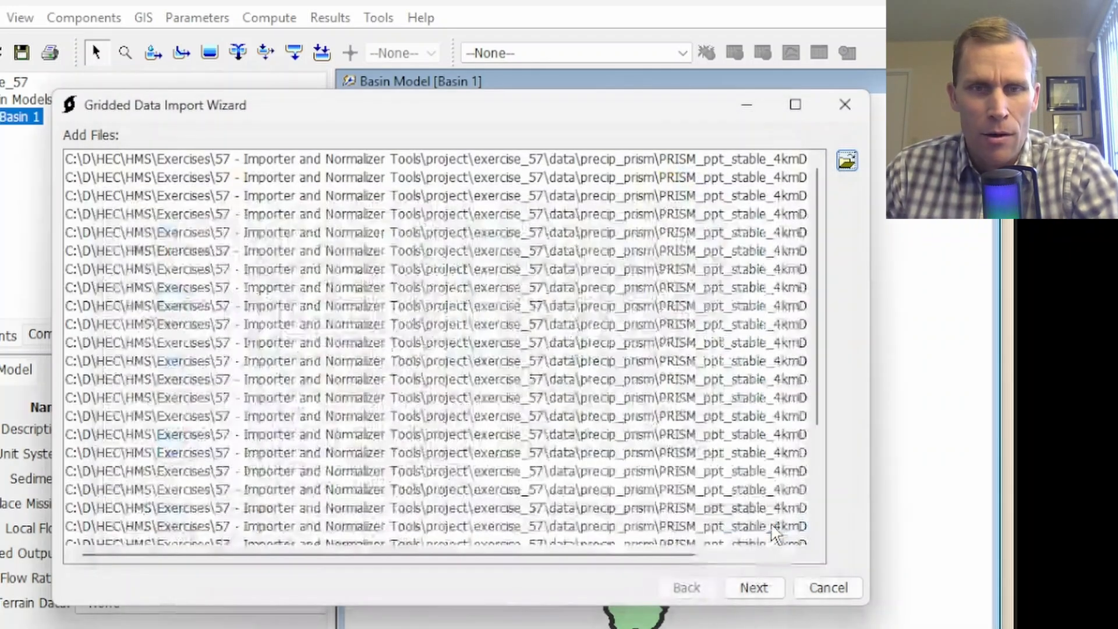
pyautogui.click(766, 588)
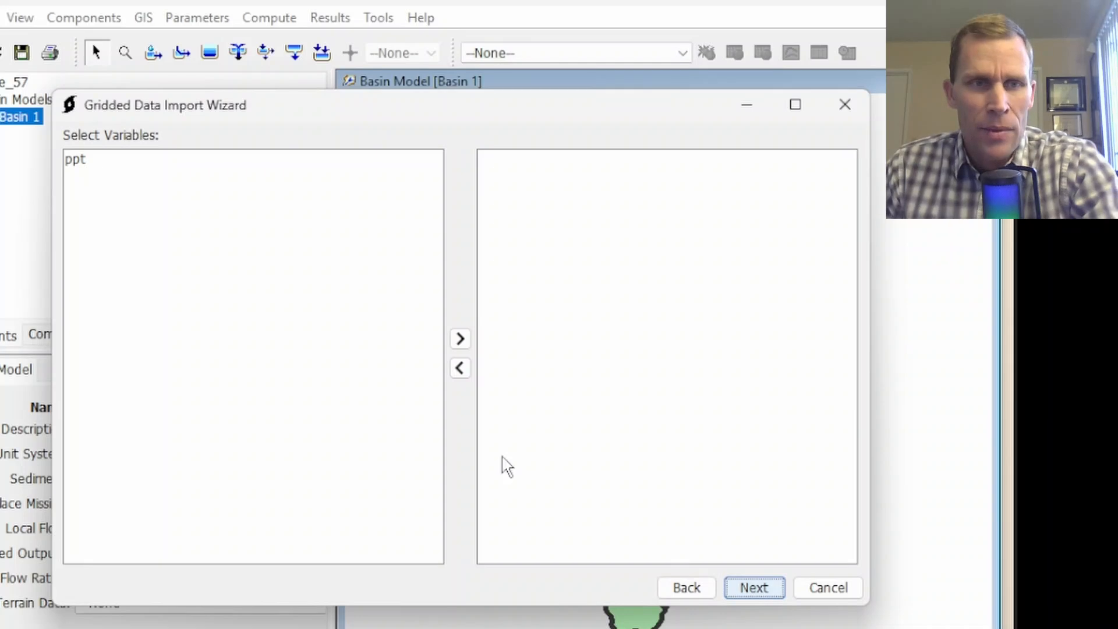
# Choose ppt as the variable to import and proceed to the clipping and projection options.
pyautogui.click(74, 161)
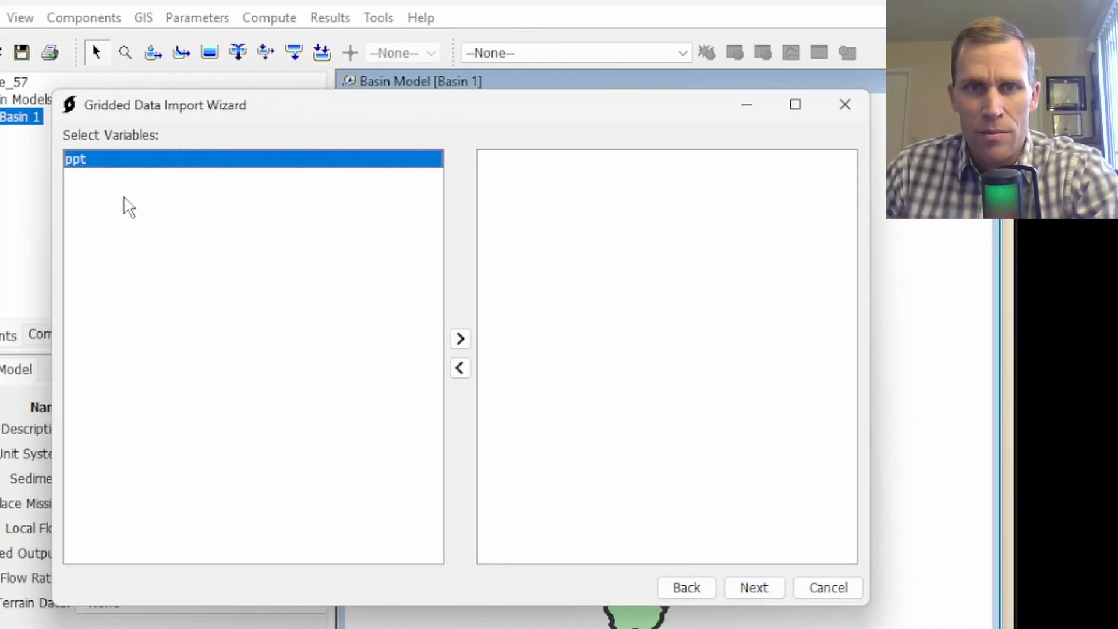
pyautogui.click(460, 338)
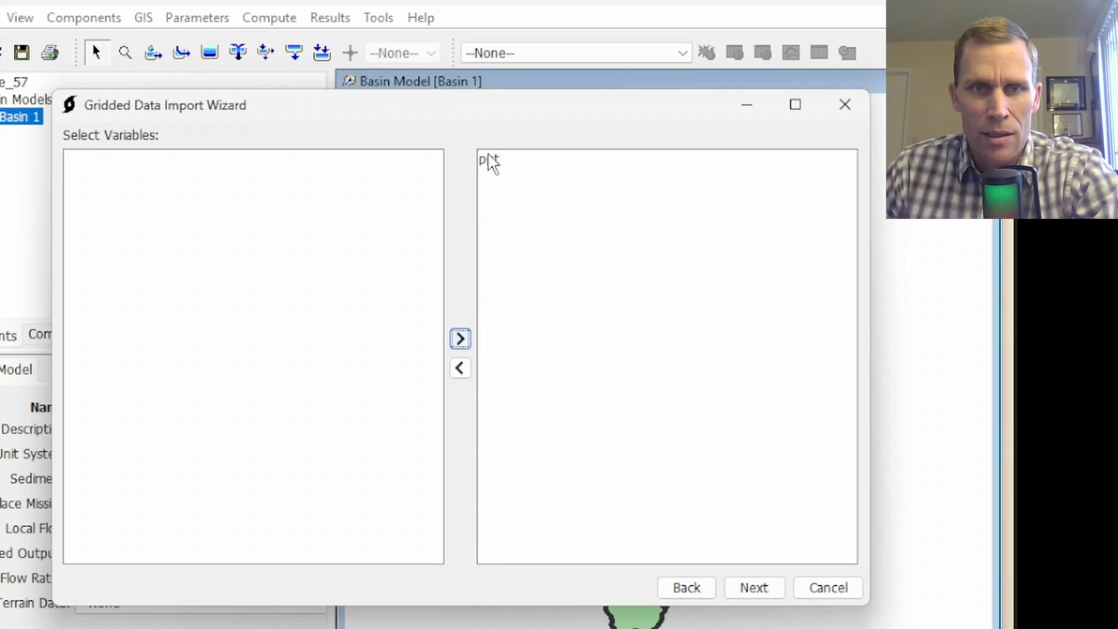
pyautogui.click(502, 161)
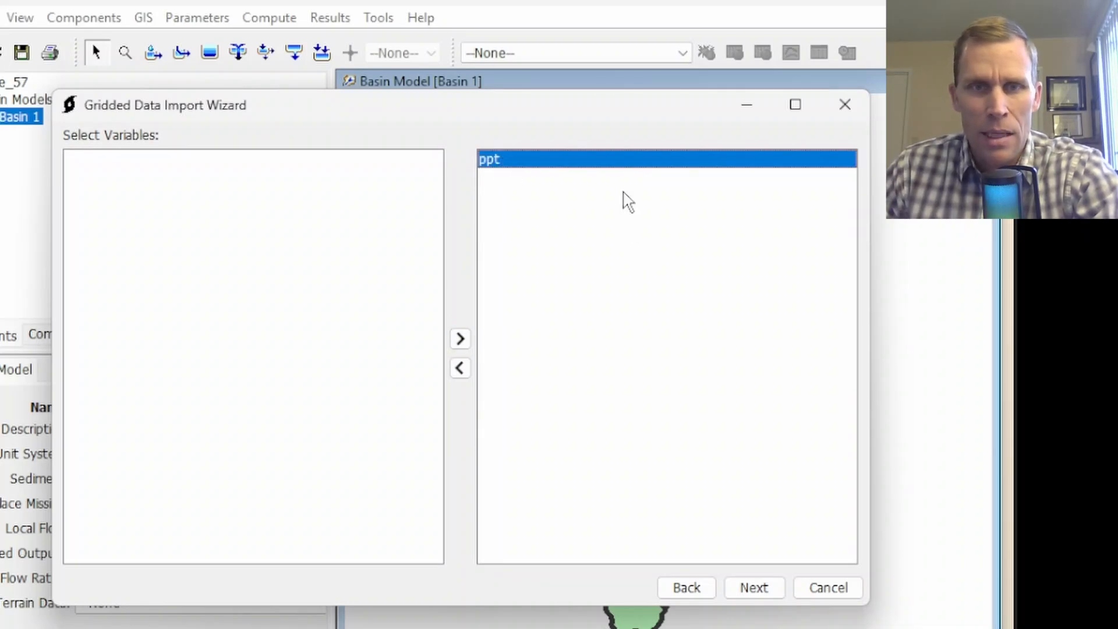
pyautogui.click(752, 588)
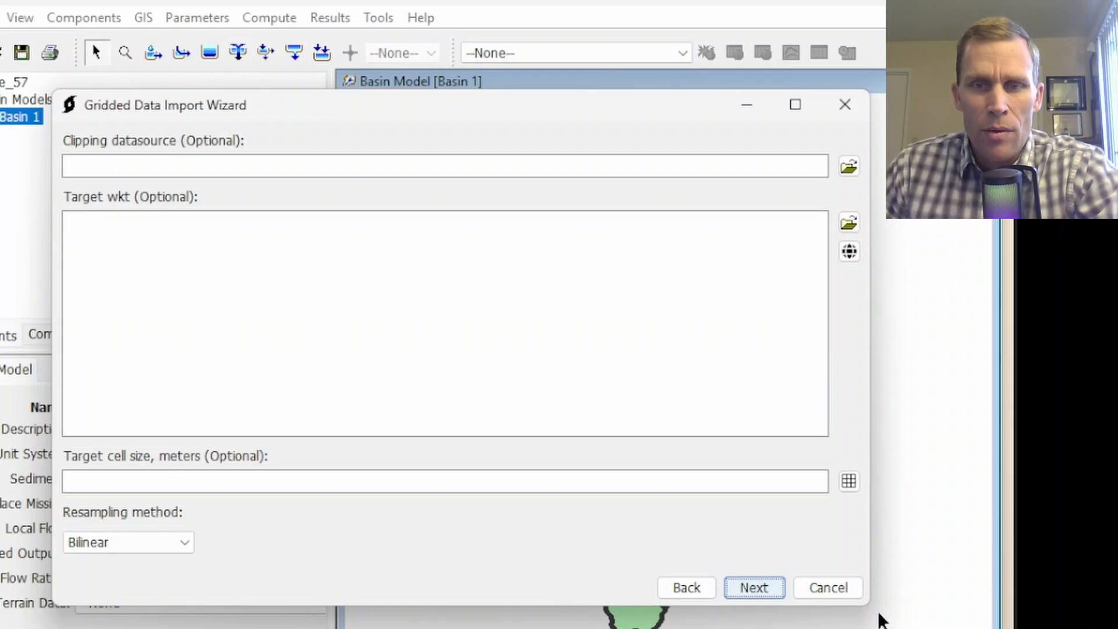
# Shrink the wizard window and set watershed.shp from exercise_57\gis as the clipping datasource.
pyautogui.moveTo(868, 606); pyautogui.dragTo(793, 590)
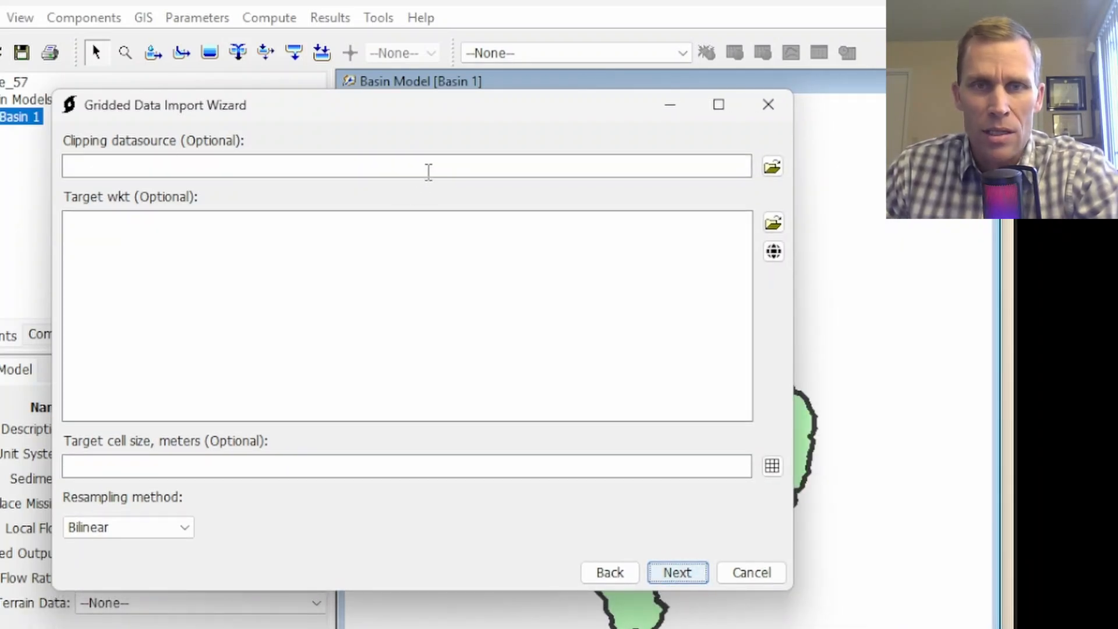
pyautogui.click(772, 169)
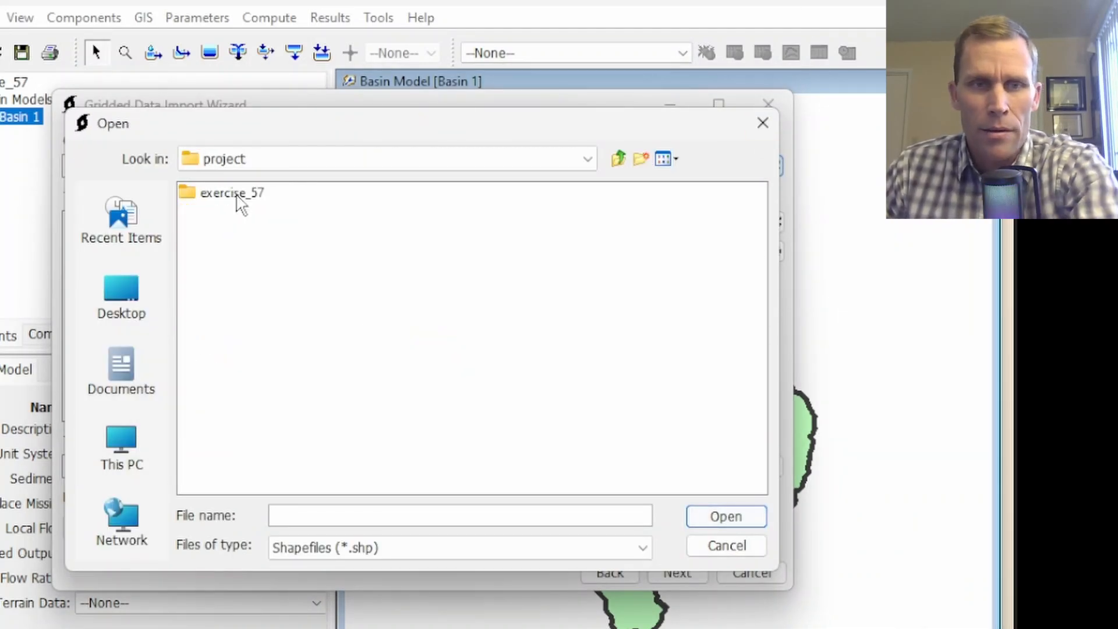
pyautogui.click(236, 195)
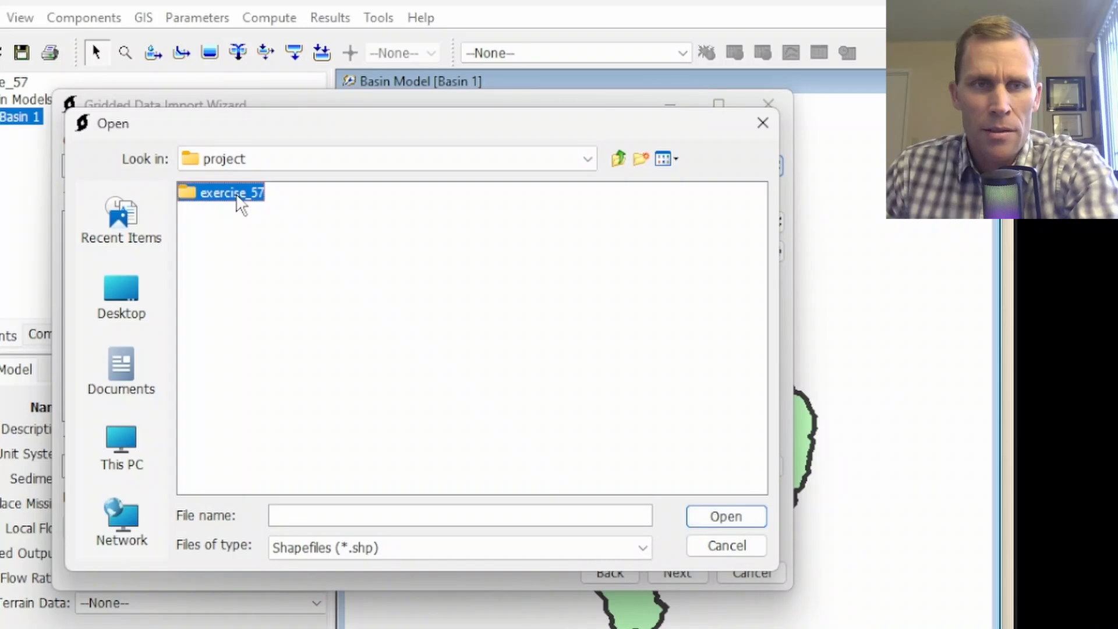
pyautogui.doubleClick(236, 195)
pyautogui.click(209, 313)
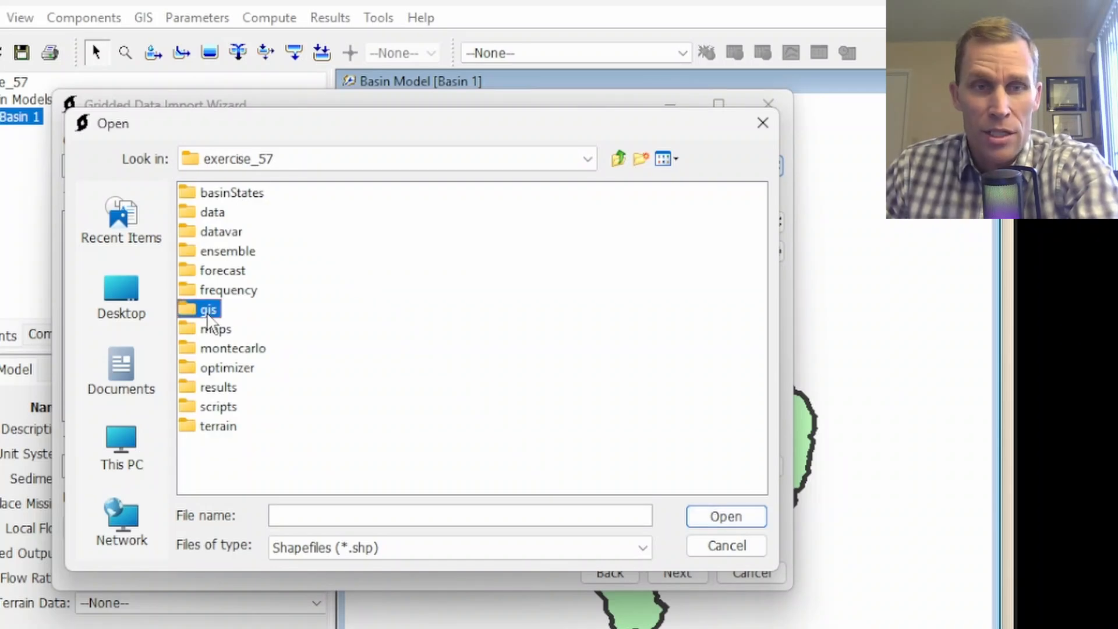
pyautogui.doubleClick(208, 314)
pyautogui.click(238, 197)
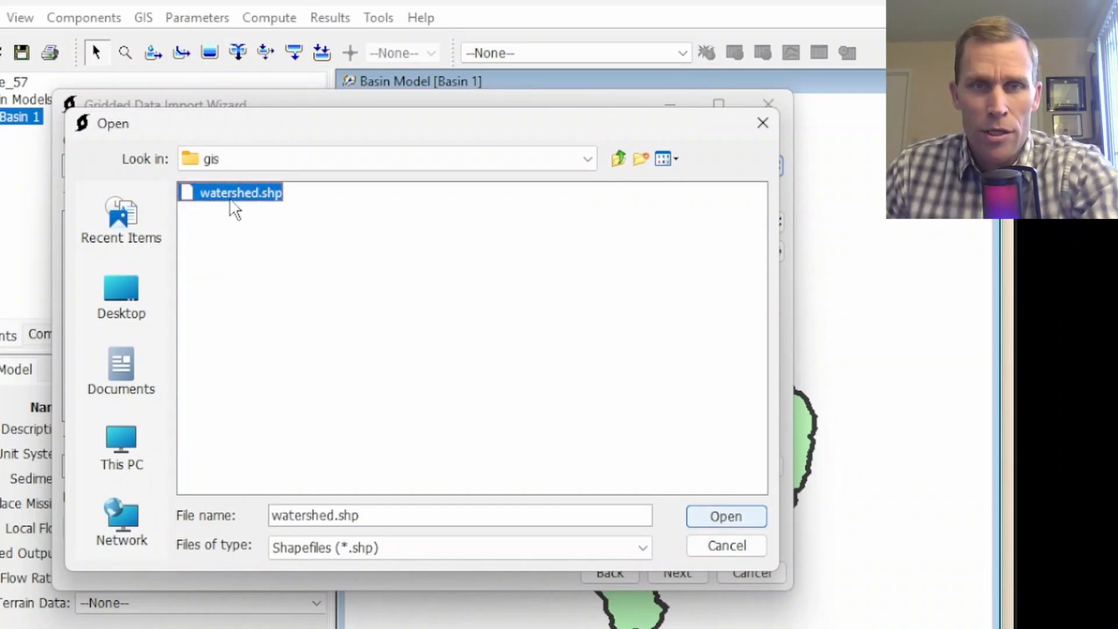
pyautogui.click(740, 517)
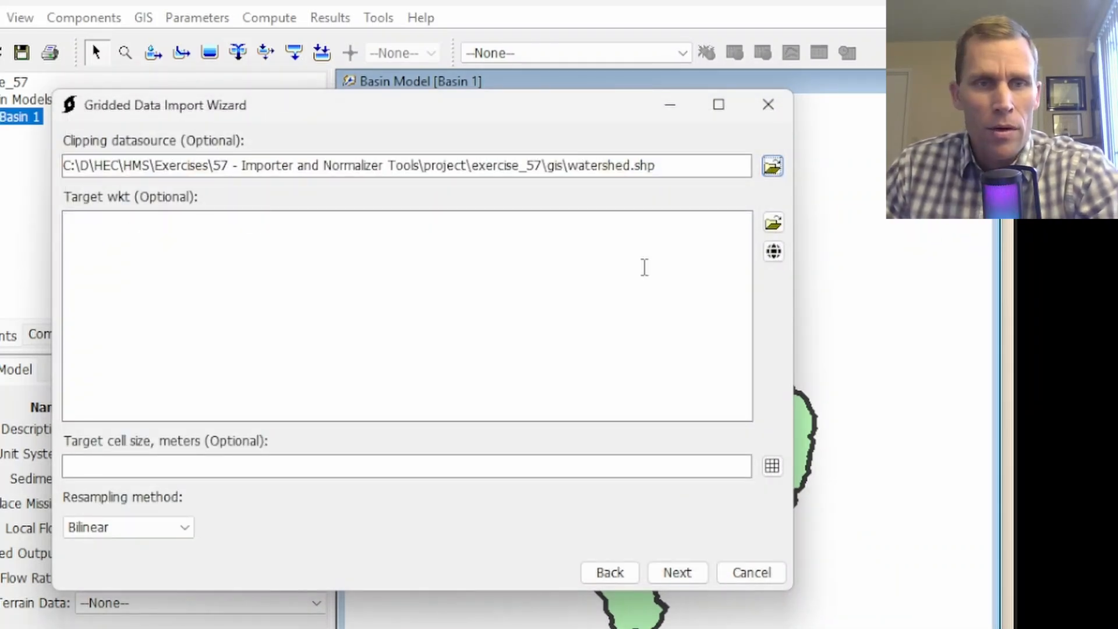
# Set the target projection to SHG and the target cell size to 50 meters, then proceed to the destination settings.
pyautogui.click(773, 251)
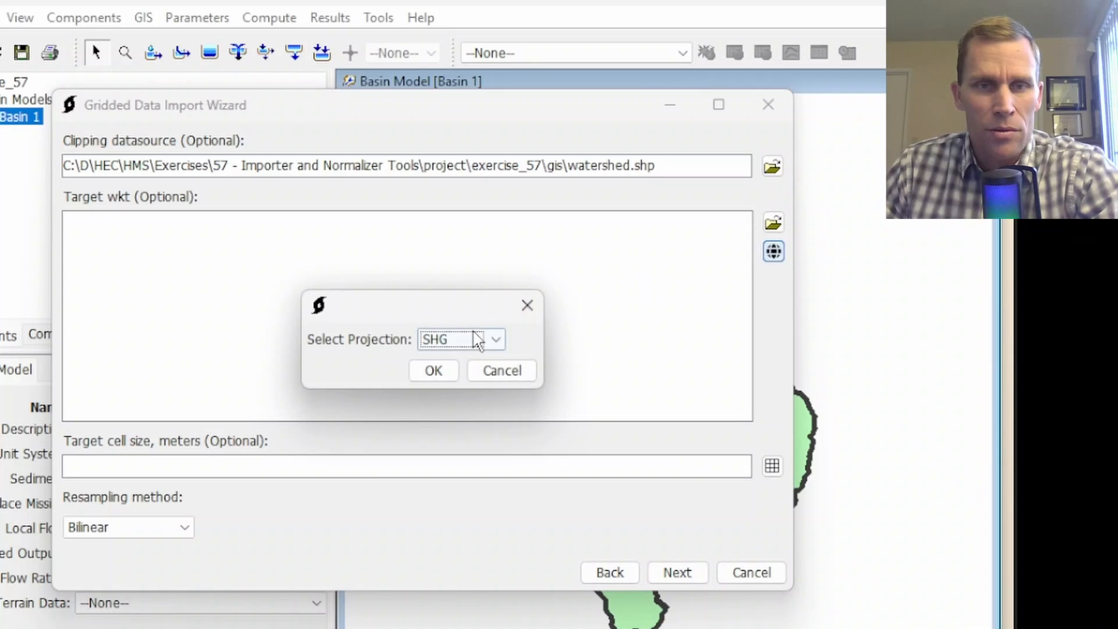
pyautogui.click(436, 378)
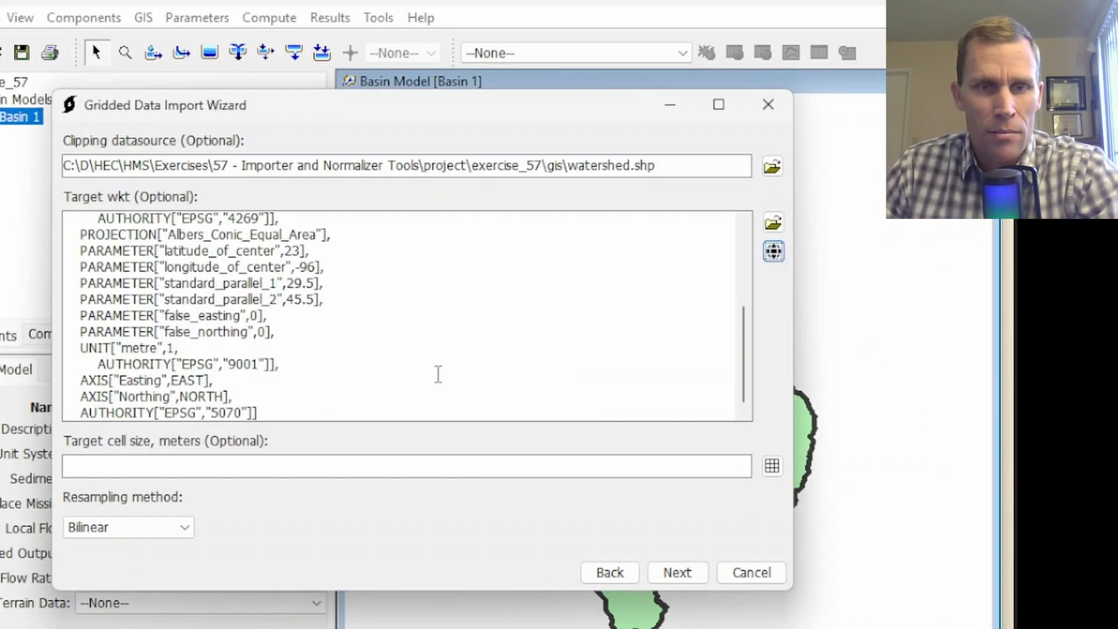
pyautogui.click(130, 463)
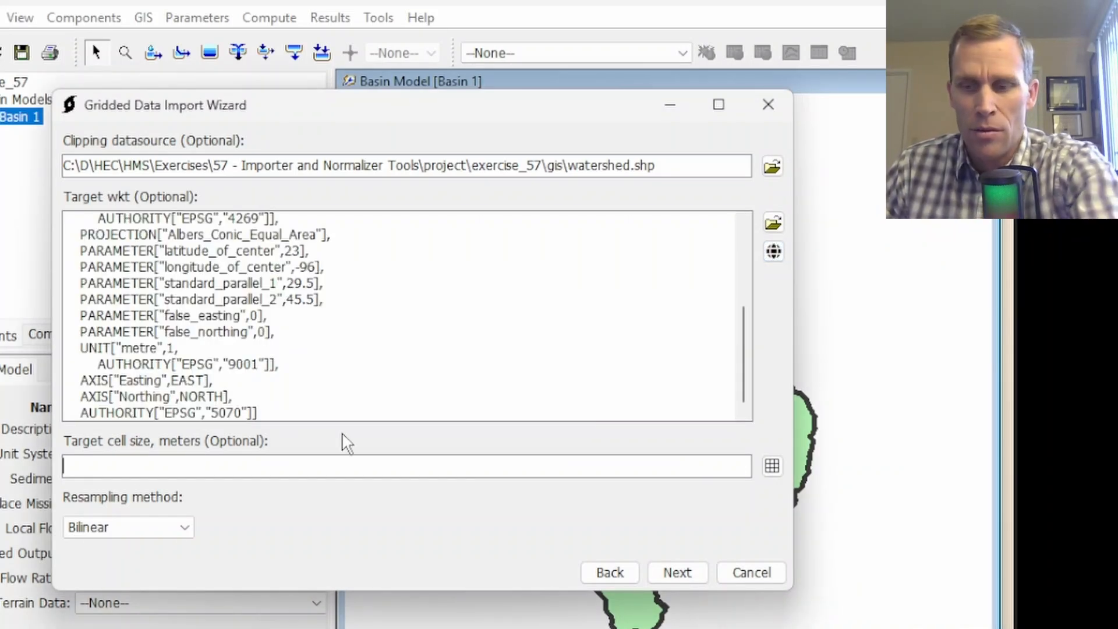
pyautogui.click(772, 466)
pyautogui.click(459, 339)
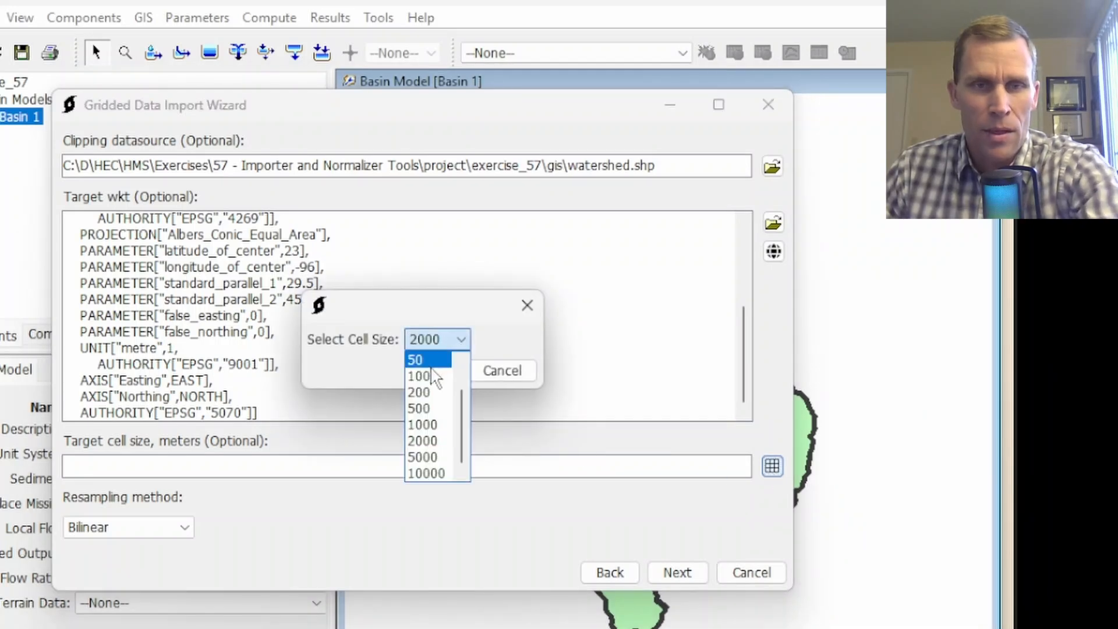
pyautogui.click(425, 360)
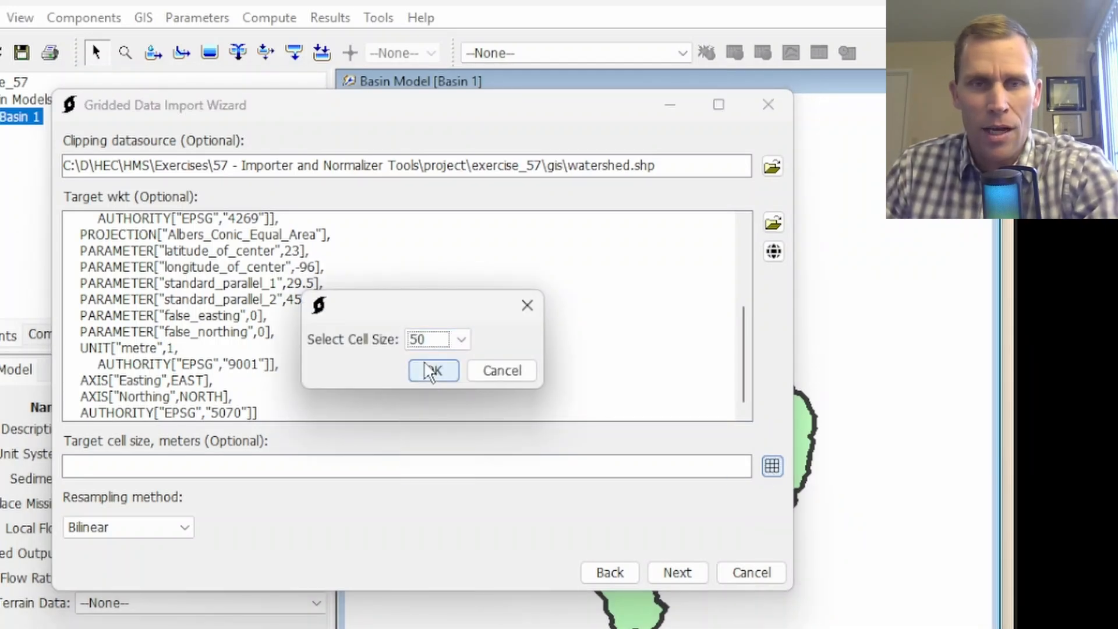
pyautogui.click(434, 371)
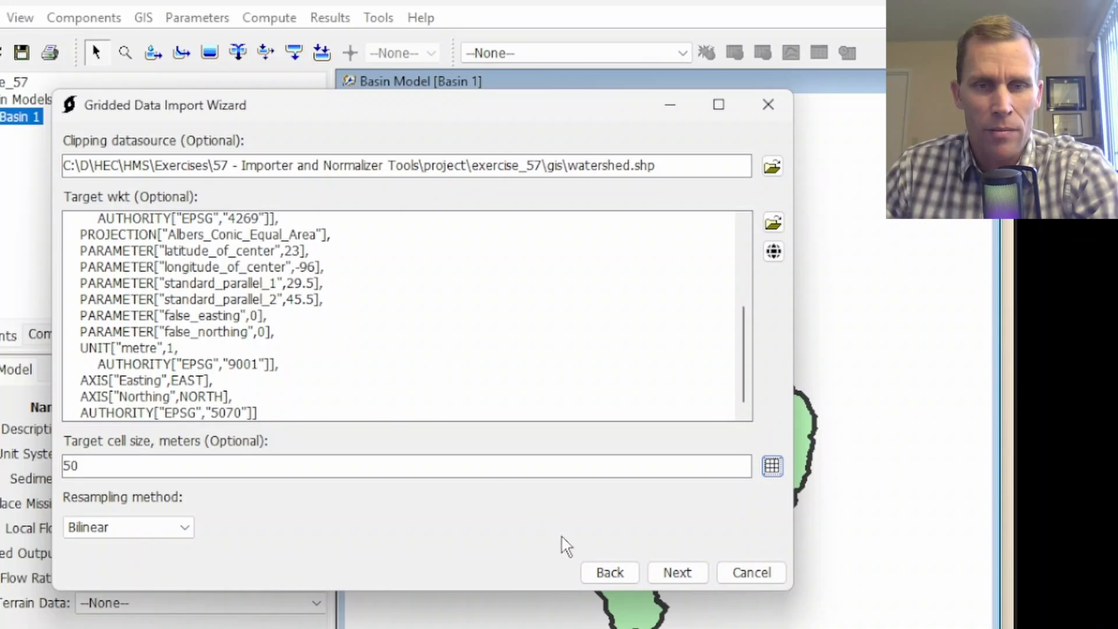
pyautogui.click(675, 572)
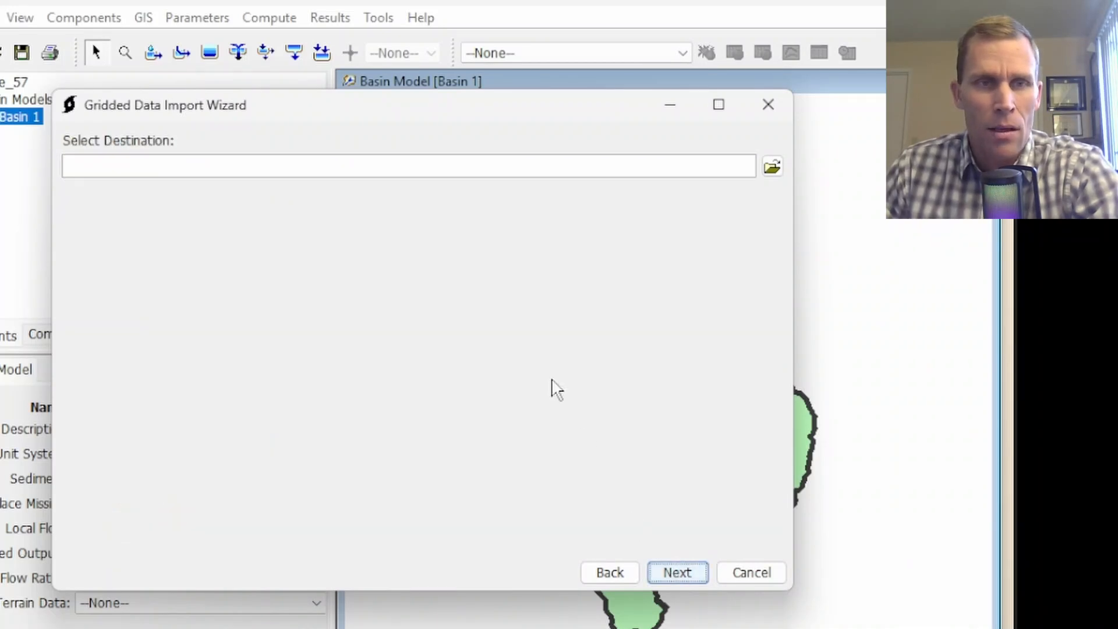
# Set the import destination to a new DSS file named precip_prism.dss in the exercise_57\data folder.
pyautogui.click(774, 169)
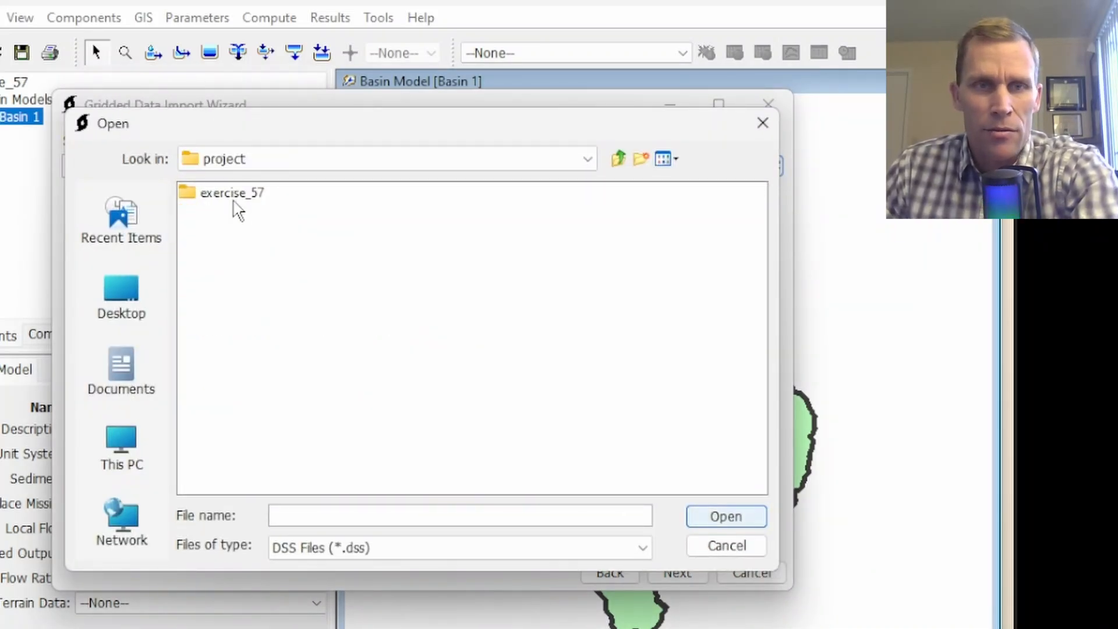
pyautogui.doubleClick(233, 201)
pyautogui.doubleClick(224, 214)
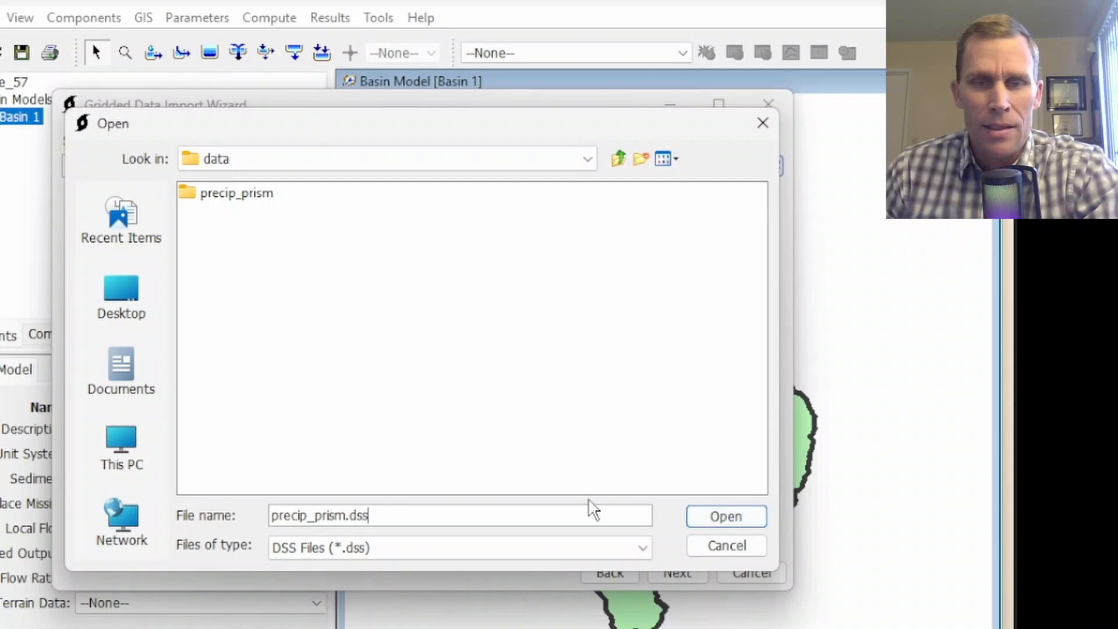
pyautogui.click(720, 518)
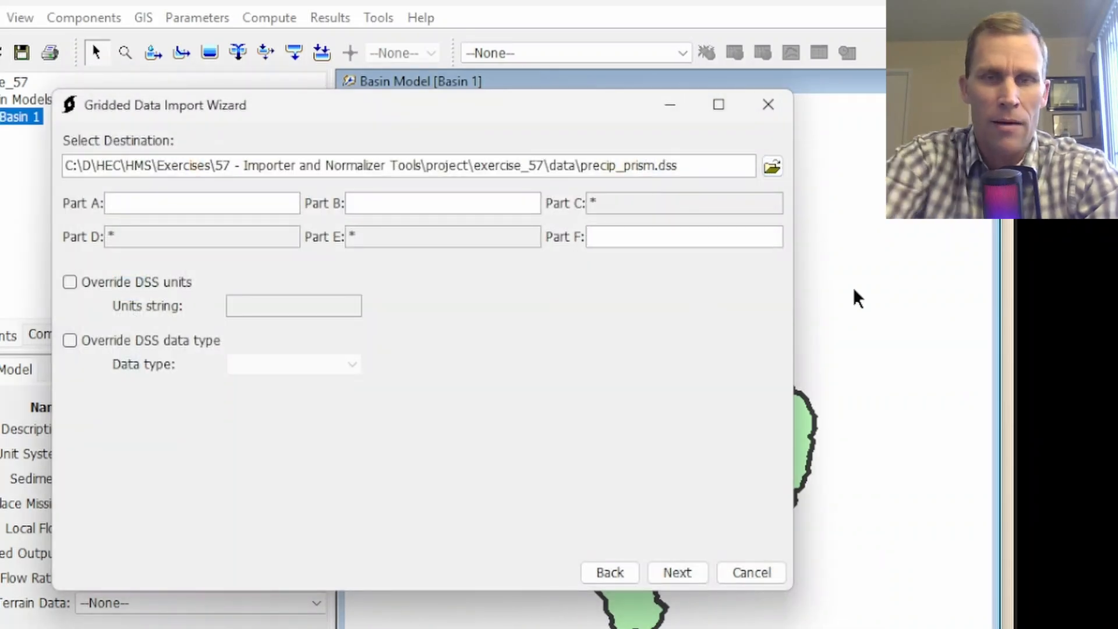
# Enter PRISM as pathname Part F, run the gridded import, and close the wizard and the file-saved notice.
pyautogui.write('PRISM')
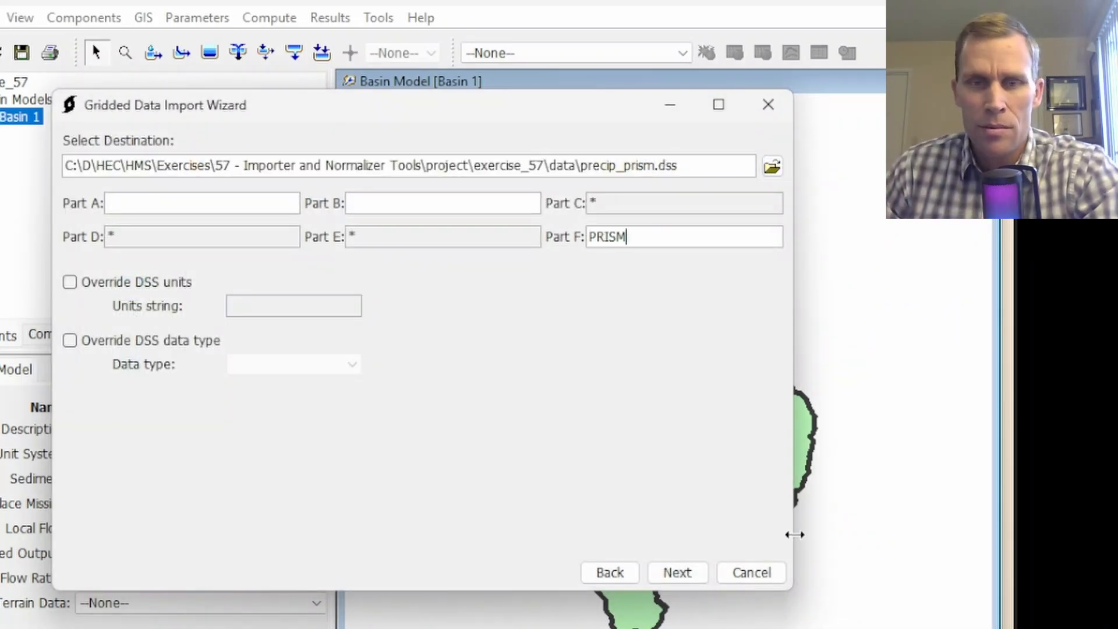
pyautogui.click(684, 577)
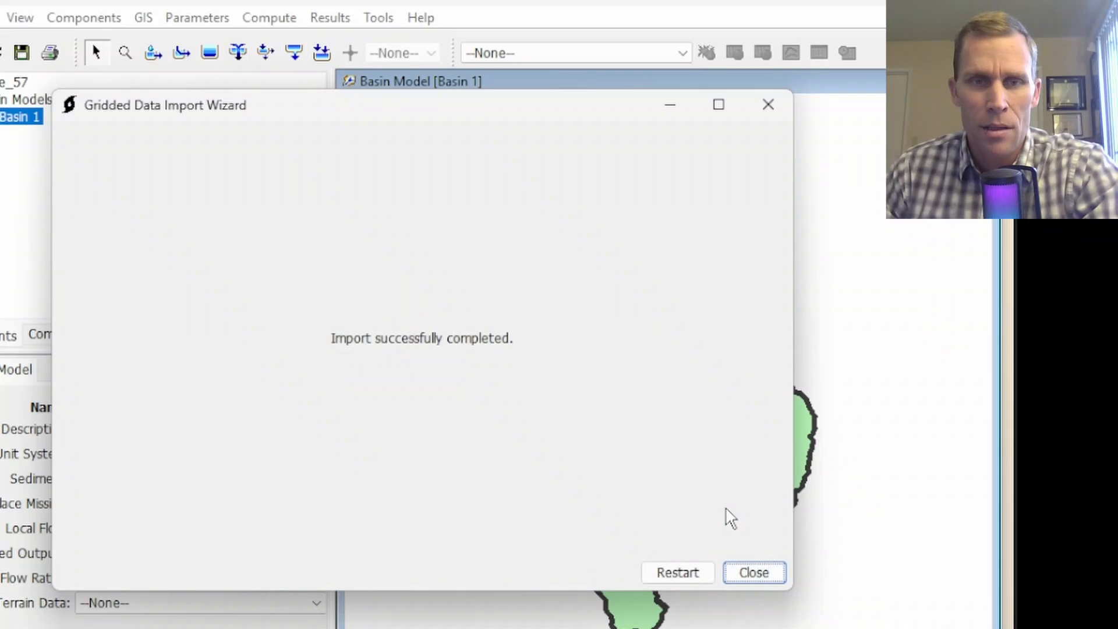
pyautogui.click(753, 573)
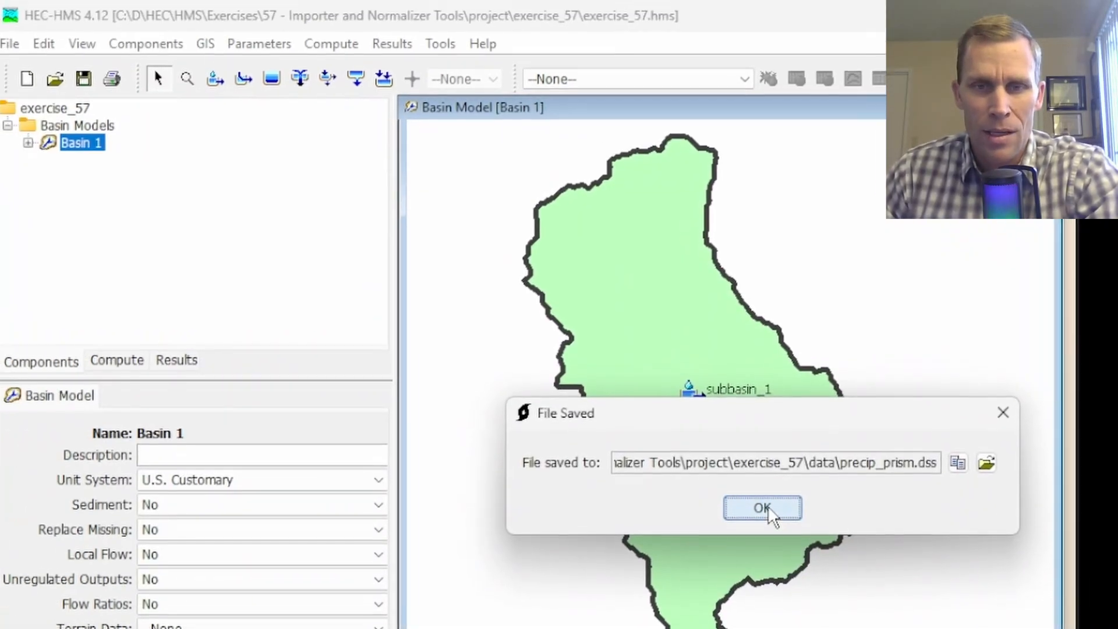
pyautogui.click(765, 511)
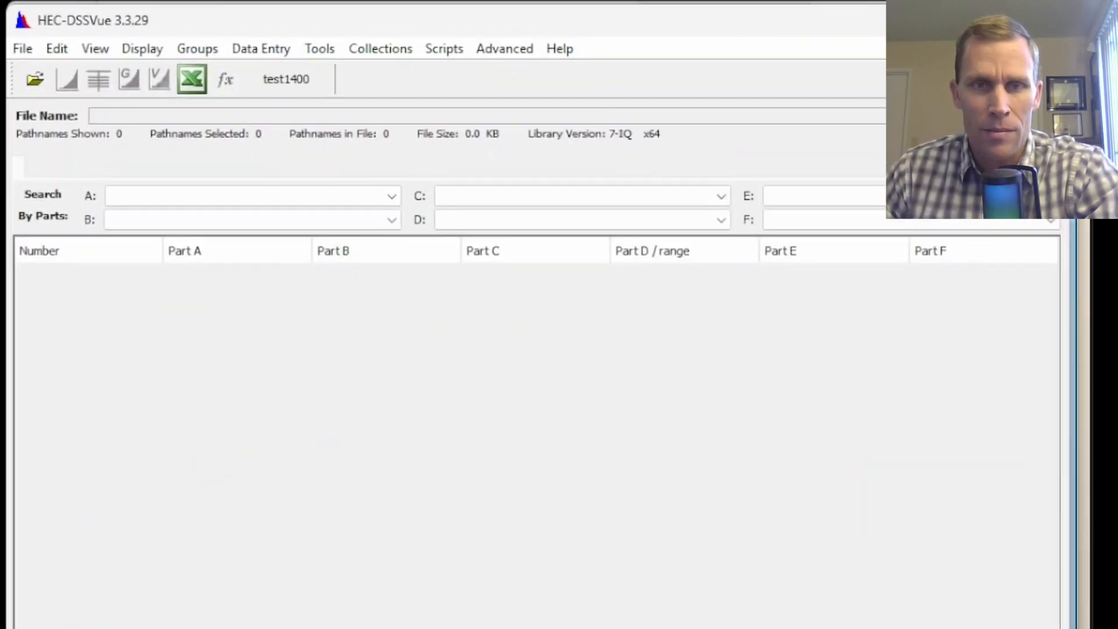
# In HEC-DSSVue, open precip_prism.dss from exercise_57\data and select the third precipitation record.
pyautogui.click(36, 81)
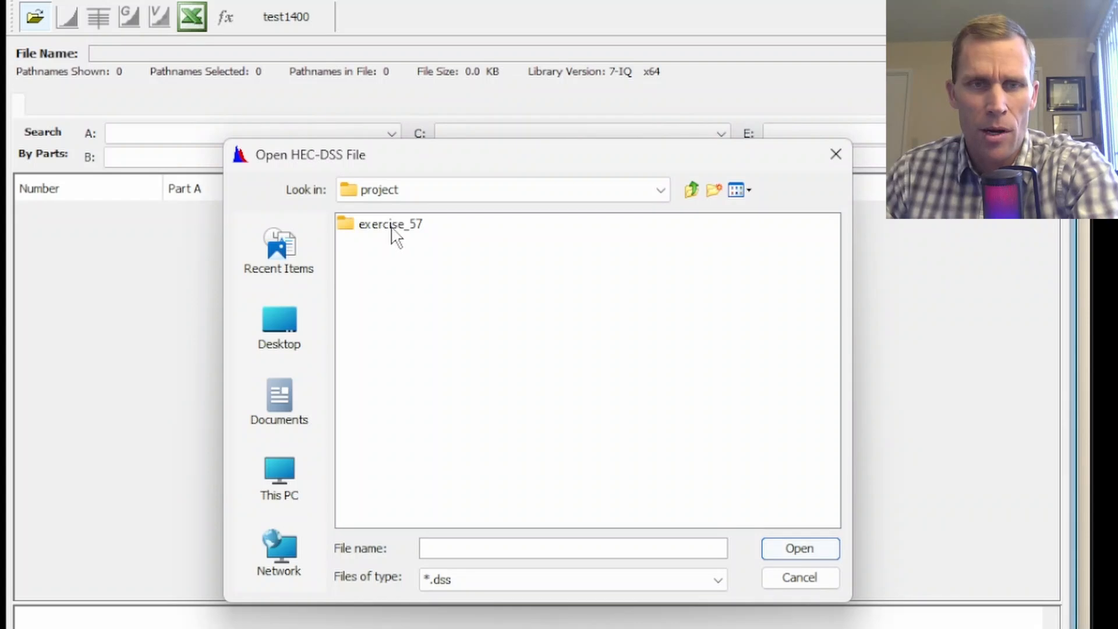
pyautogui.doubleClick(385, 224)
pyautogui.doubleClick(371, 244)
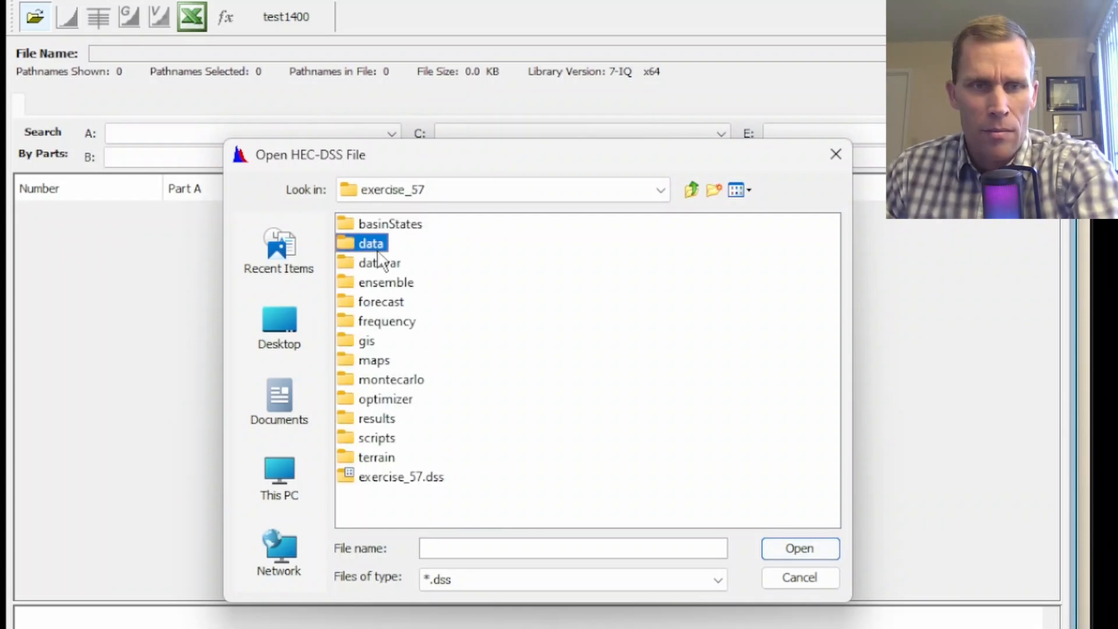
pyautogui.click(403, 244)
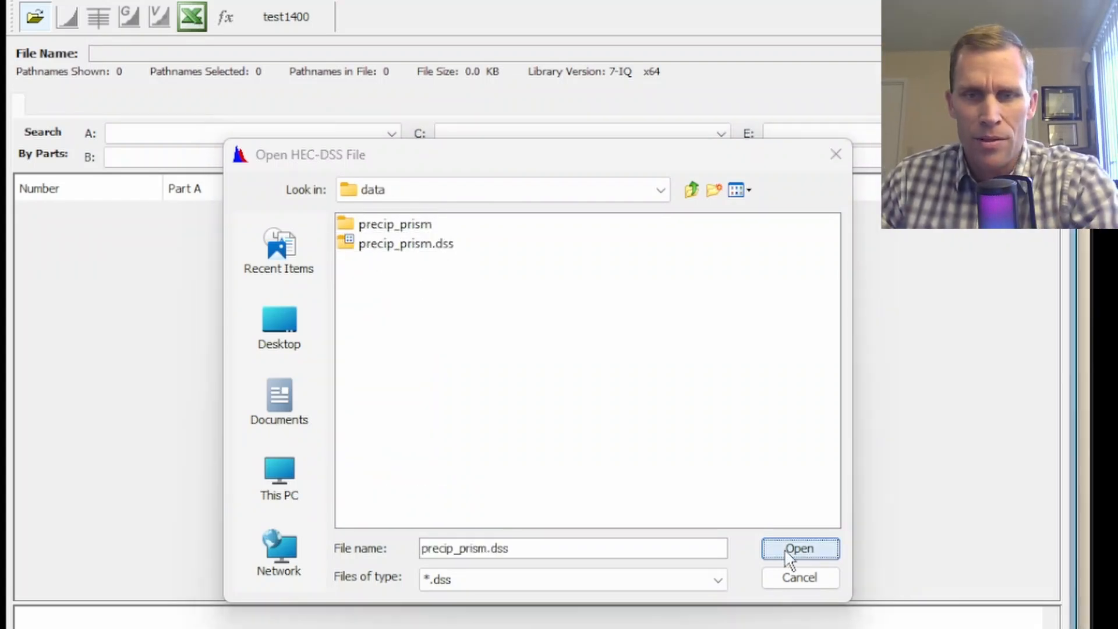
pyautogui.click(784, 549)
pyautogui.click(349, 254)
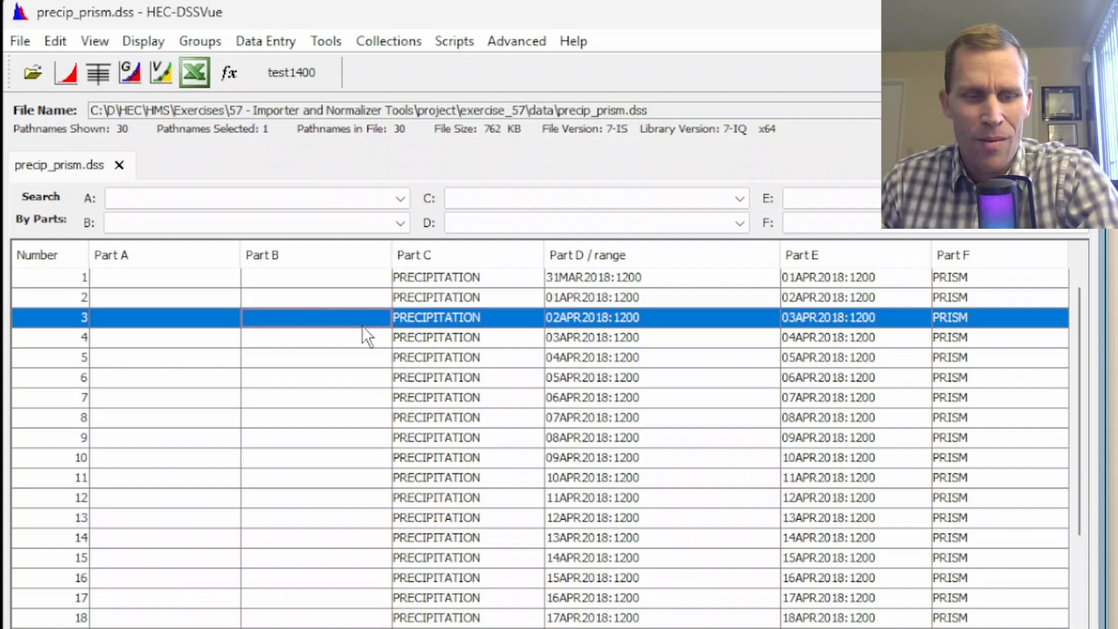
# Plot all precip_prism.dss records, advance to the seventh grid, and check its peak cell value and grid information.
pyautogui.hotkey('ctrl', 'a')
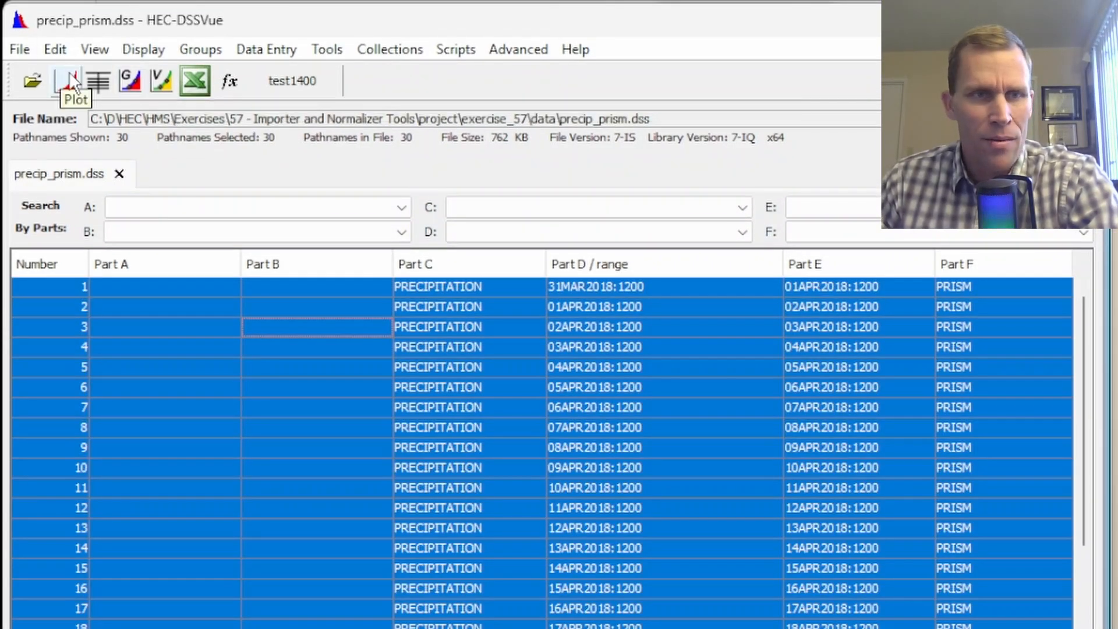
pyautogui.click(77, 87)
pyautogui.moveTo(314, 61); pyautogui.dragTo(377, 61)
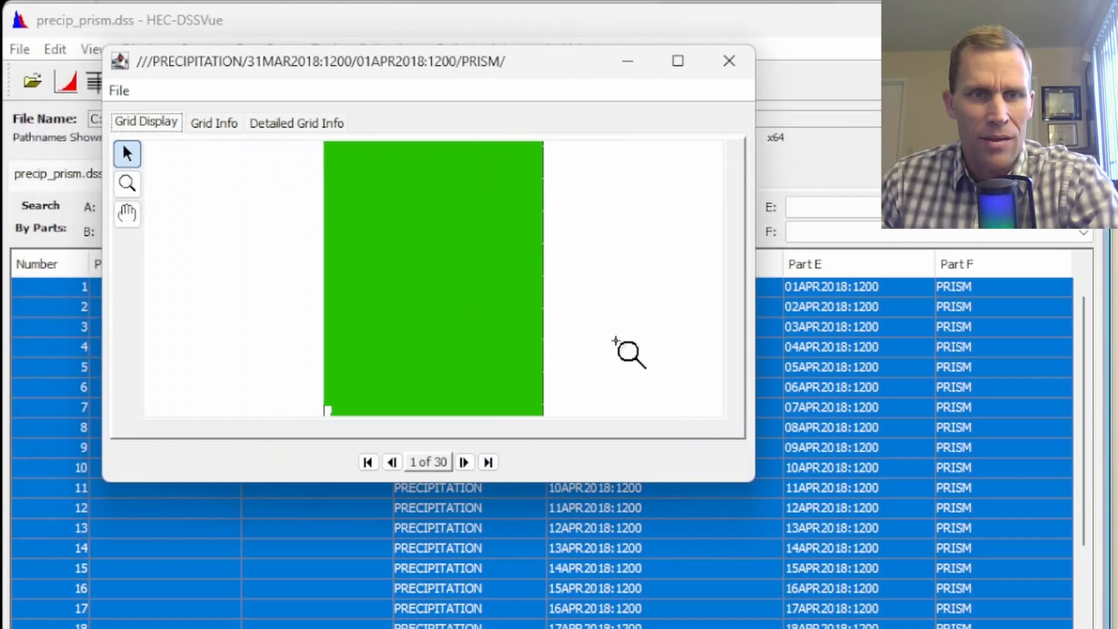
pyautogui.click(464, 462)
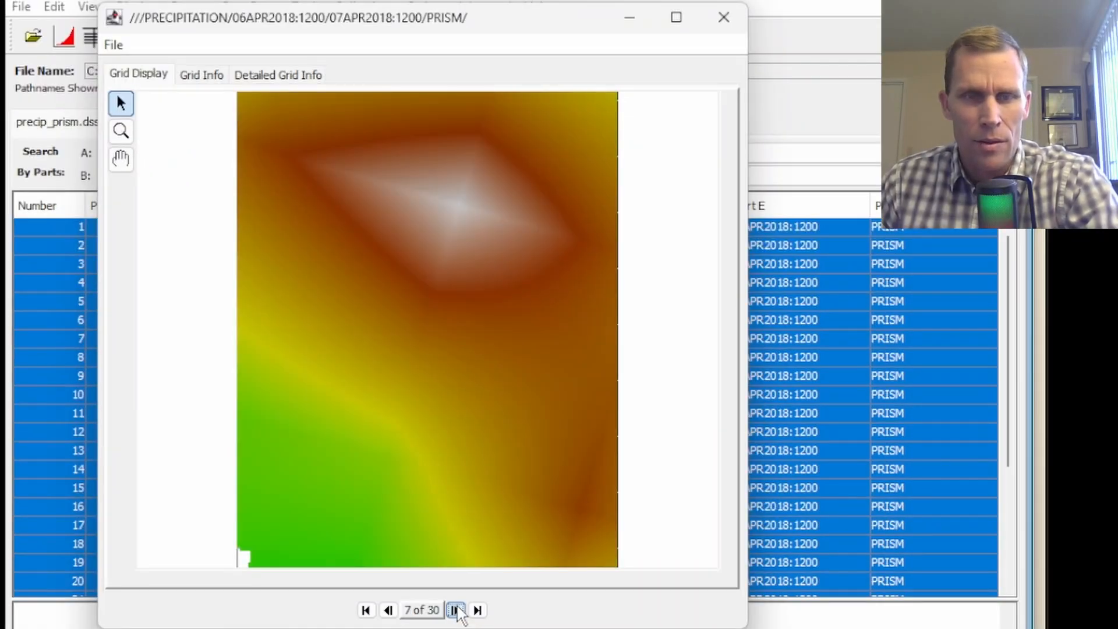
pyautogui.click(455, 610)
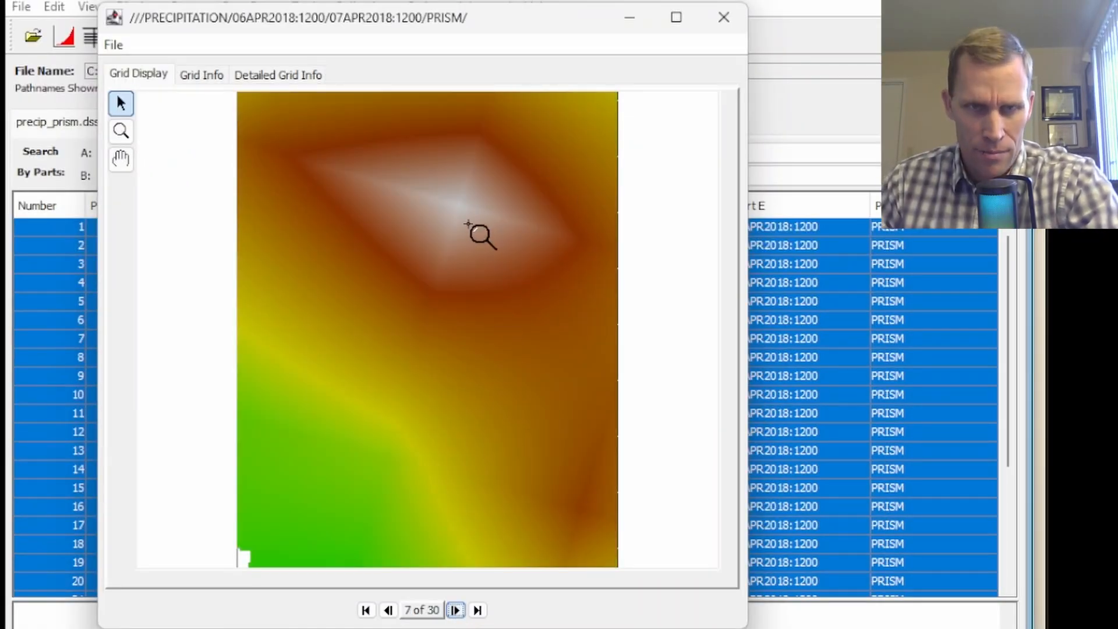
pyautogui.moveTo(463, 204)
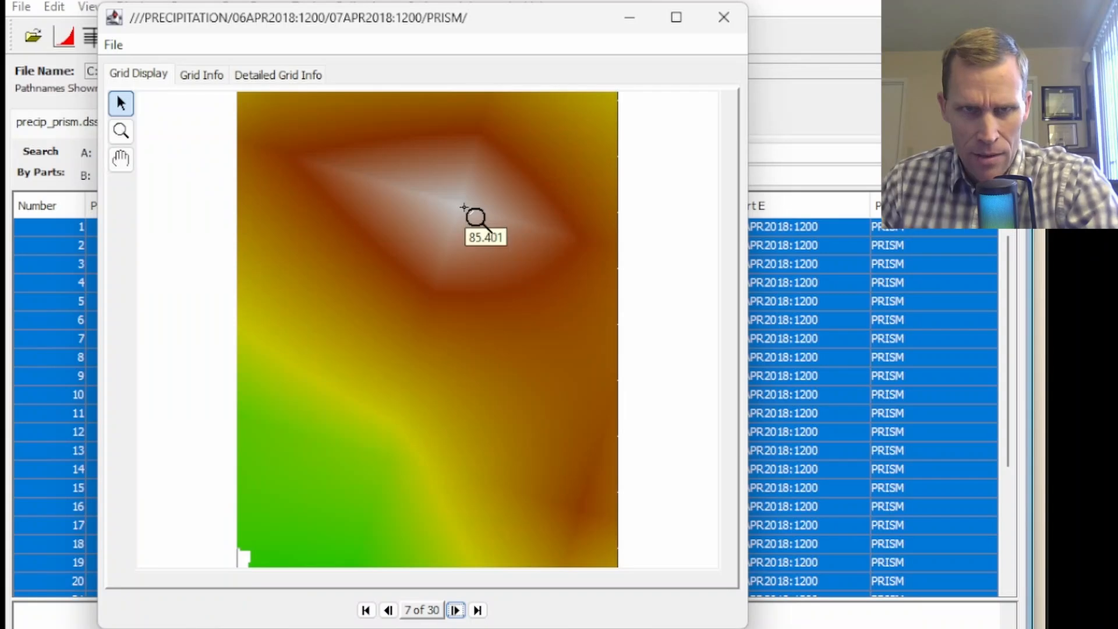
pyautogui.click(202, 76)
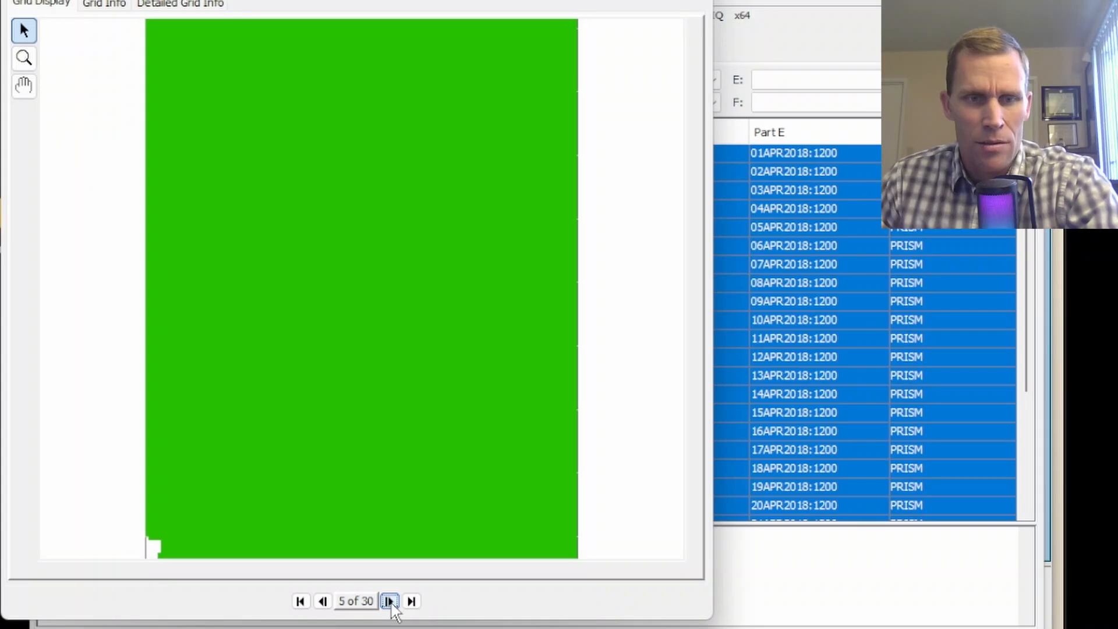
# Page through the plotted PRISM grids from the fifth past the seventeenth to examine the daily rainfall patterns.
pyautogui.tripleClick(391, 603)
pyautogui.tripleClick(392, 604)
pyautogui.tripleClick(392, 603)
pyautogui.tripleClick(392, 603)
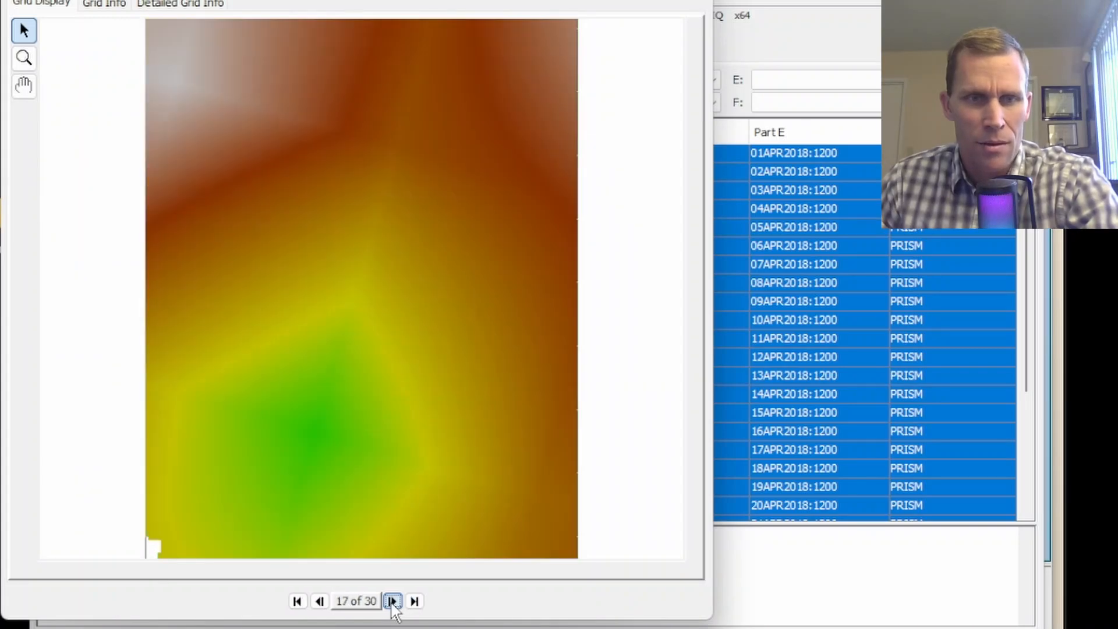
pyautogui.click(392, 602)
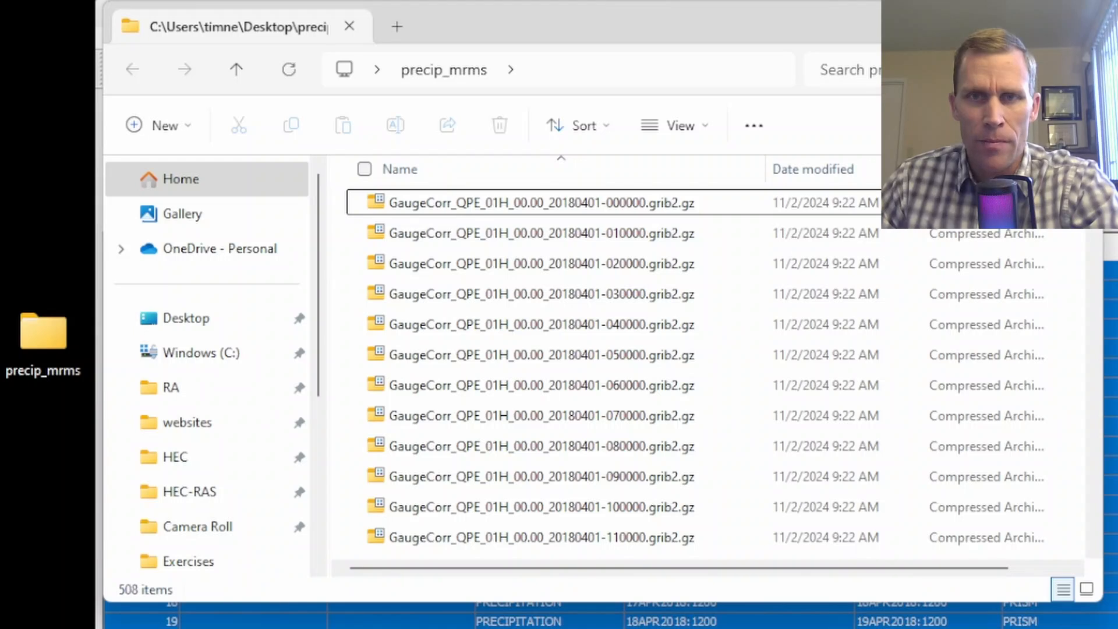
# Leave the precip_mrms folder window, switch to HEC-HMS, and start the Grid To Point data tool.
pyautogui.click(976, 22)
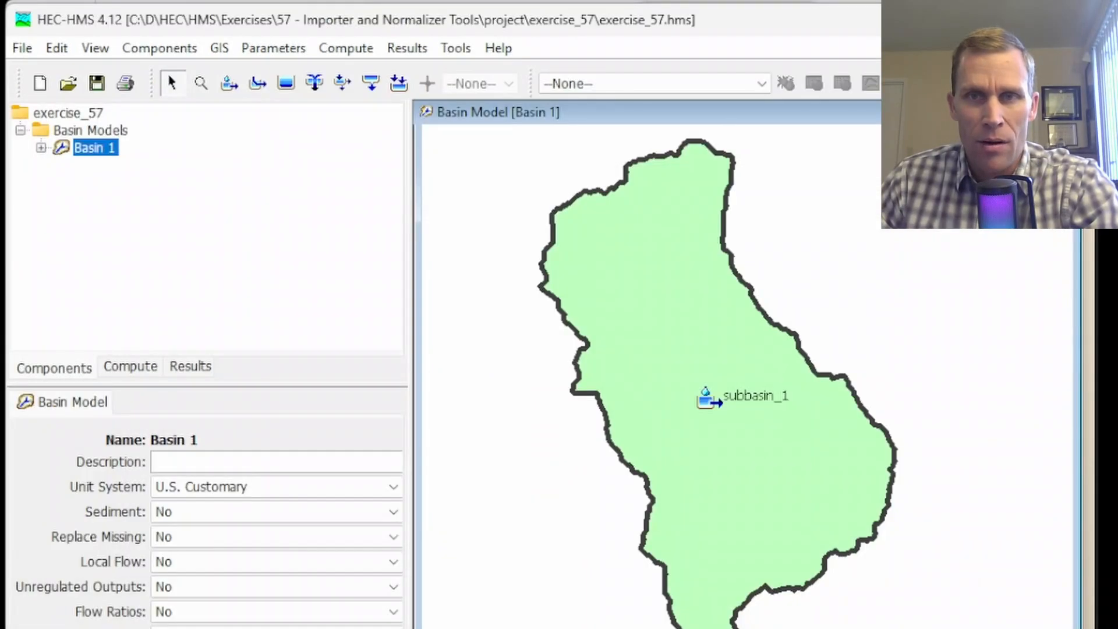
pyautogui.click(457, 49)
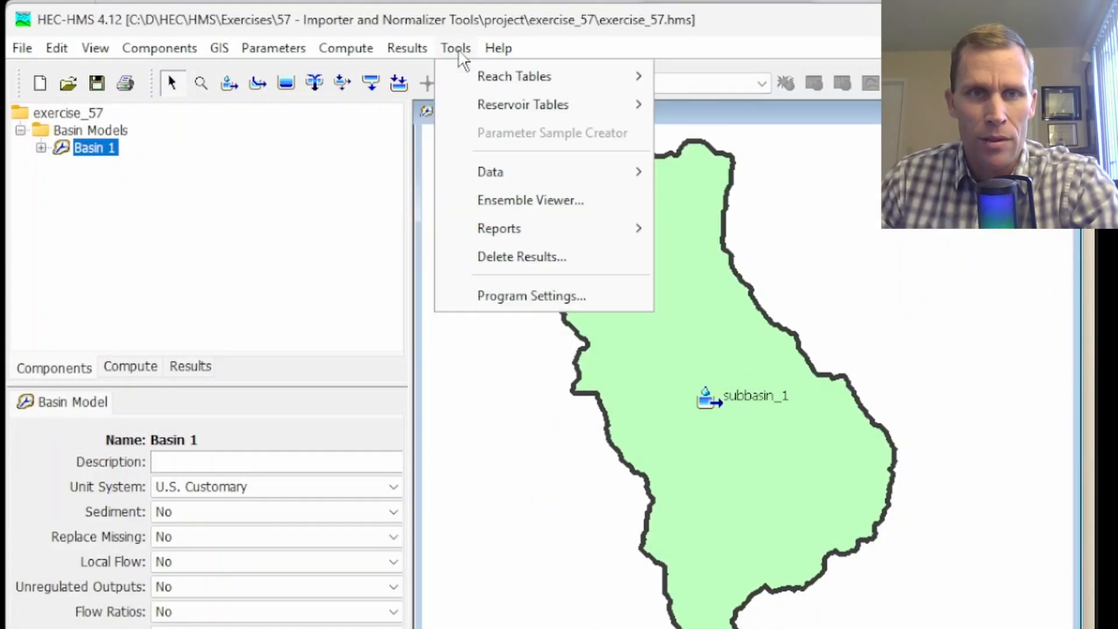
pyautogui.moveTo(498, 174)
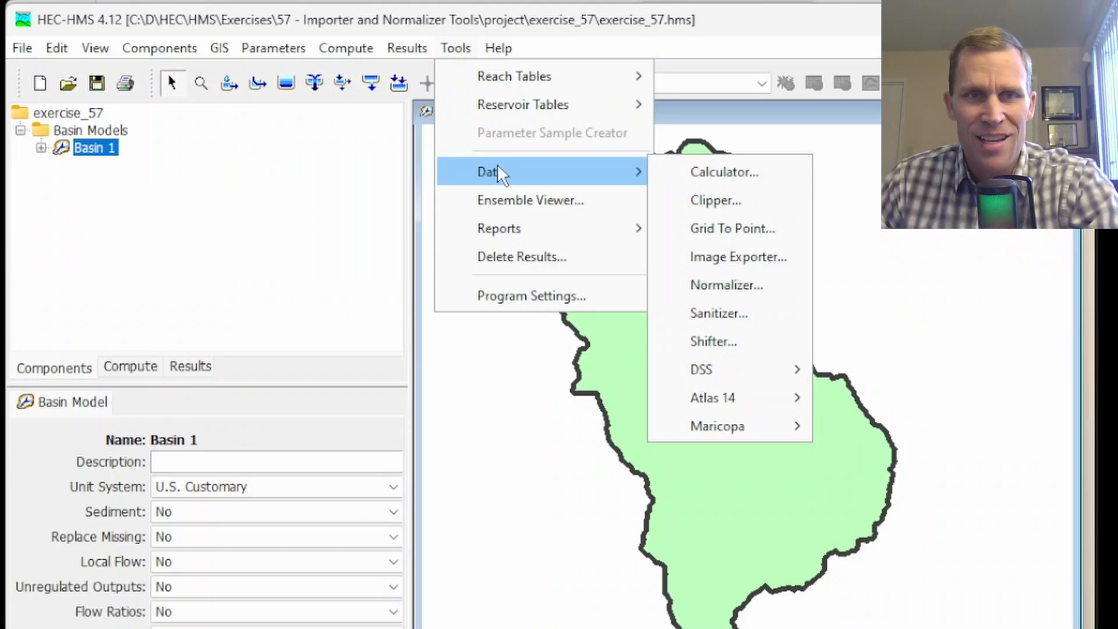
pyautogui.click(733, 228)
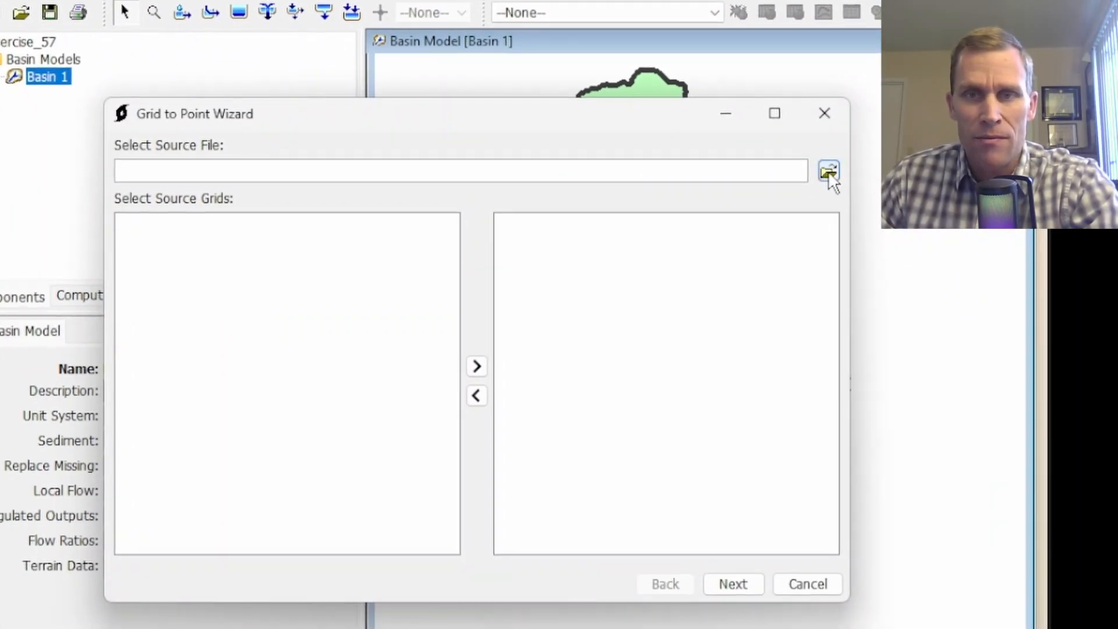
# Load precip_prism.dss from the exercise_57\data folder as the Grid to Point source file.
pyautogui.click(828, 172)
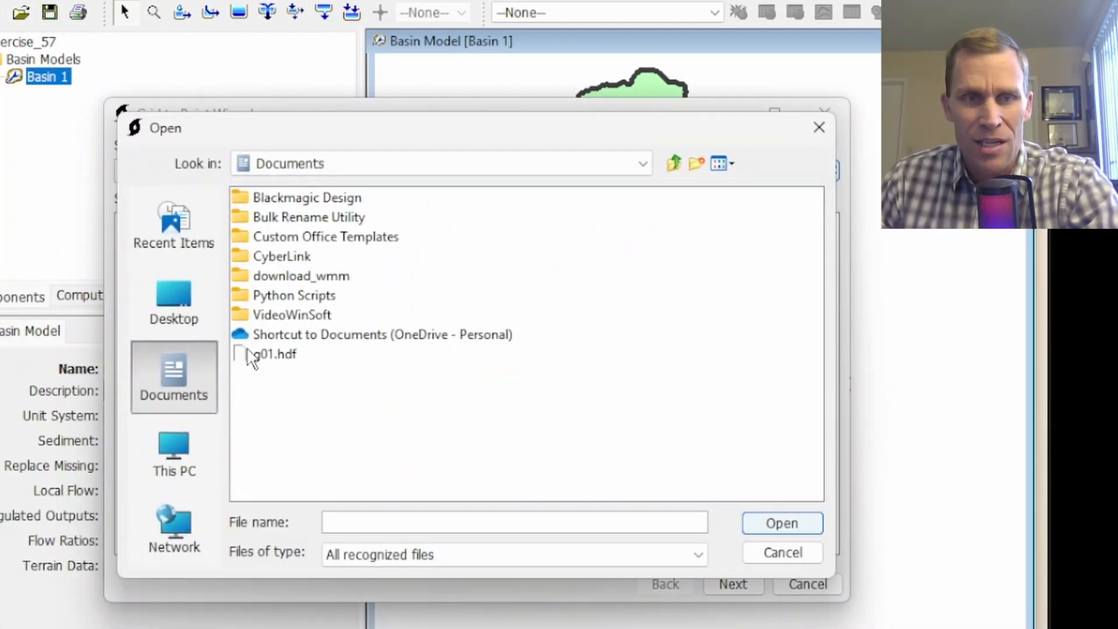
pyautogui.click(179, 443)
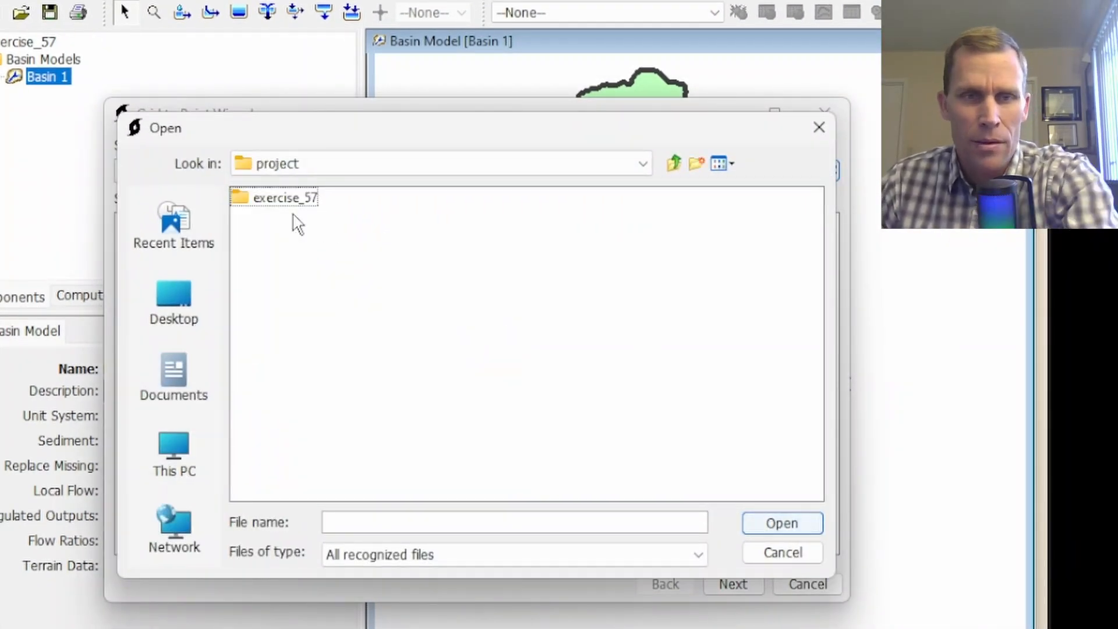
pyautogui.doubleClick(290, 202)
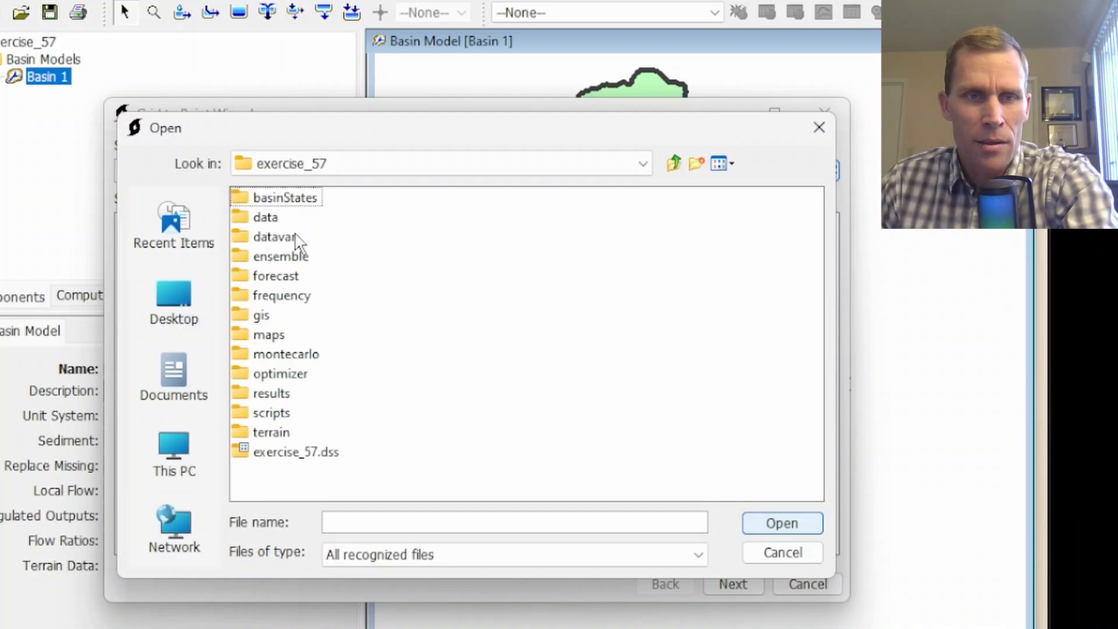
pyautogui.doubleClick(274, 219)
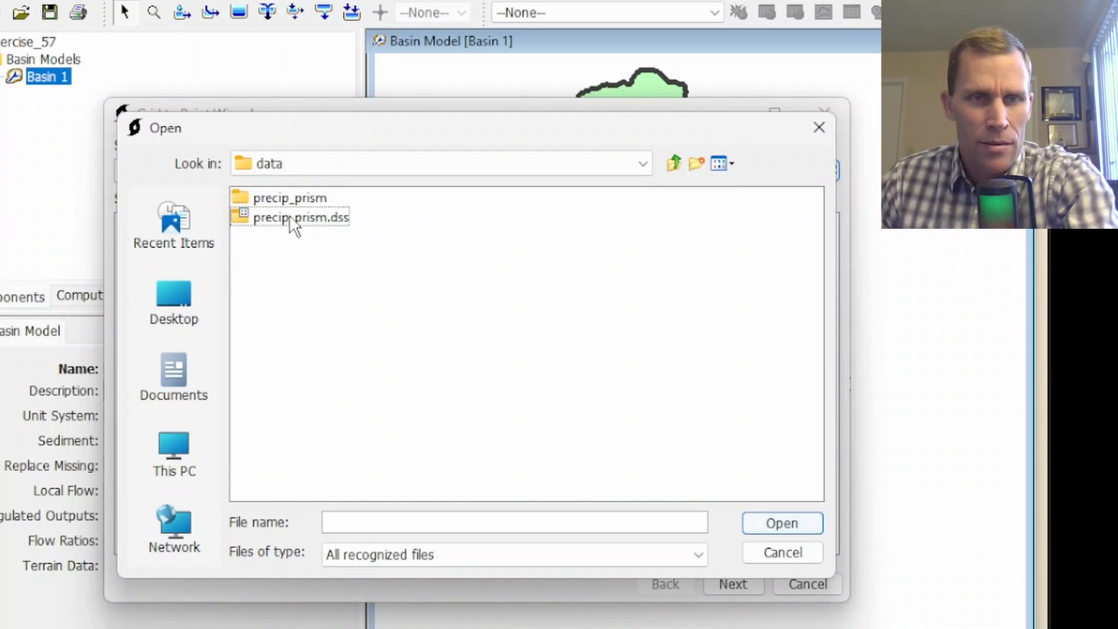
pyautogui.click(315, 223)
pyautogui.click(780, 524)
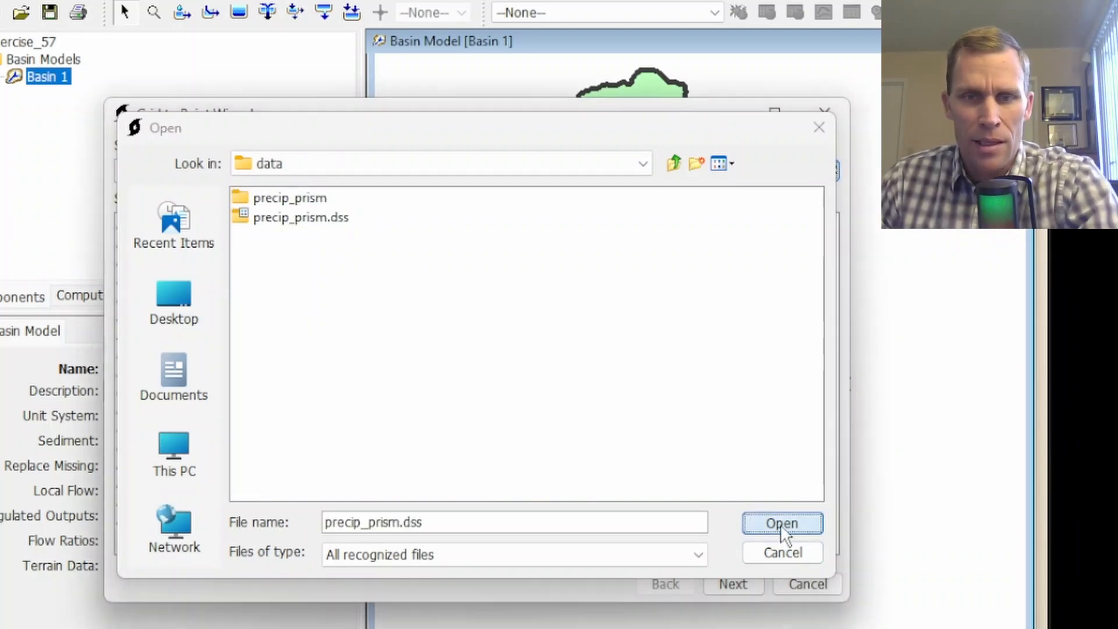
# Add all the April 2018 precipitation grids as source grids and proceed to the zones settings.
pyautogui.click(389, 389)
pyautogui.hotkey('ctrl', 'a')
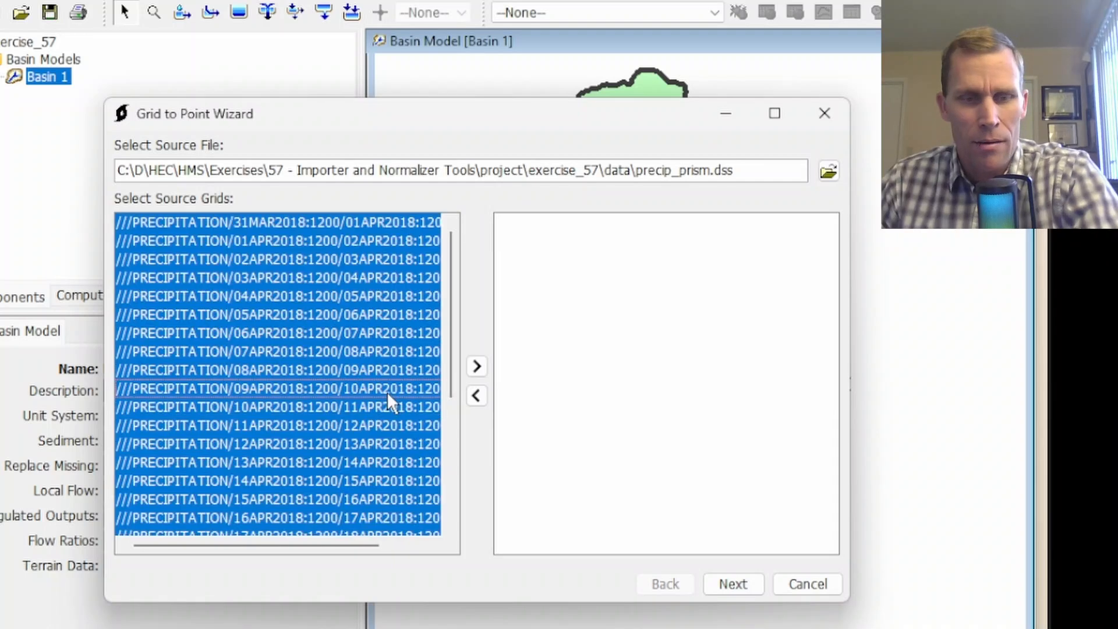
pyautogui.click(476, 367)
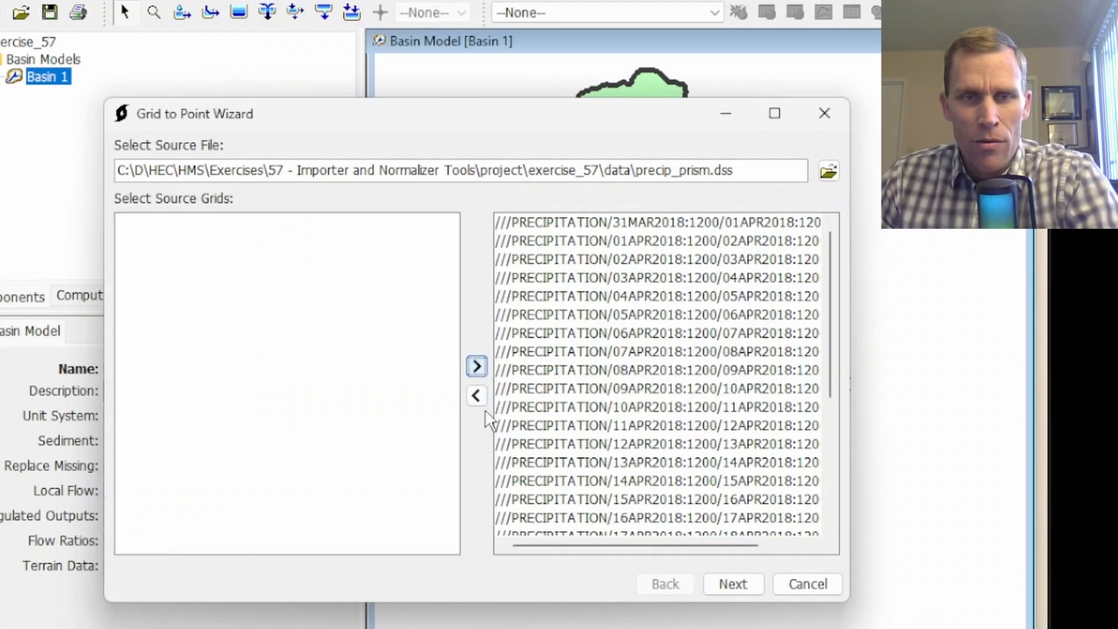
pyautogui.click(728, 581)
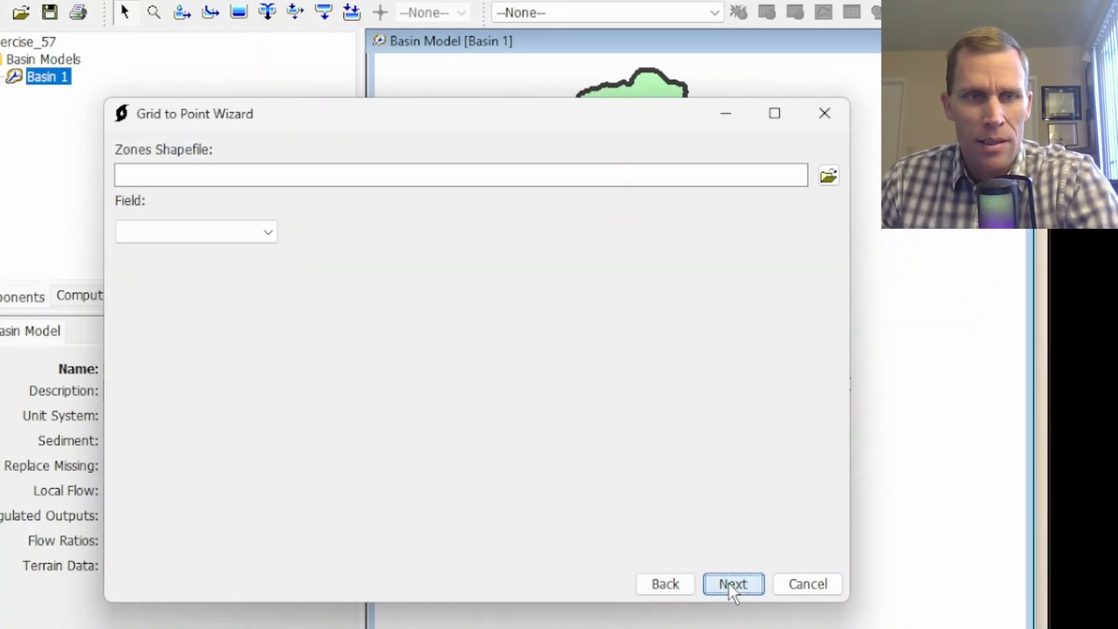
# Set the zones shapefile to watershed.shp from the exercise_57\gis folder and proceed to the destination settings.
pyautogui.click(827, 175)
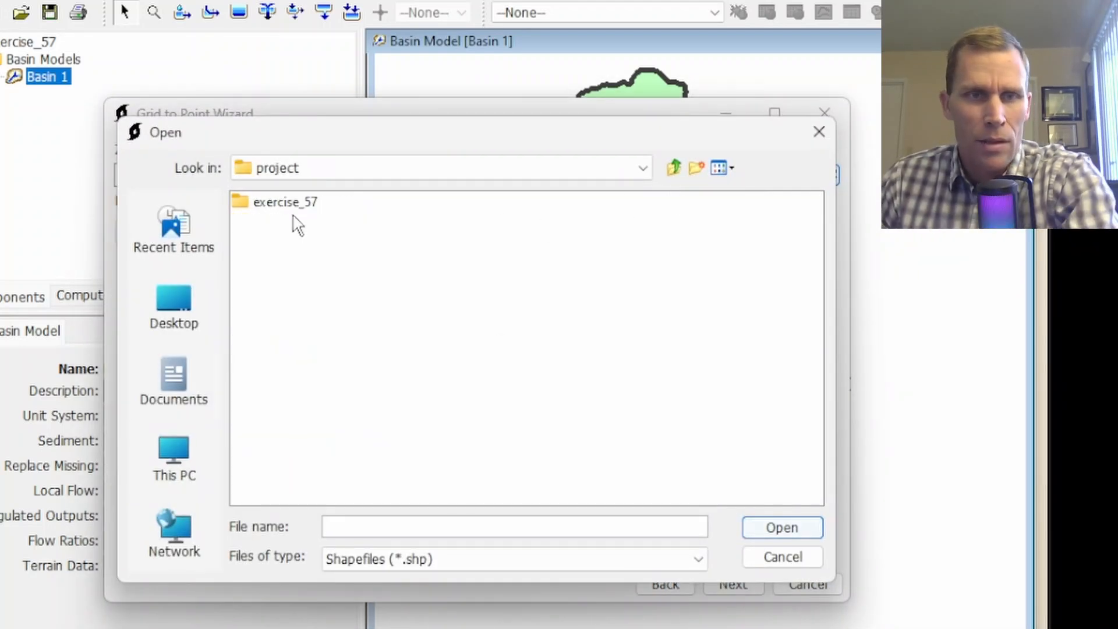
pyautogui.doubleClick(294, 205)
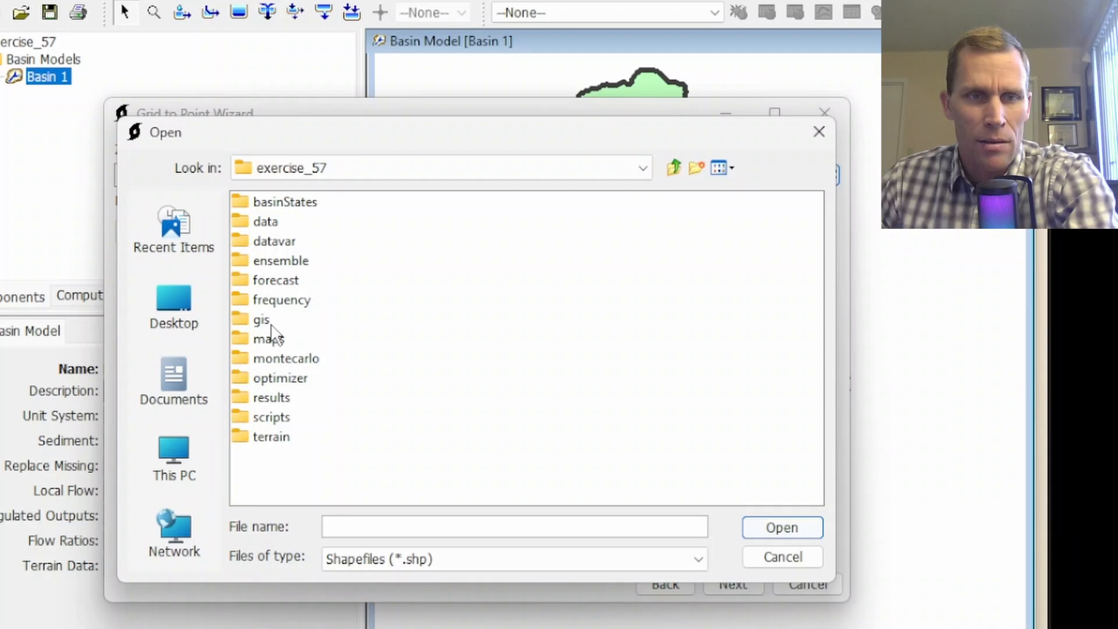
pyautogui.doubleClick(262, 320)
pyautogui.click(302, 208)
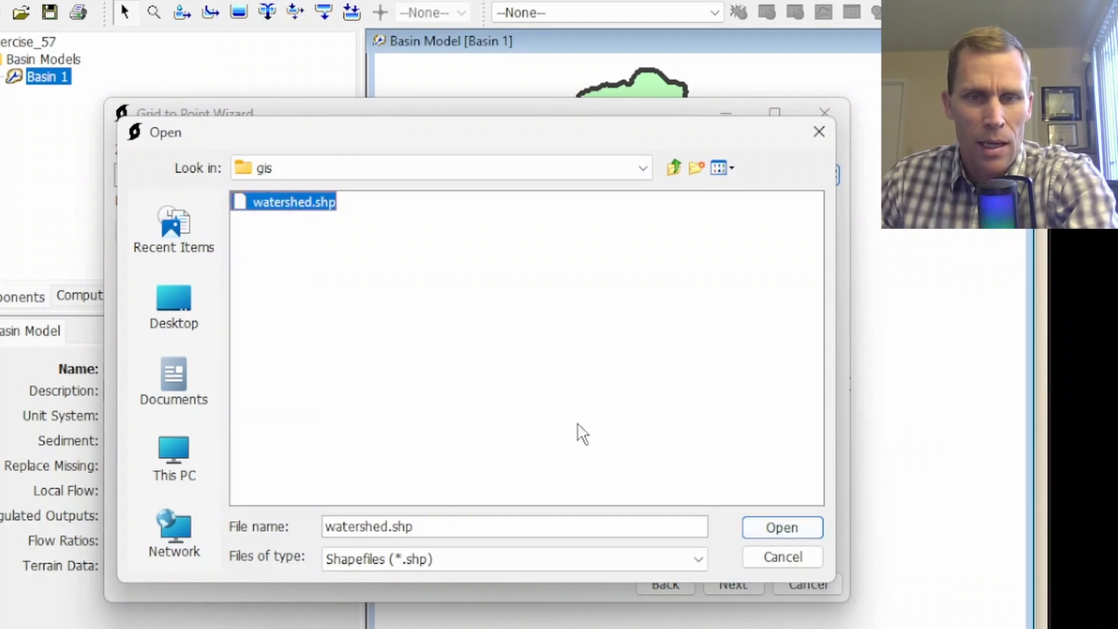
pyautogui.click(763, 527)
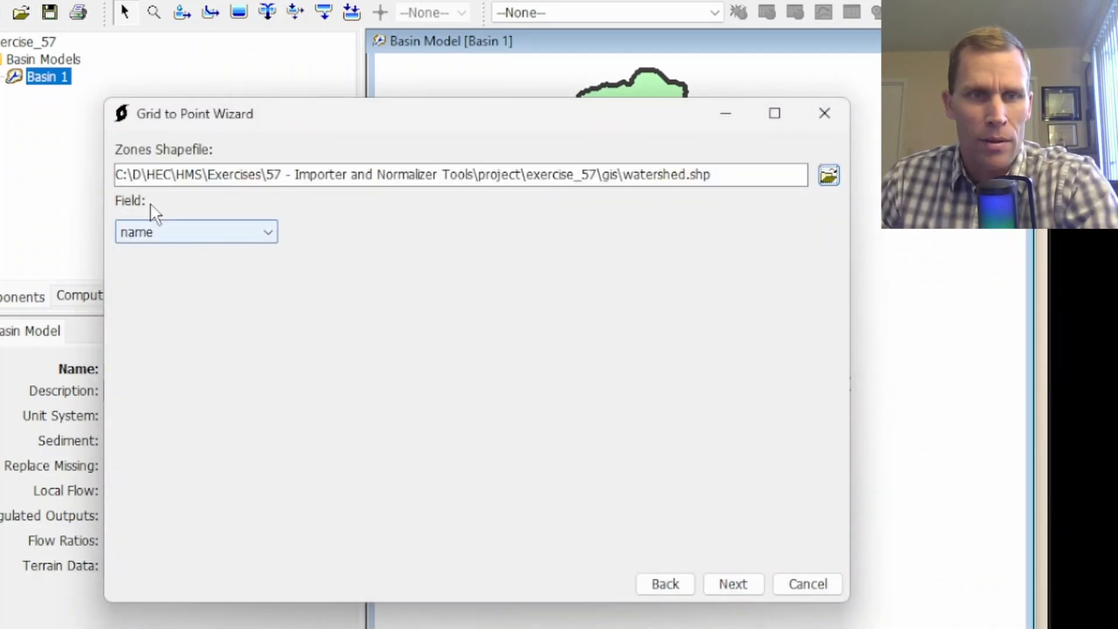
pyautogui.click(729, 583)
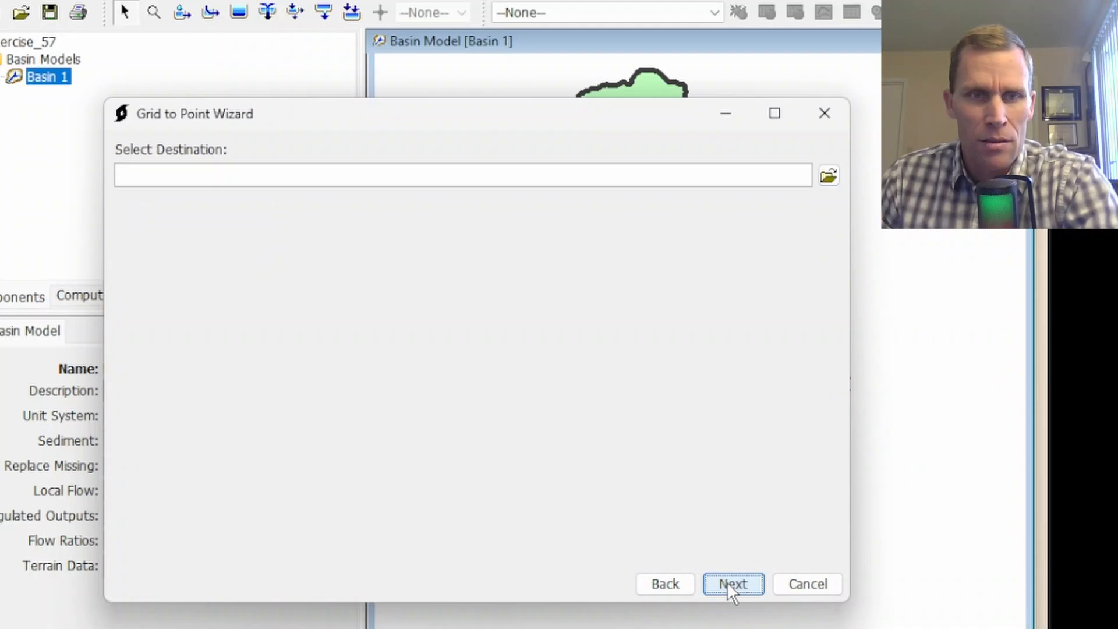
# Set the time-series destination to a new DSS file named precip_ts_prism.dss in the exercise_57\data folder.
pyautogui.click(827, 175)
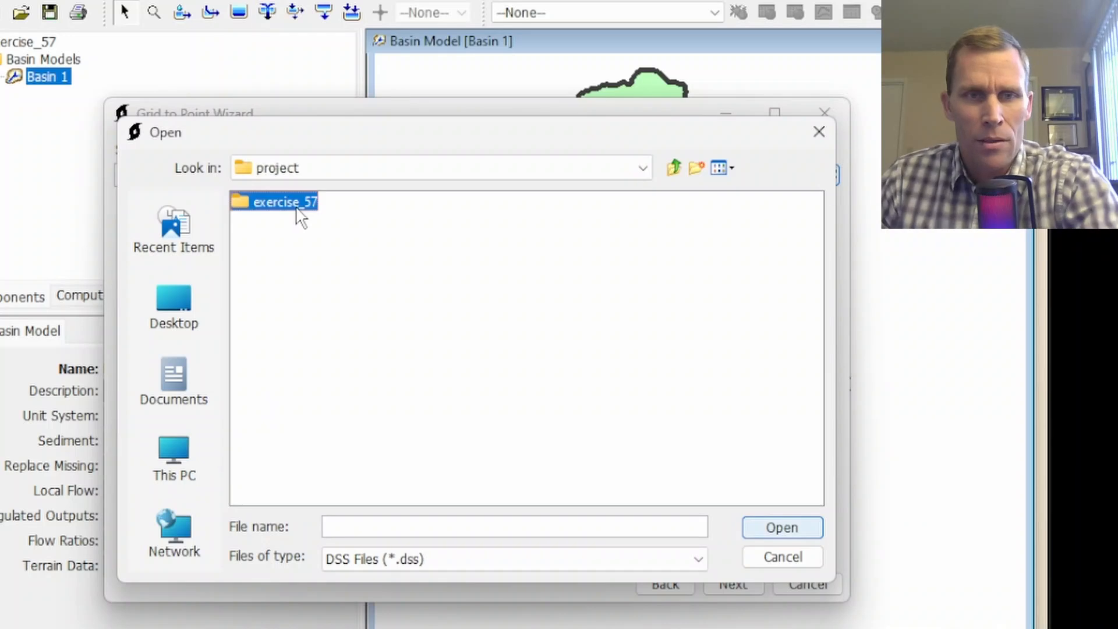
pyautogui.doubleClick(297, 207)
pyautogui.doubleClick(269, 224)
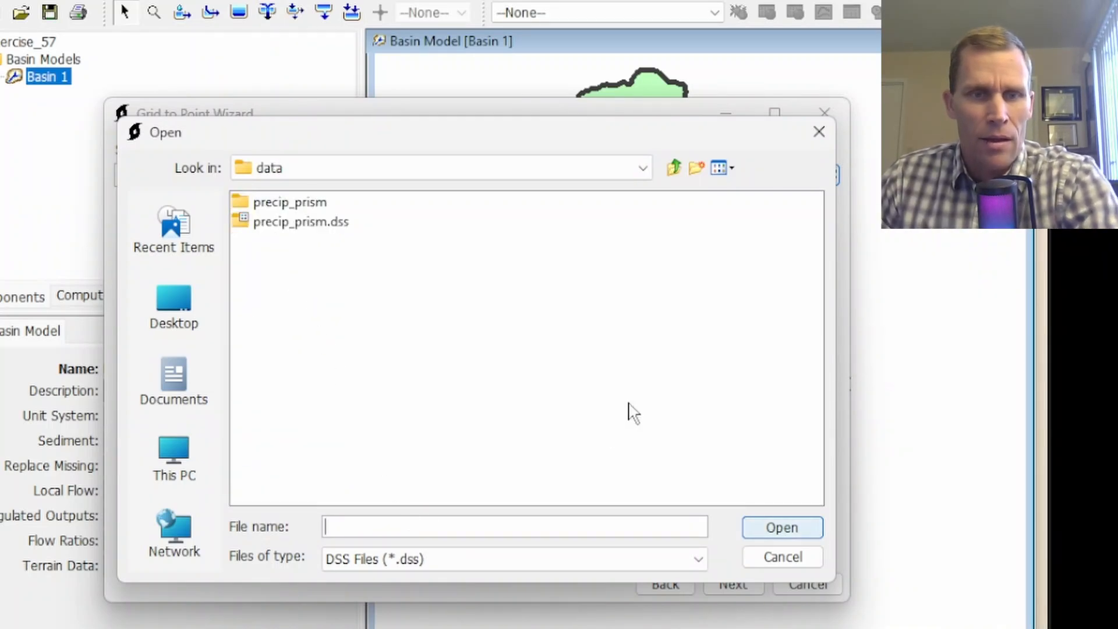
pyautogui.write('precip_ts_prism.dss')
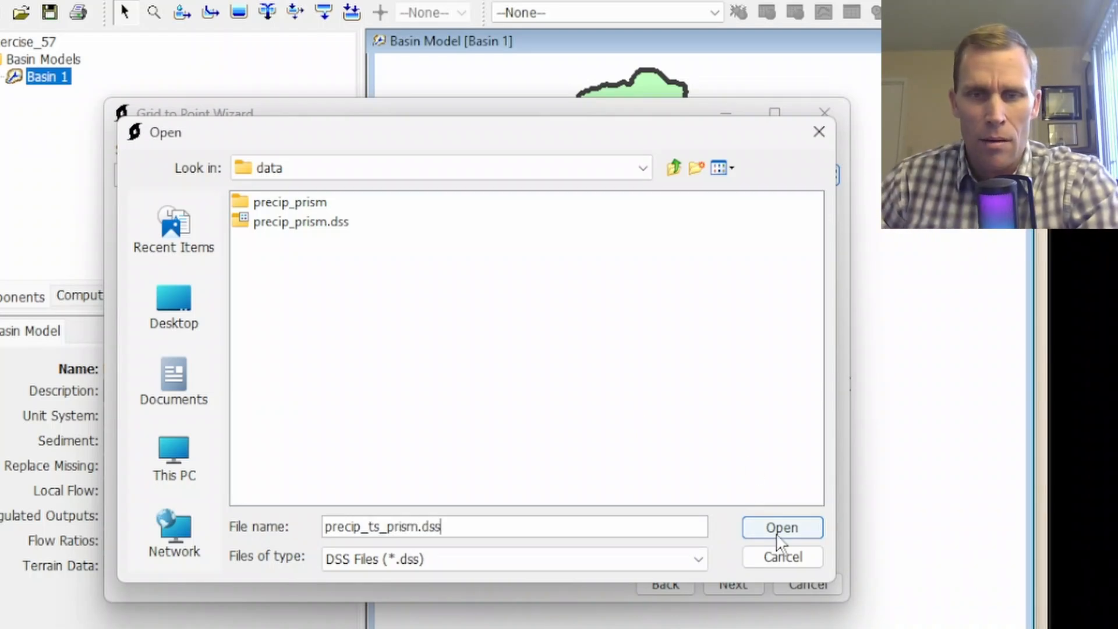
pyautogui.click(778, 531)
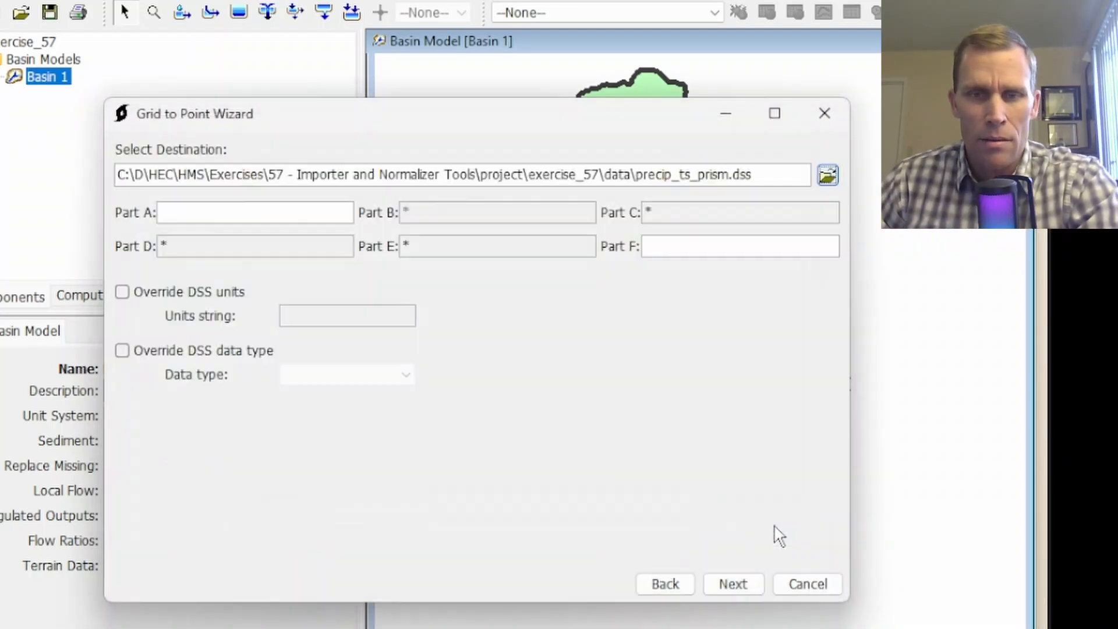
# Enter PRISM as pathname Part F, run the grid-to-point conversion, and close the wizard and the file-saved notice.
pyautogui.click(705, 247)
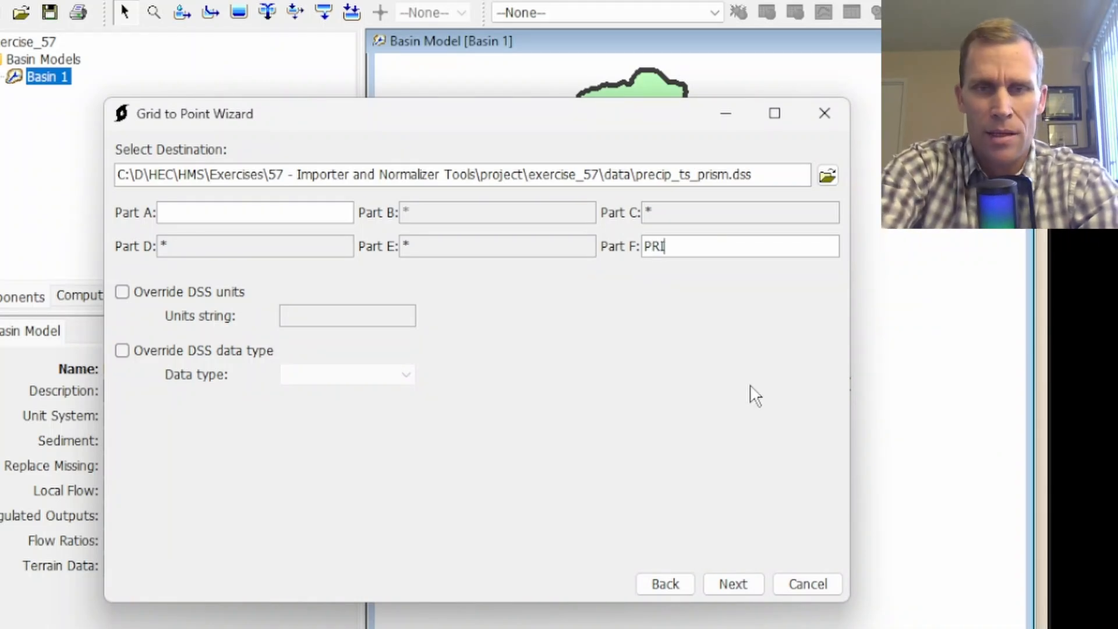
pyautogui.click(735, 585)
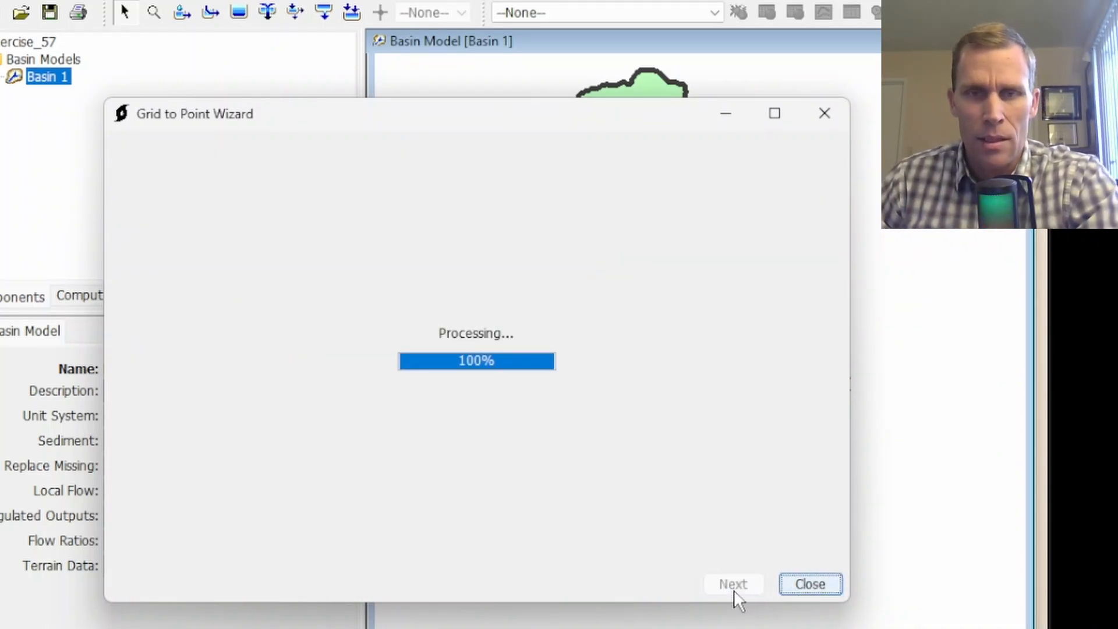
pyautogui.click(809, 585)
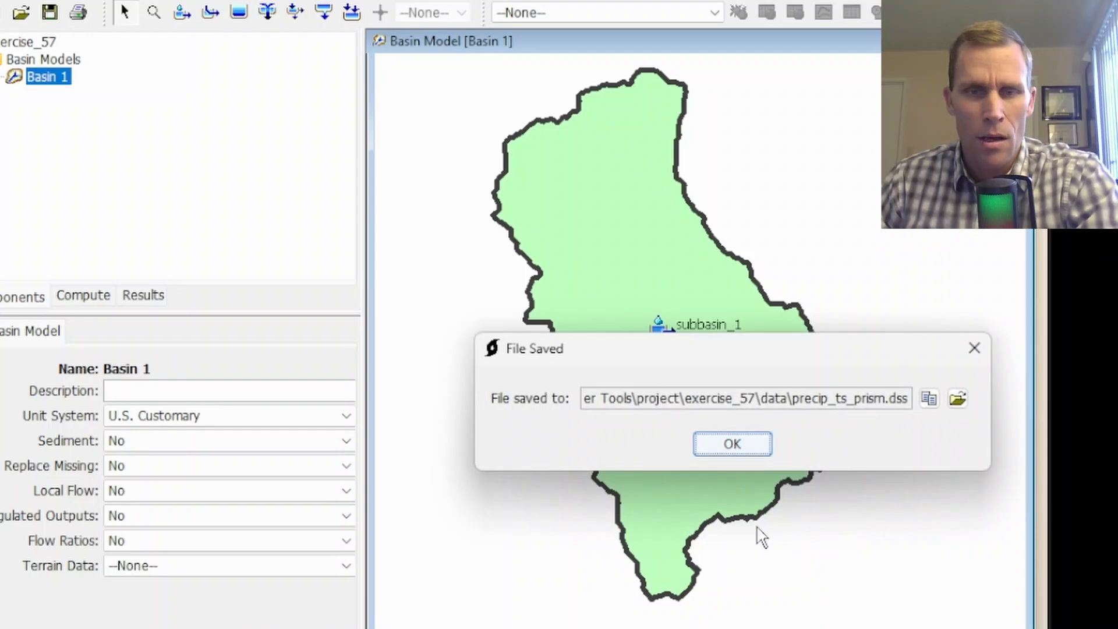
pyautogui.click(745, 452)
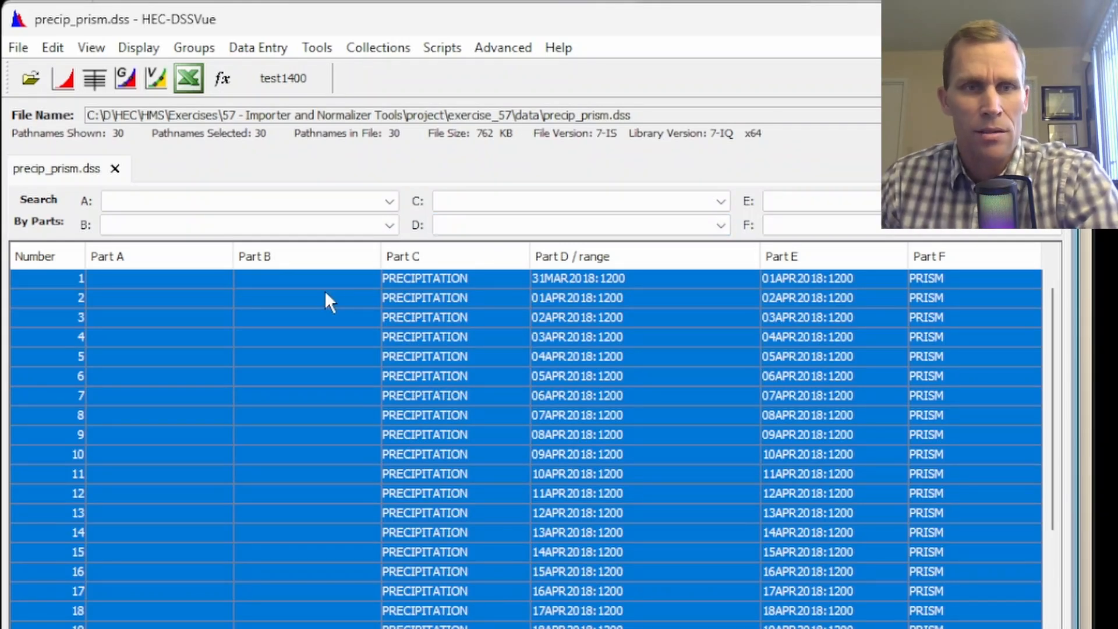
# Switch to HEC-DSSVue and open precip_ts_prism.dss to view its time-series records.
pyautogui.click(30, 80)
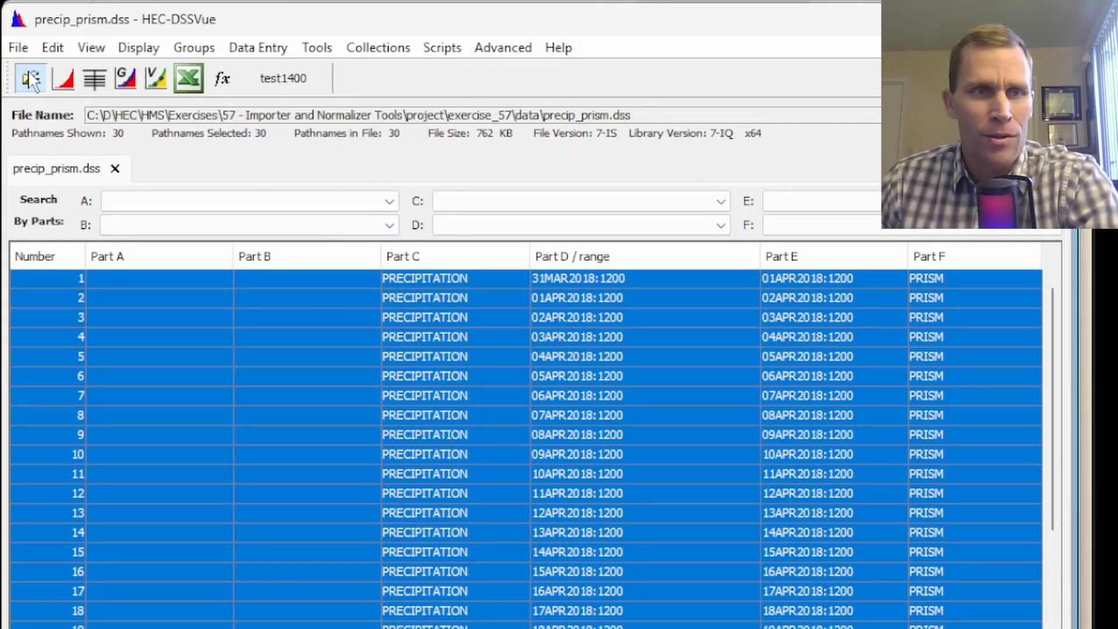
pyautogui.click(411, 325)
pyautogui.click(780, 610)
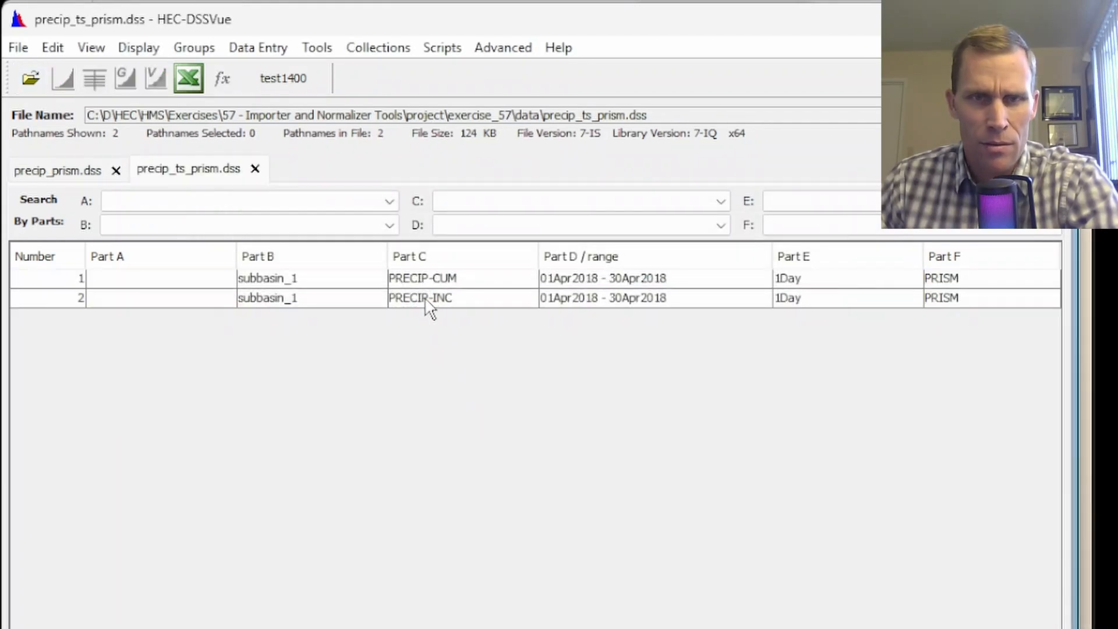
# Tabulate the subbasin_1 PRECIP-CUM and PRECIP-INC records together, review the daily values, and close the table.
pyautogui.click(450, 274)
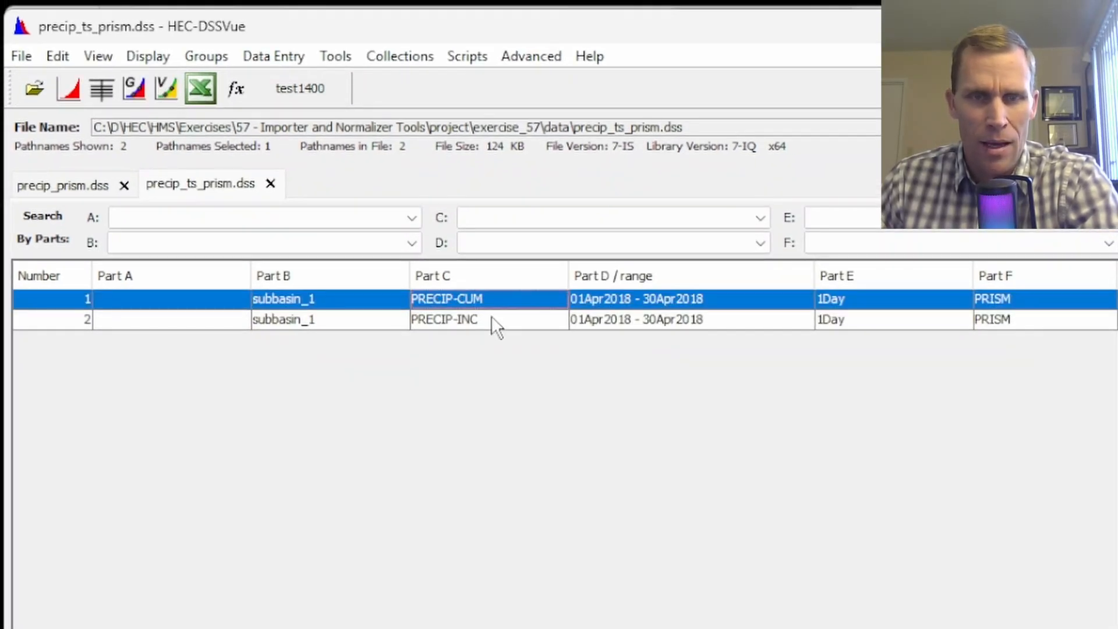
pyautogui.keyDown('shift'); pyautogui.click(491, 320); pyautogui.keyUp('shift')
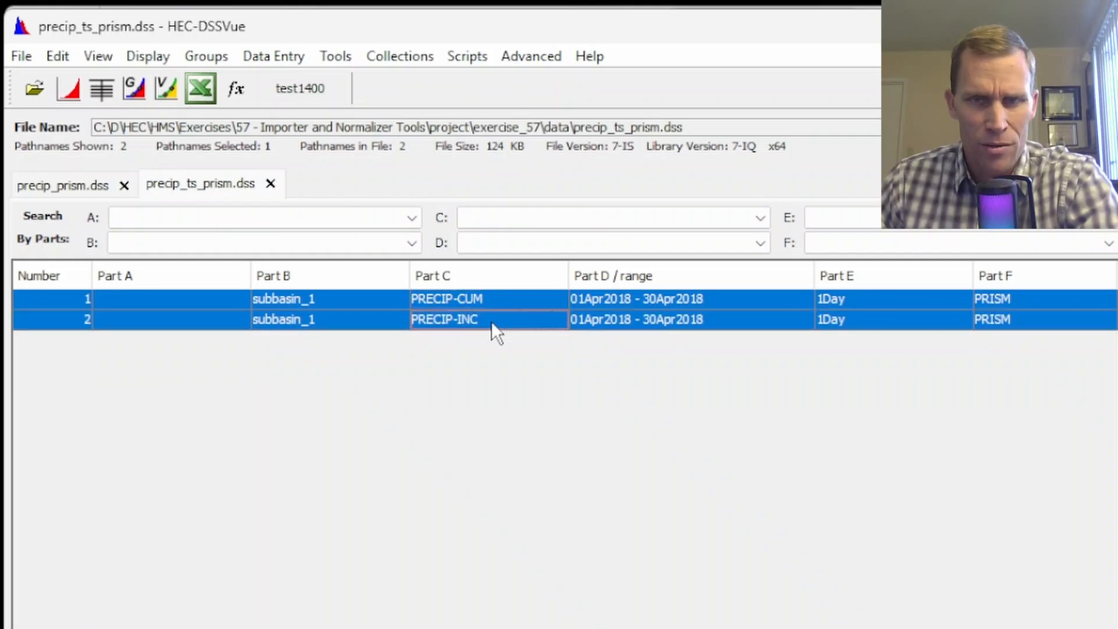
pyautogui.click(107, 86)
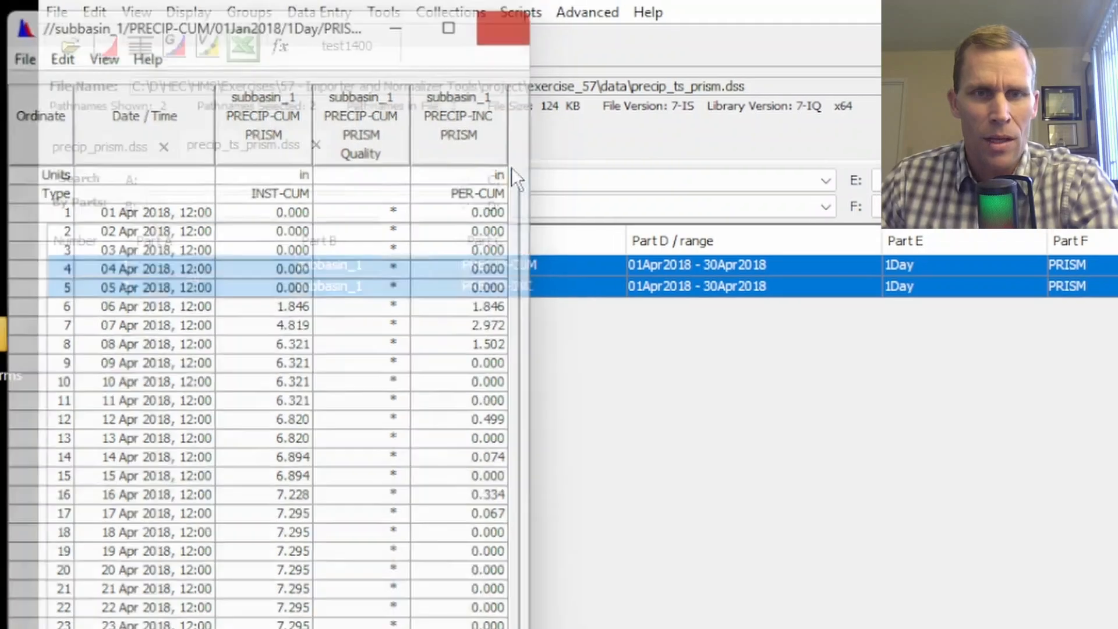
pyautogui.click(510, 23)
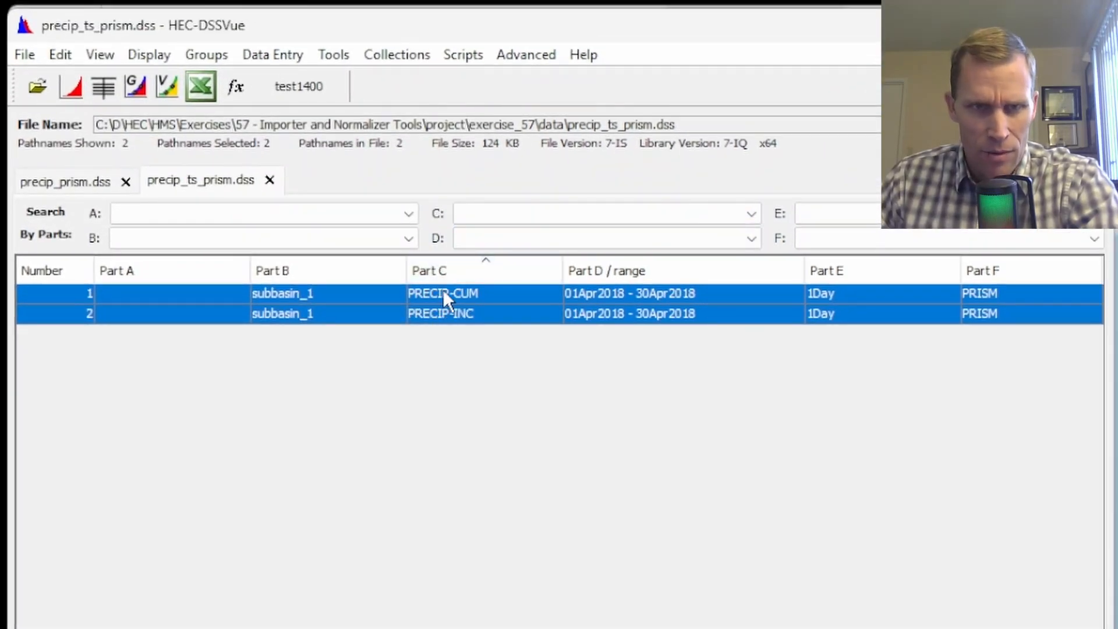
# Plot the subbasin_1 PRECIP-CUM record, tabulate it from the plot to check the month-end cumulative value, and close both windows.
pyautogui.click(442, 291)
pyautogui.click(72, 87)
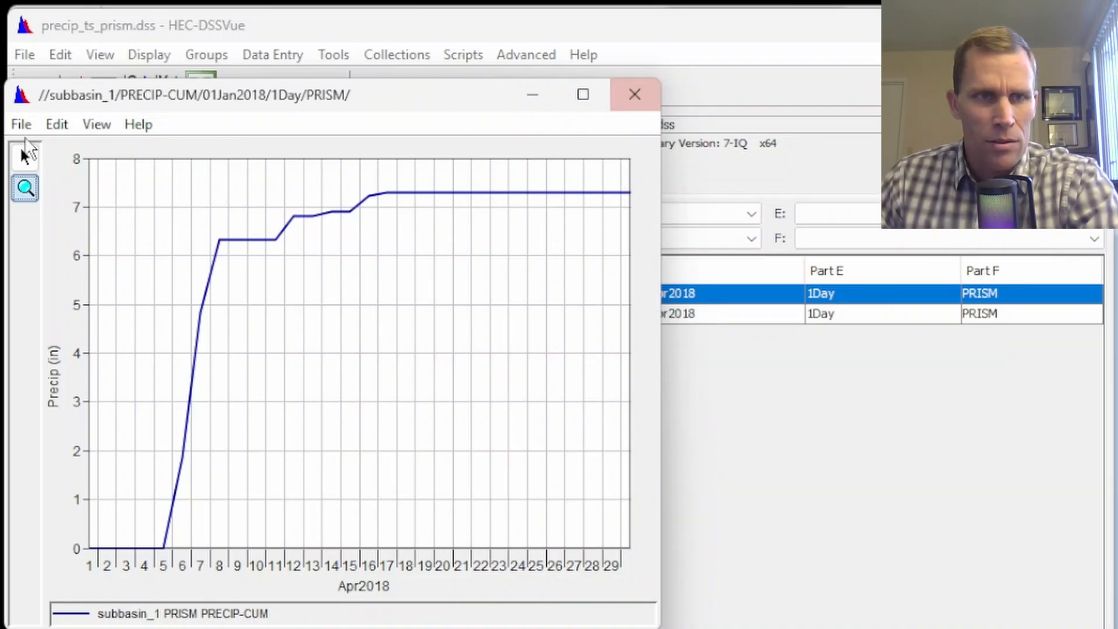
pyautogui.click(23, 124)
pyautogui.click(45, 149)
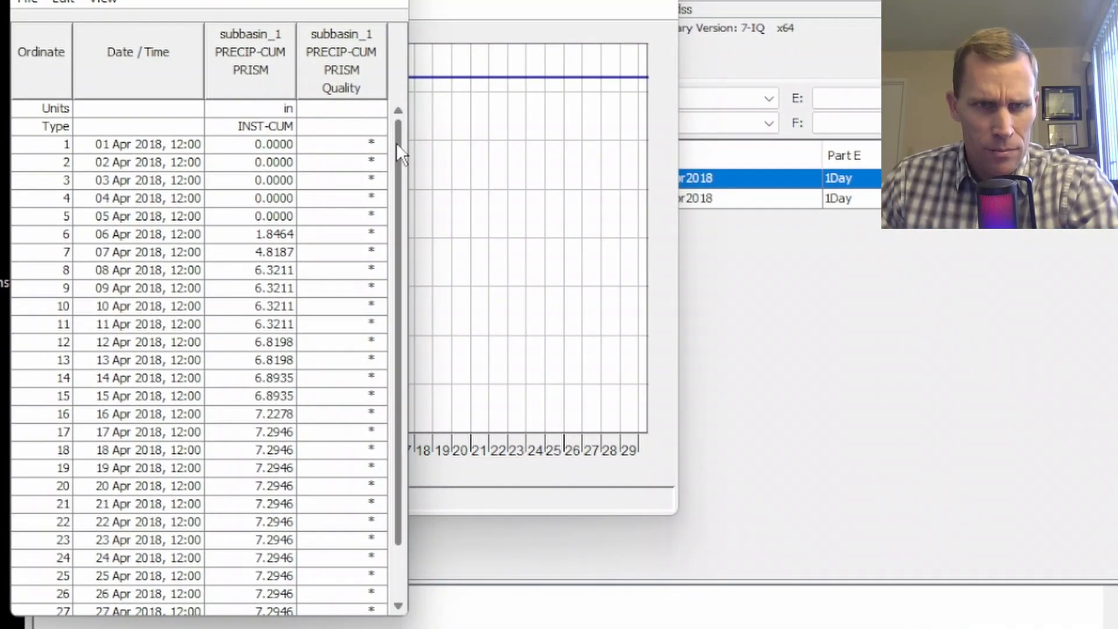
pyautogui.moveTo(382, 238); pyautogui.dragTo(386, 303)
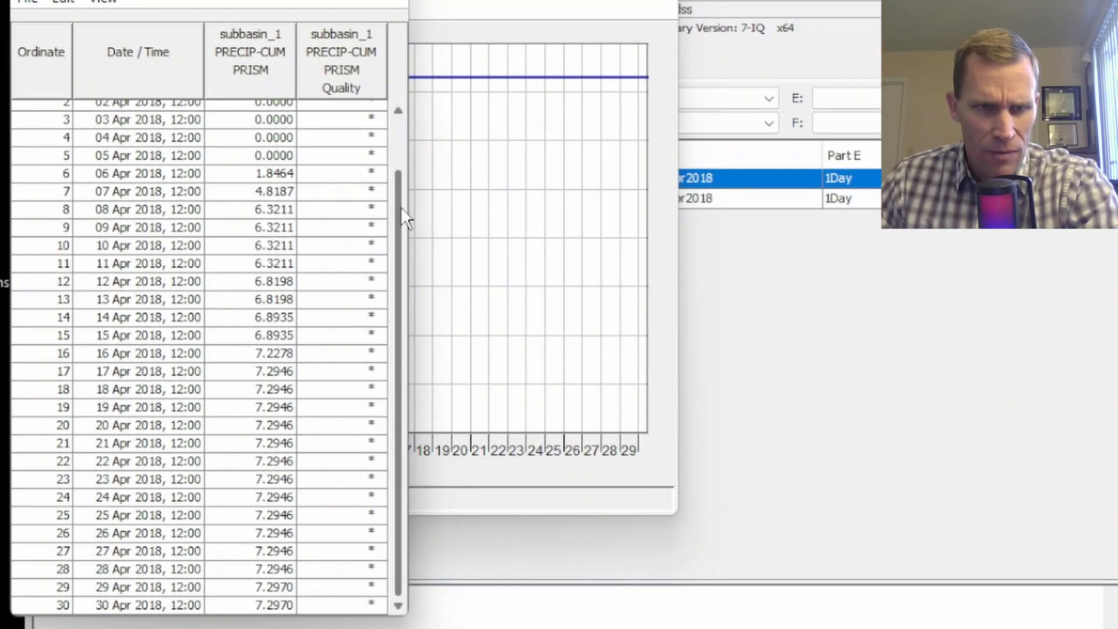
pyautogui.click(272, 606)
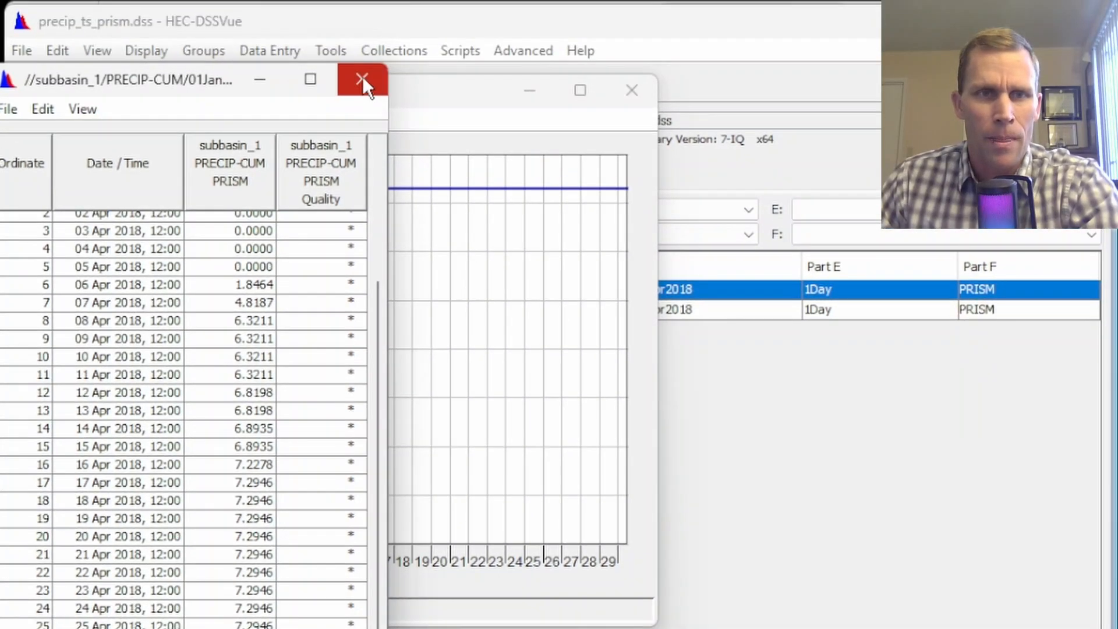
pyautogui.click(362, 78)
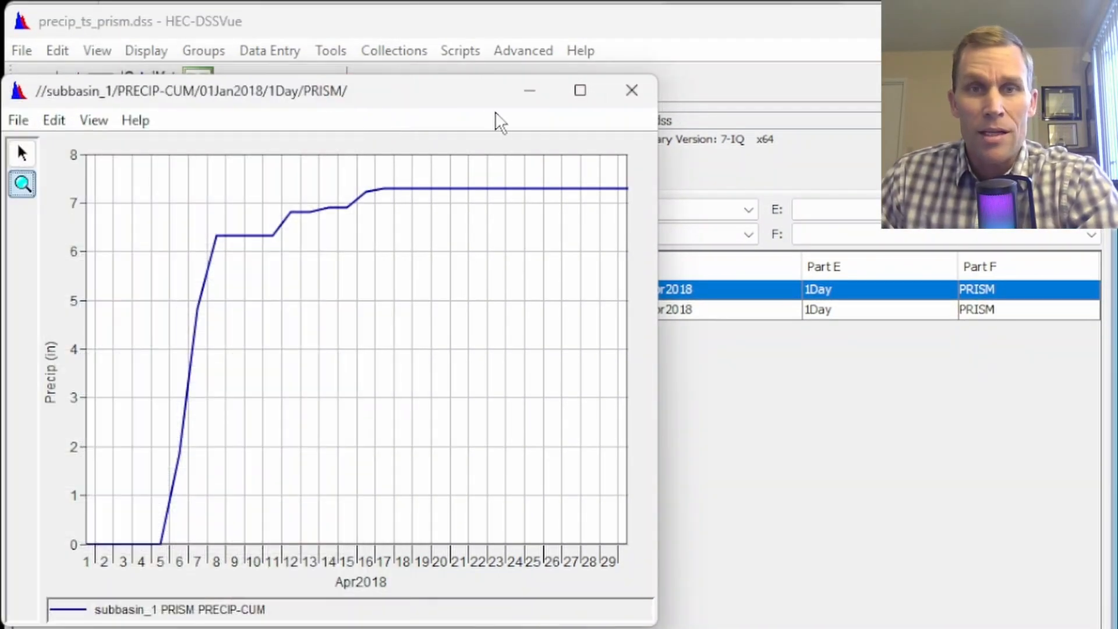
pyautogui.click(635, 89)
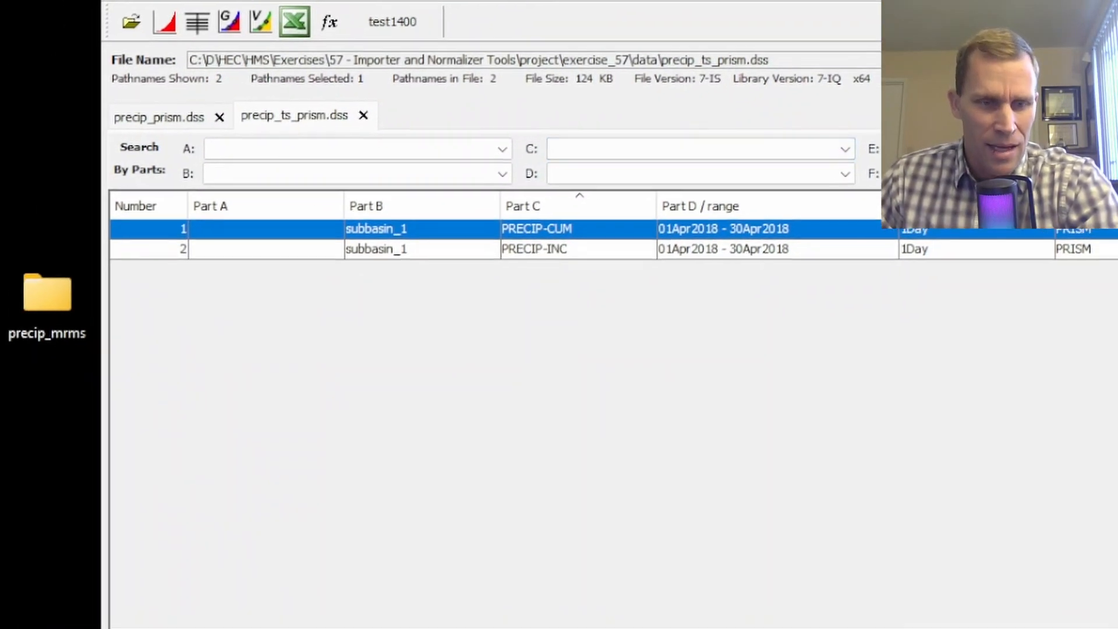
# Switch to File Explorer and create a folder named precip_mrms in the exercise_57\data folder.
pyautogui.hotkey('alt', 'Tab')
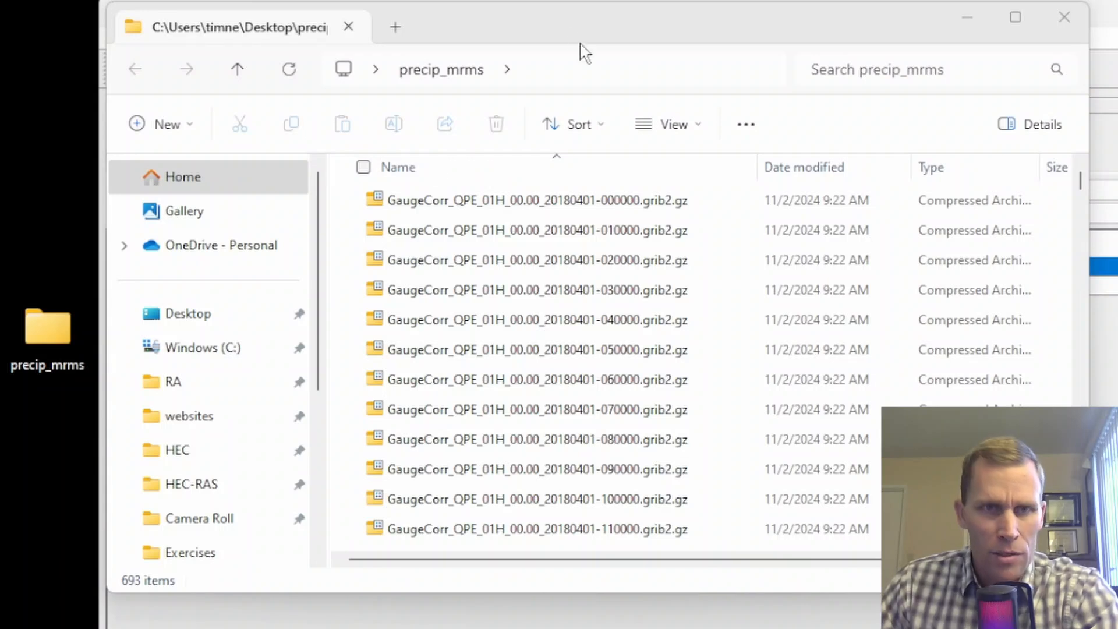
pyautogui.moveTo(540, 28); pyautogui.dragTo(950, 140)
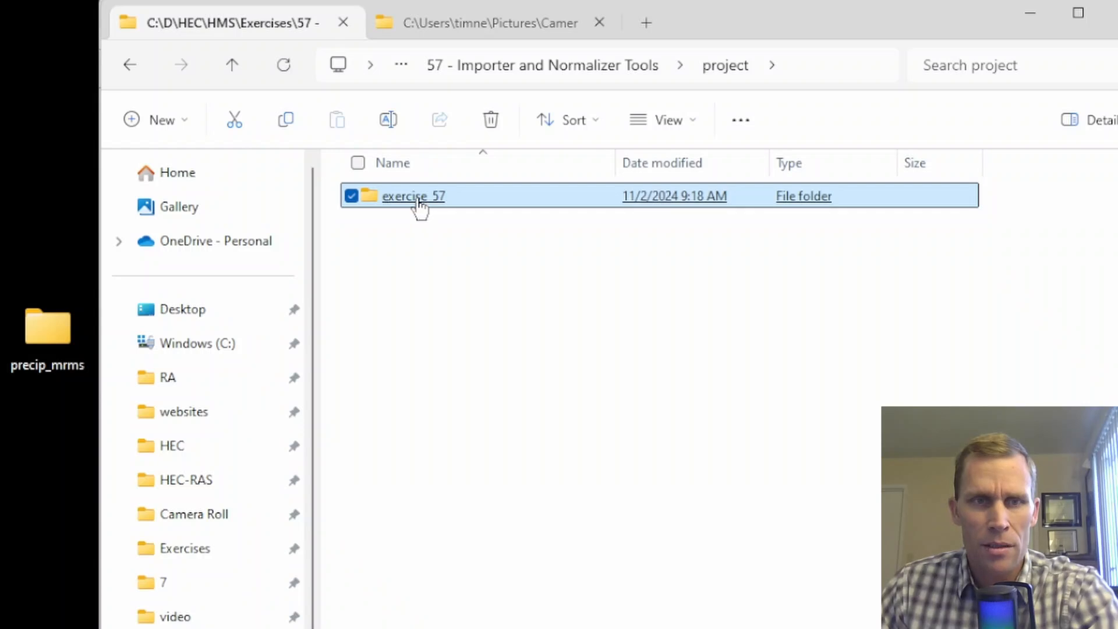
pyautogui.click(419, 202)
pyautogui.click(396, 231)
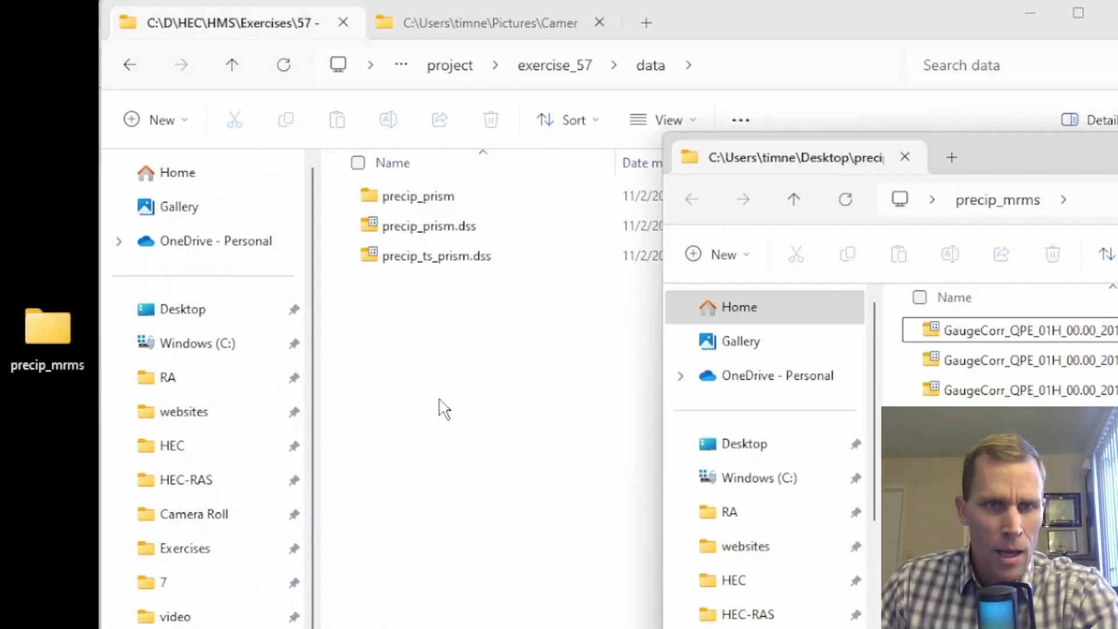
pyautogui.click(444, 409)
pyautogui.rightClick(442, 408)
pyautogui.moveTo(687, 567)
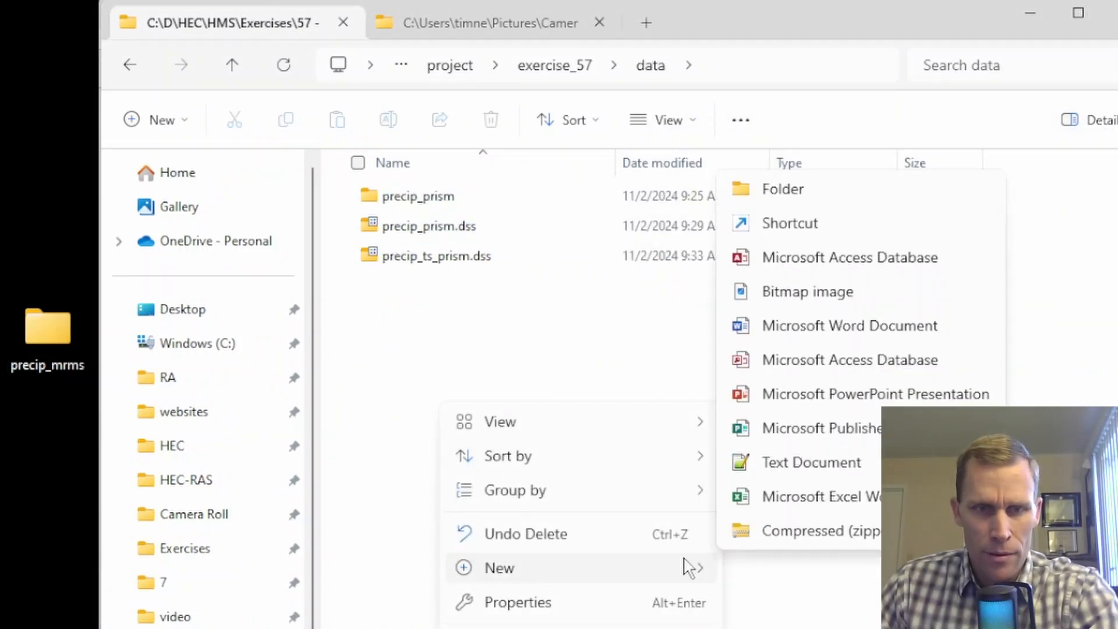
pyautogui.click(781, 190)
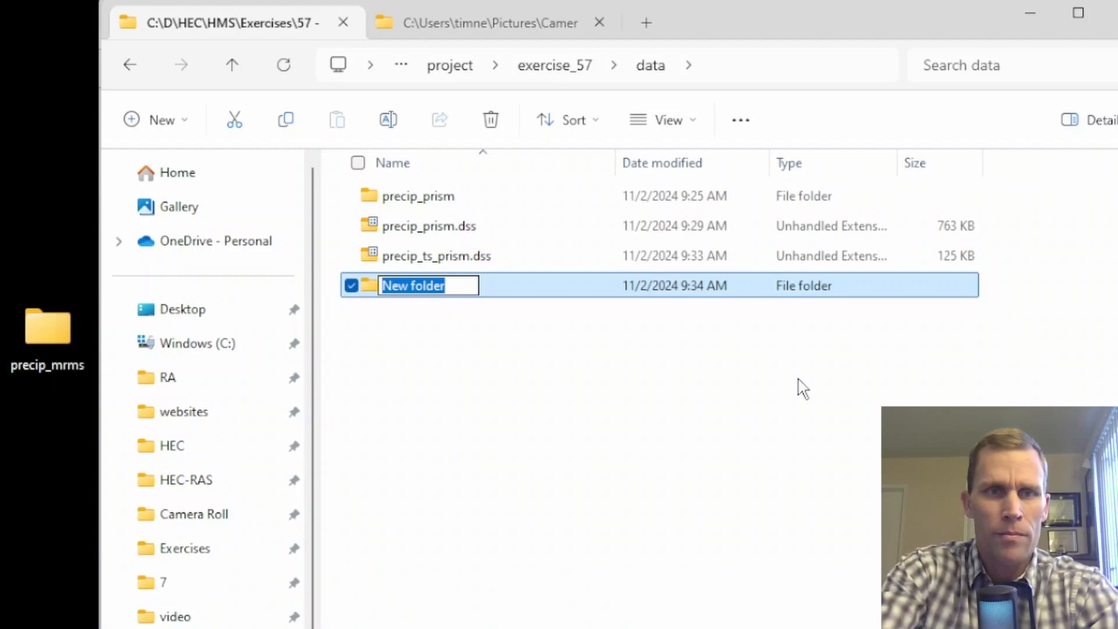
pyautogui.write('precip_mrm')
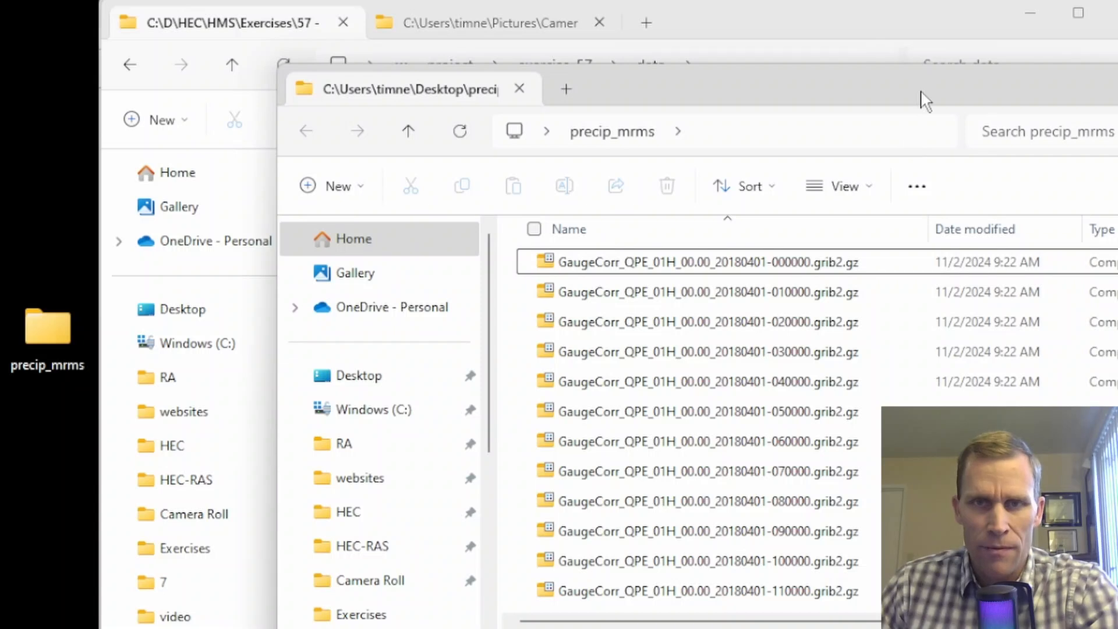
# Extract all the .grib2.gz archives in the desktop precip_mrms folder into that same folder with 7-Zip.
pyautogui.moveTo(921, 99); pyautogui.dragTo(823, 64)
pyautogui.hotkey('ctrl', 'a')
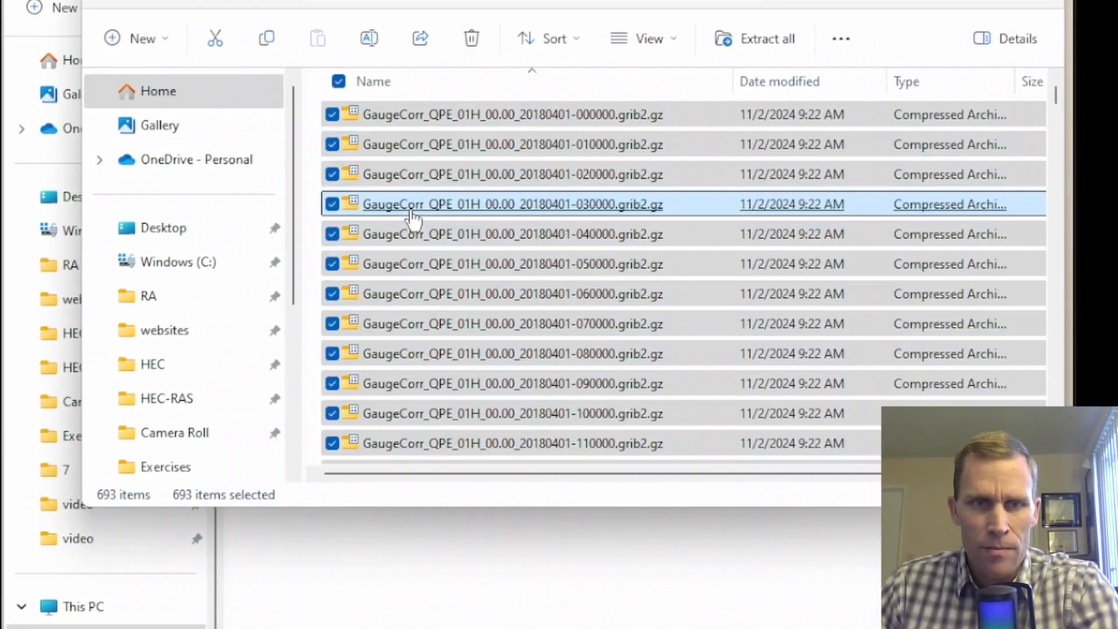
pyautogui.rightClick(504, 377)
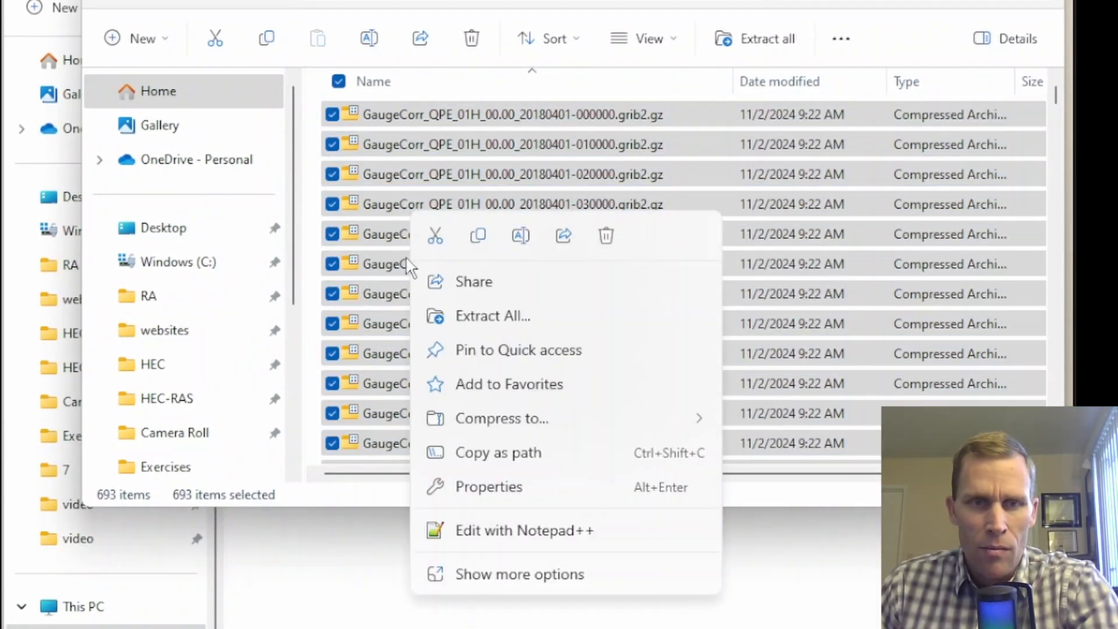
pyautogui.click(510, 580)
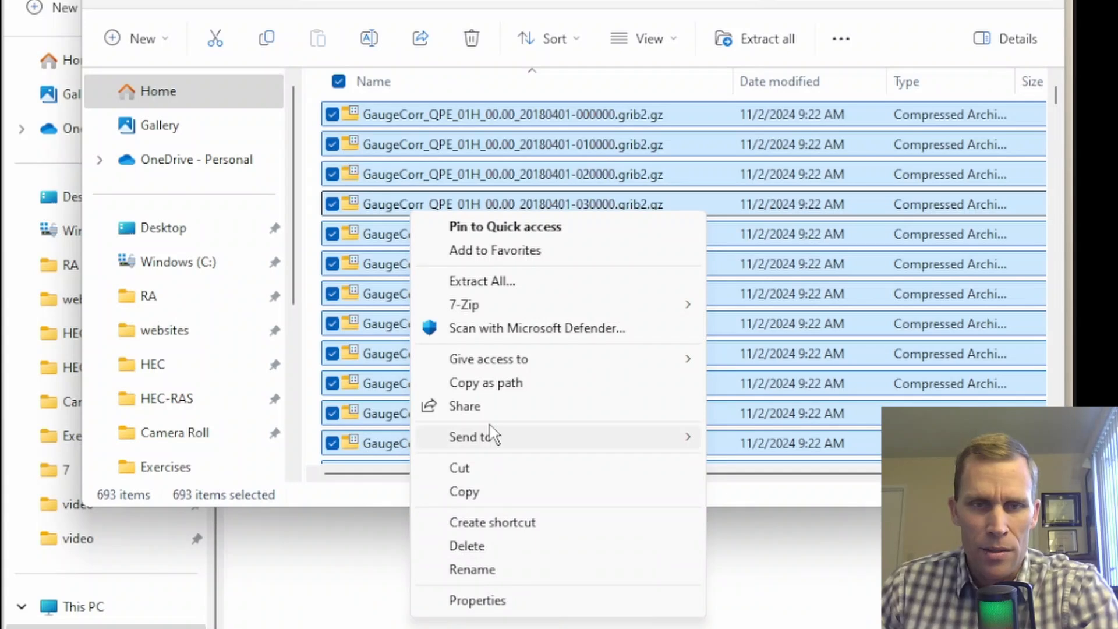
pyautogui.moveTo(475, 312)
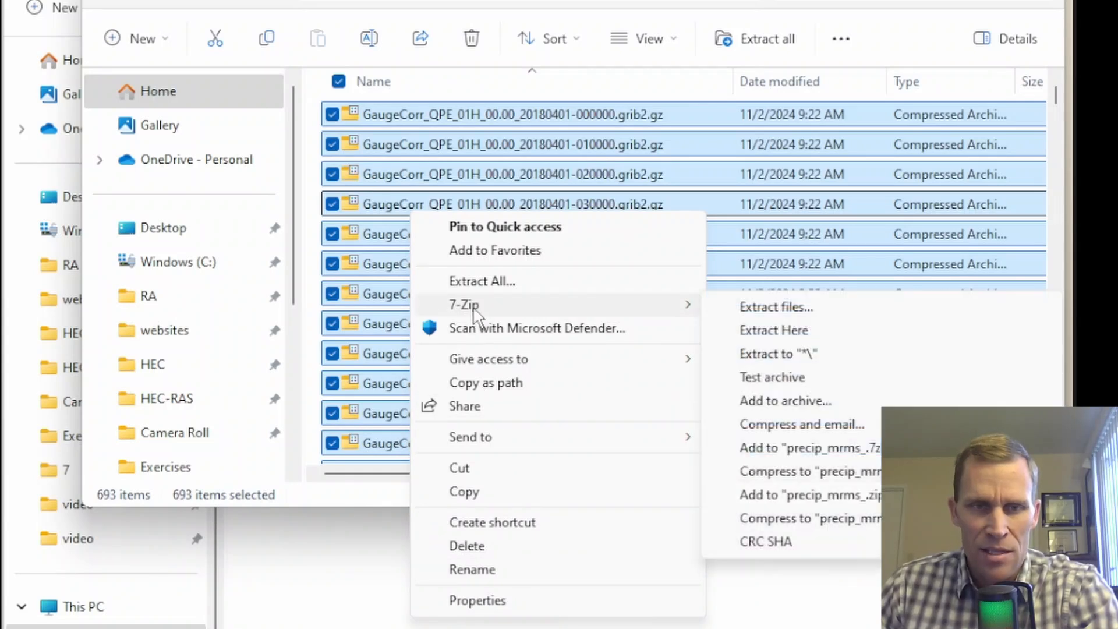
pyautogui.click(766, 329)
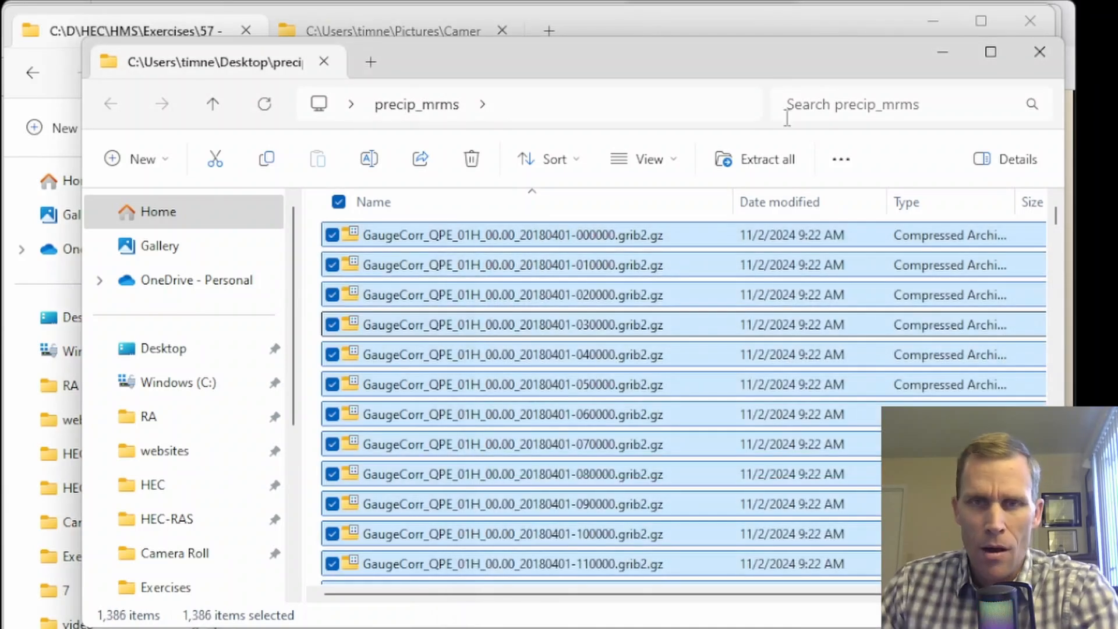
# Delete all the compressed GaugeCorr .grib2.gz files from the desktop precip_mrms folder, keeping the extracted MRMS .grib2 files.
pyautogui.moveTo(764, 67); pyautogui.dragTo(693, 33)
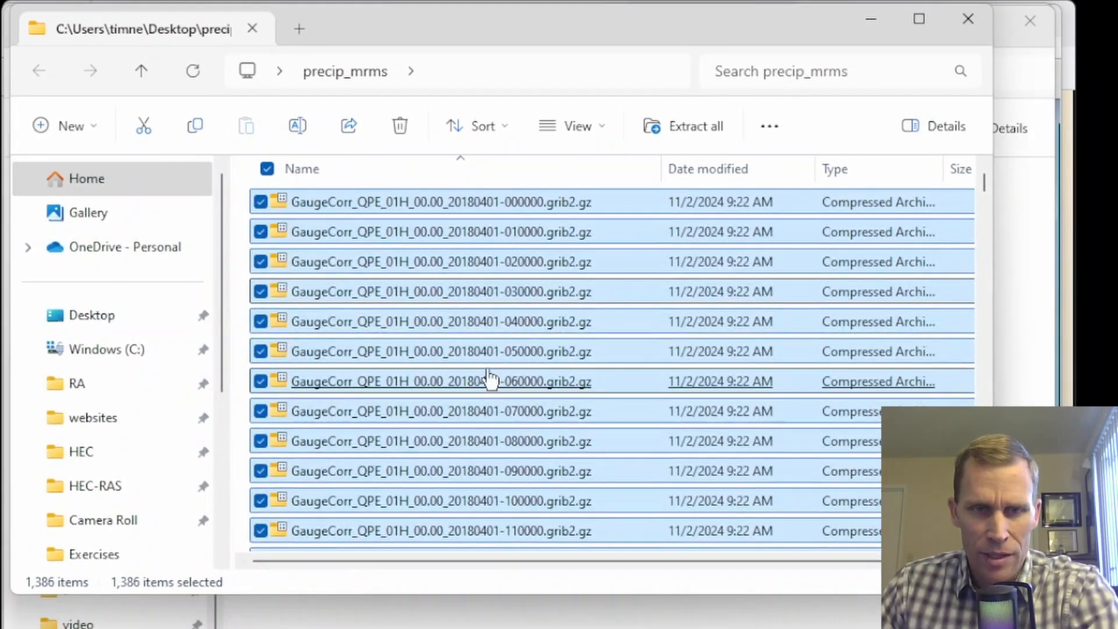
pyautogui.moveTo(993, 594); pyautogui.dragTo(1052, 628)
pyautogui.click(906, 251)
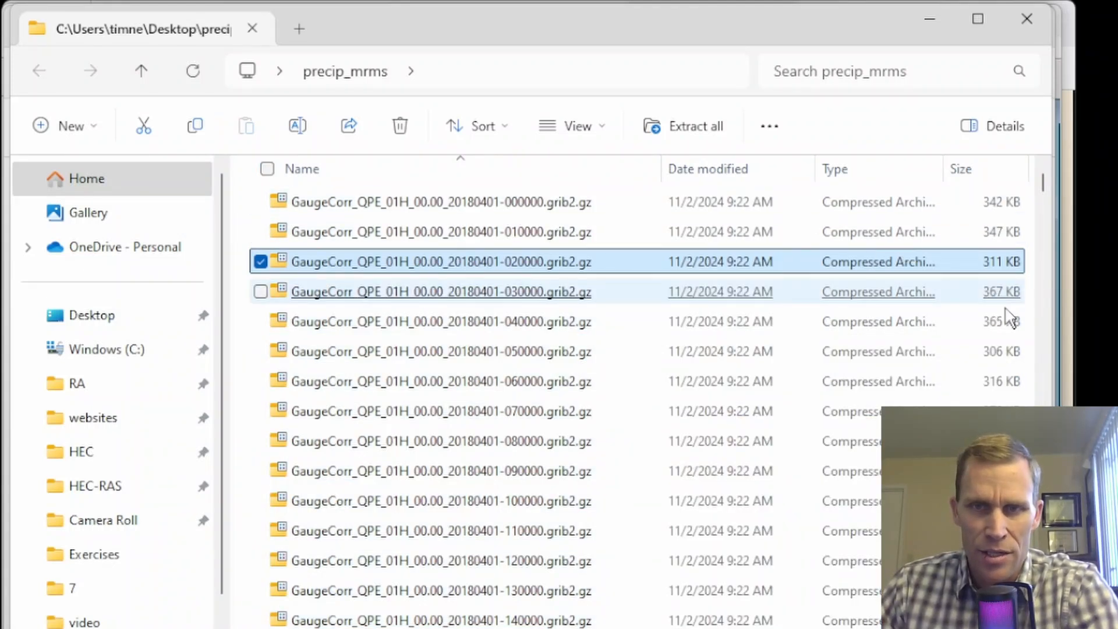
pyautogui.moveTo(1055, 331); pyautogui.dragTo(1091, 341)
pyautogui.keyDown('shift'); pyautogui.click(488, 377); pyautogui.keyUp('shift')
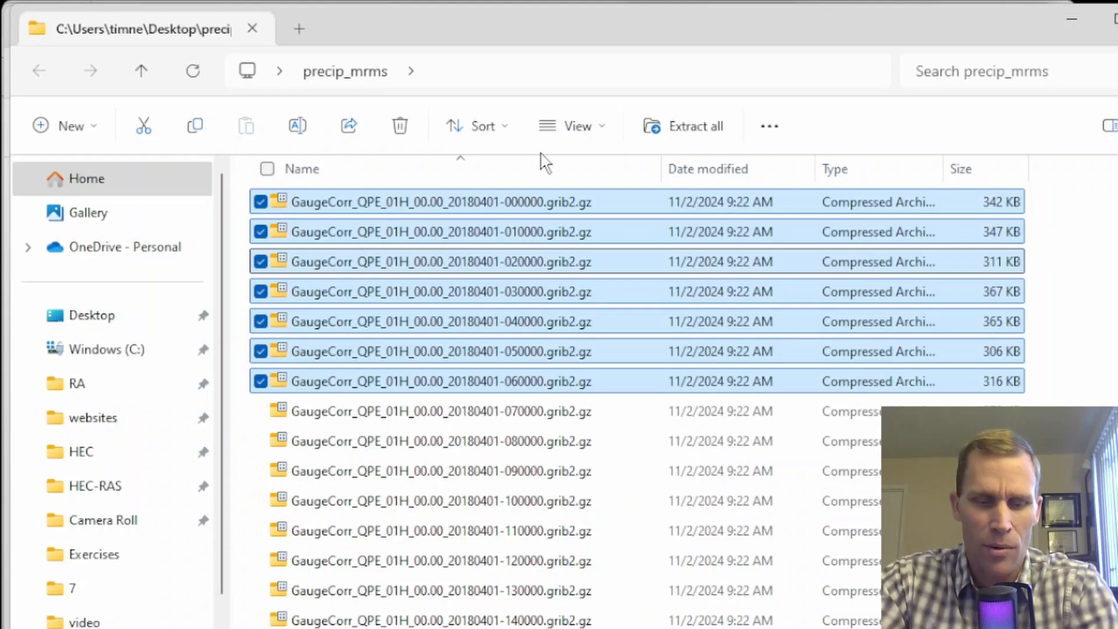
pyautogui.hotkey('shift', 'End')
pyautogui.scroll(-20, 545, 161)
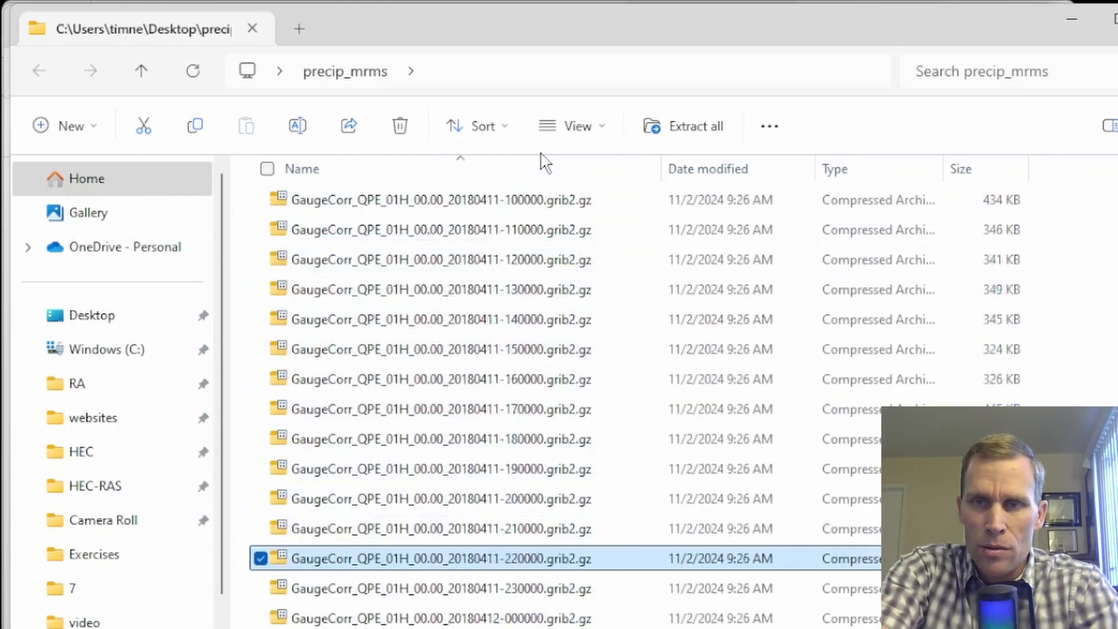
pyautogui.scroll(-20, 541, 154)
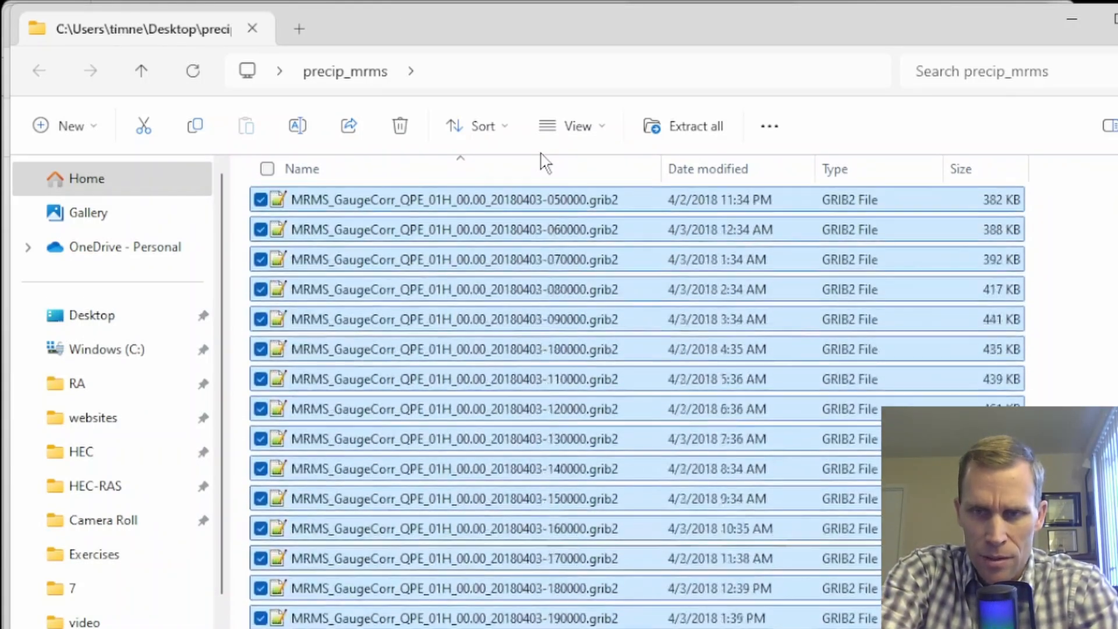
pyautogui.scroll(20, 541, 154)
pyautogui.scroll(-1, 544, 163)
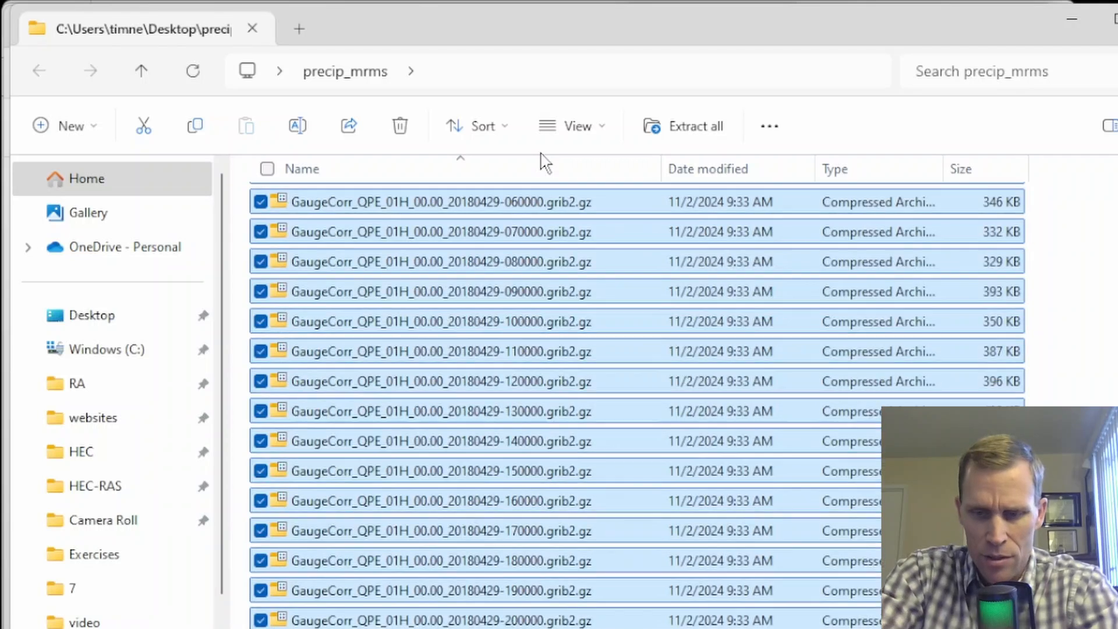
pyautogui.scroll(-4, 544, 161)
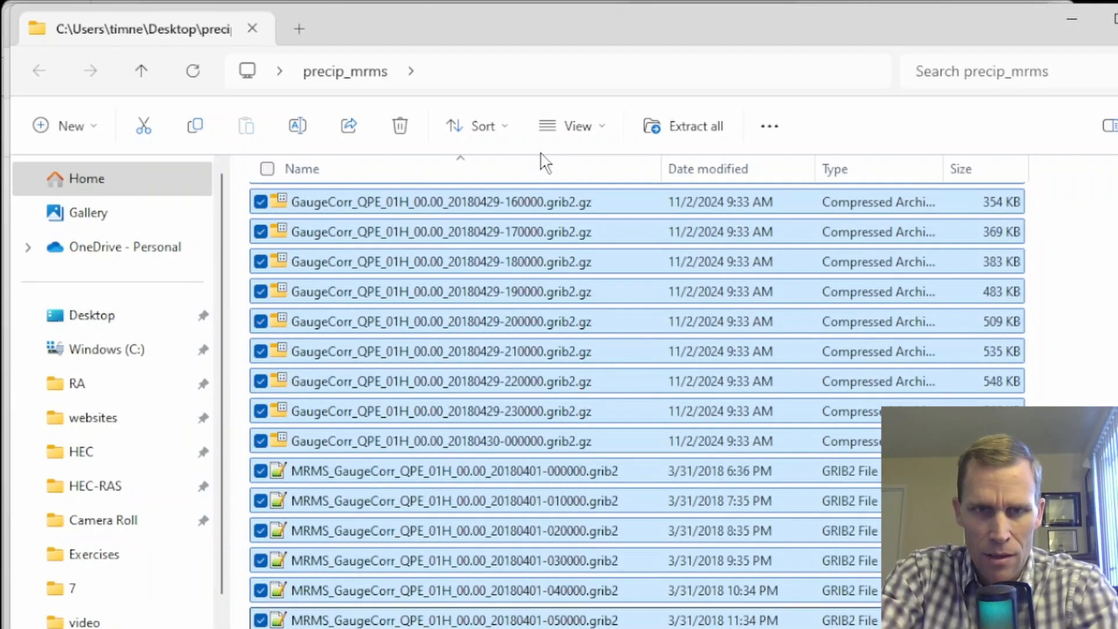
pyautogui.hotkey('shift', 'Up')
pyautogui.hotkey('shift', 'Up')
pyautogui.hotkey('shift', 'Up')
pyautogui.hotkey('shift', 'Up')
pyautogui.hotkey('shift', 'Up')
pyautogui.hotkey('shift', 'Down')
pyautogui.hotkey('shift', 'Down')
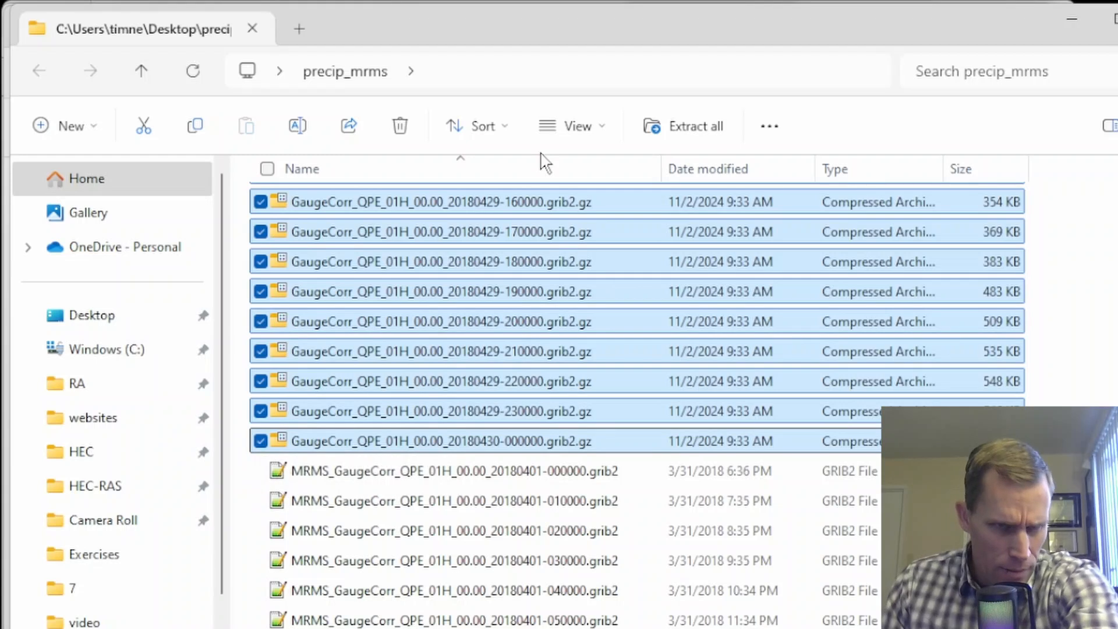
pyautogui.press('Delete')
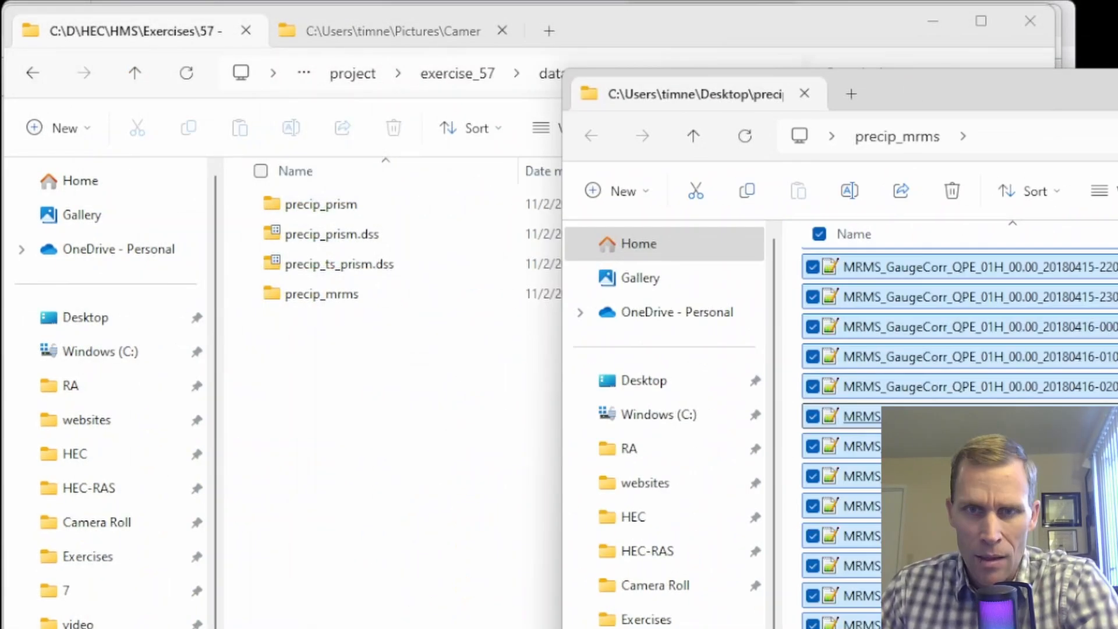
# Move all the extracted MRMS .grib2 files from the desktop folder into exercise_57\data\precip_mrms.
pyautogui.moveTo(931, 326); pyautogui.dragTo(345, 306)
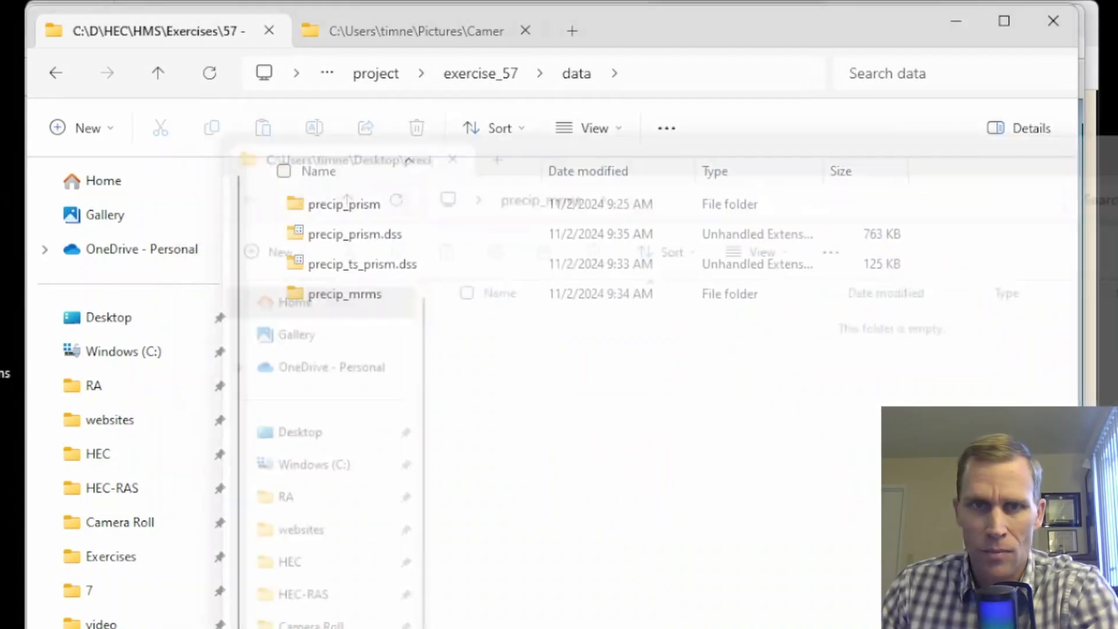
pyautogui.moveTo(14, 227); pyautogui.dragTo(68, 473)
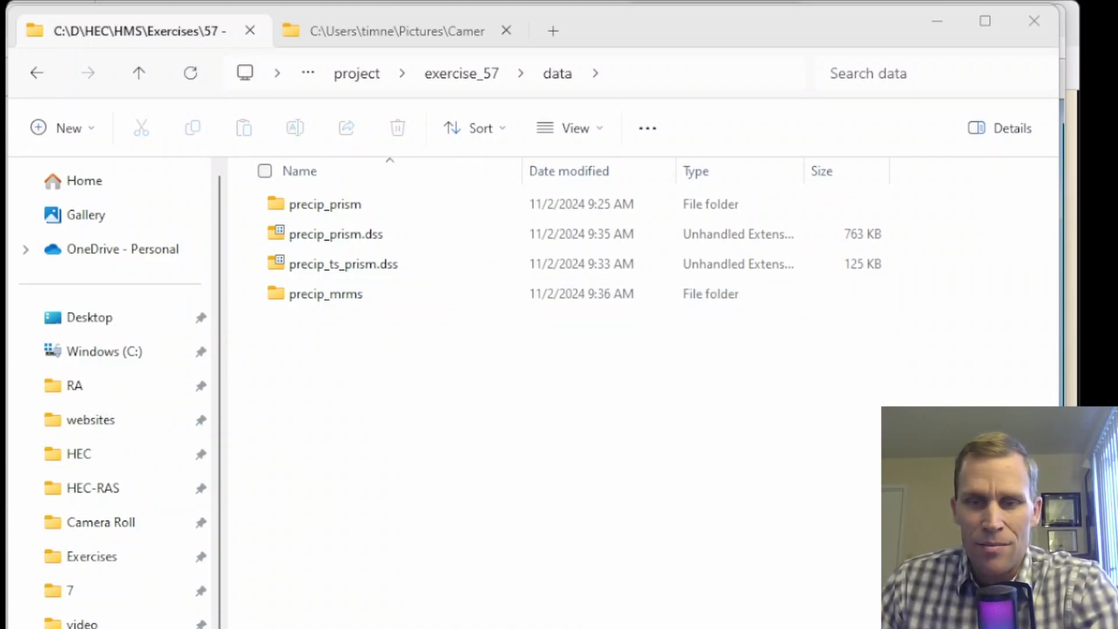
# Switch to HEC-HMS and add all the grib2 files in data\precip_mrms to a new gridded data import.
pyautogui.hotkey('alt', 'Tab')
pyautogui.click(24, 48)
pyautogui.moveTo(94, 135)
pyautogui.moveTo(288, 319)
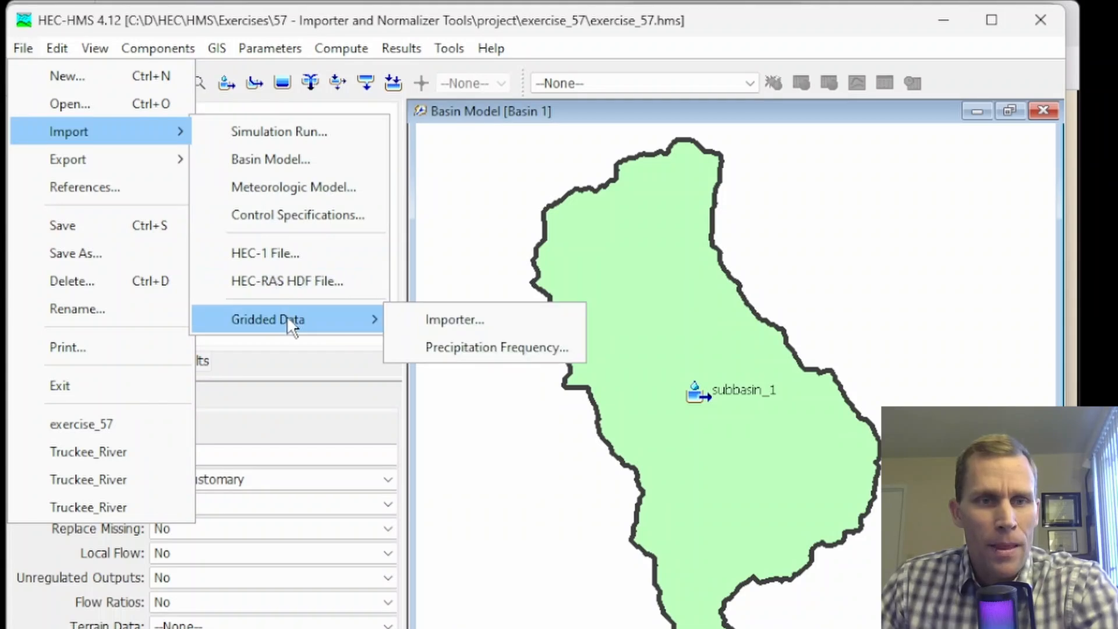
pyautogui.click(443, 314)
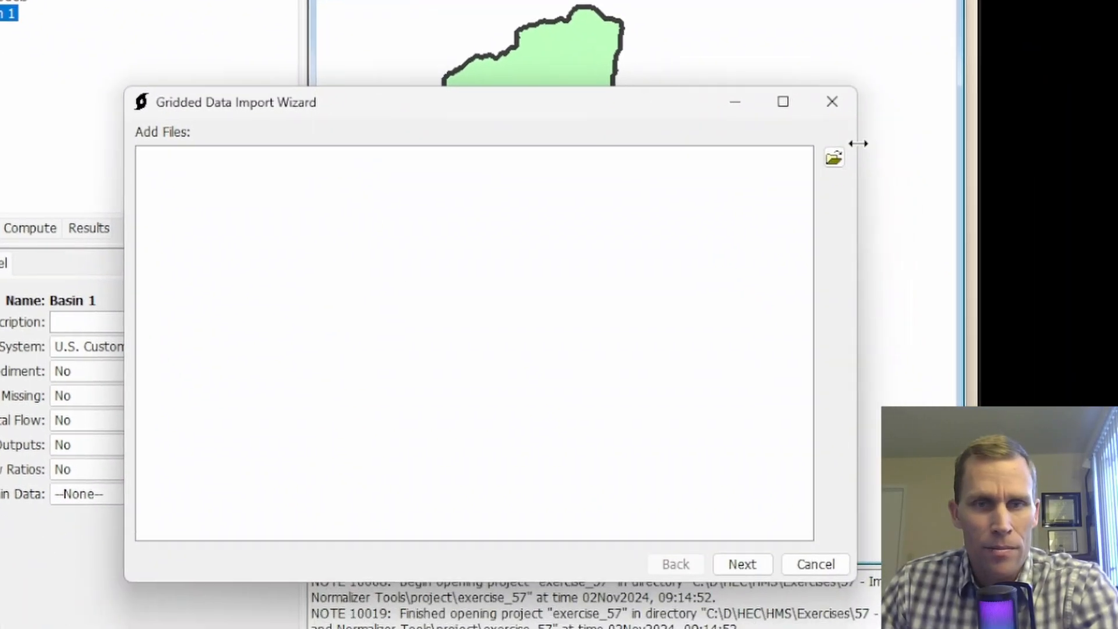
pyautogui.click(833, 157)
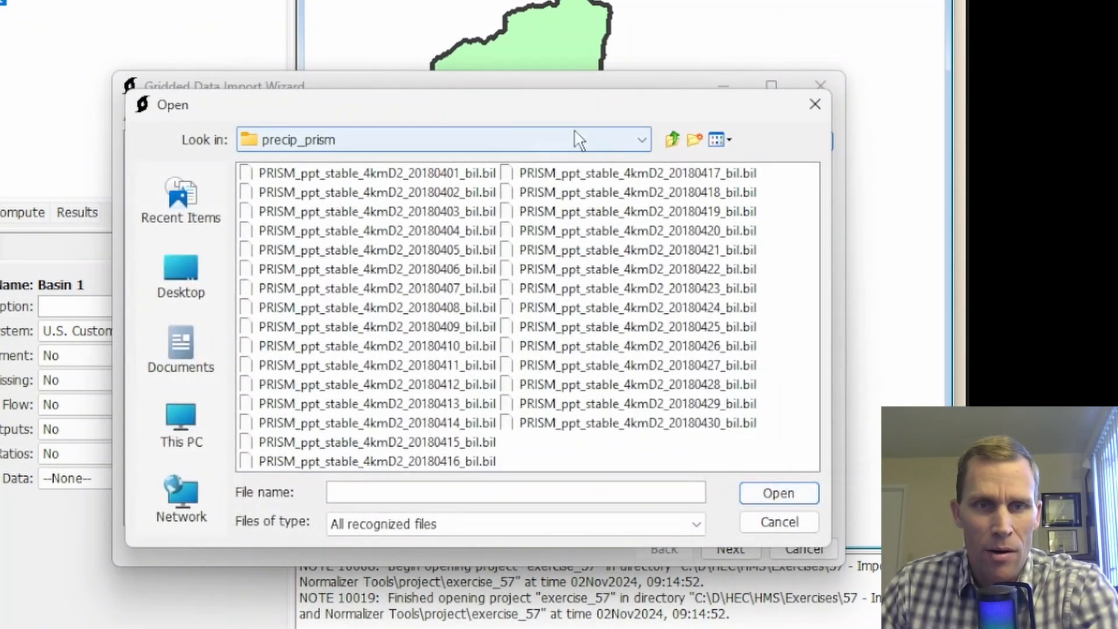
pyautogui.click(673, 140)
pyautogui.click(309, 177)
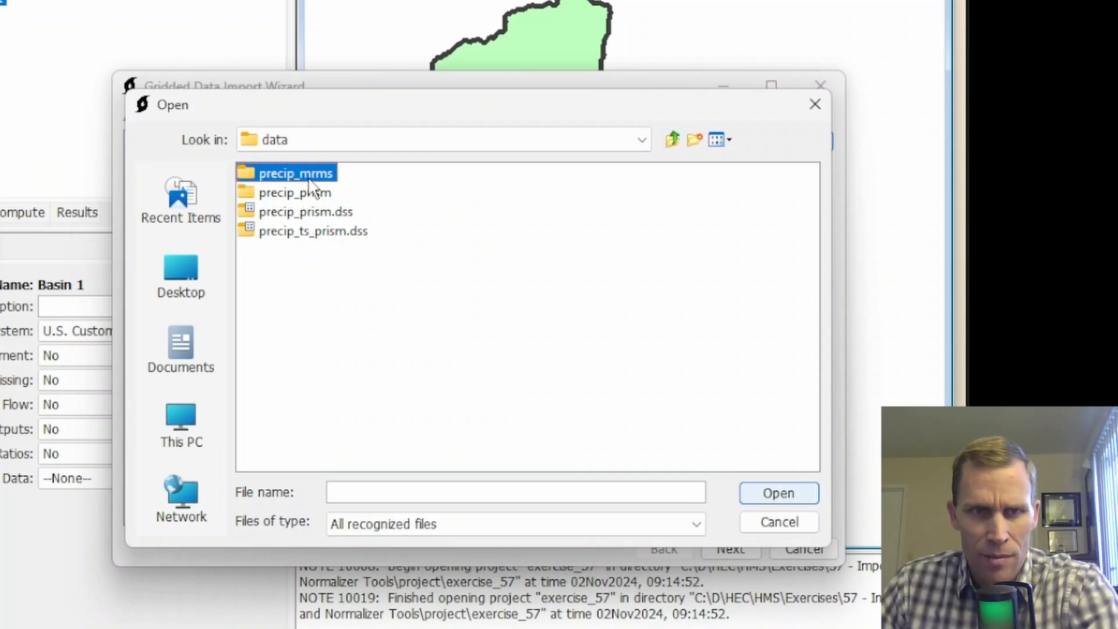
pyautogui.doubleClick(309, 175)
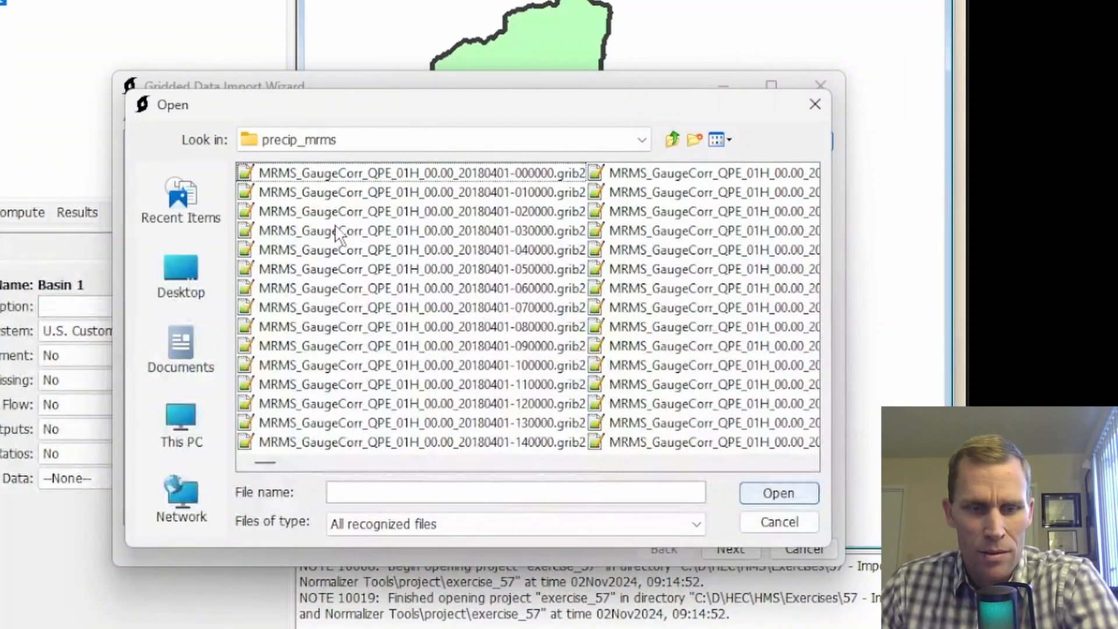
pyautogui.hotkey('ctrl', 'a')
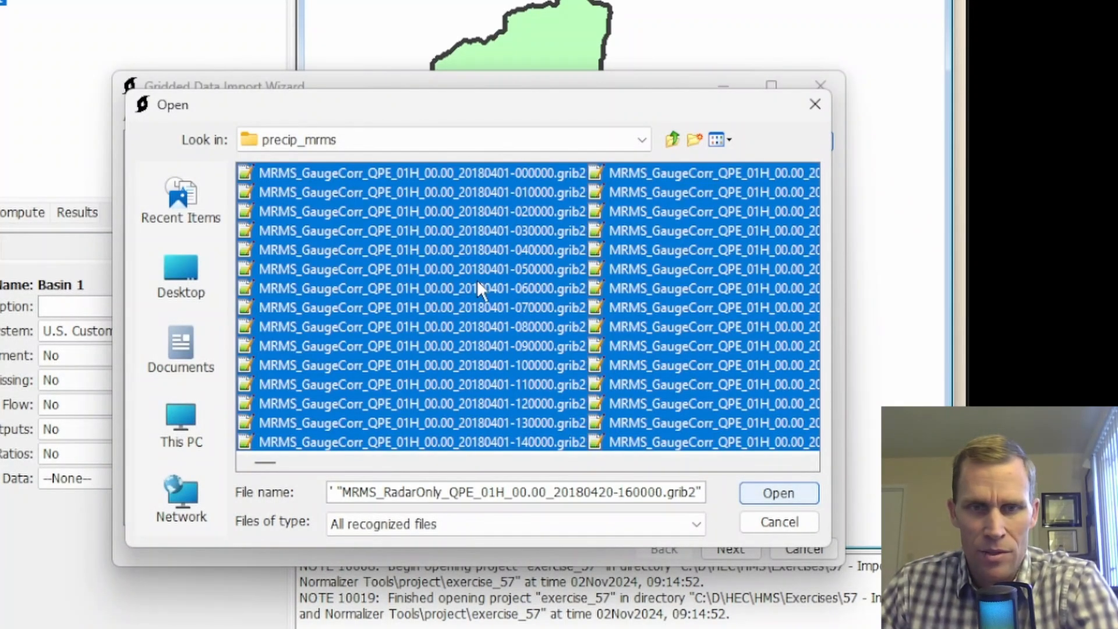
pyautogui.click(786, 490)
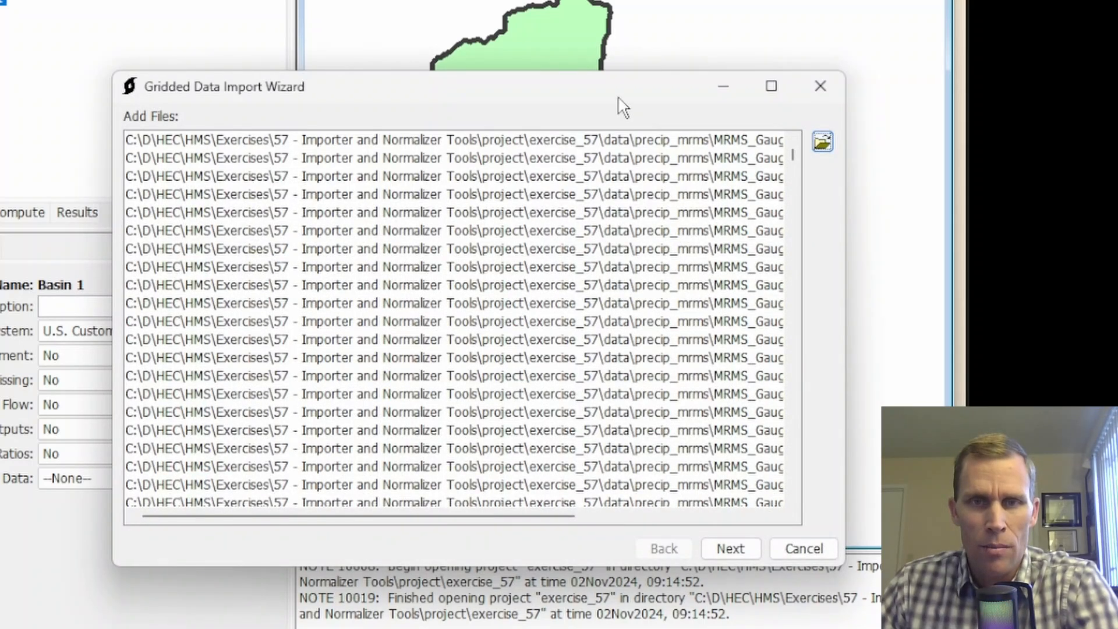
pyautogui.moveTo(623, 108); pyautogui.dragTo(608, 95)
pyautogui.click(715, 535)
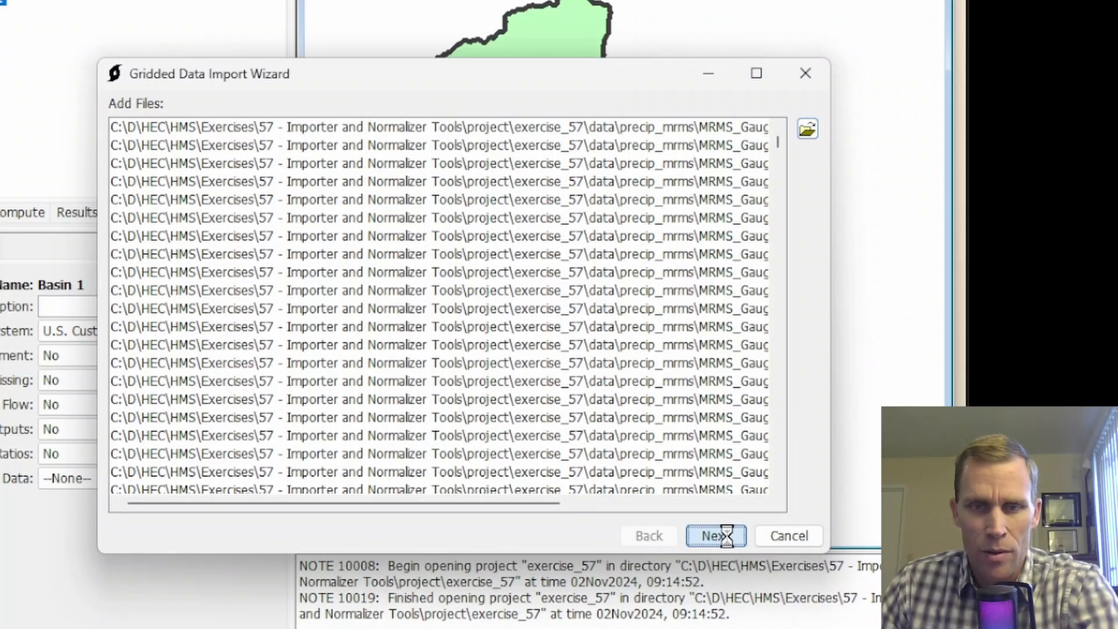
# Choose GaugeCorrQPE01H_altitude_above_msl as the only variable to import.
pyautogui.click(130, 128)
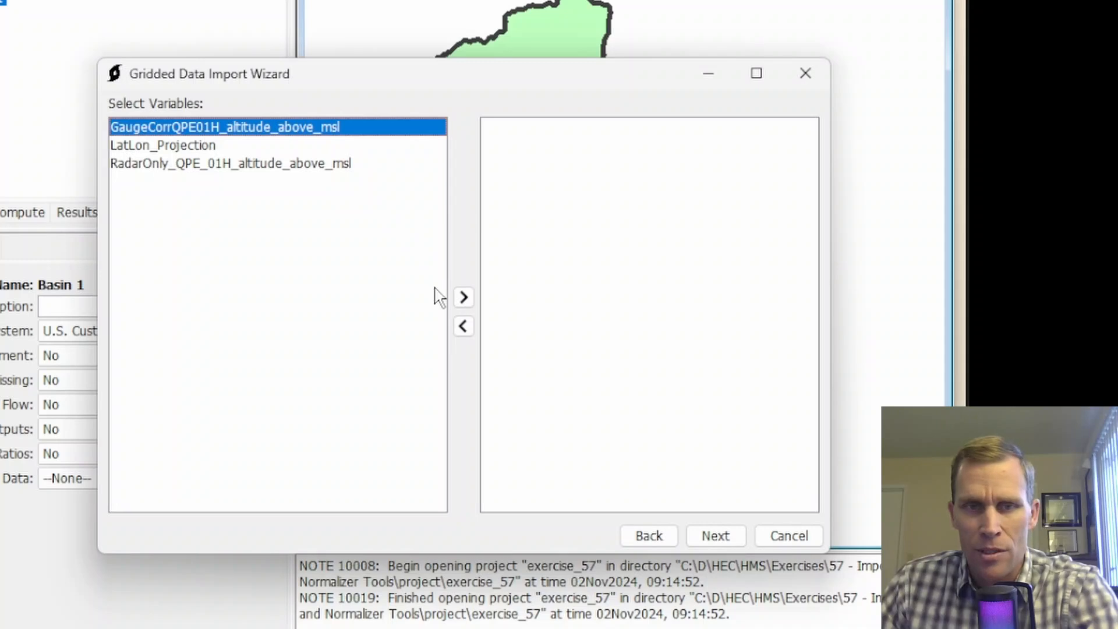
pyautogui.click(463, 297)
pyautogui.click(715, 536)
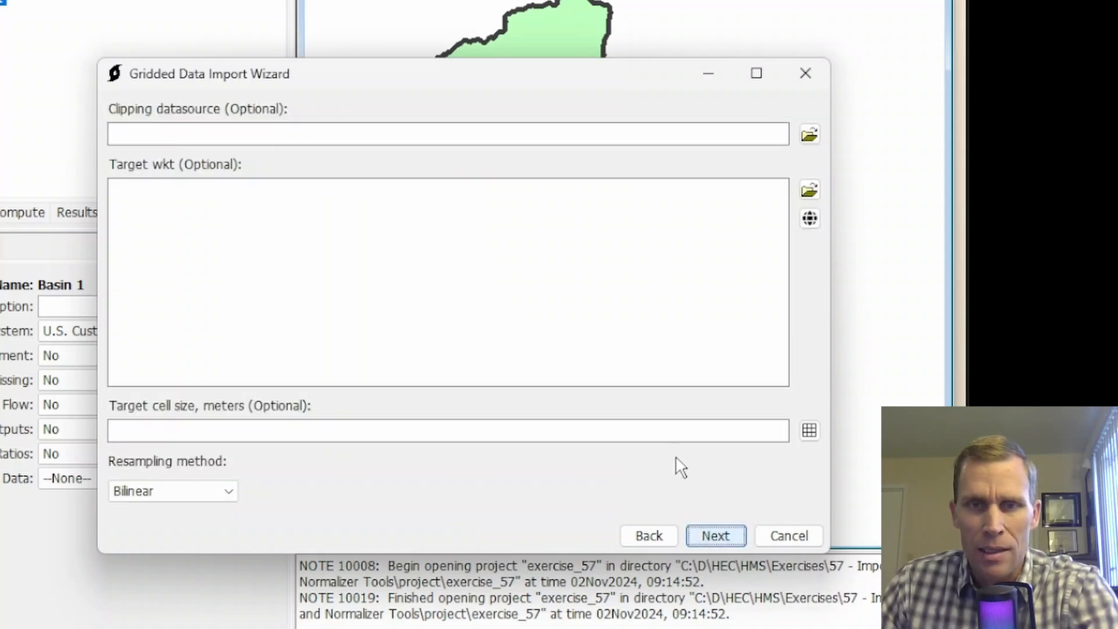
# Set watershed.shp from the gis folder as the clipping datasource for the import.
pyautogui.click(809, 134)
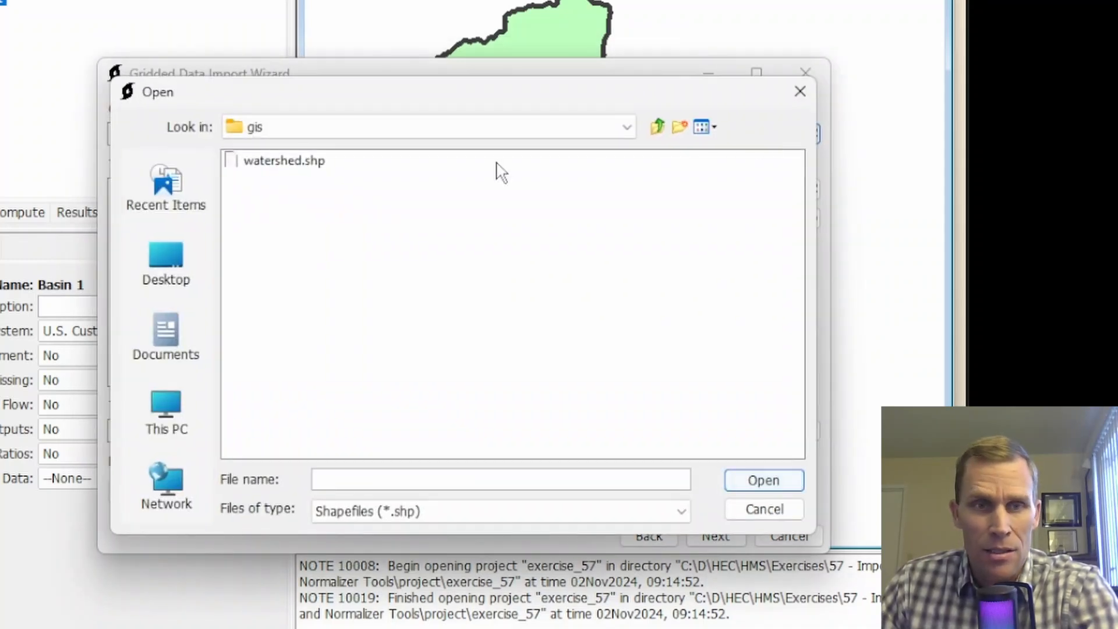
pyautogui.click(273, 162)
pyautogui.click(751, 483)
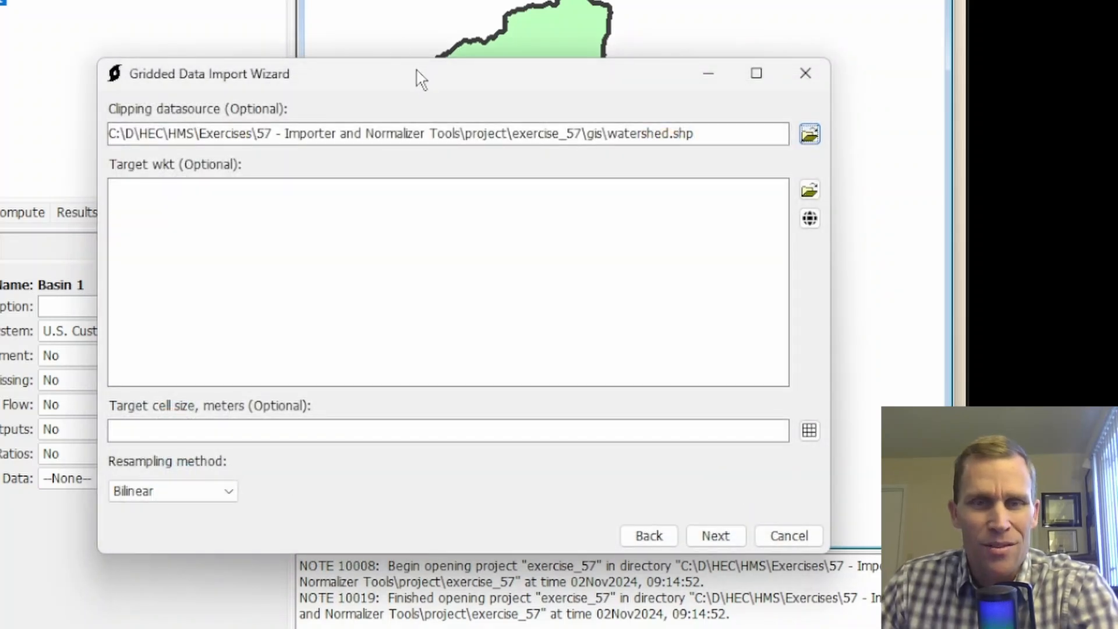
pyautogui.moveTo(420, 78); pyautogui.dragTo(388, 57)
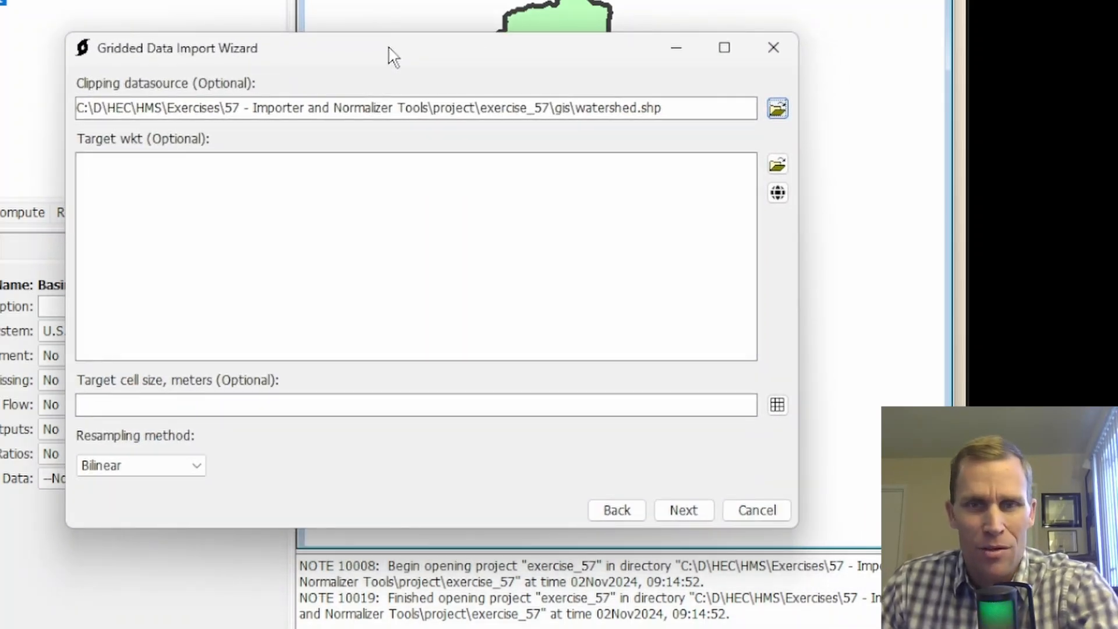
# Set the target projection to Albers Conic Equal Area (EPSG 5070) with a 50-meter cell size and bilinear resampling.
pyautogui.click(778, 193)
pyautogui.click(444, 309)
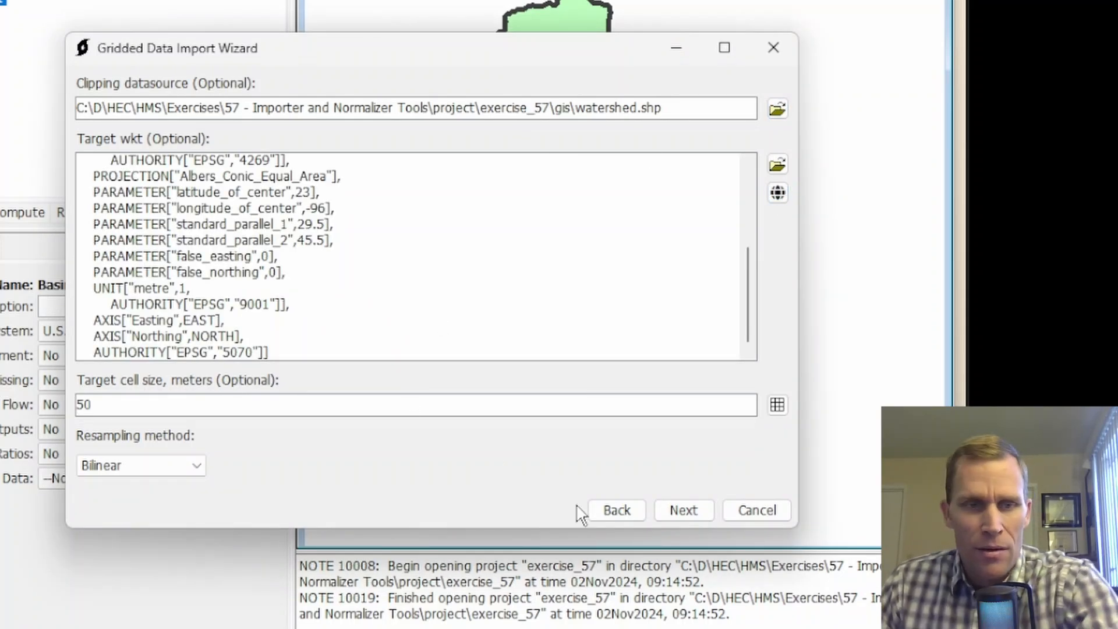
pyautogui.click(670, 508)
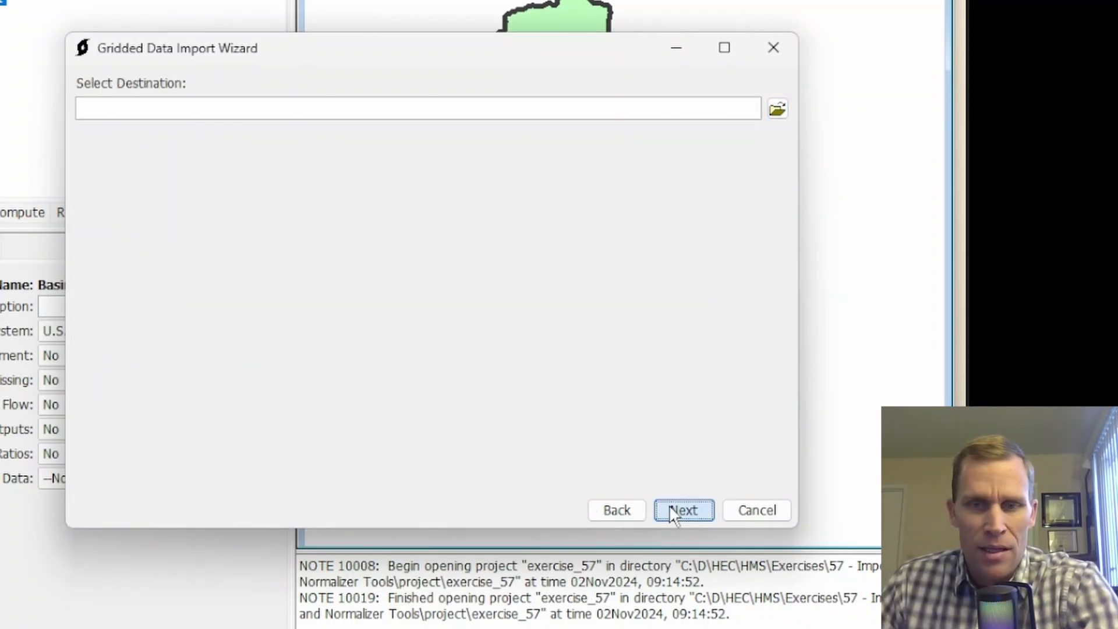
# Import the grids into a new precip_mrms.dss in the data folder with Part F MRMS, and close the import wizard.
pyautogui.click(777, 109)
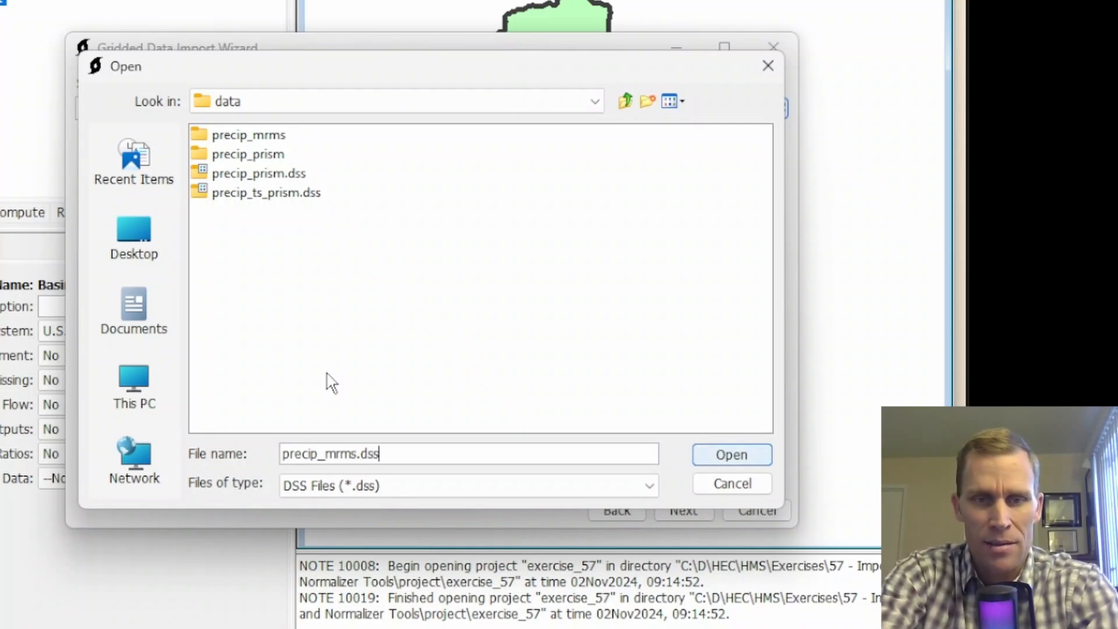
pyautogui.click(710, 456)
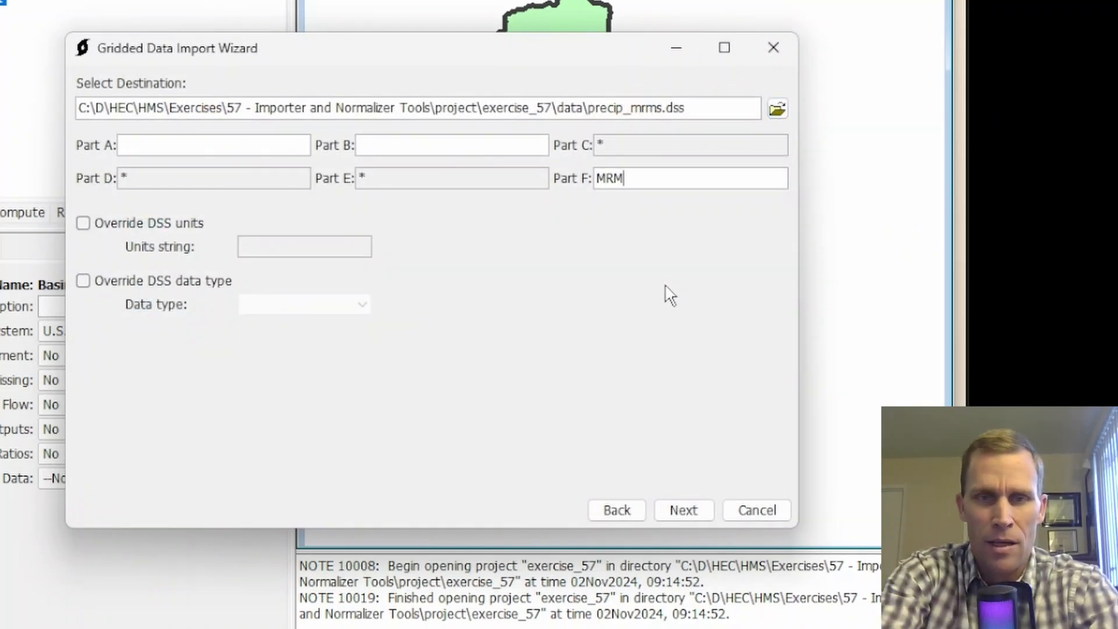
pyautogui.click(672, 509)
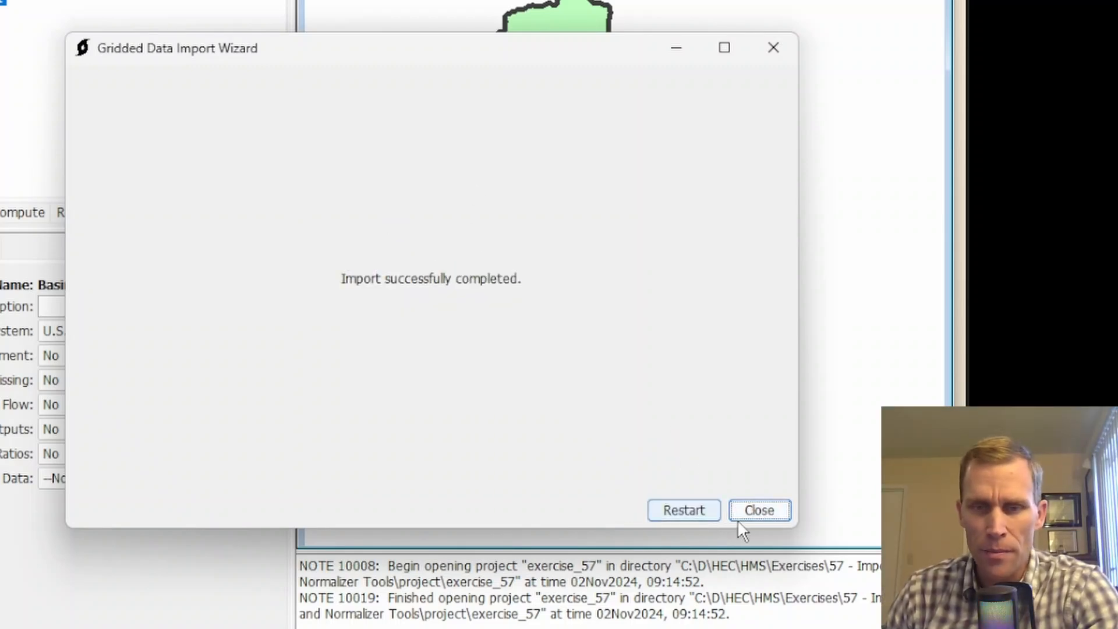
pyautogui.click(762, 506)
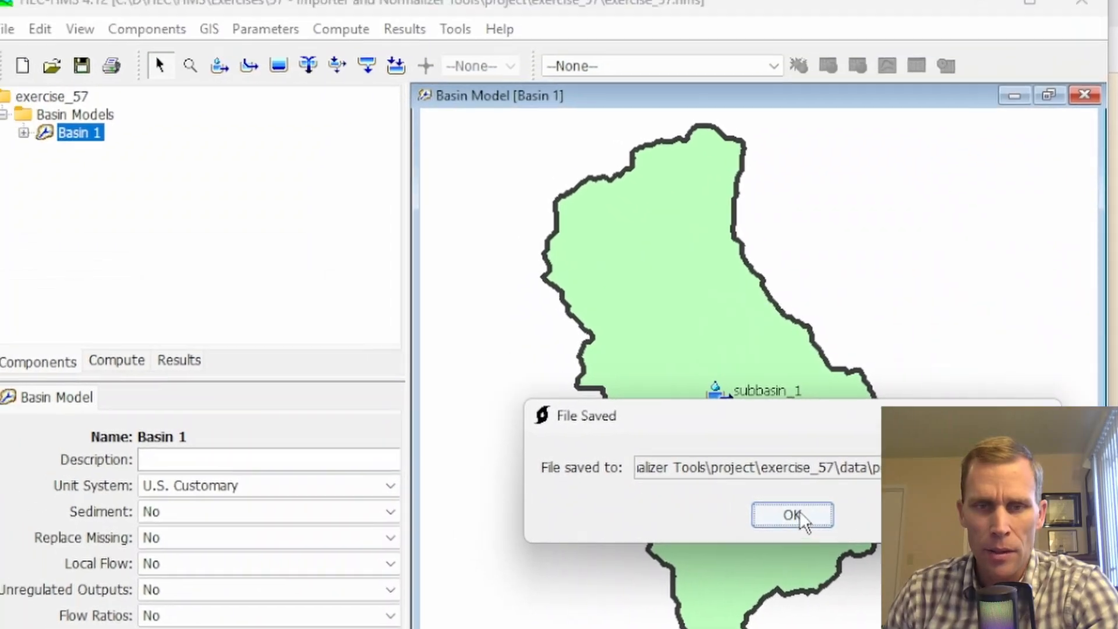
pyautogui.click(667, 358)
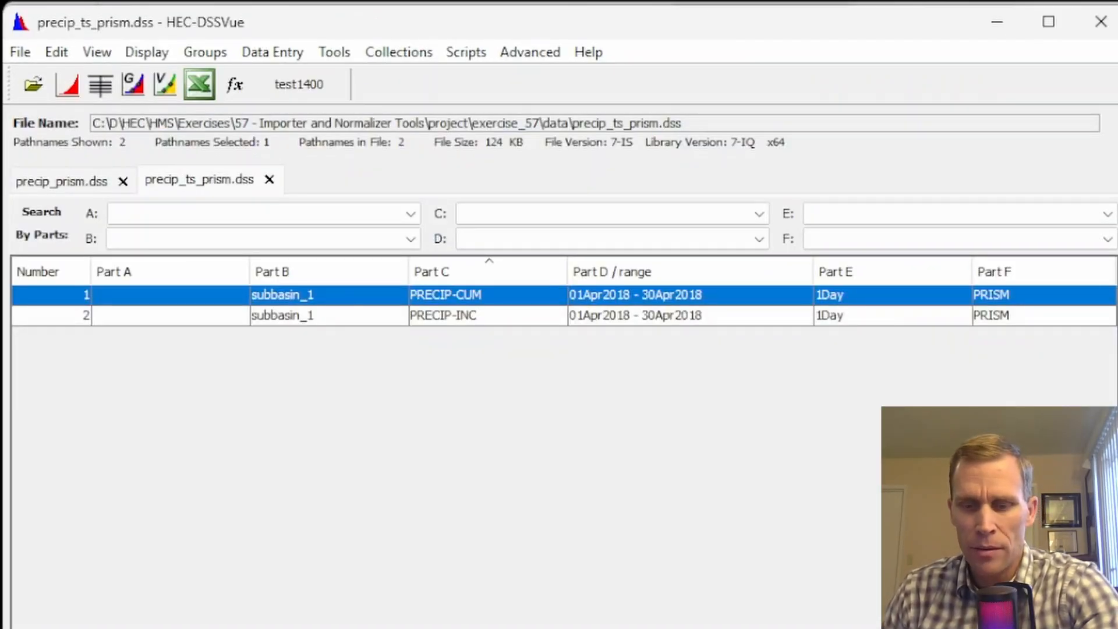
# Open precip_mrms.dss in HEC-DSSVue and plot all its precipitation grids.
pyautogui.hotkey('ctrl', 'o')
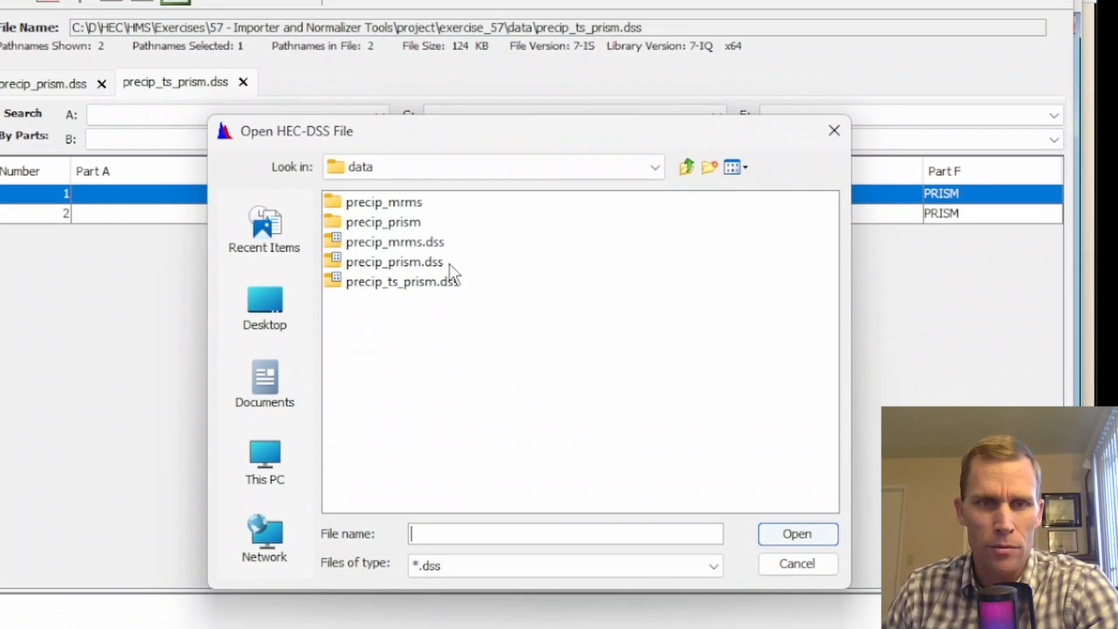
pyautogui.click(408, 243)
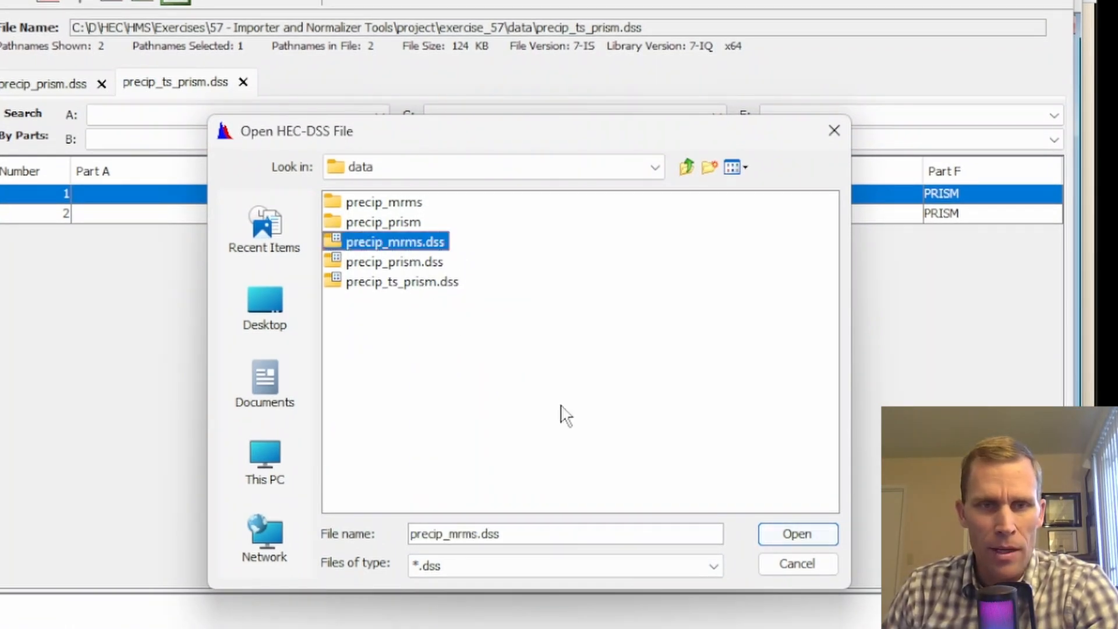
pyautogui.click(797, 534)
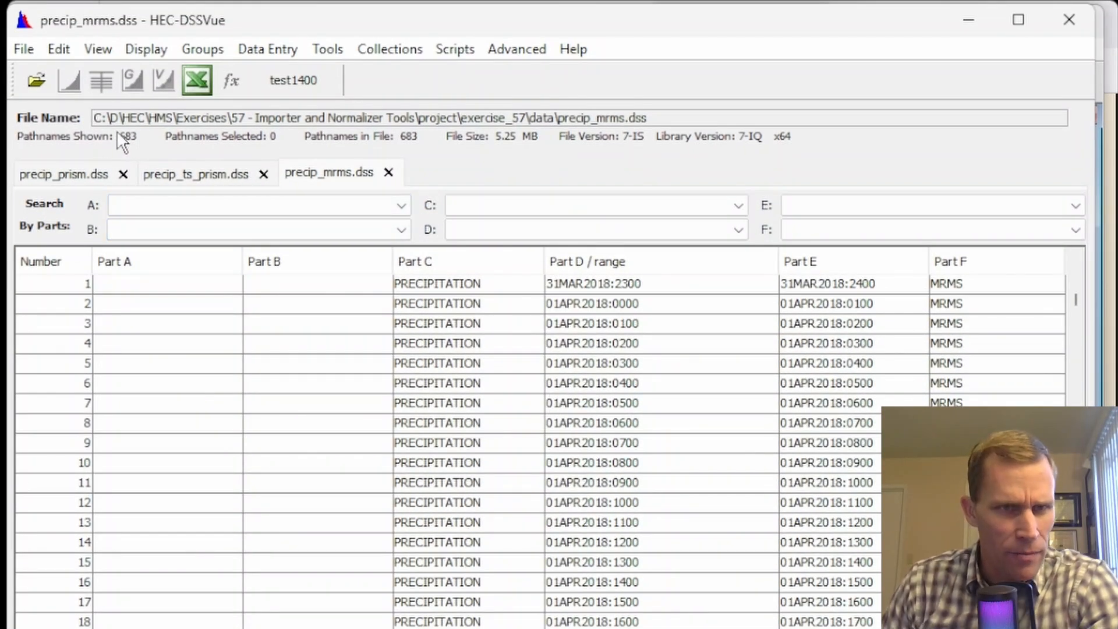
pyautogui.click(403, 303)
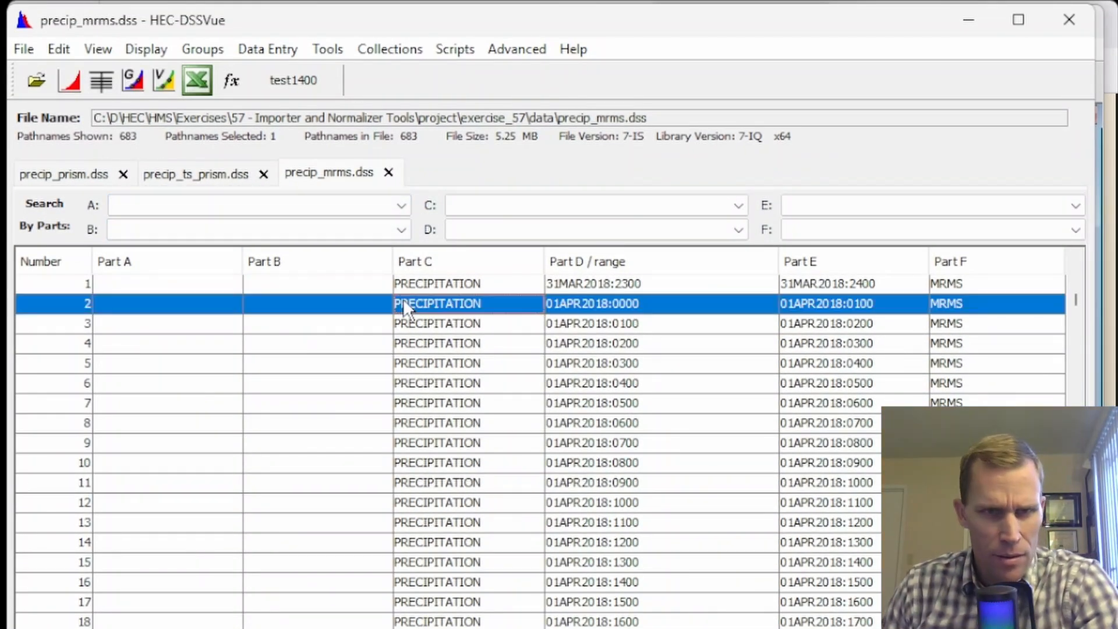
pyautogui.hotkey('ctrl', 'a')
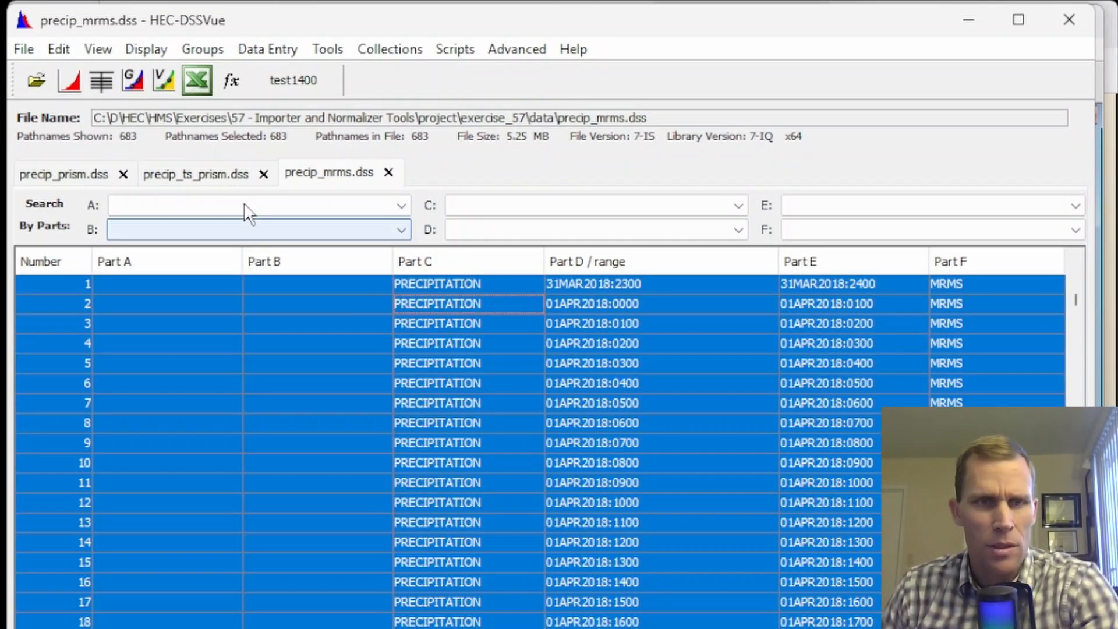
pyautogui.click(71, 81)
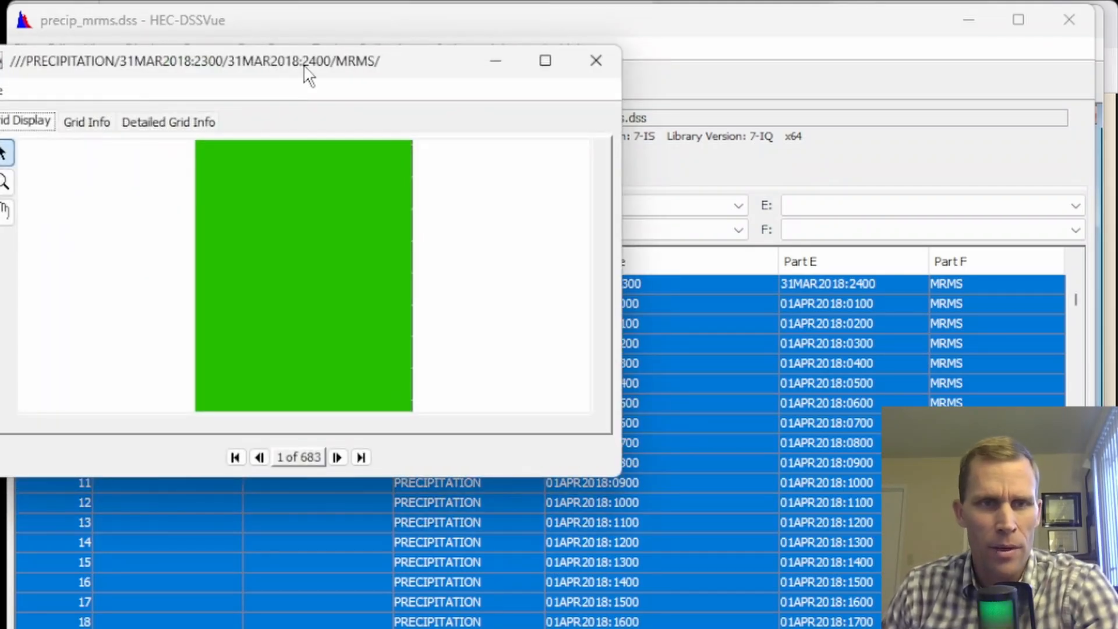
# Enlarge the grid plot, examine the hourly MRMS precipitation grids one after another up to 07APR2018:1200, and close the plot.
pyautogui.moveTo(304, 67); pyautogui.dragTo(411, 72)
pyautogui.moveTo(729, 481); pyautogui.dragTo(822, 628)
pyautogui.click(493, 589)
pyautogui.click(493, 589)
pyautogui.click(493, 589)
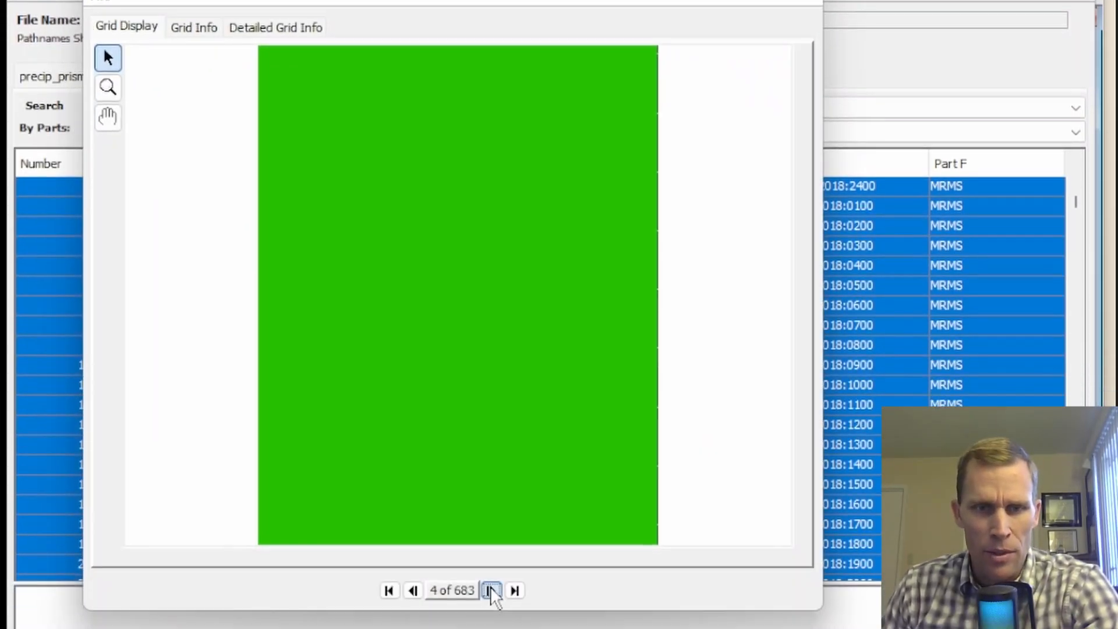
pyautogui.click(494, 590)
pyautogui.click(493, 589)
pyautogui.click(493, 589)
pyautogui.click(493, 589)
pyautogui.click(493, 590)
pyautogui.click(493, 590)
pyautogui.click(494, 590)
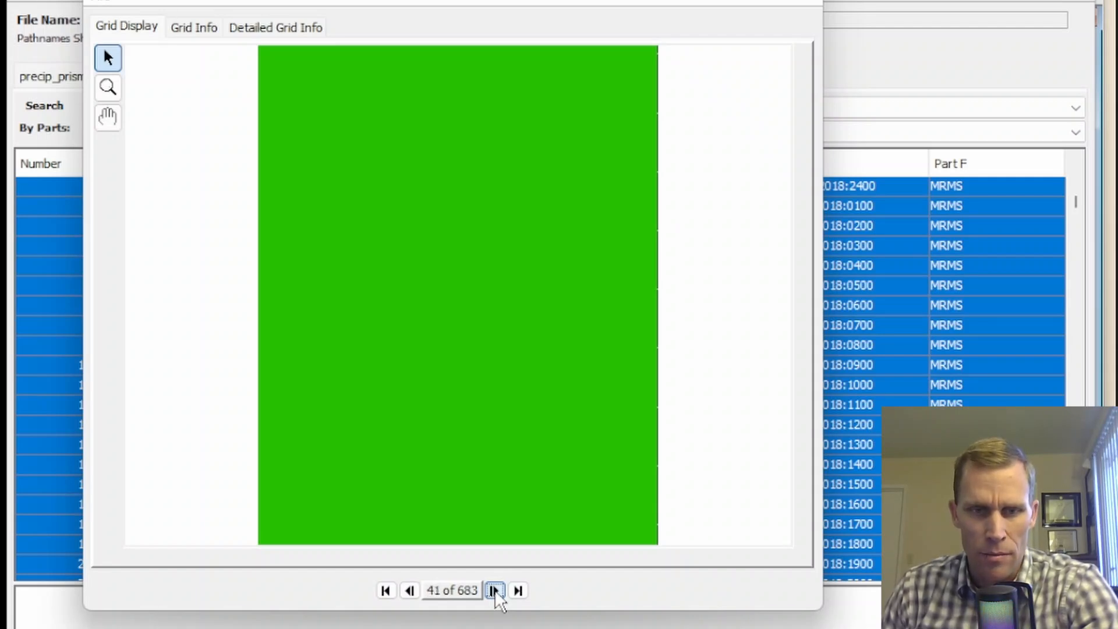
pyautogui.click(495, 591)
pyautogui.click(495, 591)
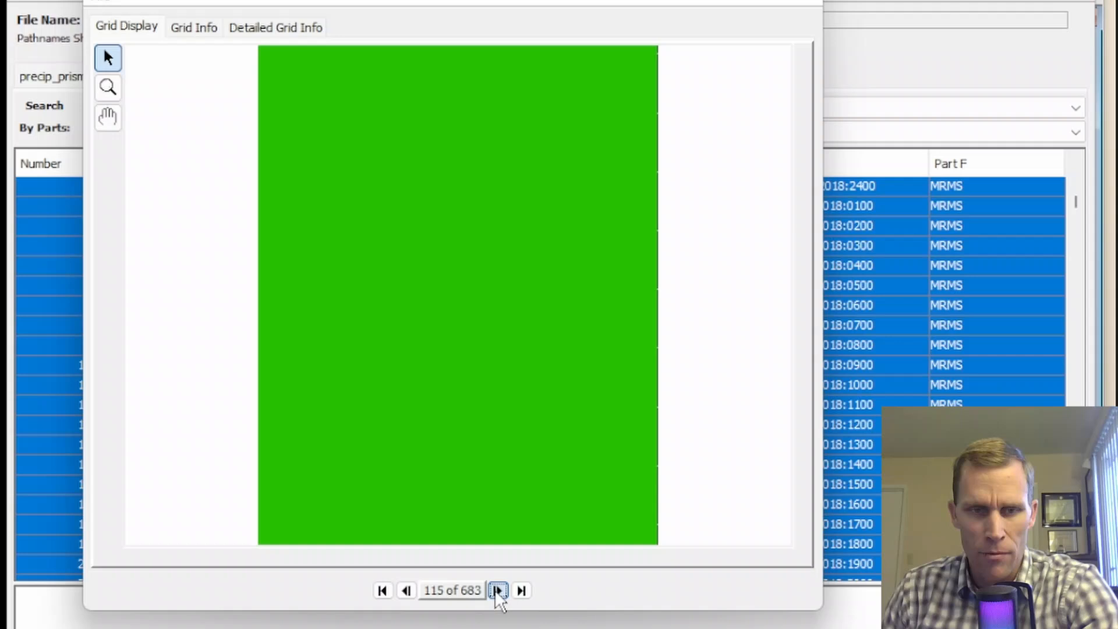
pyautogui.click(496, 592)
pyautogui.click(496, 592)
pyautogui.click(496, 591)
pyautogui.click(496, 591)
pyautogui.click(496, 592)
pyautogui.click(496, 592)
pyautogui.click(496, 592)
pyautogui.click(496, 591)
pyautogui.click(496, 591)
pyautogui.click(496, 592)
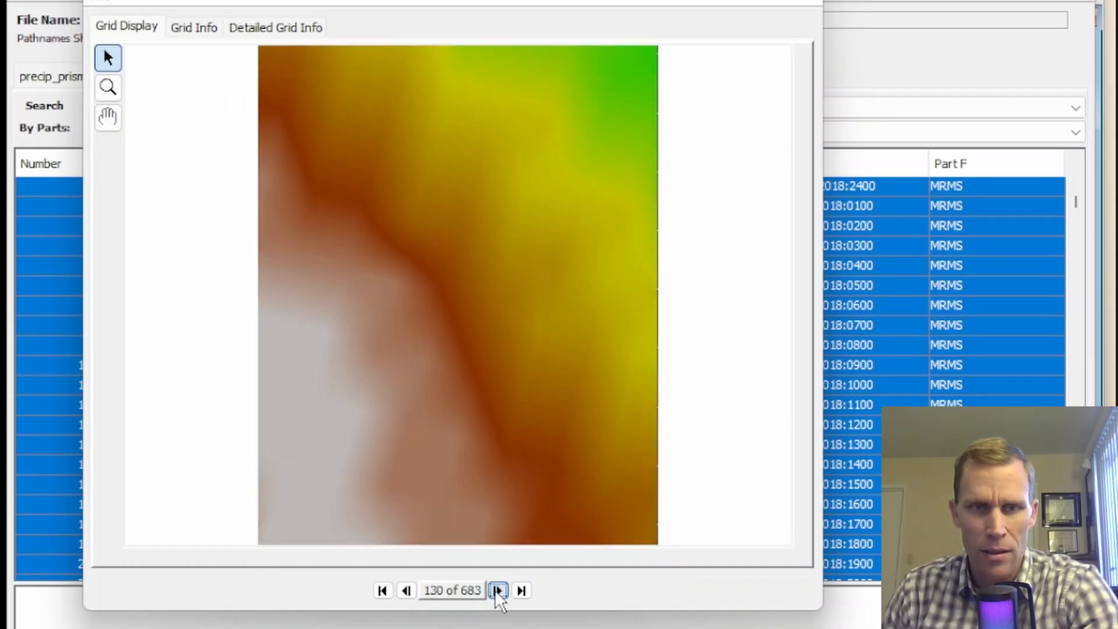
pyautogui.click(496, 591)
pyautogui.click(496, 592)
pyautogui.click(496, 591)
pyautogui.click(496, 592)
pyautogui.click(496, 592)
pyautogui.click(496, 591)
pyautogui.click(496, 591)
pyautogui.click(496, 591)
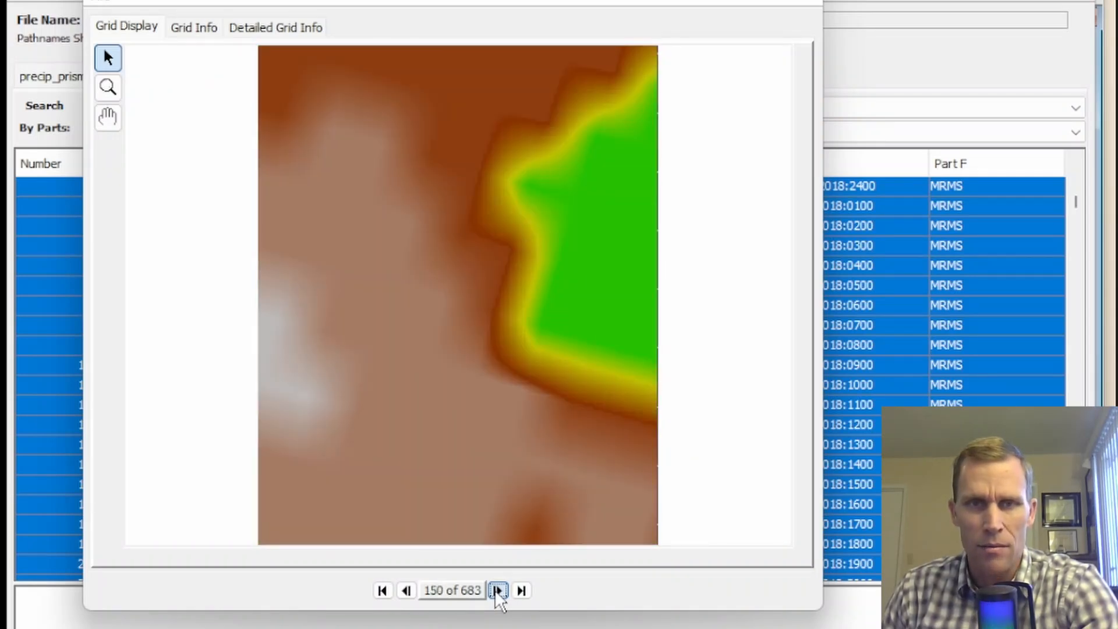
pyautogui.click(496, 591)
pyautogui.click(496, 592)
pyautogui.click(496, 592)
pyautogui.click(496, 591)
pyautogui.click(496, 592)
pyautogui.click(496, 591)
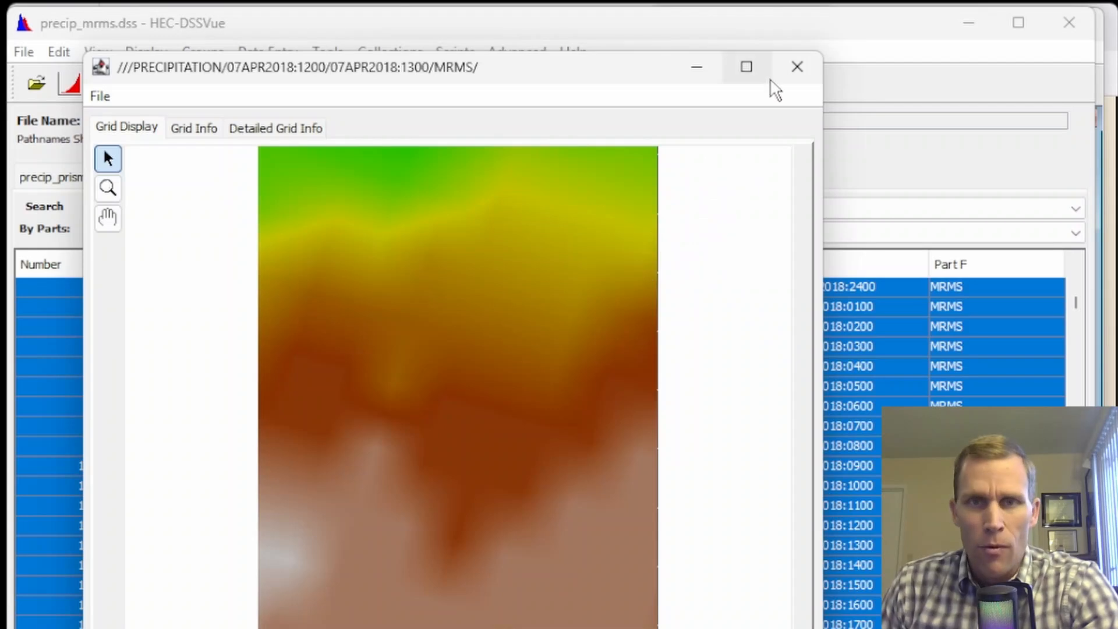
pyautogui.click(795, 70)
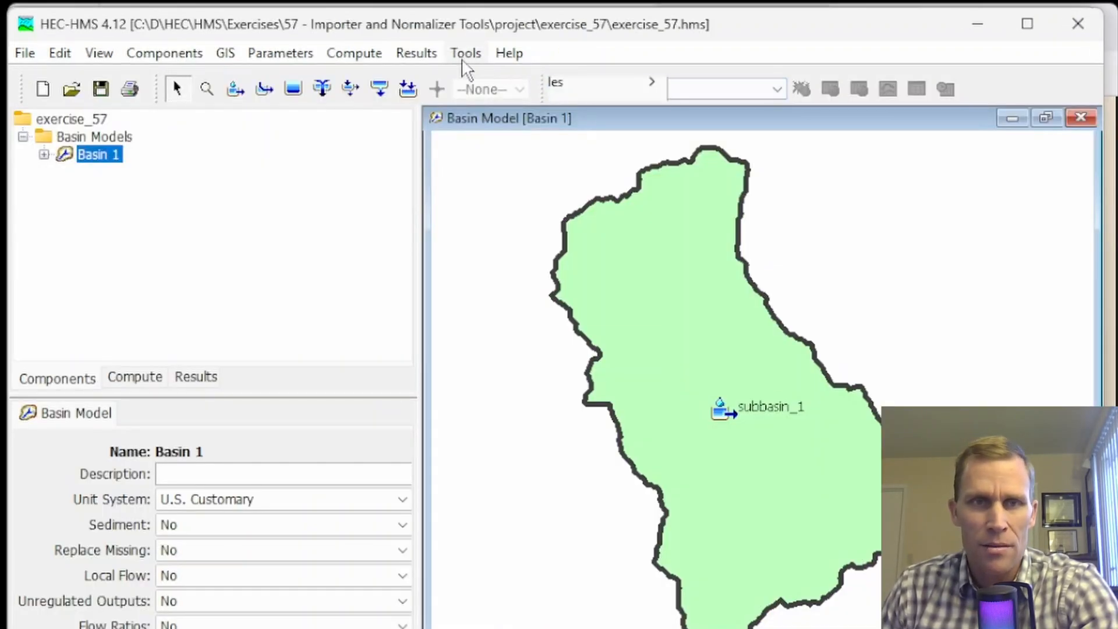
# Start the Grid to Point wizard and choose precip_mrms.dss in the data folder as the source file.
pyautogui.click(465, 57)
pyautogui.moveTo(527, 181)
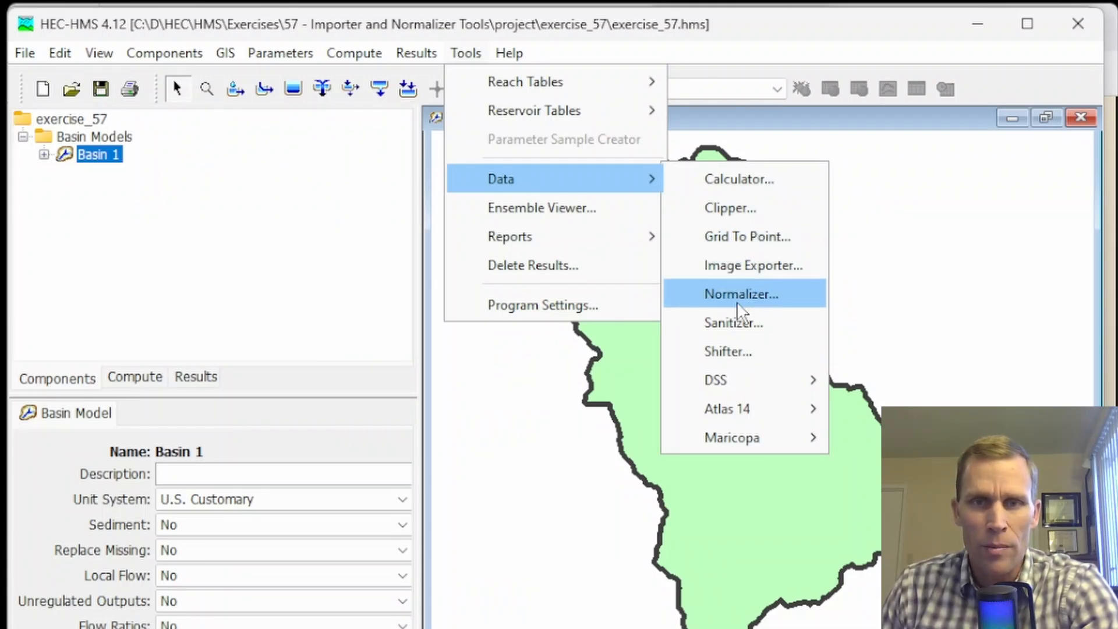
pyautogui.click(740, 247)
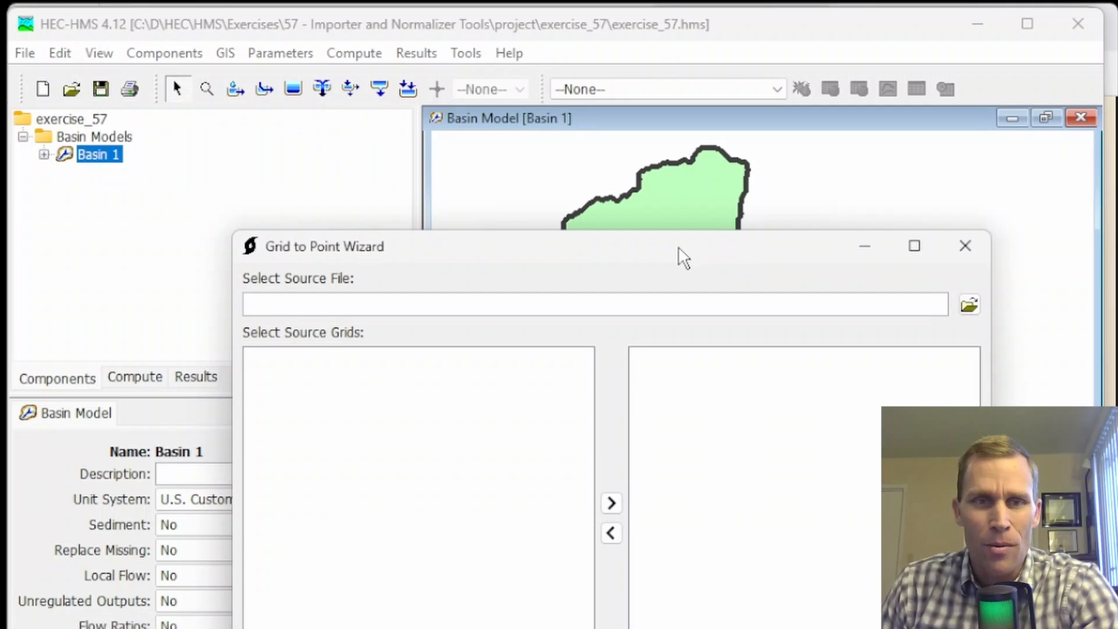
pyautogui.moveTo(664, 248); pyautogui.dragTo(562, 147)
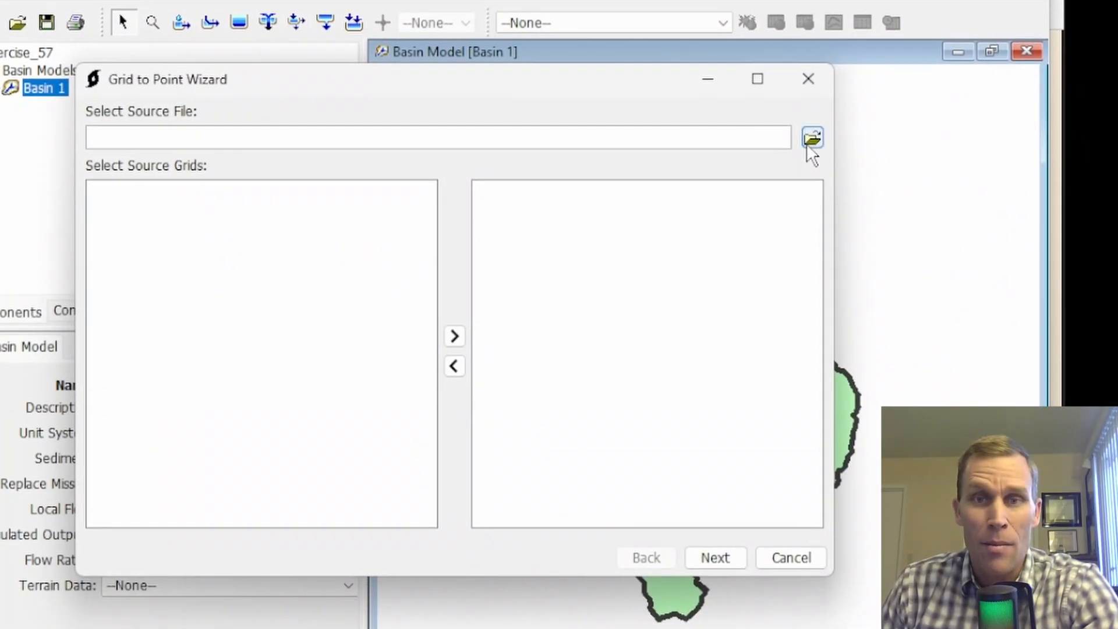
pyautogui.click(813, 141)
pyautogui.click(285, 211)
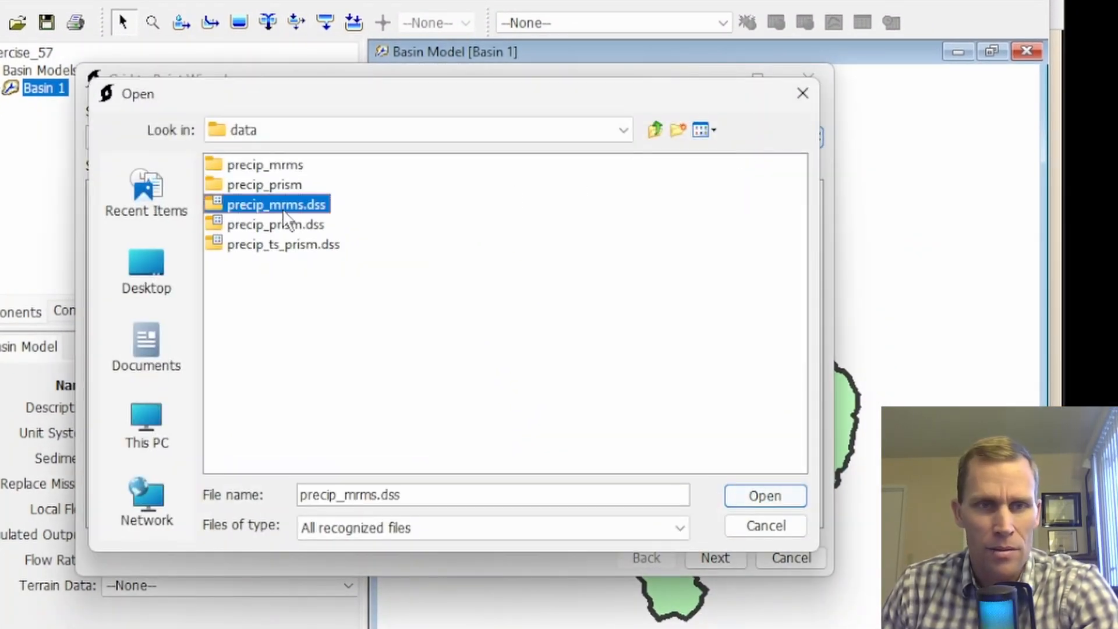
pyautogui.click(760, 496)
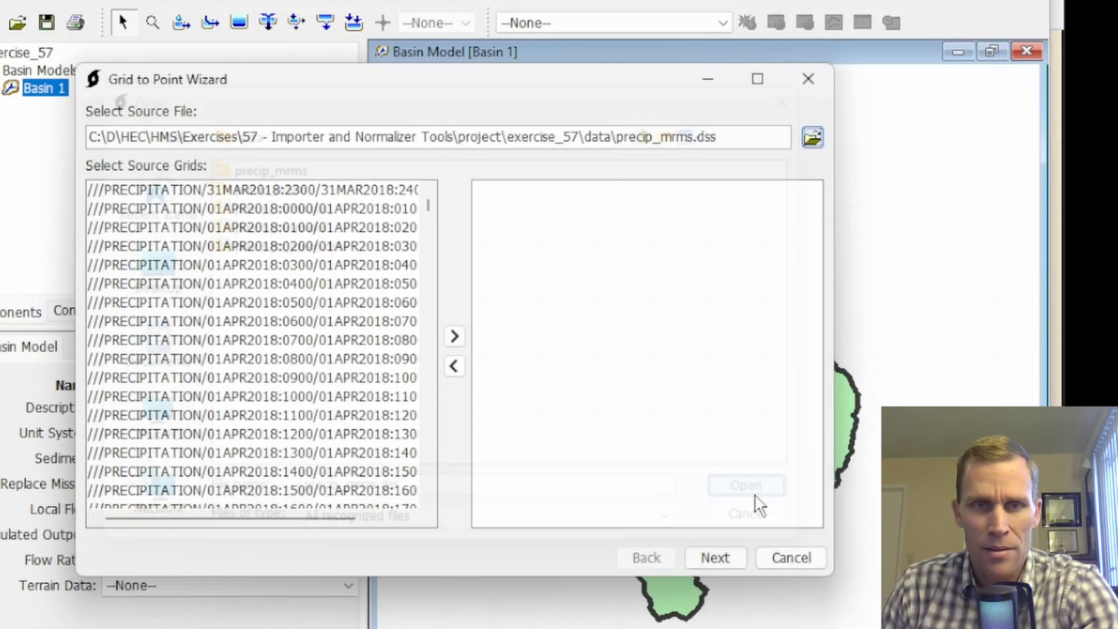
# Add all the precipitation grids in the source file to the conversion and continue to the zones settings.
pyautogui.click(354, 302)
pyautogui.hotkey('ctrl', 'a')
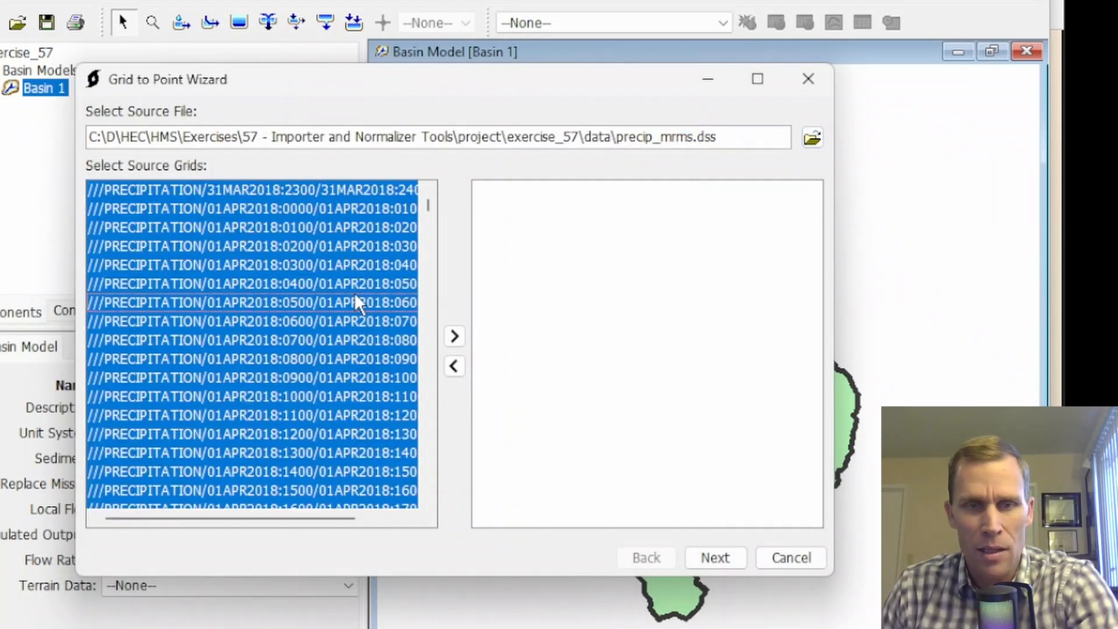
pyautogui.click(454, 335)
pyautogui.click(728, 565)
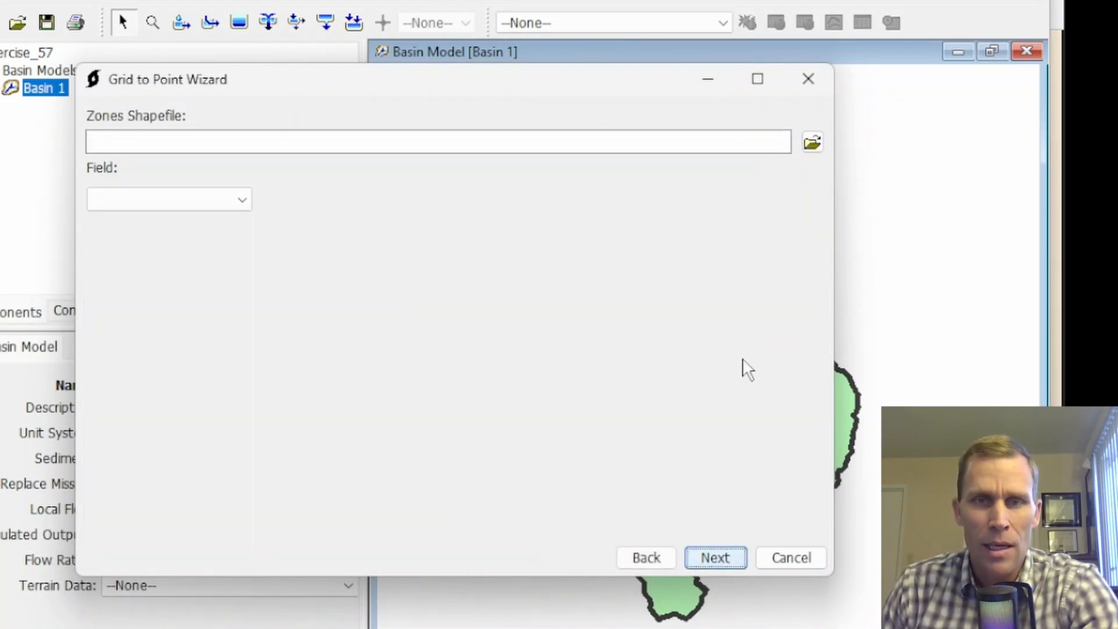
# Use watershed.shp from the project's gis folder as the zones shapefile, with name as the field.
pyautogui.click(810, 141)
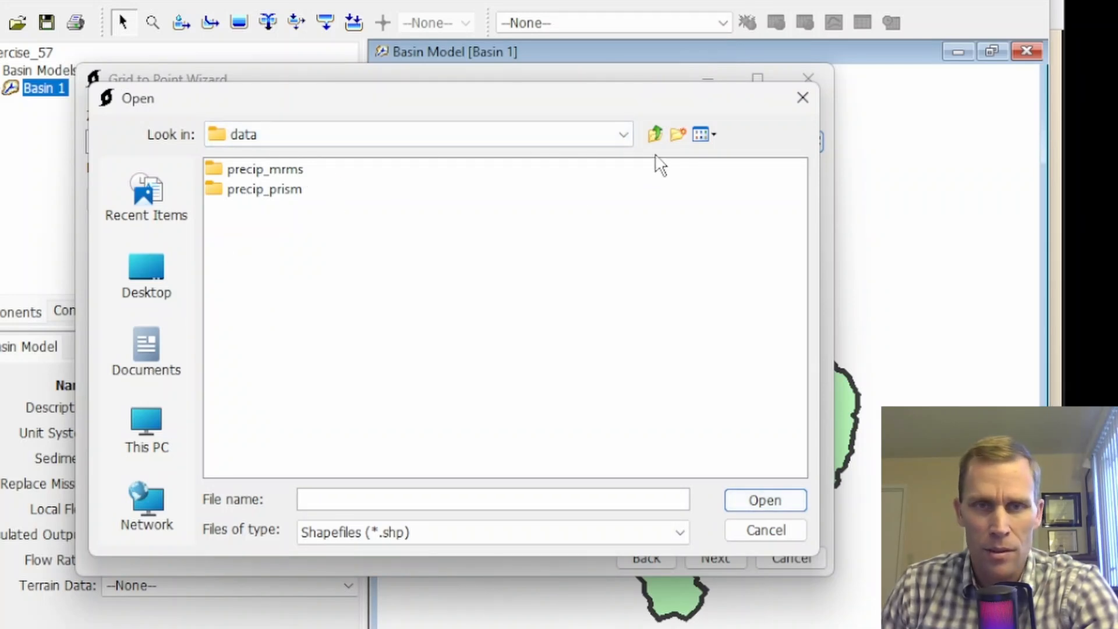
pyautogui.click(655, 134)
pyautogui.doubleClick(239, 285)
pyautogui.click(271, 170)
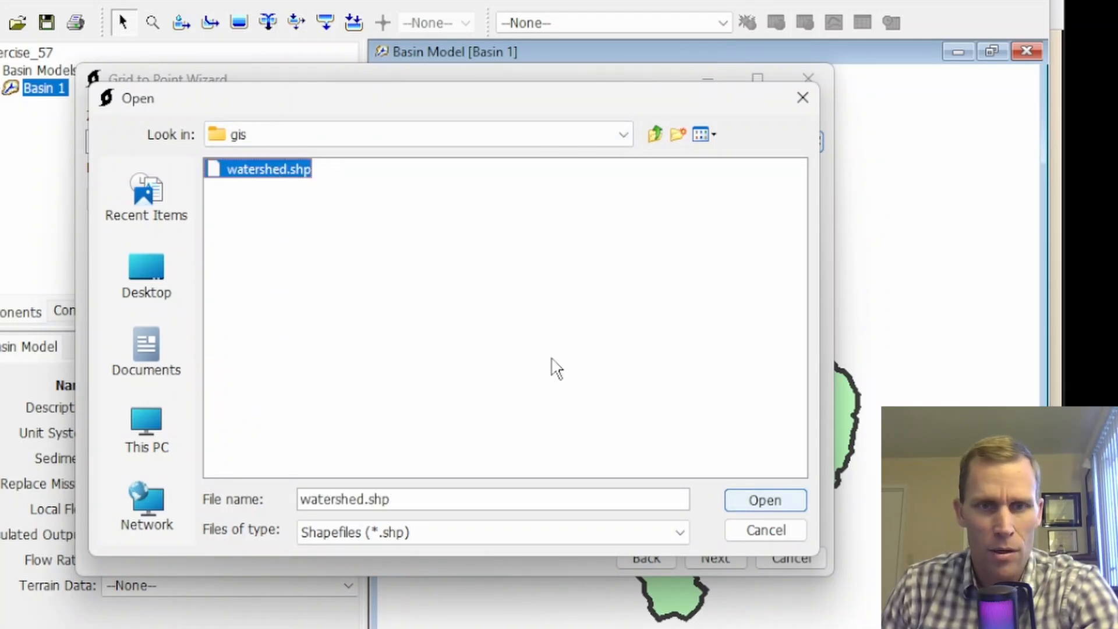
pyautogui.click(741, 504)
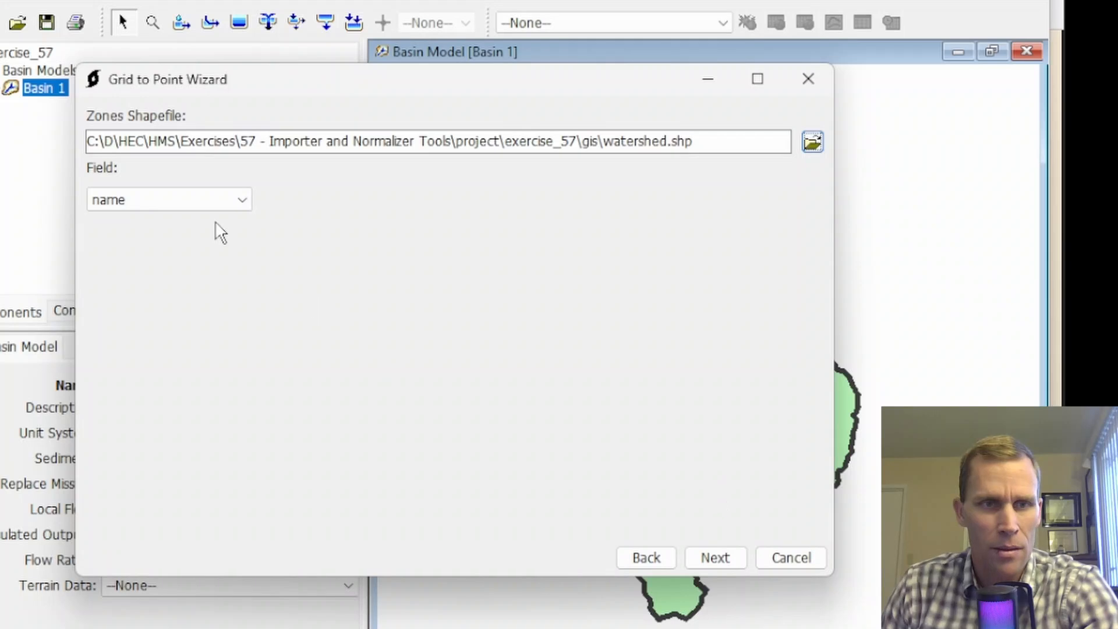
pyautogui.click(707, 555)
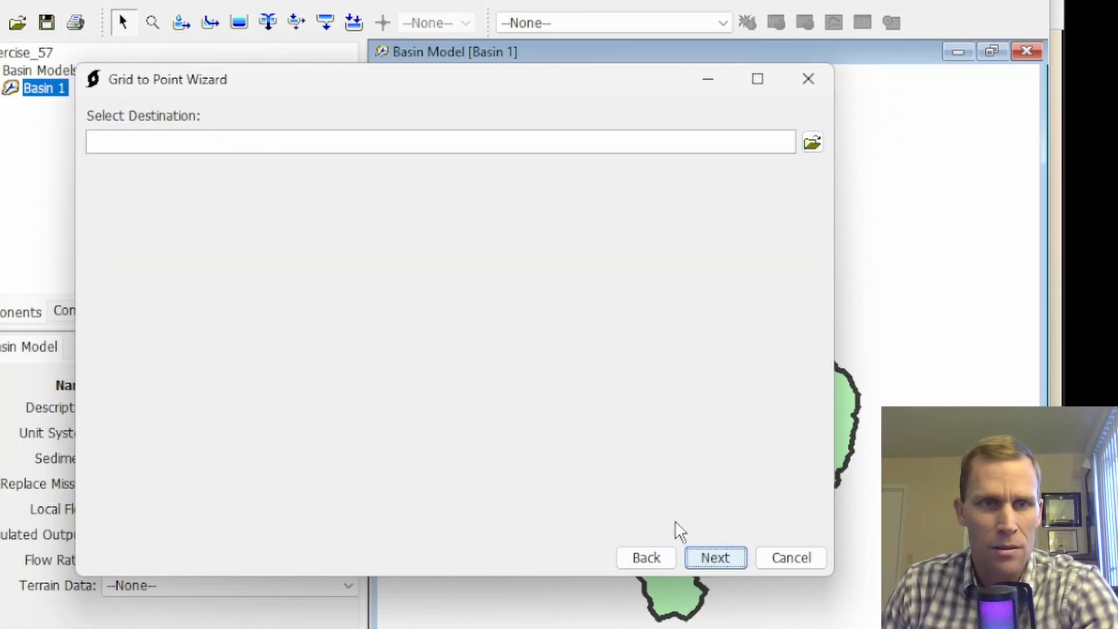
# Set the conversion's destination to a new precip_ts_mrms.dss file in the project's data folder.
pyautogui.click(809, 146)
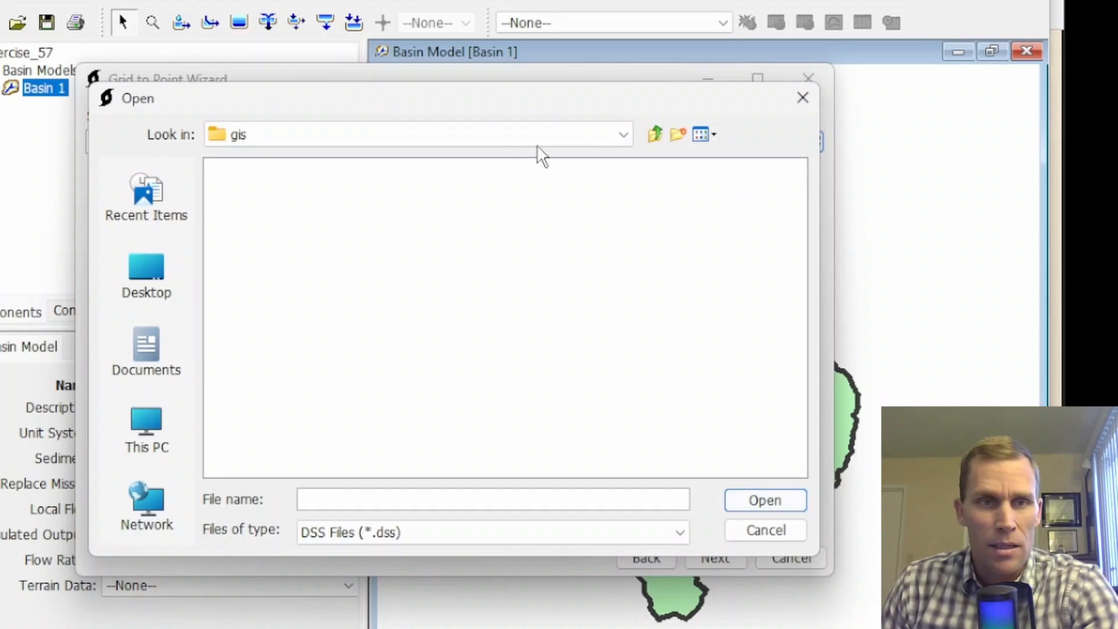
pyautogui.click(655, 135)
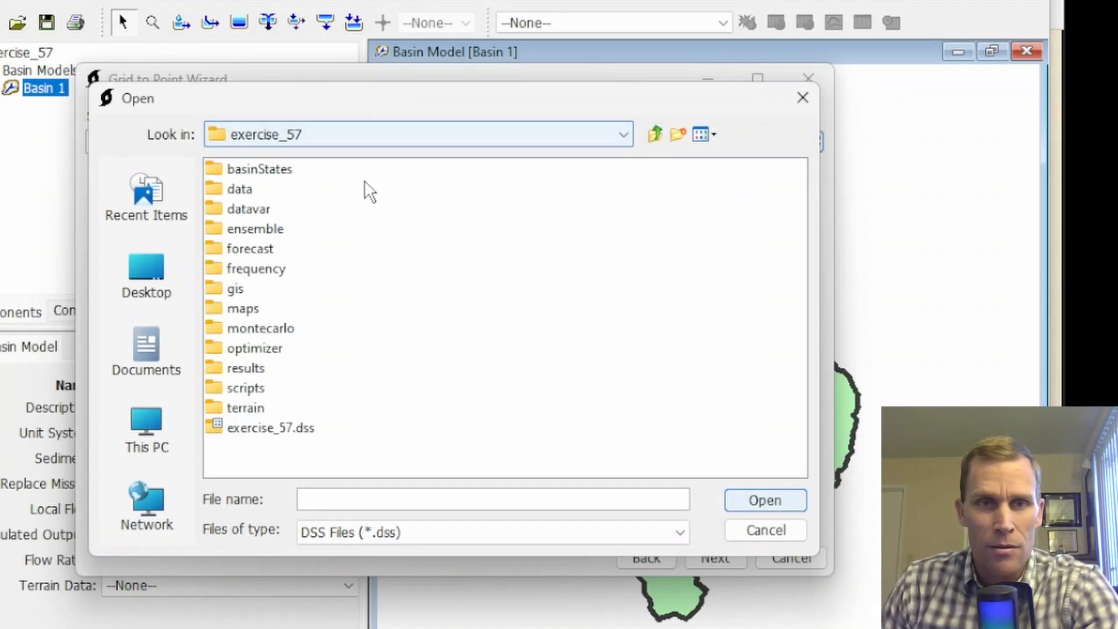
pyautogui.doubleClick(240, 187)
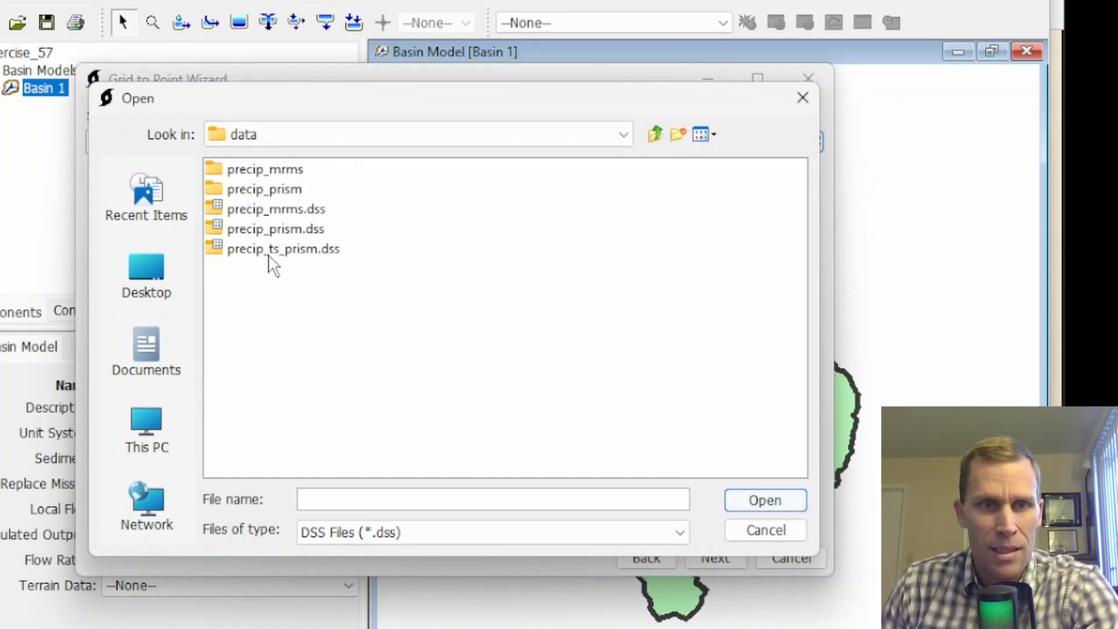
pyautogui.click(419, 495)
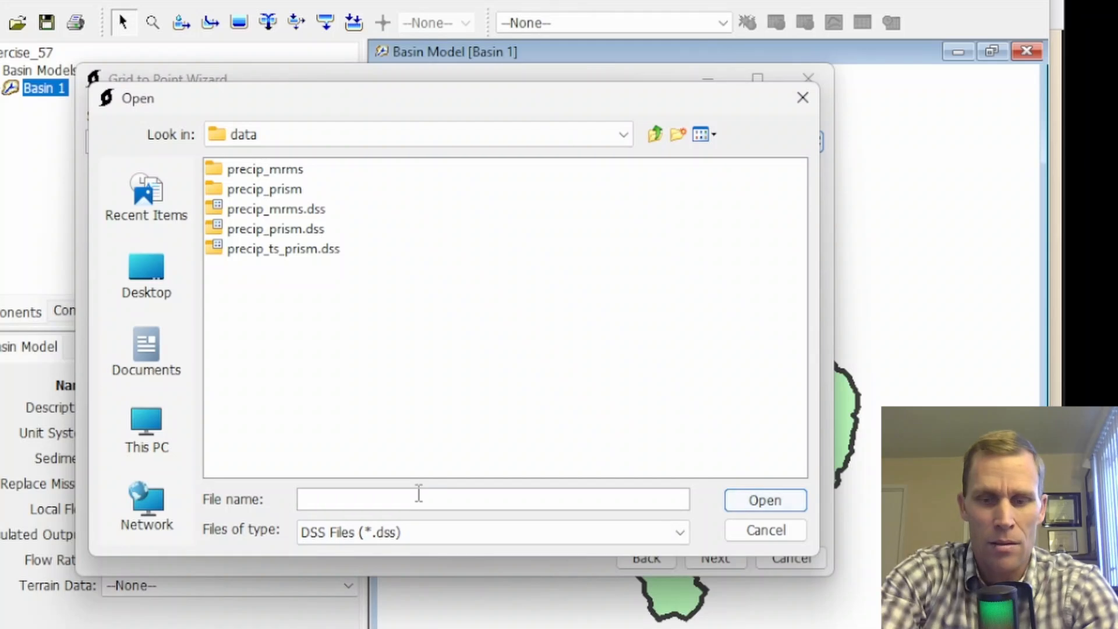
pyautogui.write('precip_ts_mrms.dss')
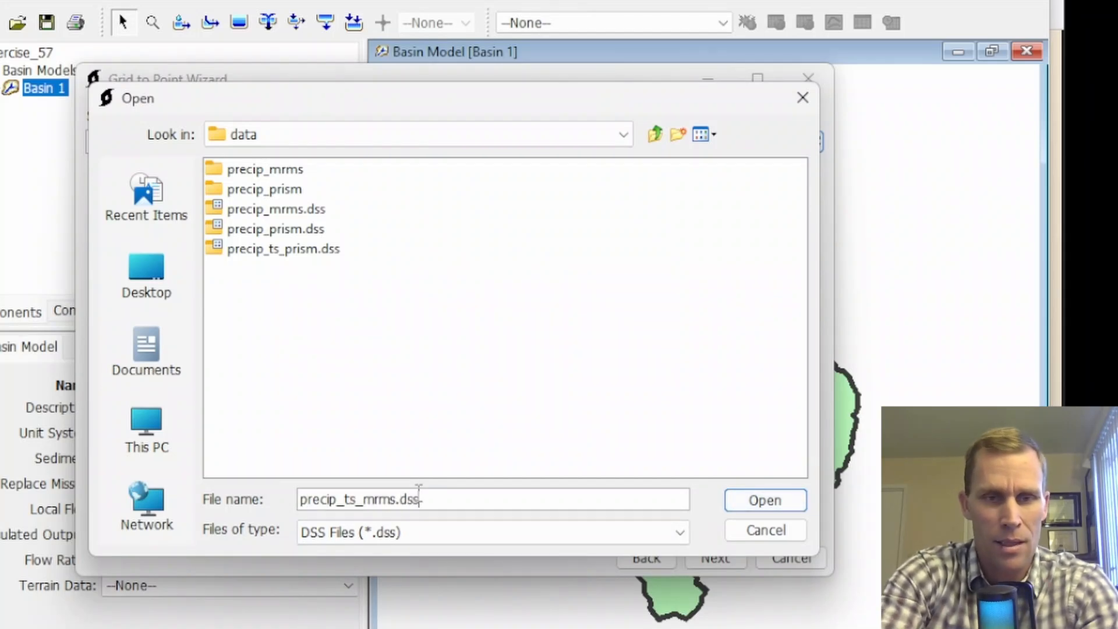
pyautogui.press('Return')
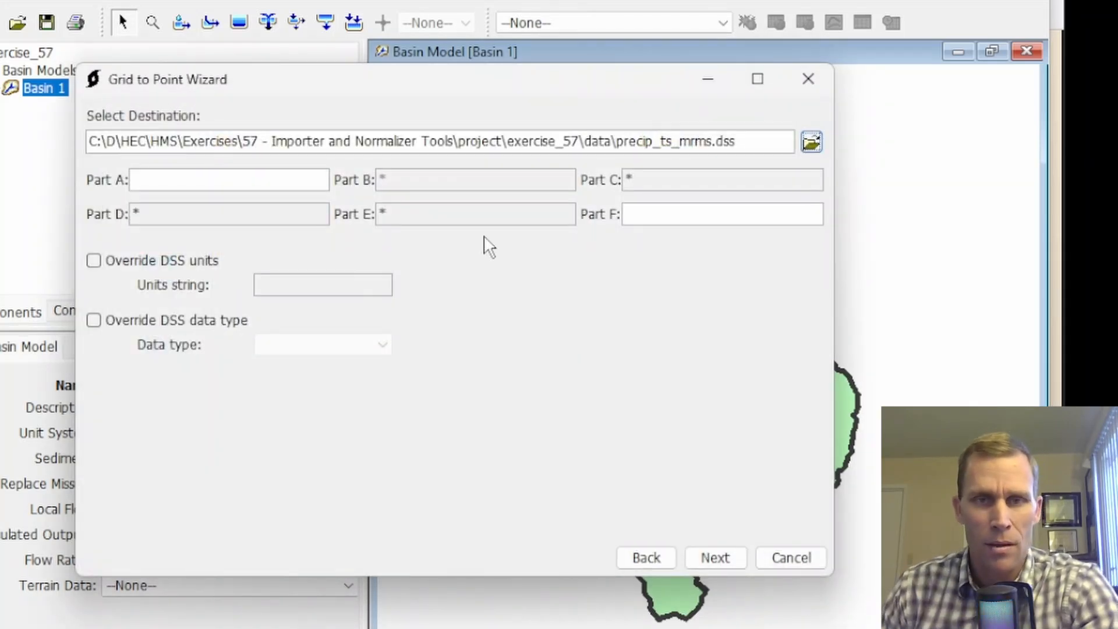
# Set Part F to MRMS, run the grid-to-point conversion, and close the wizard and the saved-file notice.
pyautogui.click(640, 212)
pyautogui.write('f')
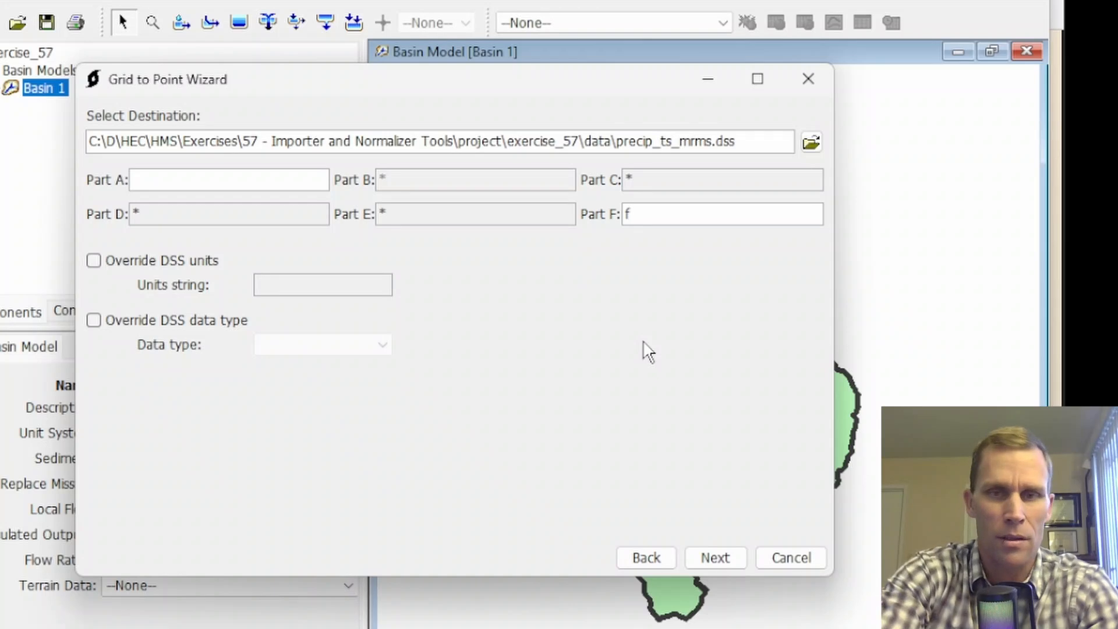
pyautogui.press('Tab')
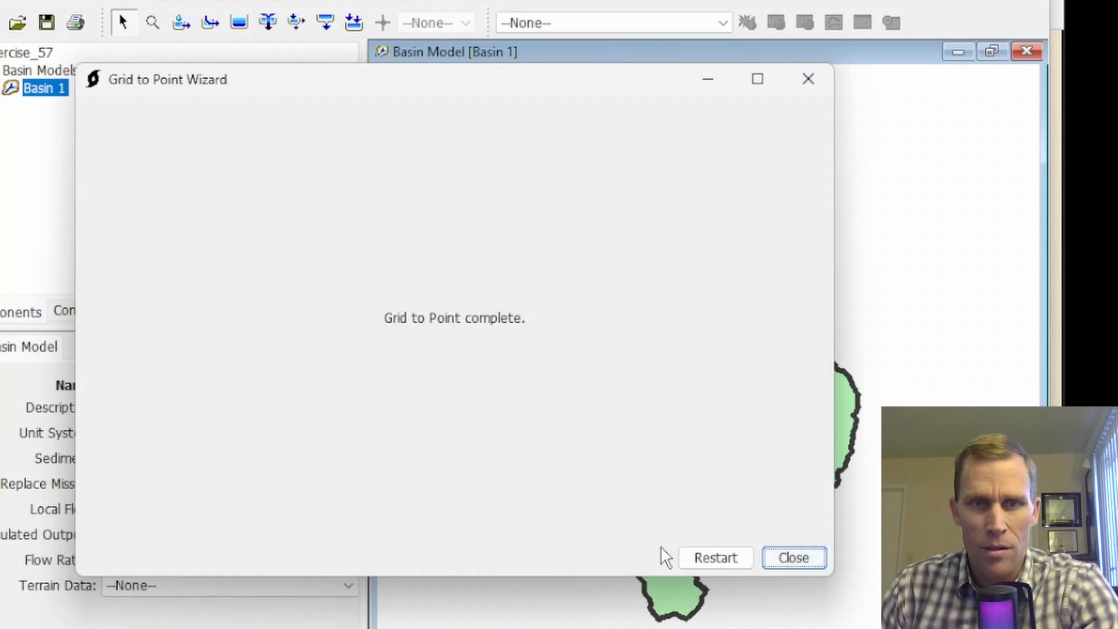
pyautogui.click(787, 556)
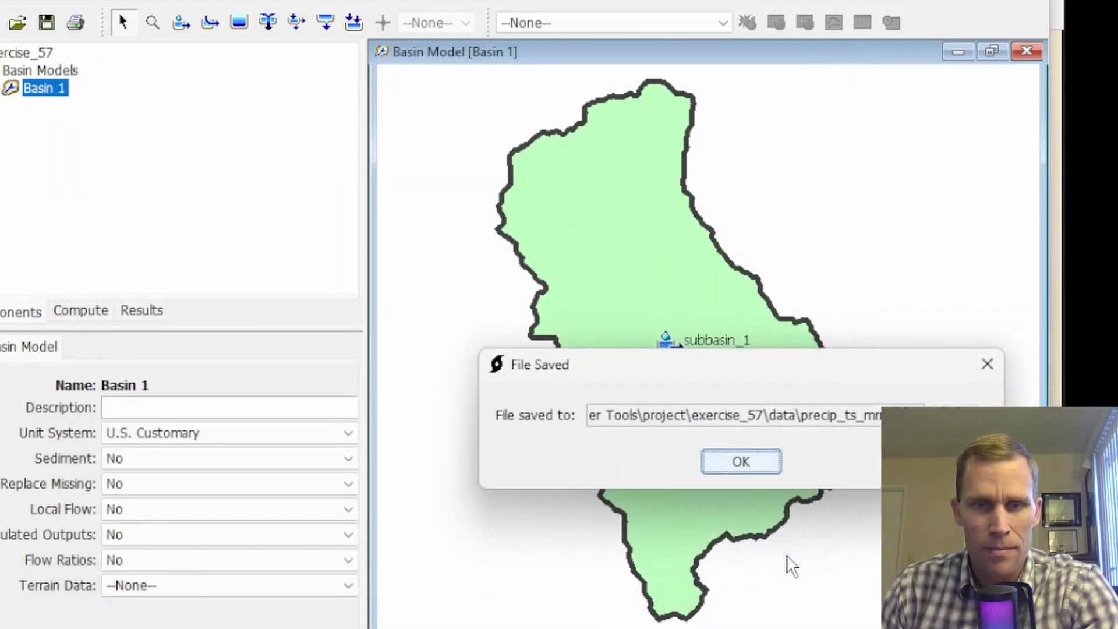
pyautogui.click(727, 462)
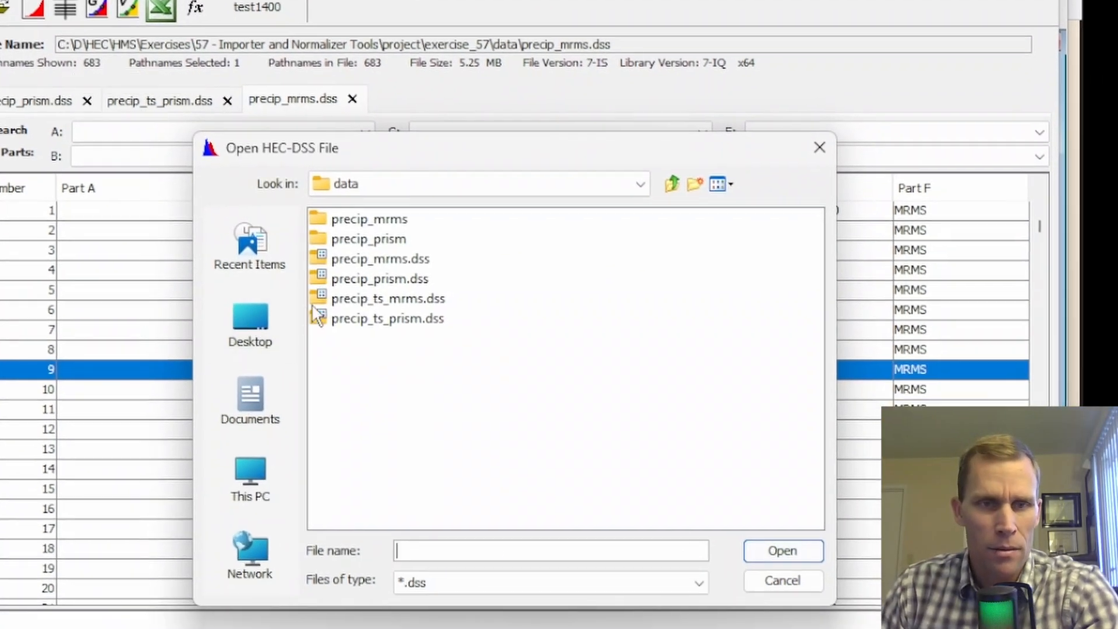
# Open precip_ts_mrms.dss in HEC-DSSVue, plot the subbasin_1 PRECIP-CUM record to examine cumulative precipitation, and close the plot.
pyautogui.click(356, 375)
pyautogui.click(773, 551)
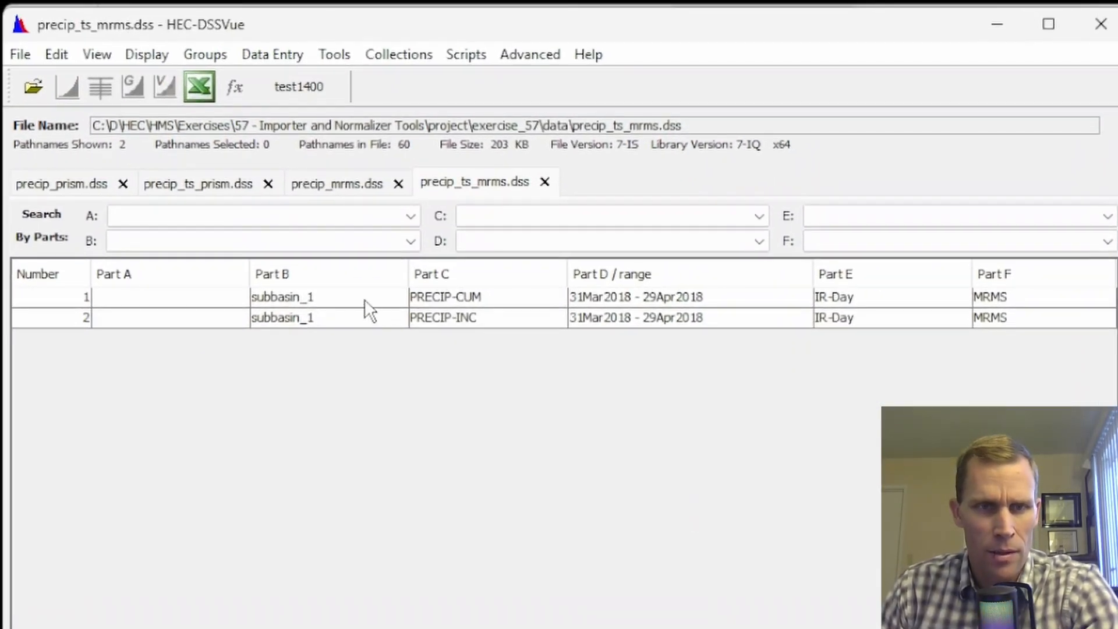
pyautogui.click(365, 297)
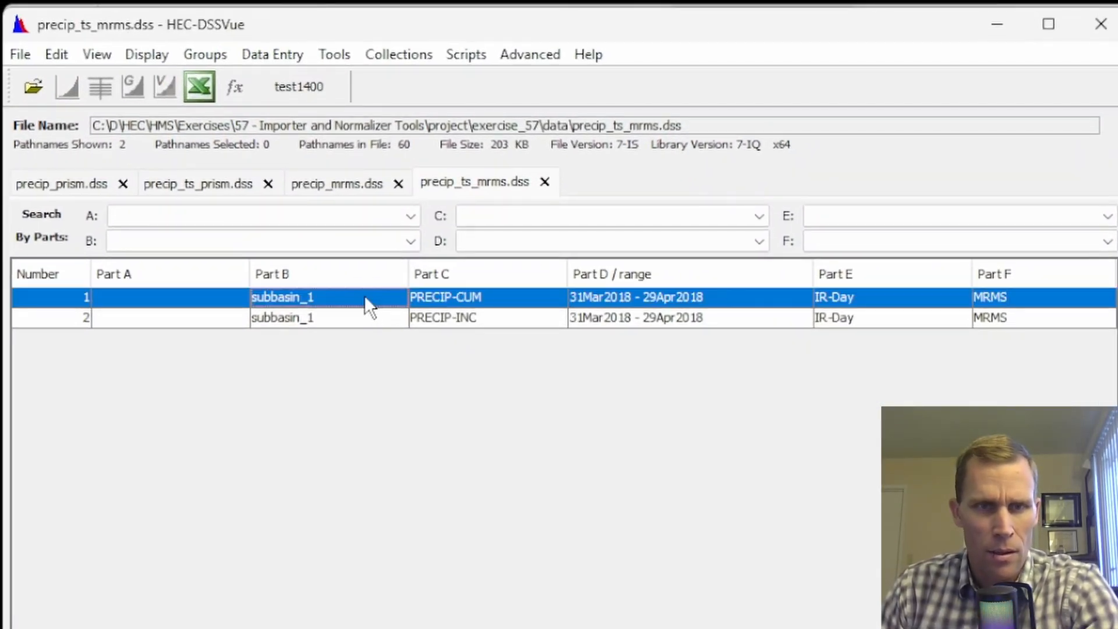
pyautogui.click(437, 317)
pyautogui.click(453, 297)
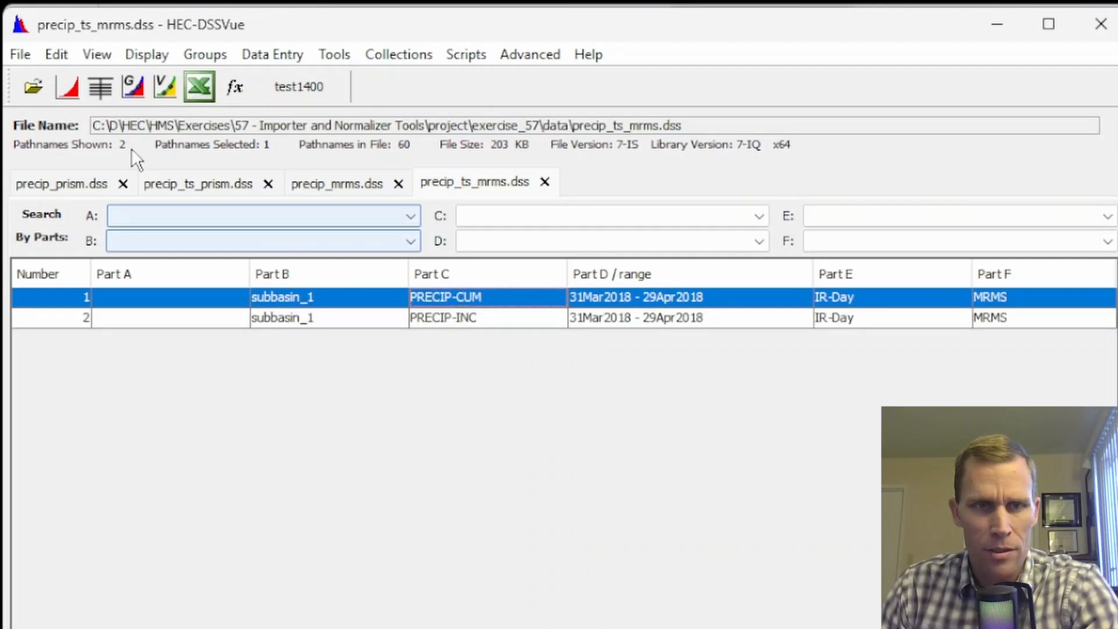
pyautogui.click(67, 88)
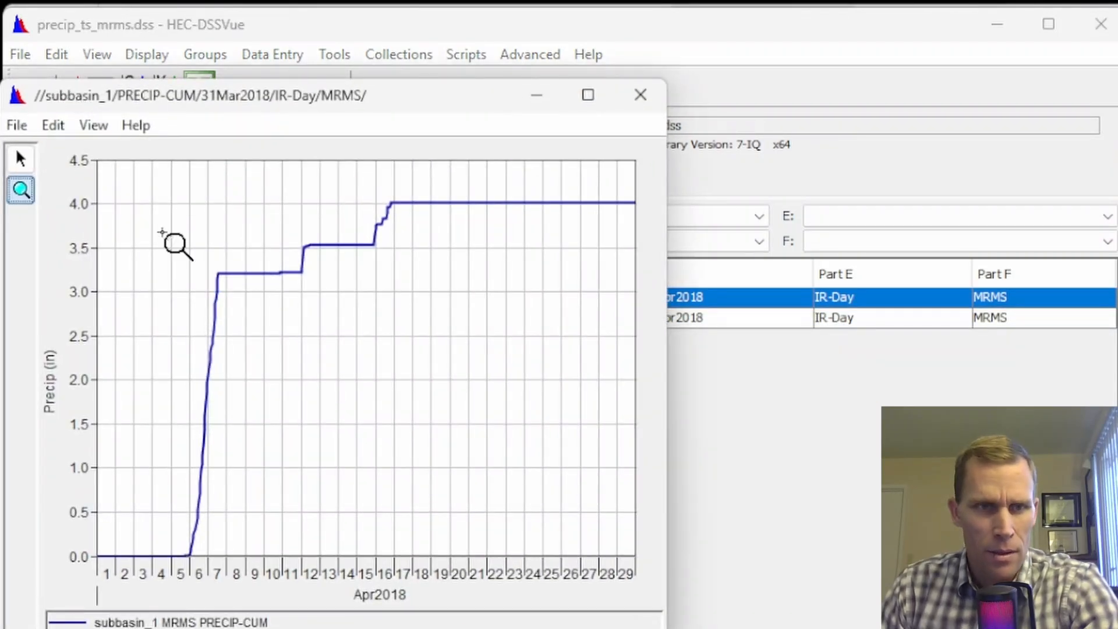
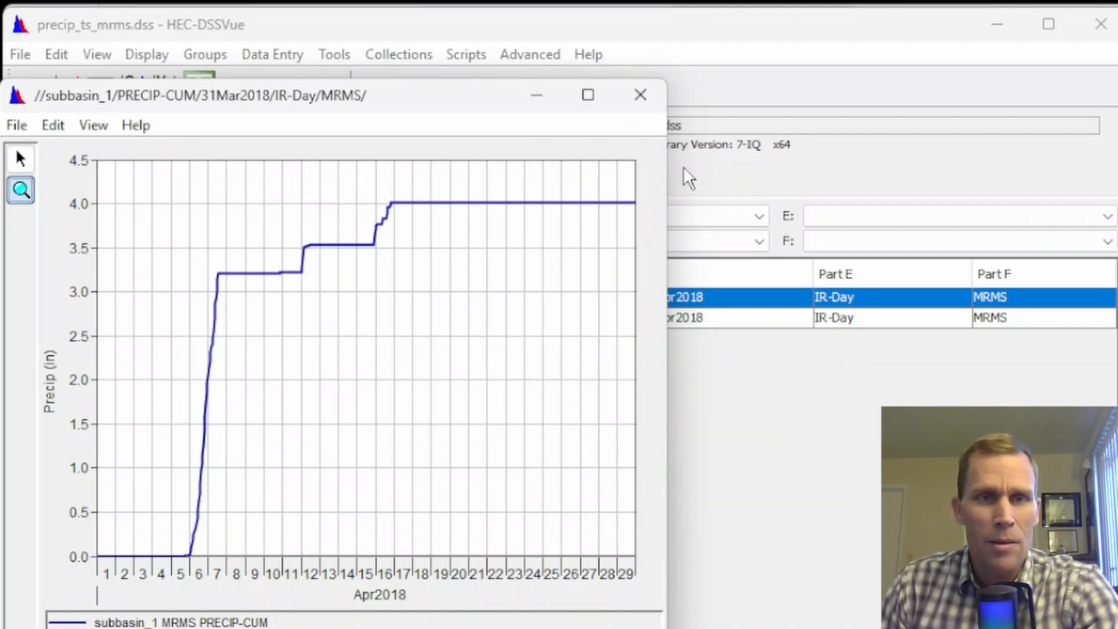
pyautogui.click(638, 97)
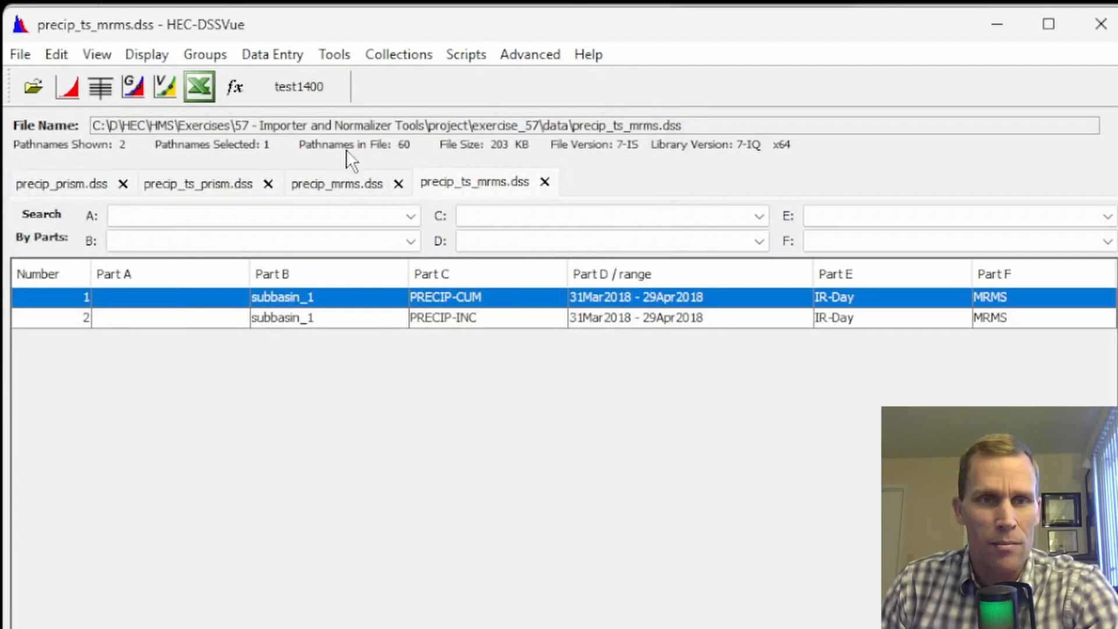
# Create a new version 6 DSS file named data in the project's data folder.
pyautogui.click(19, 55)
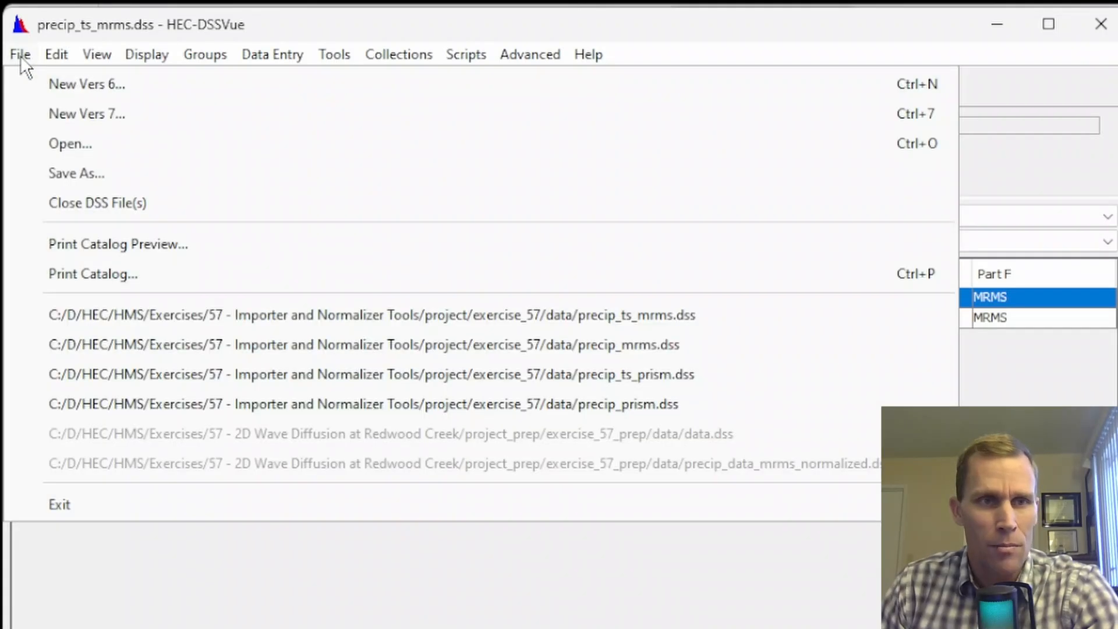
pyautogui.click(55, 85)
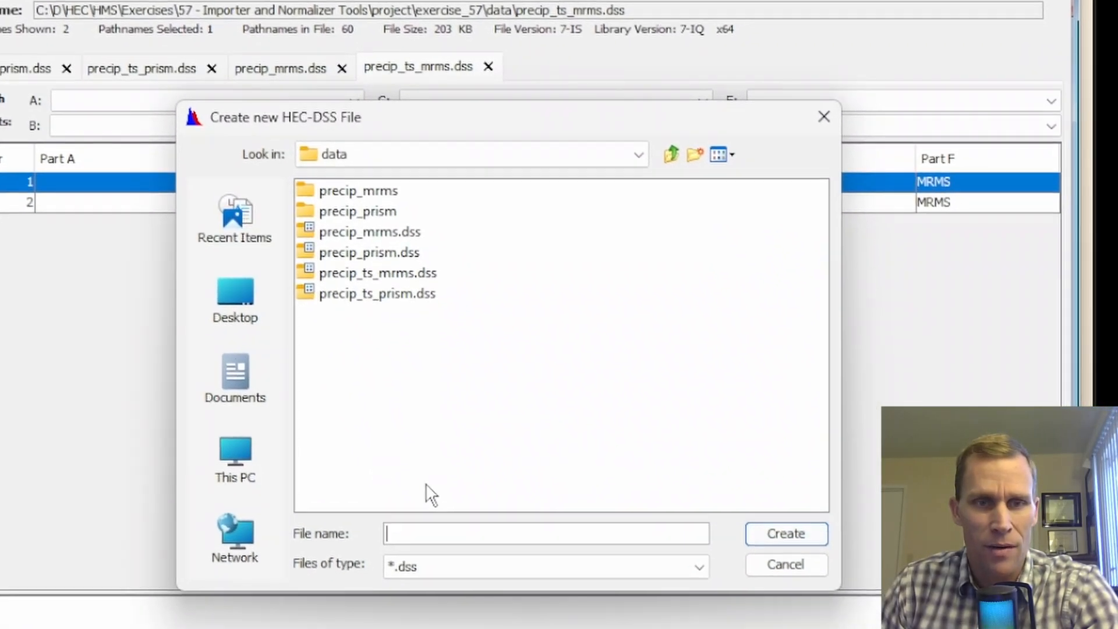
pyautogui.write('data')
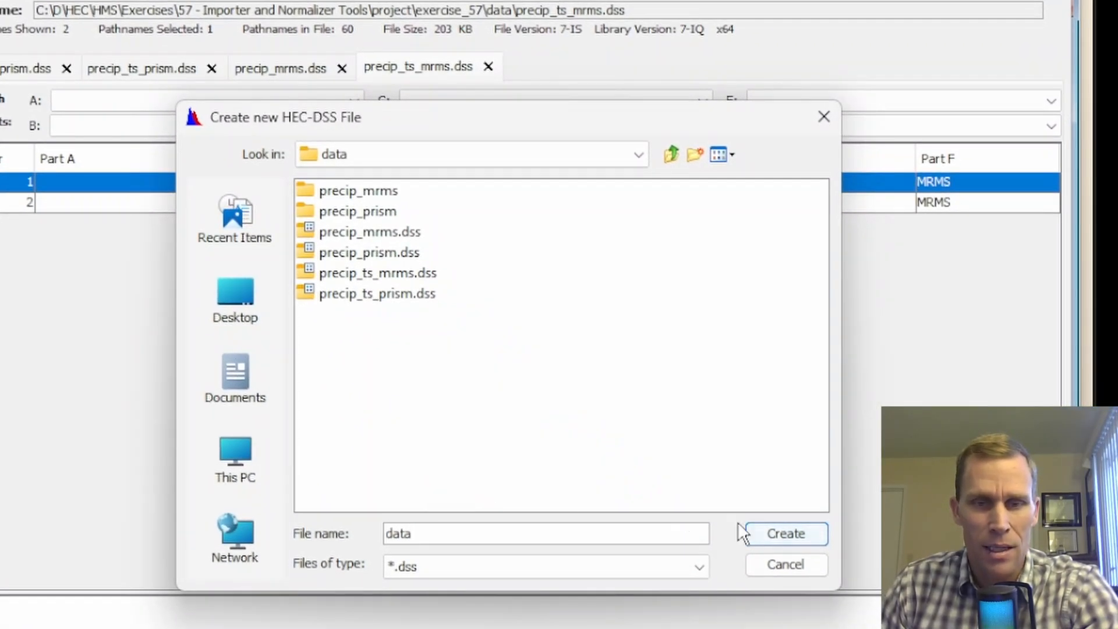
pyautogui.click(770, 534)
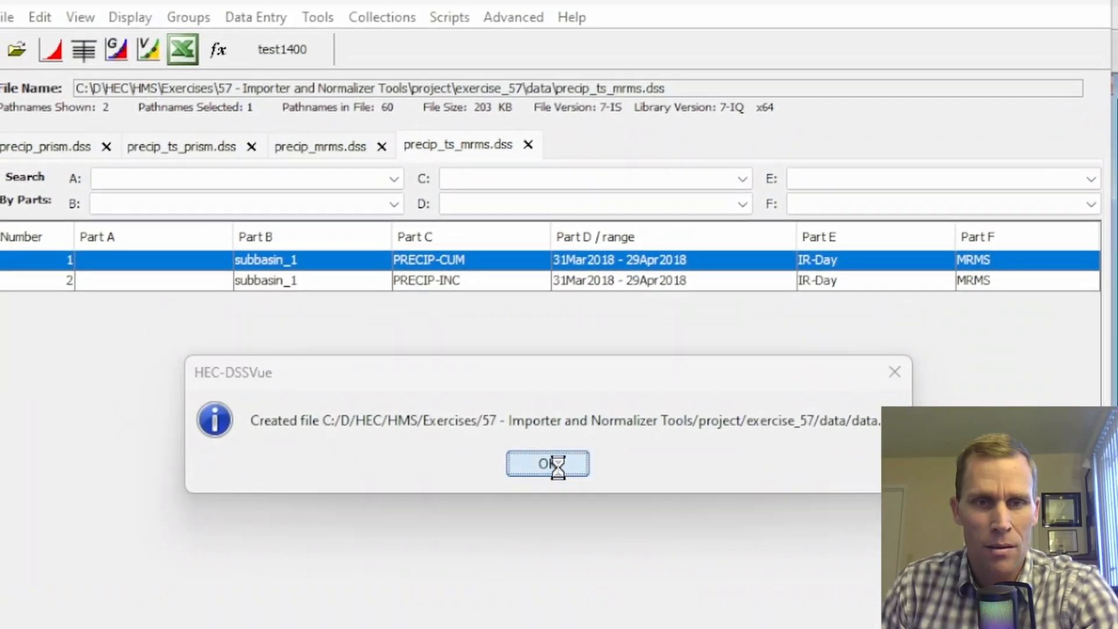
pyautogui.click(556, 465)
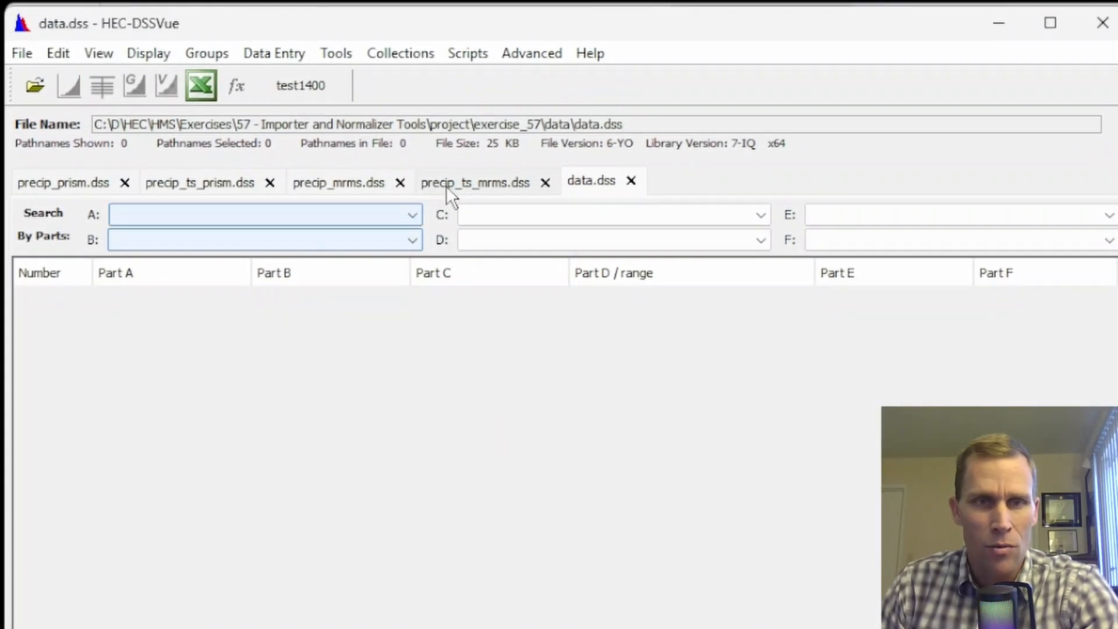
# Copy the PRECIP-CUM and PRECIP-INC records from precip_ts_mrms.dss into data.dss and dismiss the copy notice.
pyautogui.click(438, 148)
pyautogui.keyDown('shift'); pyautogui.click(441, 317); pyautogui.keyUp('shift')
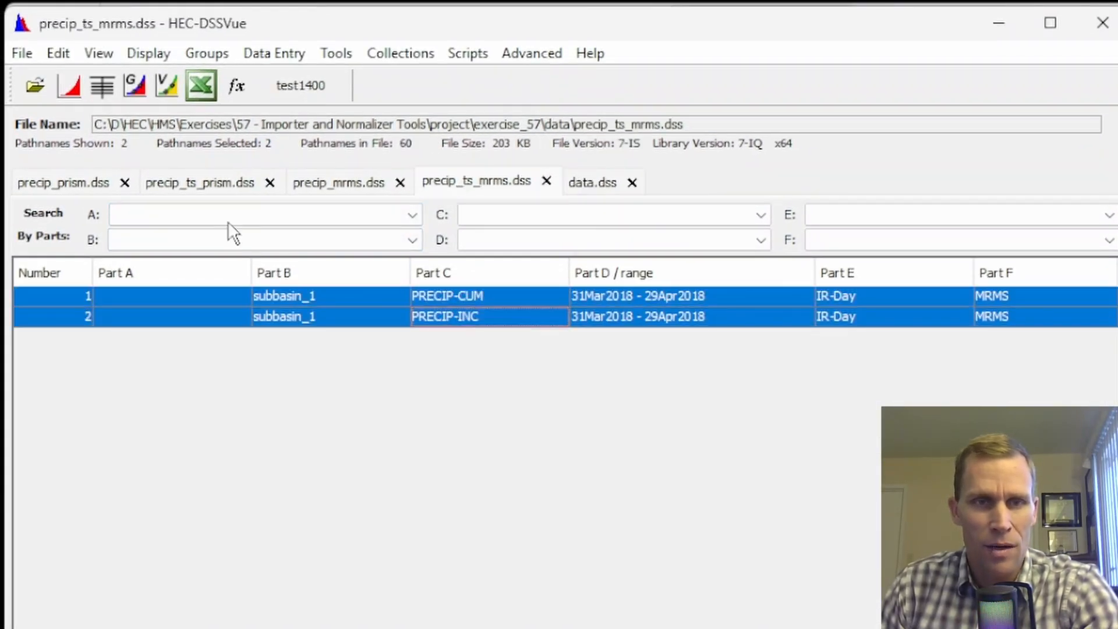
pyautogui.click(58, 52)
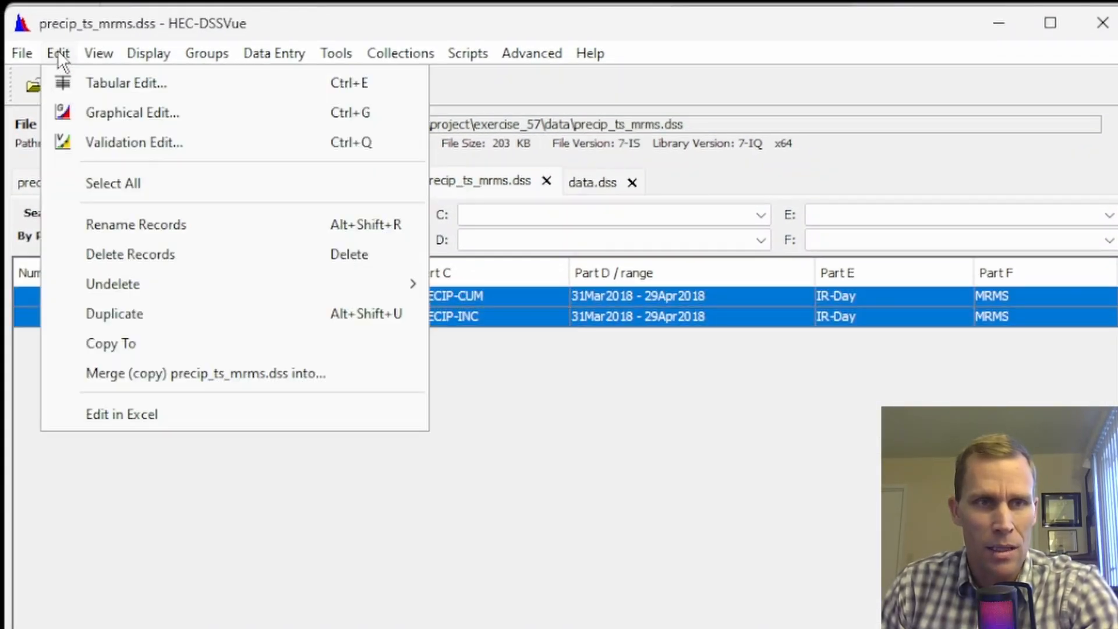
pyautogui.click(138, 344)
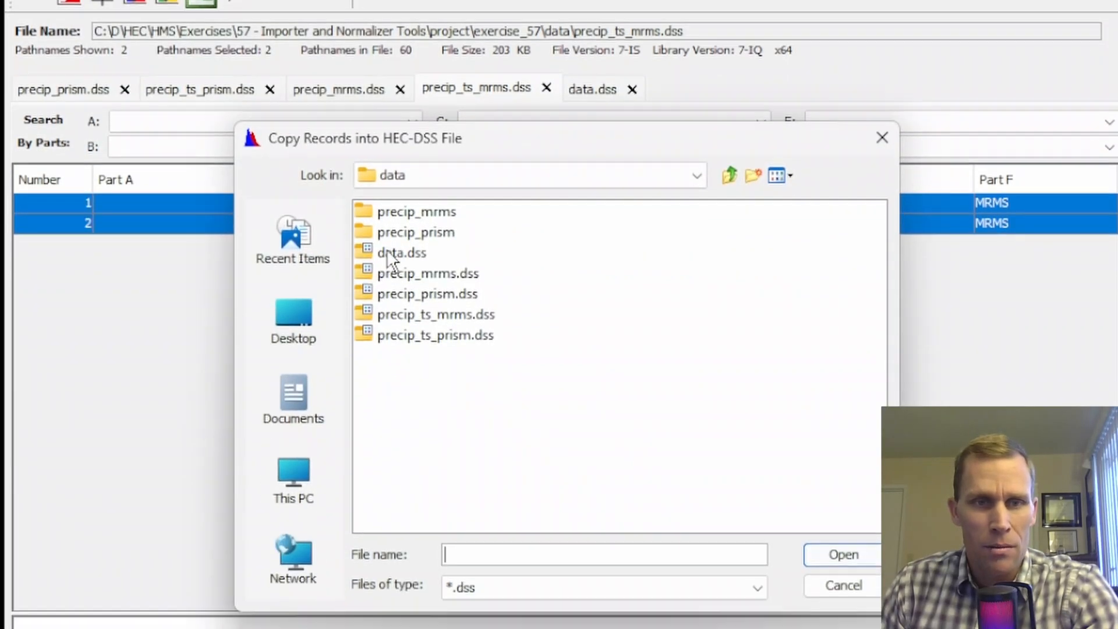
pyautogui.click(388, 313)
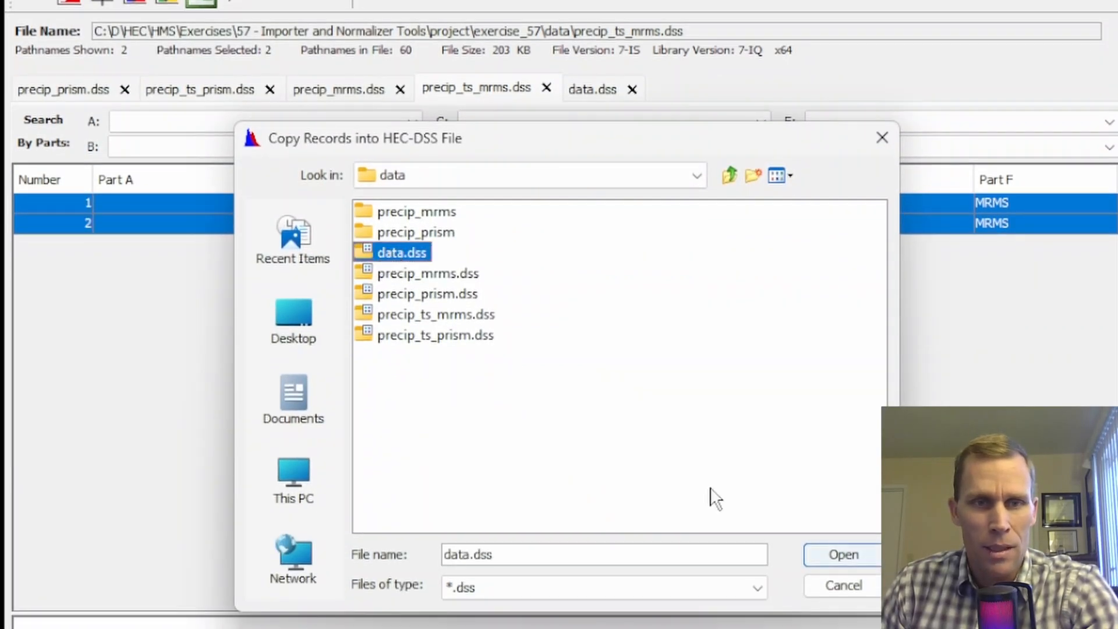
pyautogui.click(820, 558)
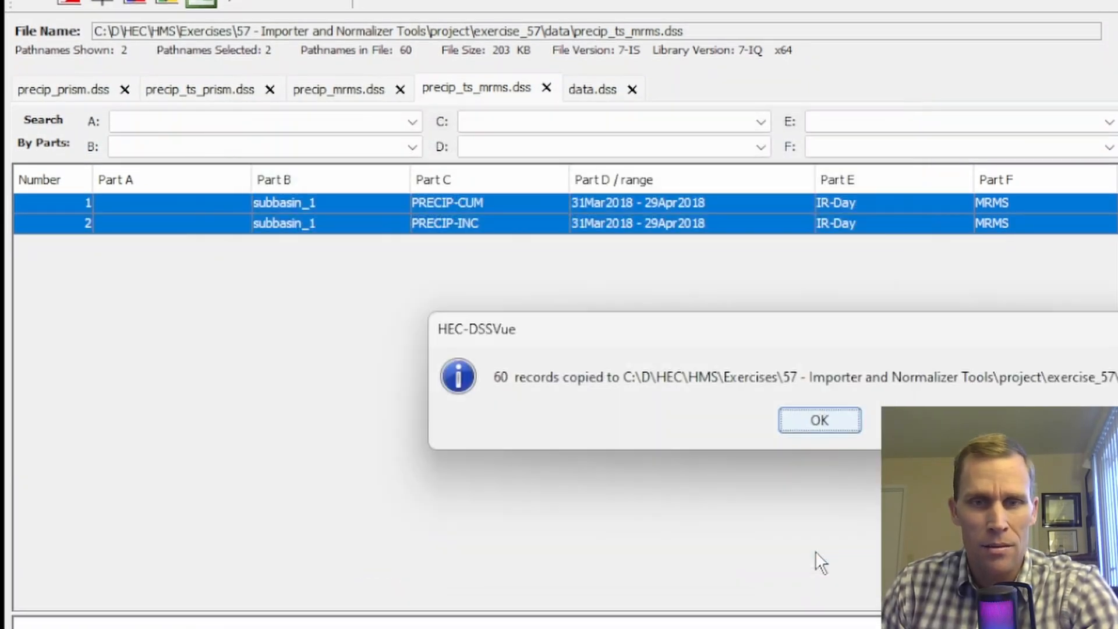
pyautogui.click(803, 427)
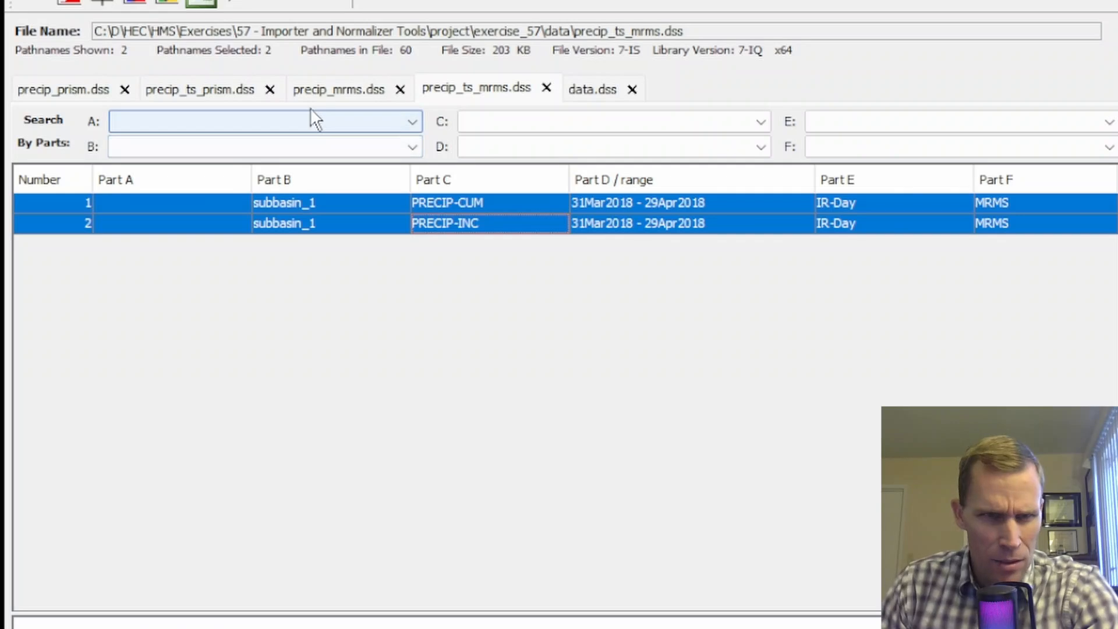
# Copy the PRECIP-CUM and PRECIP-INC records from precip_ts_prism.dss into data.dss and dismiss the copy notice.
pyautogui.click(219, 89)
pyautogui.keyDown('shift'); pyautogui.click(318, 223); pyautogui.keyUp('shift')
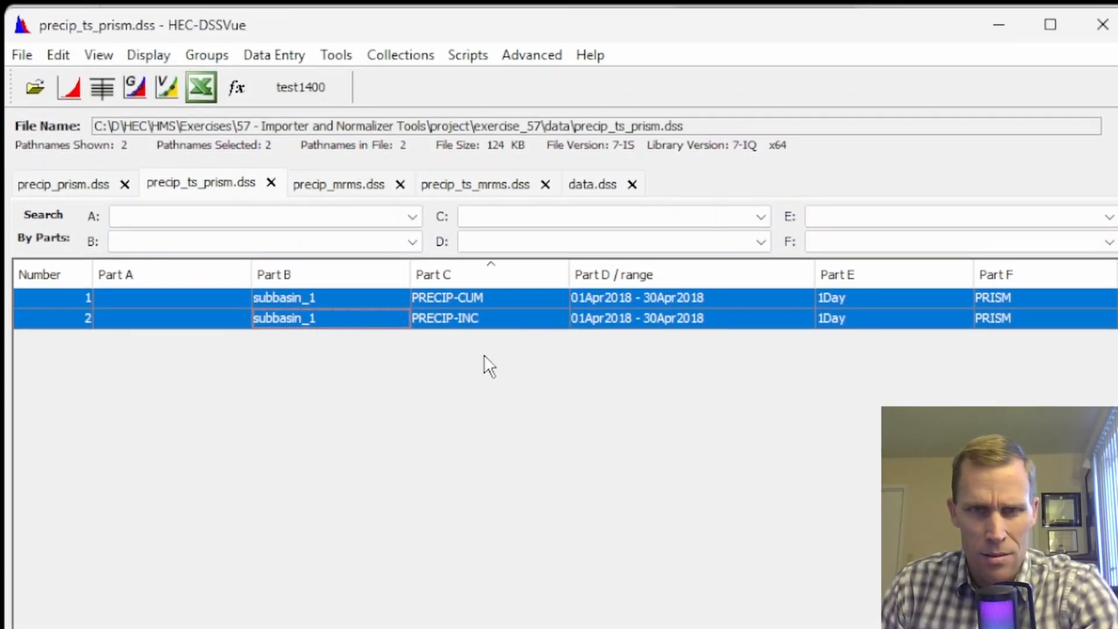
pyautogui.click(58, 57)
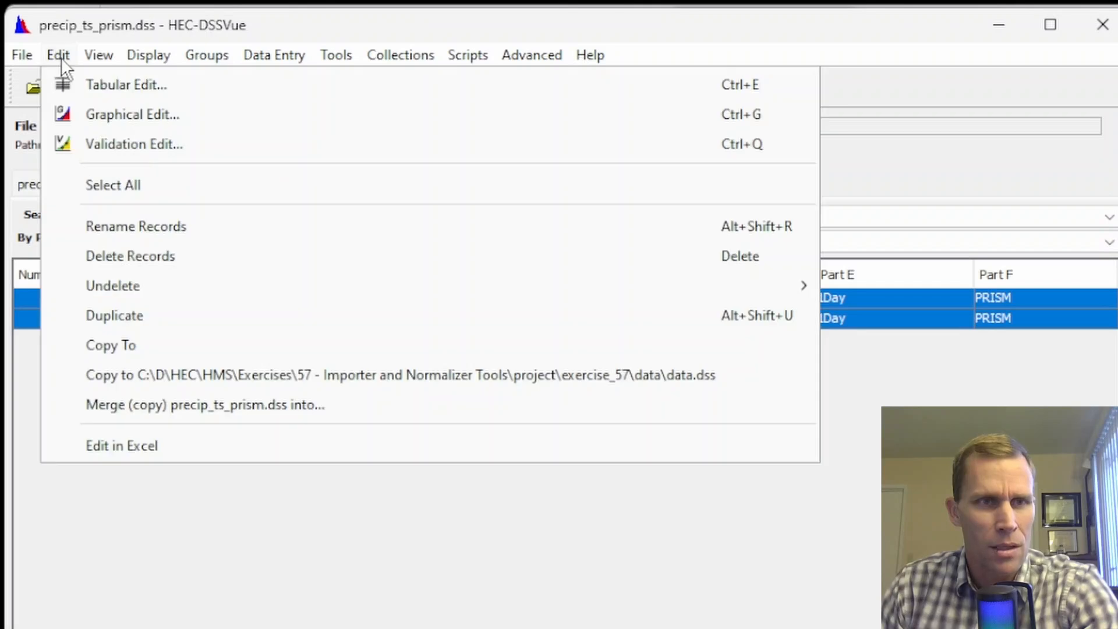
pyautogui.click(117, 351)
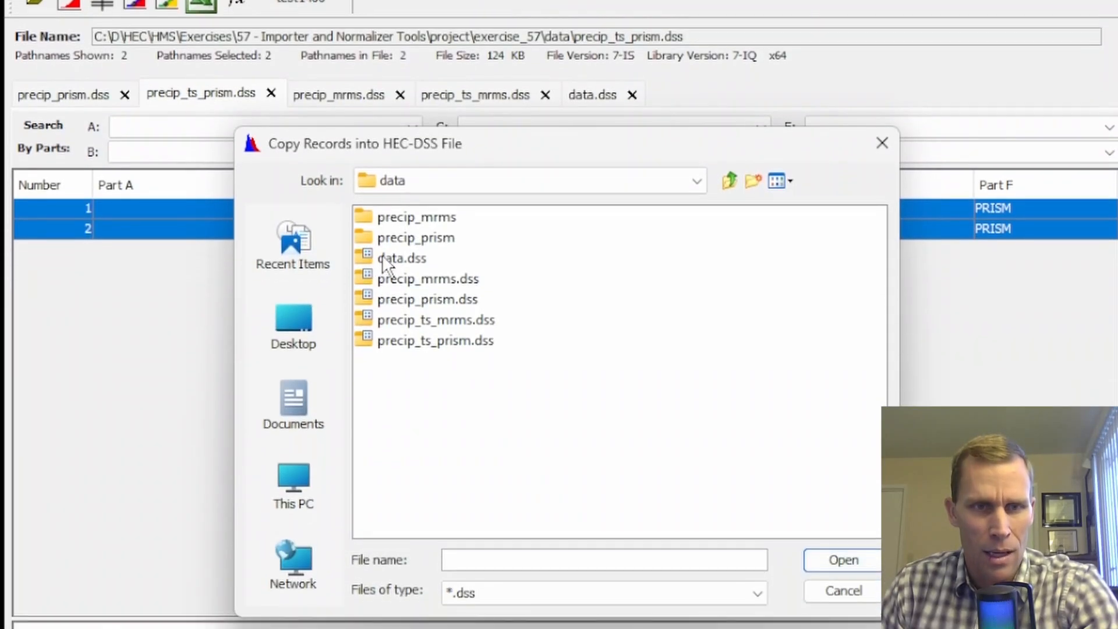
pyautogui.click(390, 346)
pyautogui.click(830, 553)
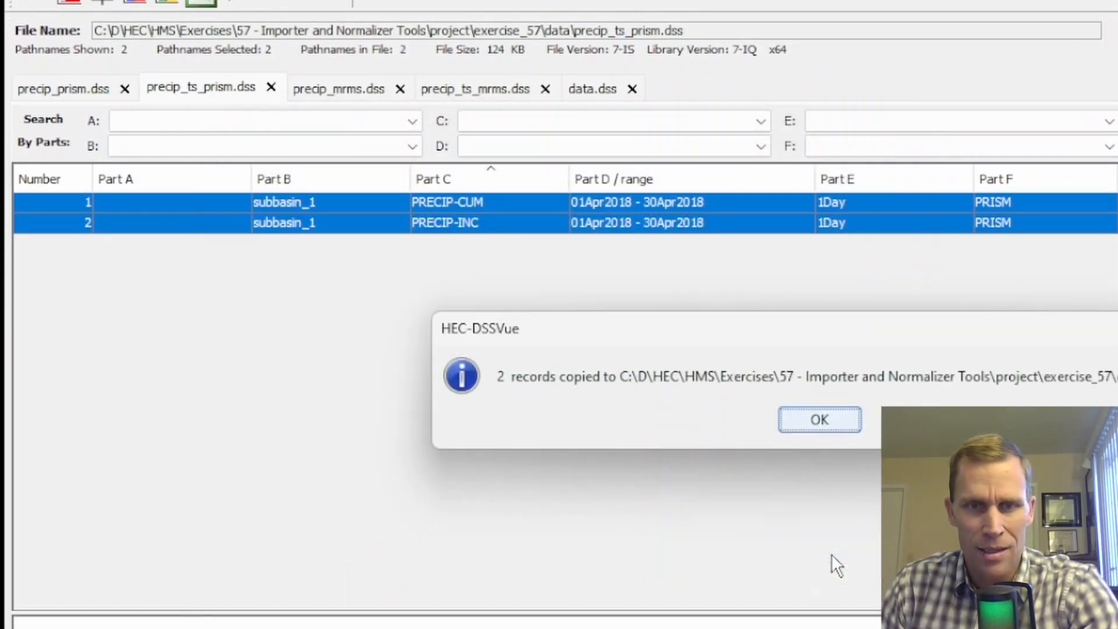
pyautogui.click(814, 419)
# Refresh the data.dss catalog and plot the MRMS and PRISM PRECIP-CUM records together to compare cumulative precipitation.
pyautogui.click(593, 89)
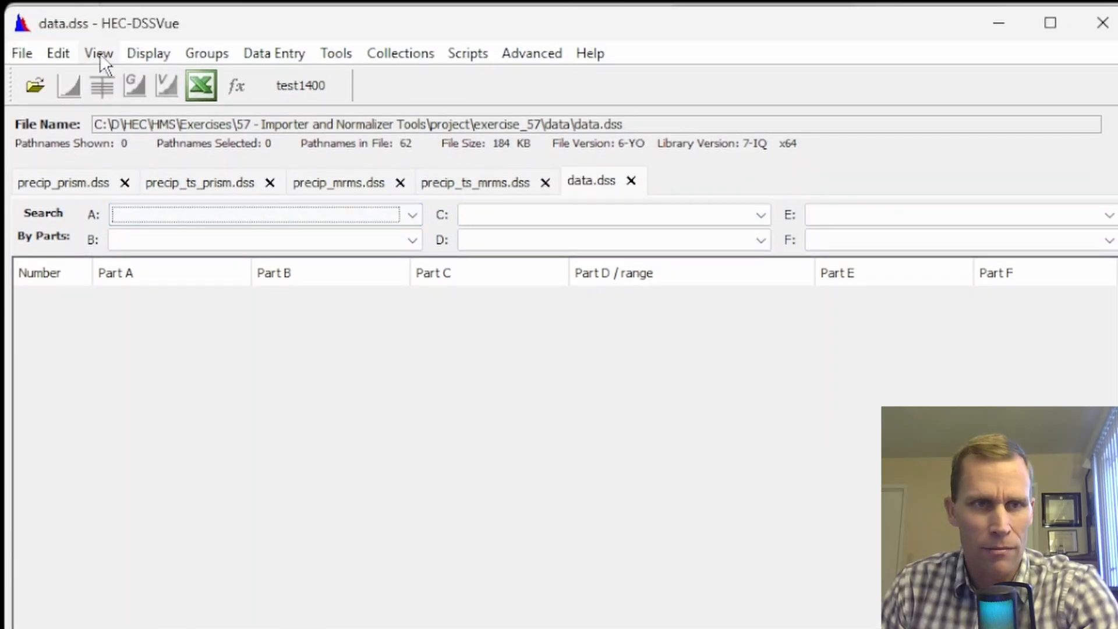
pyautogui.click(100, 54)
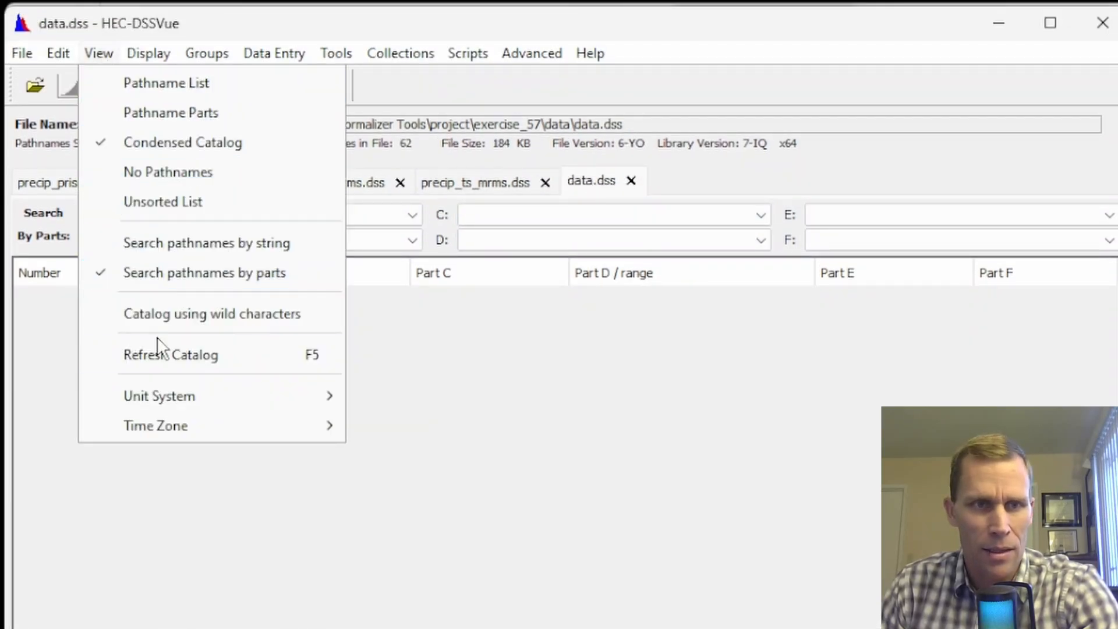
pyautogui.click(169, 357)
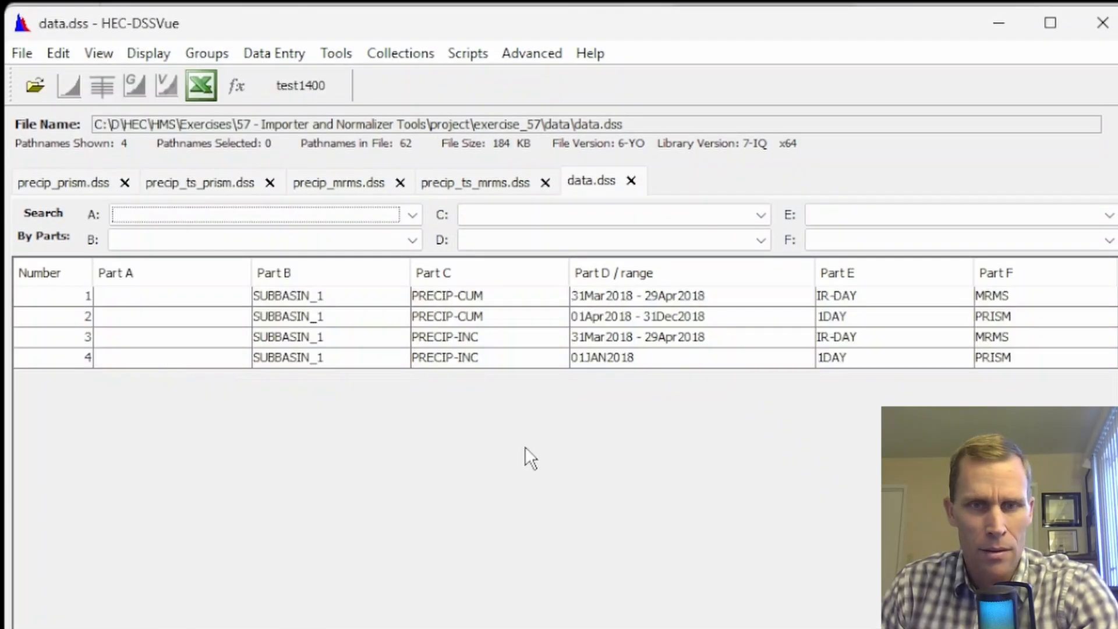
pyautogui.click(439, 299)
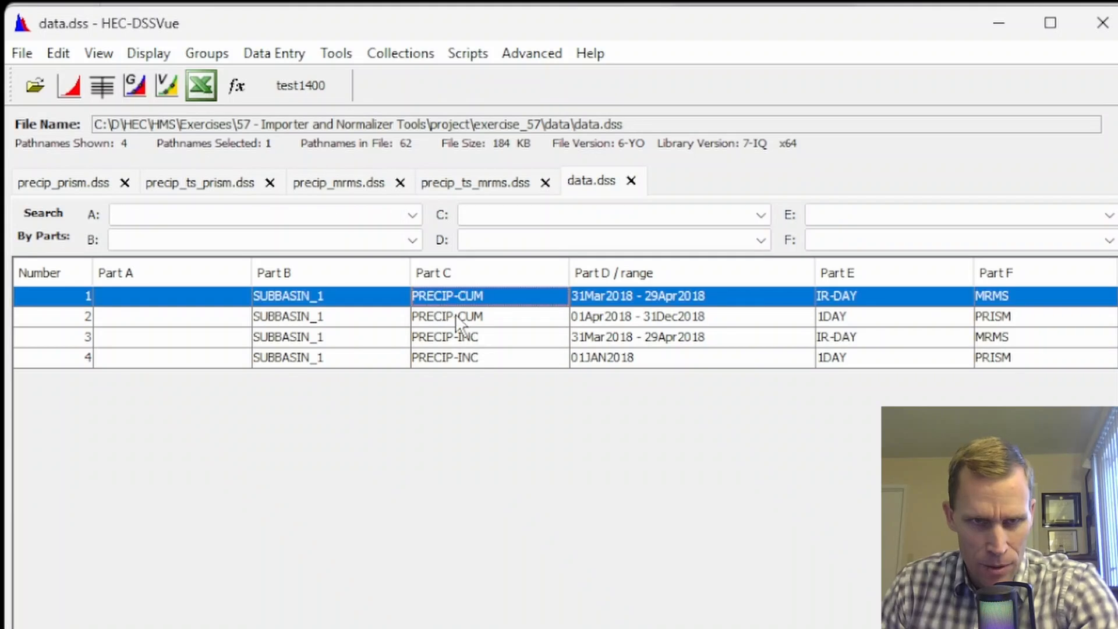
pyautogui.keyDown('ctrl'); pyautogui.click(455, 314); pyautogui.keyUp('ctrl')
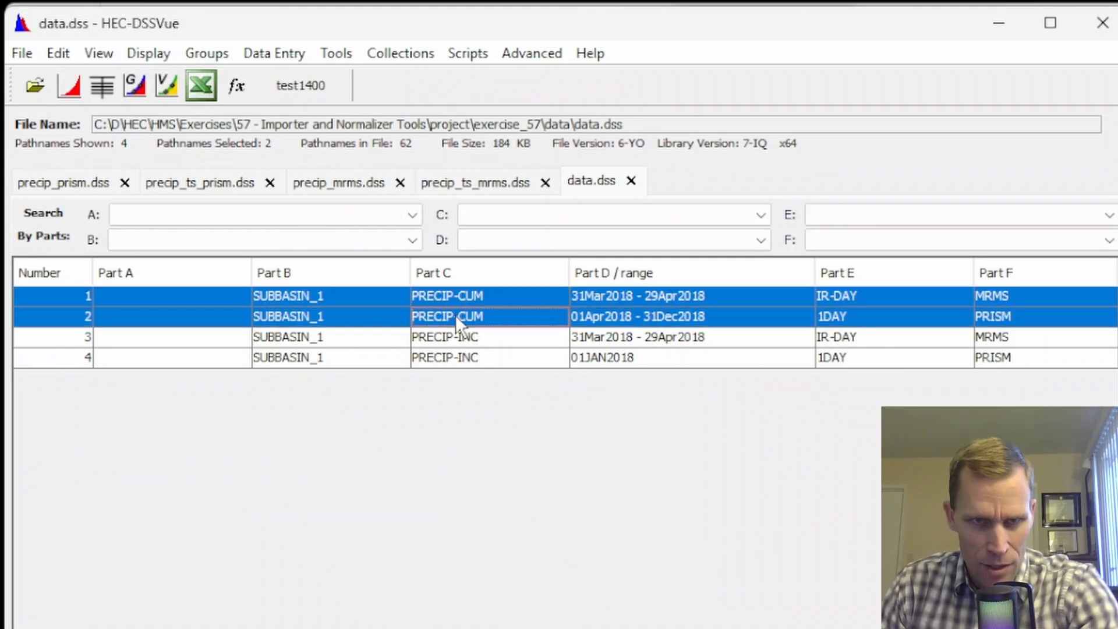
pyautogui.click(70, 87)
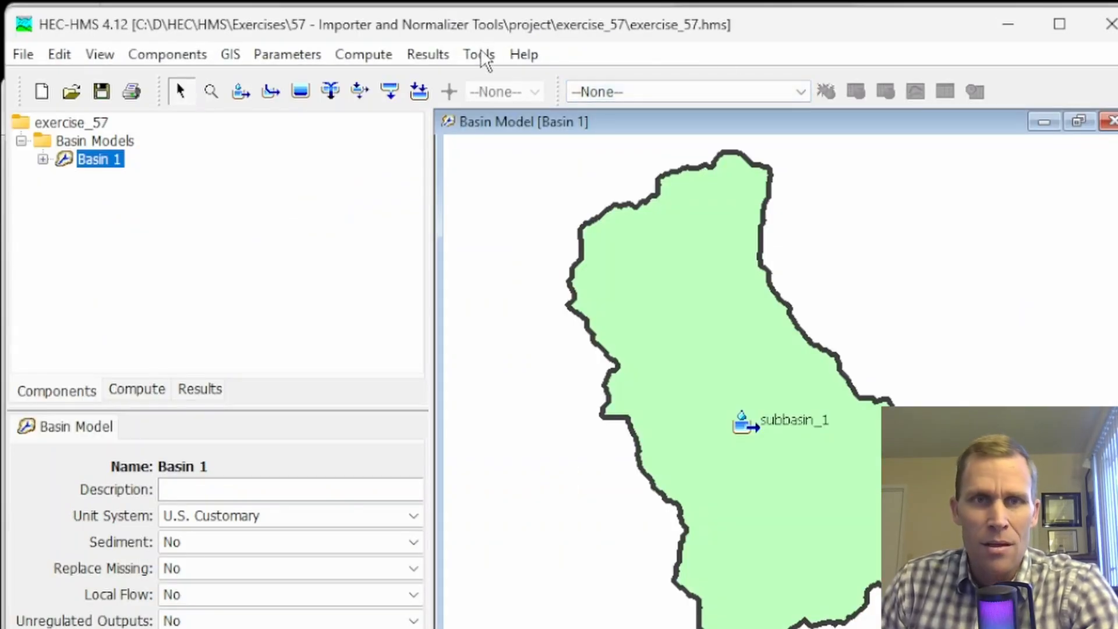
# In HEC-HMS, start the grid Normalizer with precip_mrms.dss as the source file and add all its grids as source grids.
pyautogui.click(485, 60)
pyautogui.moveTo(606, 190)
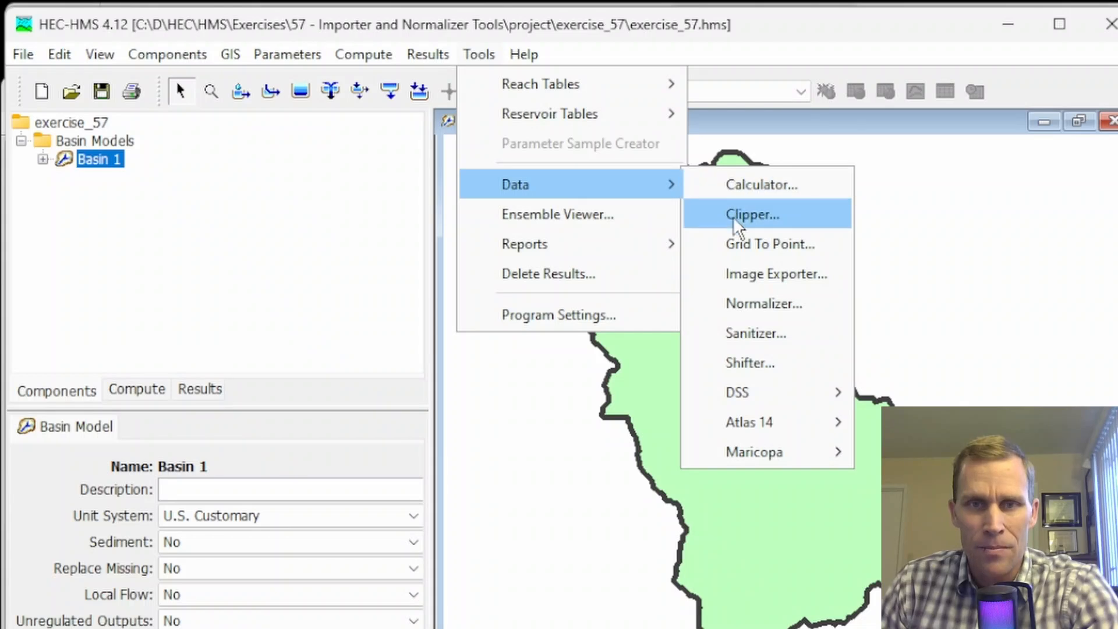
pyautogui.click(770, 302)
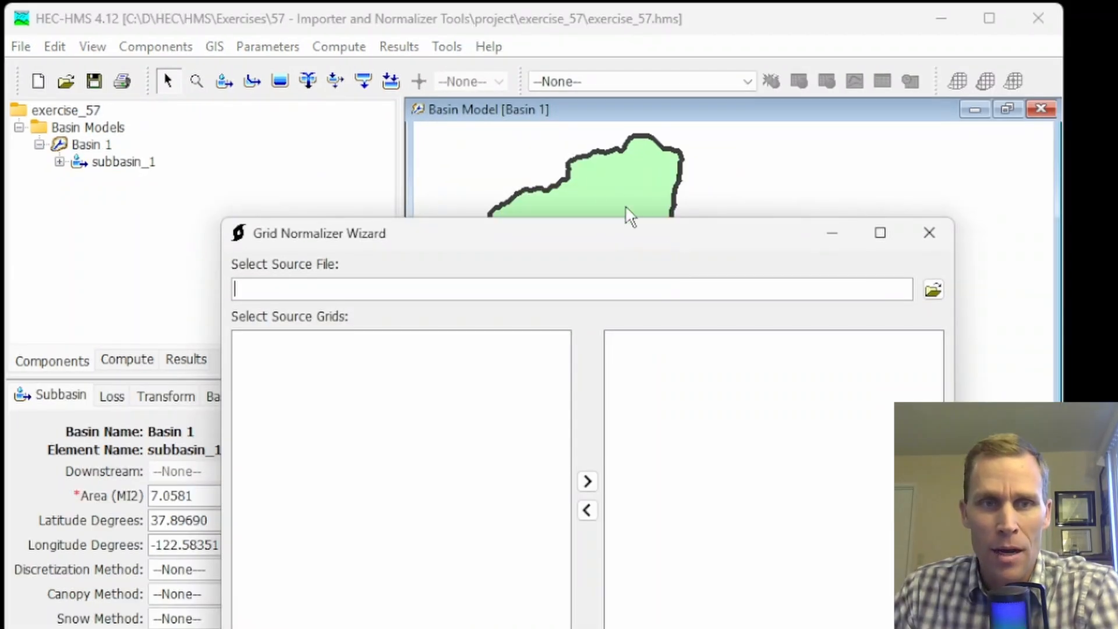
pyautogui.moveTo(608, 240); pyautogui.dragTo(517, 158)
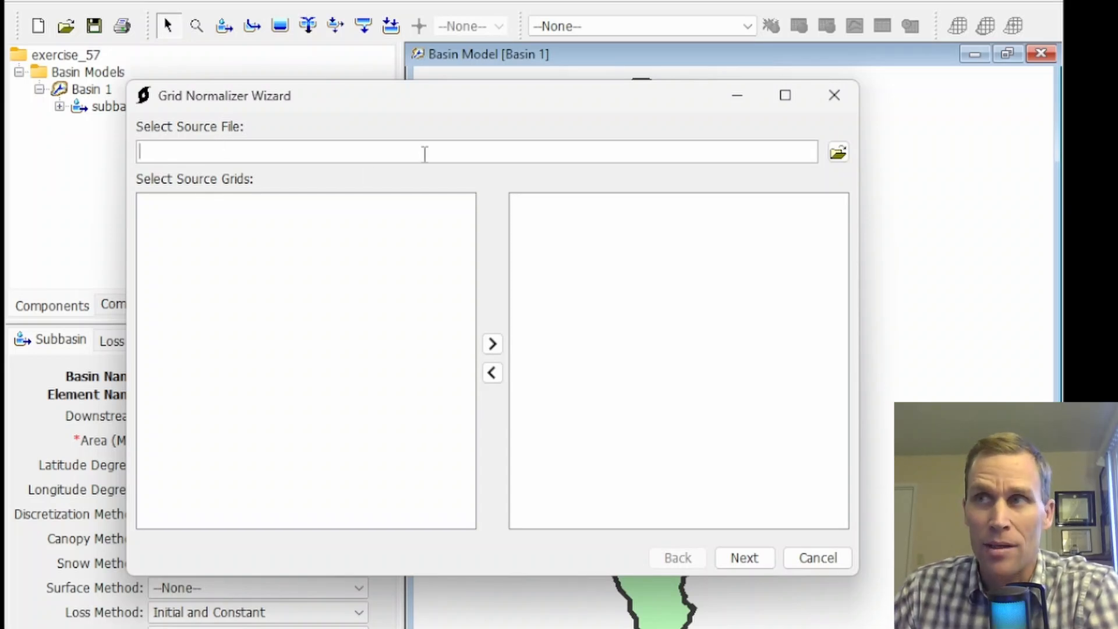
pyautogui.click(838, 152)
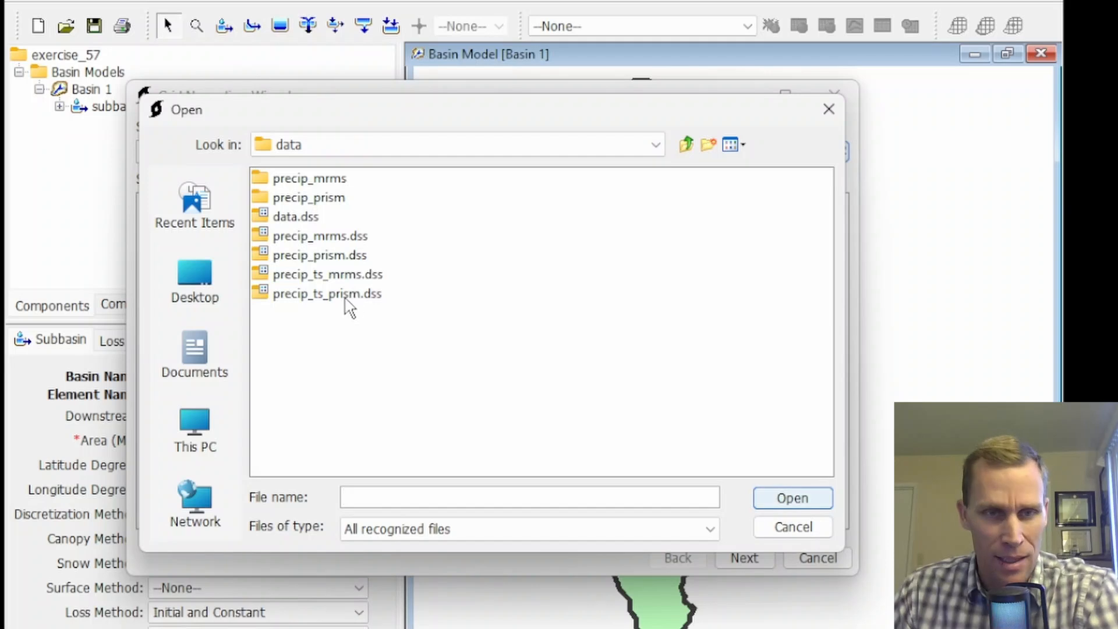
pyautogui.click(349, 235)
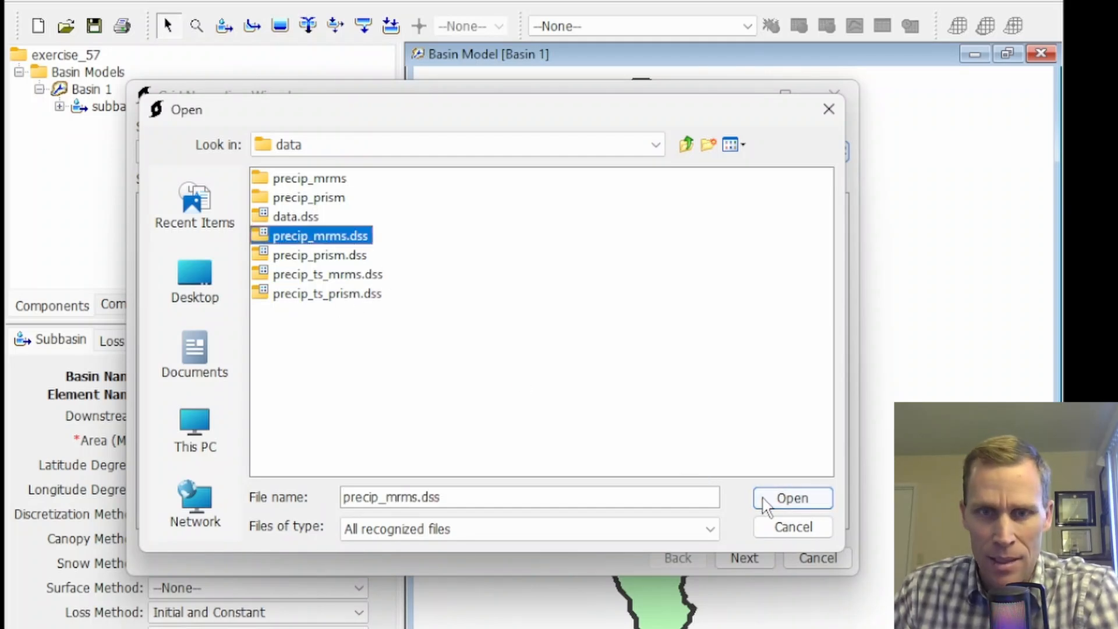
pyautogui.click(778, 498)
pyautogui.click(340, 335)
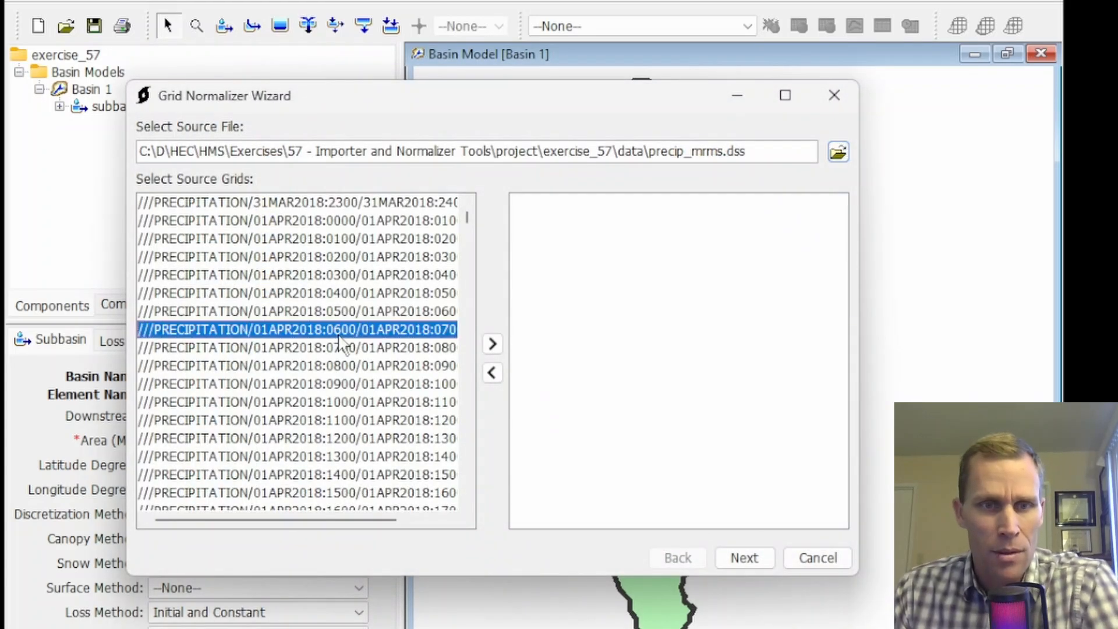
pyautogui.hotkey('ctrl', 'a')
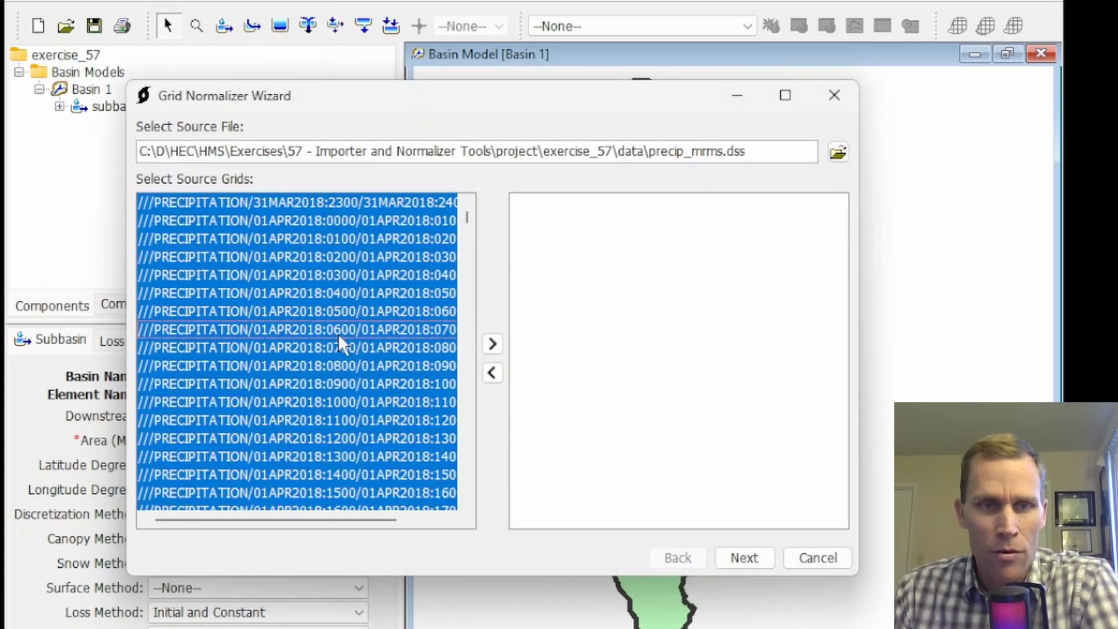
pyautogui.click(492, 344)
pyautogui.click(746, 560)
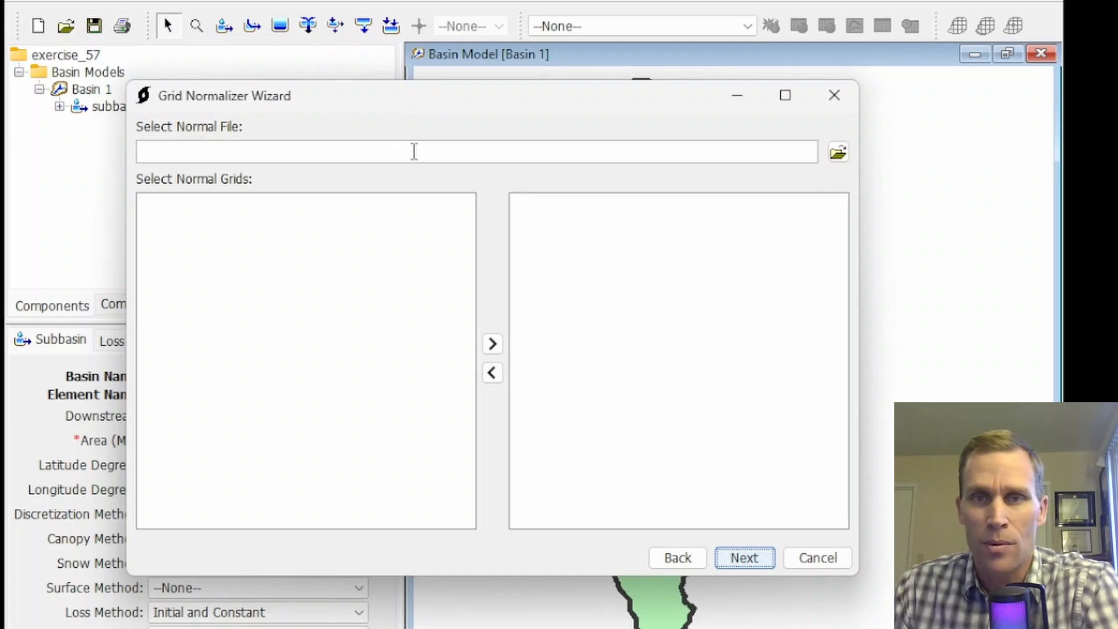
# Choose precip_prism.dss as the normal file, add all its precipitation grids, and continue to the normalization period settings.
pyautogui.click(839, 152)
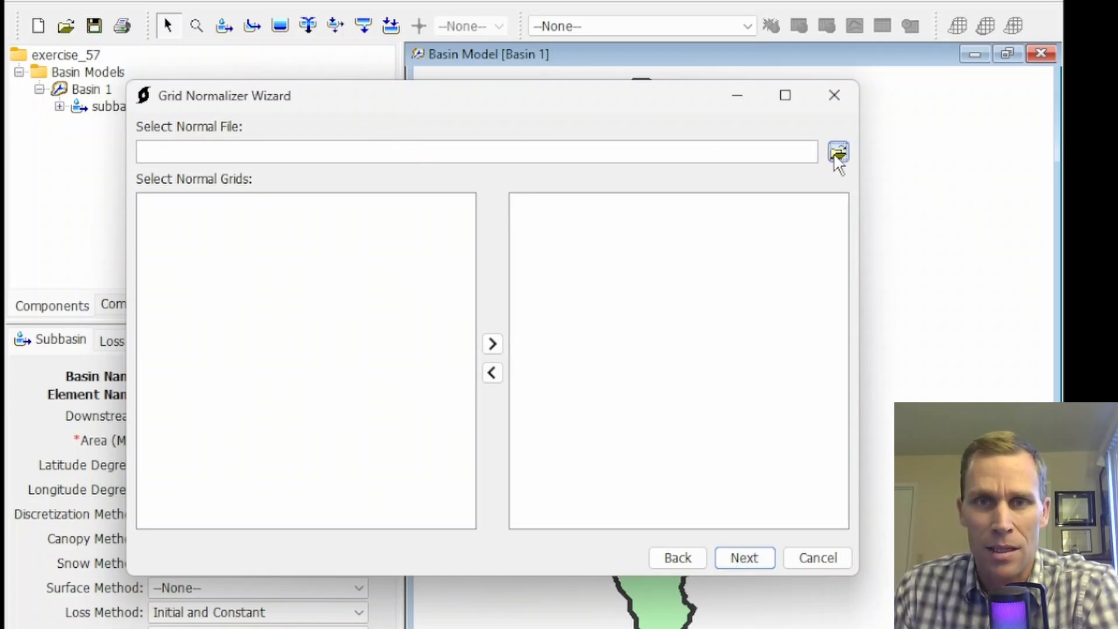
pyautogui.click(322, 261)
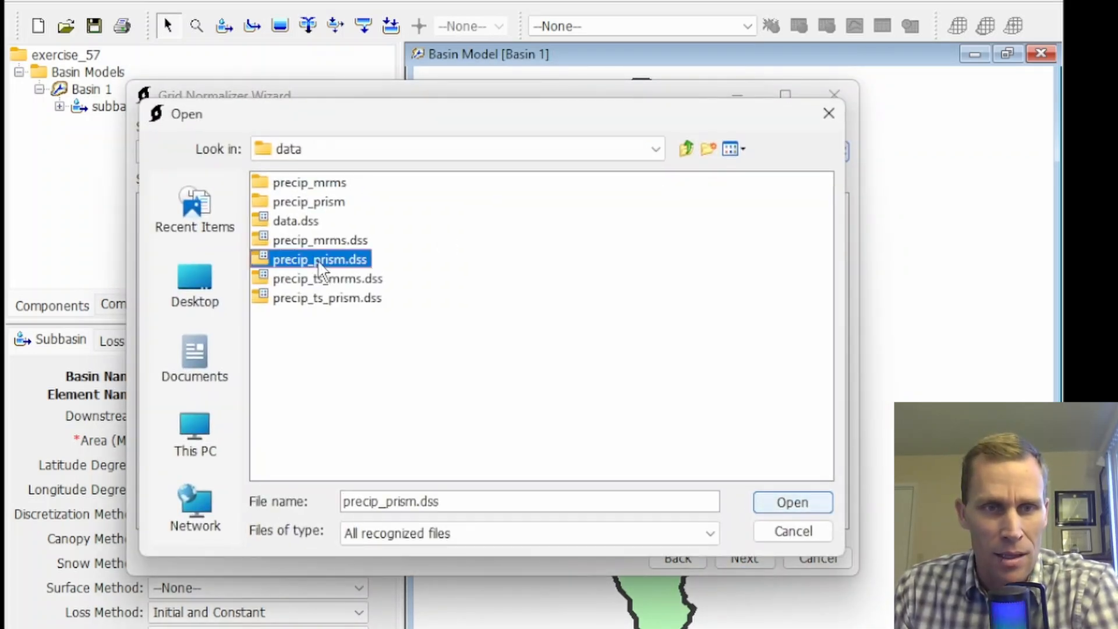
pyautogui.click(792, 502)
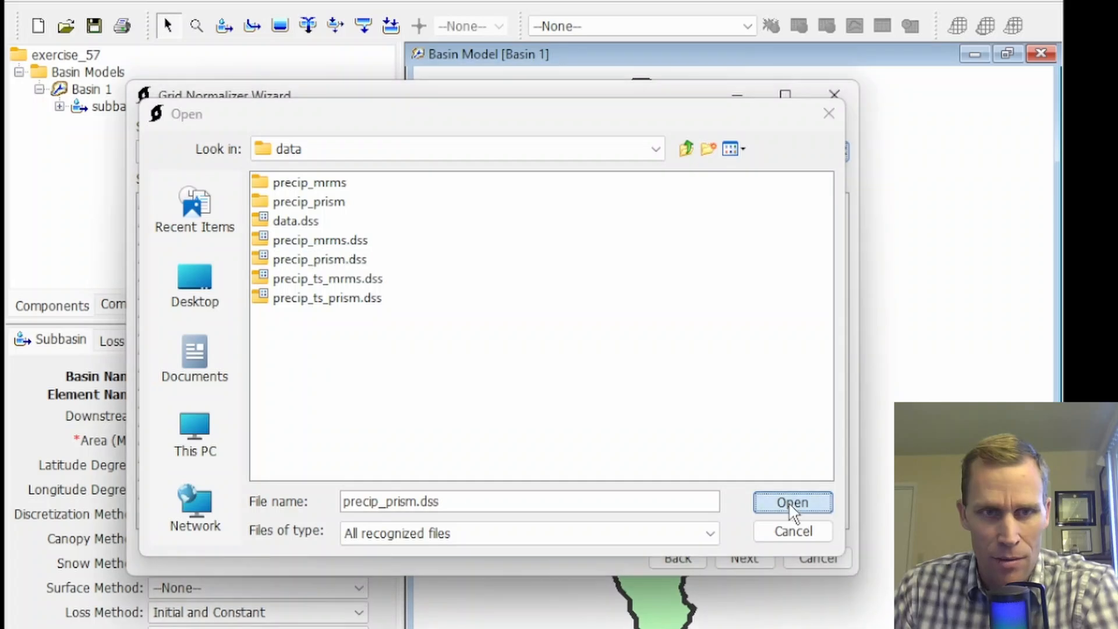
pyautogui.click(352, 275)
pyautogui.hotkey('ctrl', 'a')
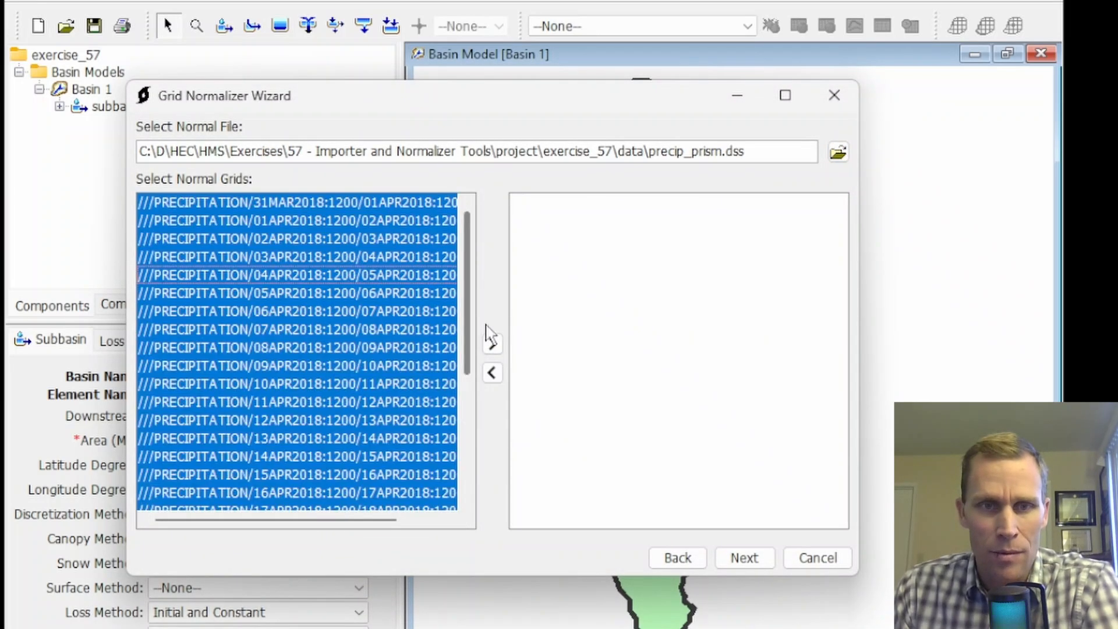
pyautogui.click(492, 344)
pyautogui.click(747, 558)
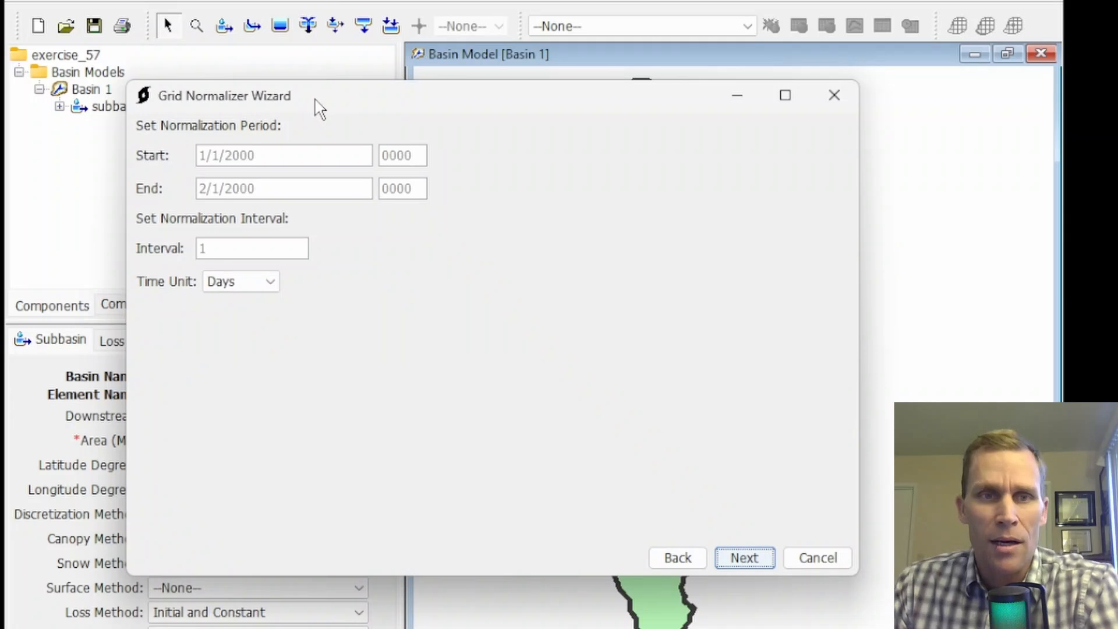
# Set the normalization period to start 4/1/2018 at 1200 and end 4/30/2018 at 1200.
pyautogui.moveTo(319, 108); pyautogui.dragTo(315, 103)
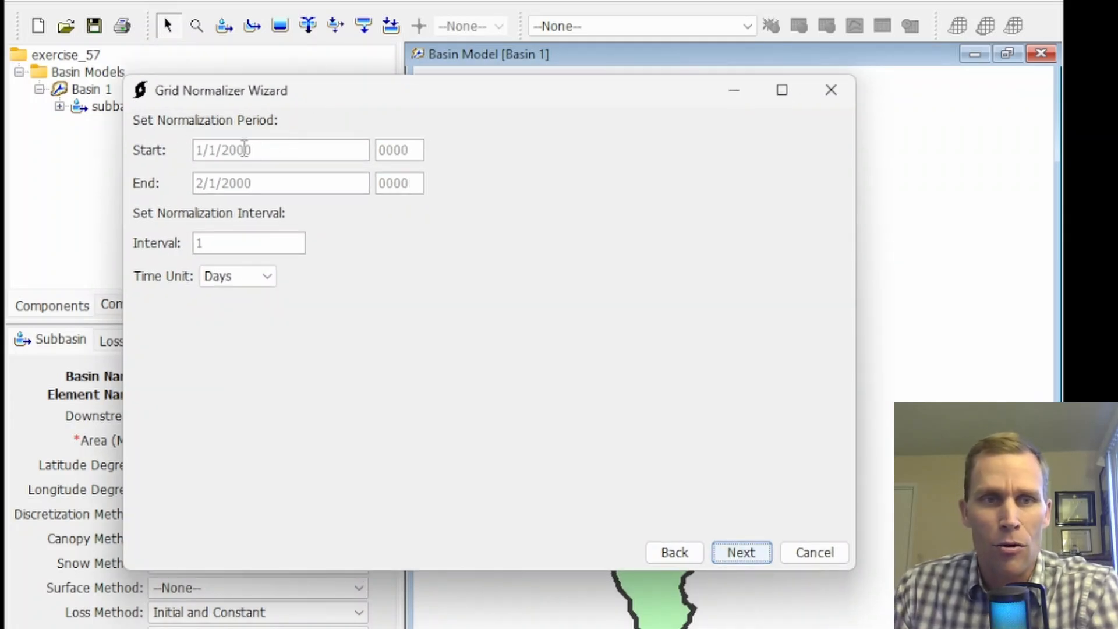
pyautogui.click(265, 150)
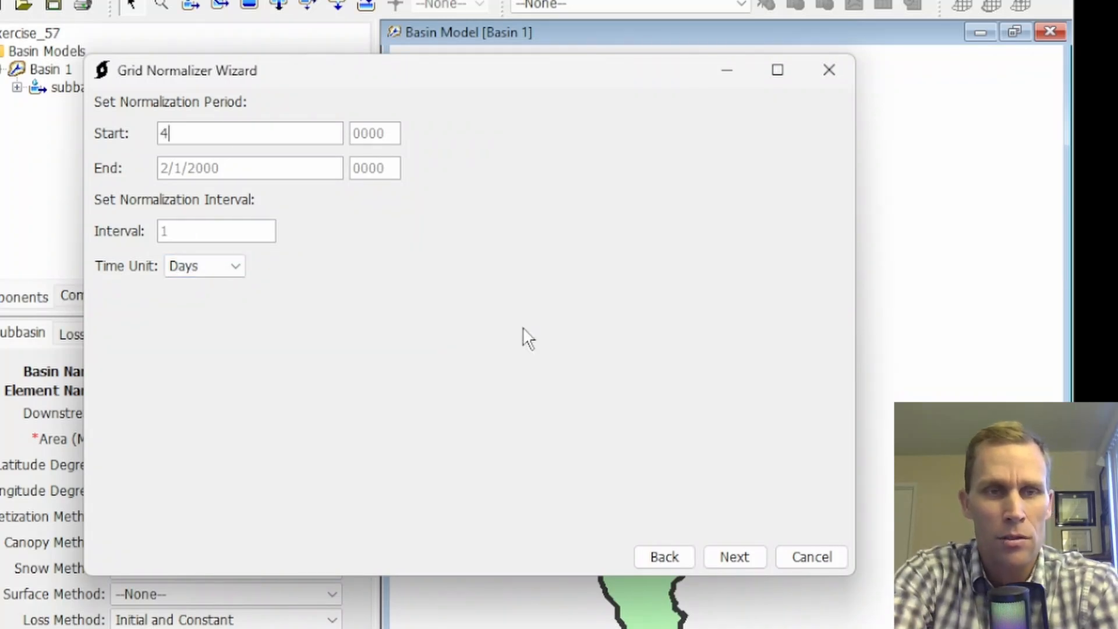
pyautogui.write('4/1/2018')
pyautogui.press('Tab')
pyautogui.write('1200')
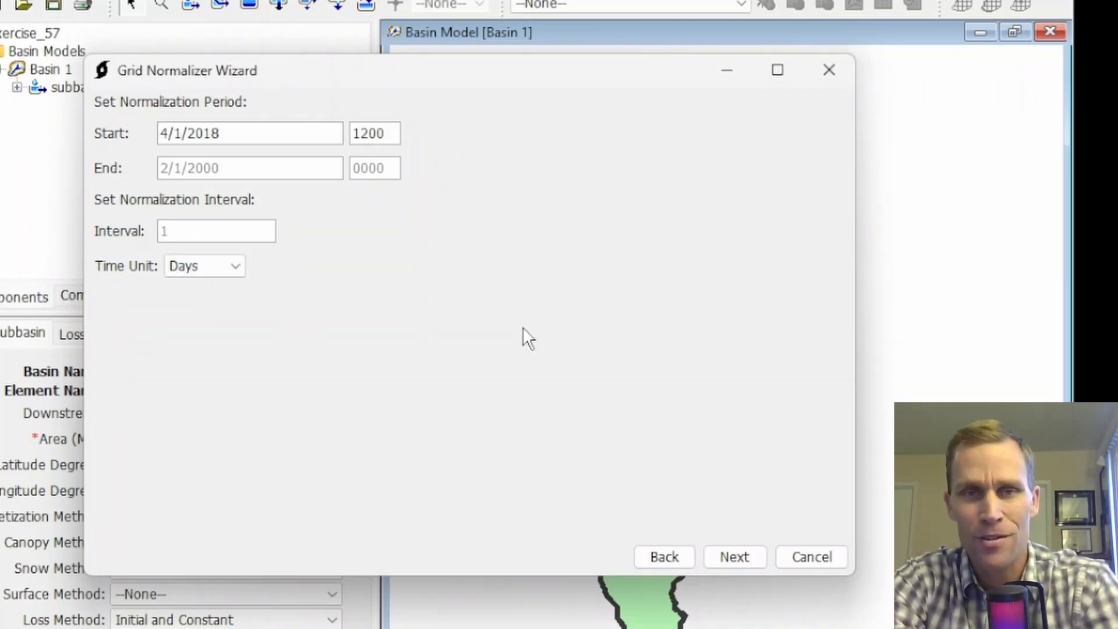
pyautogui.press('Tab')
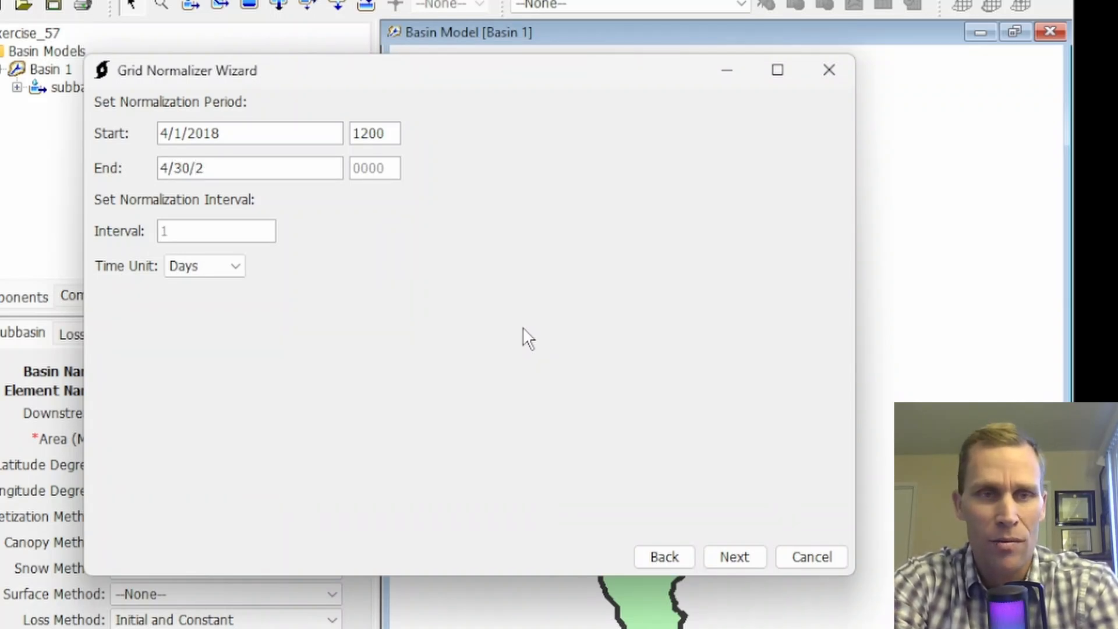
pyautogui.write('4/30/2018')
pyautogui.press('Tab')
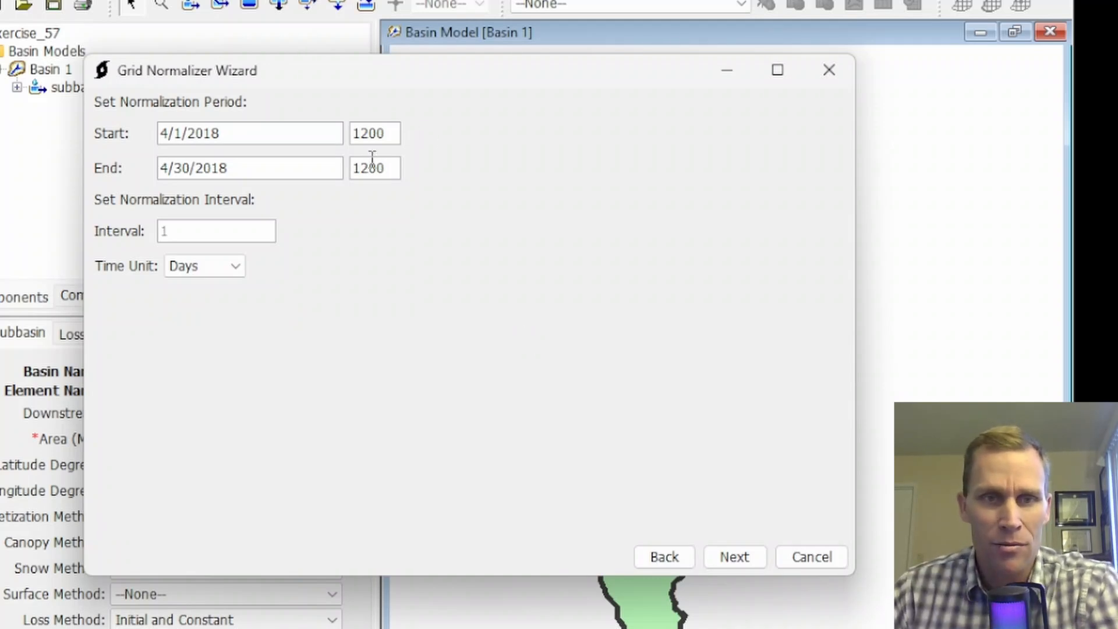
# Set the normalization interval to 1 day and continue to the destination settings.
pyautogui.click(240, 230)
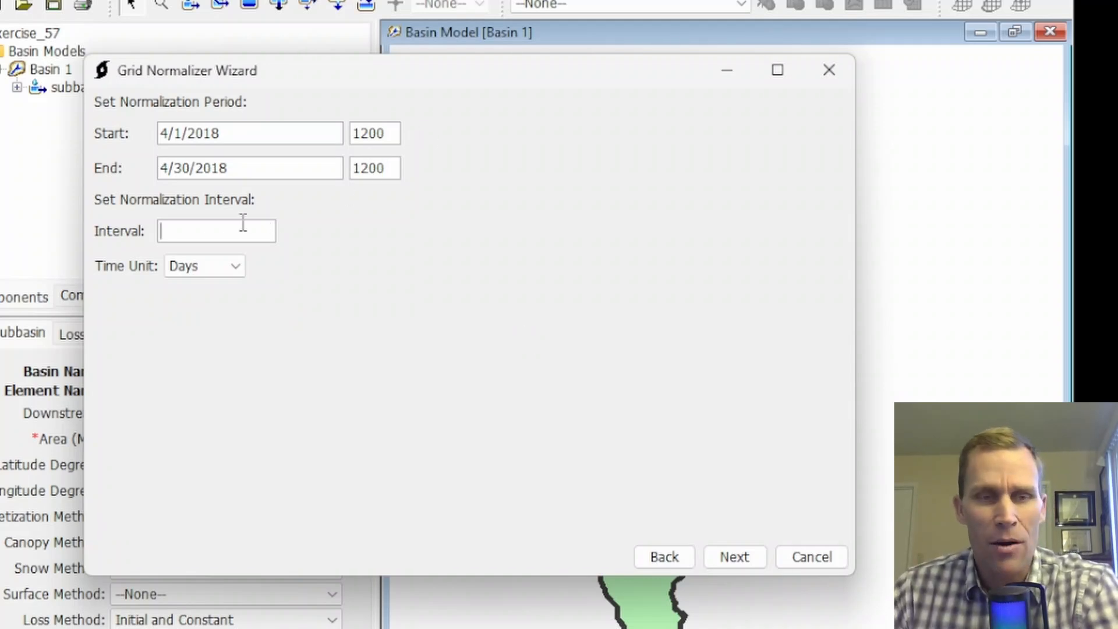
pyautogui.write('1')
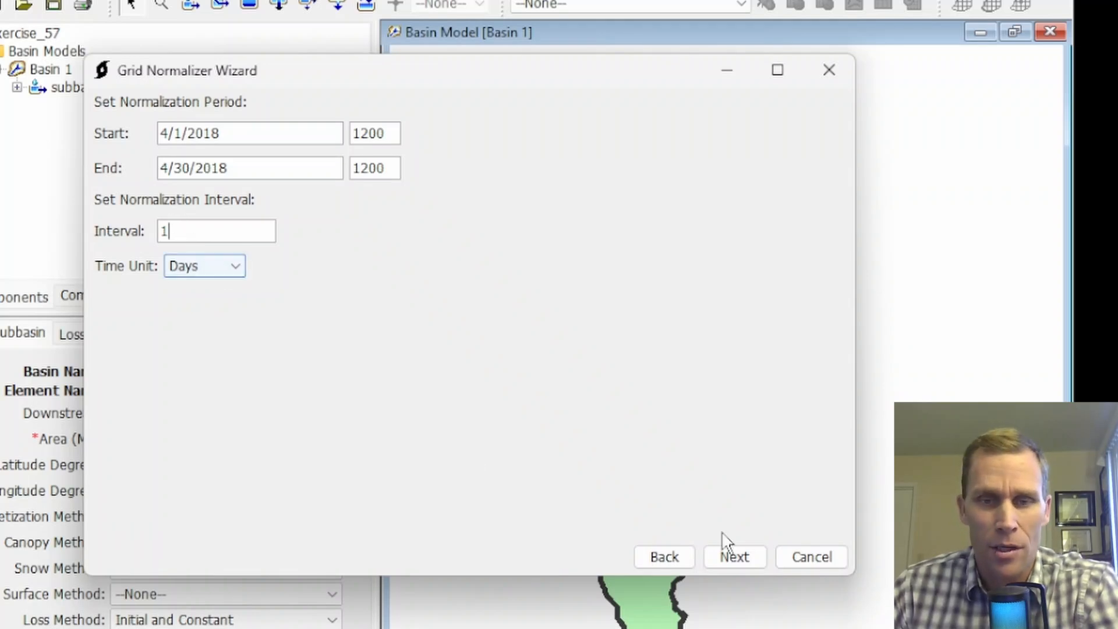
pyautogui.click(735, 554)
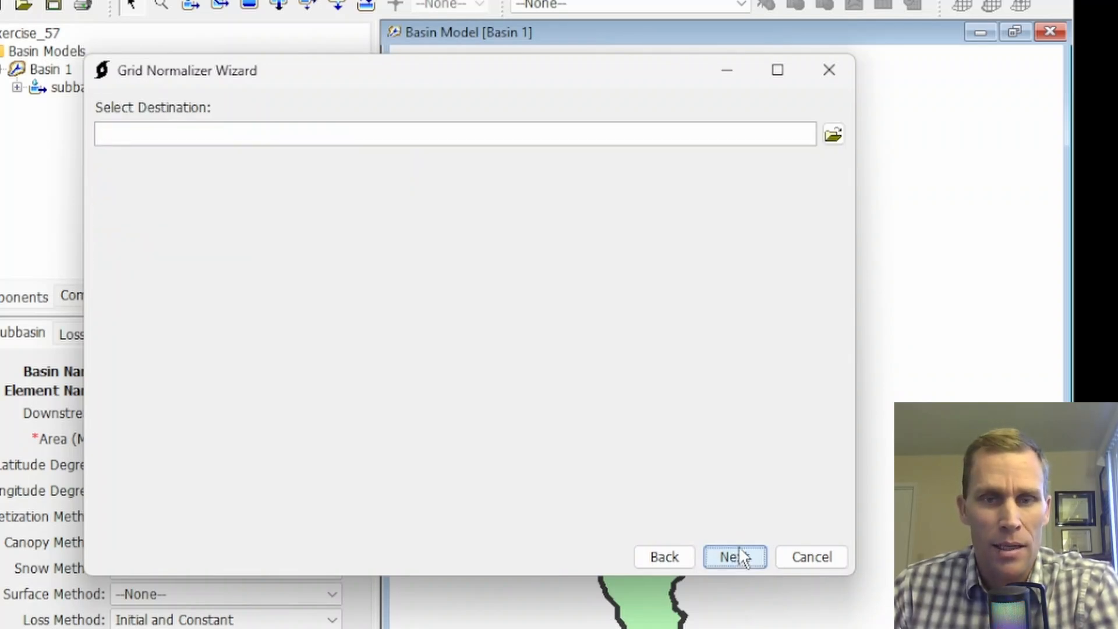
# Set the normalizer's destination to a new file precip_mrms_normalized.dss in the exercise_57 data folder.
pyautogui.click(832, 135)
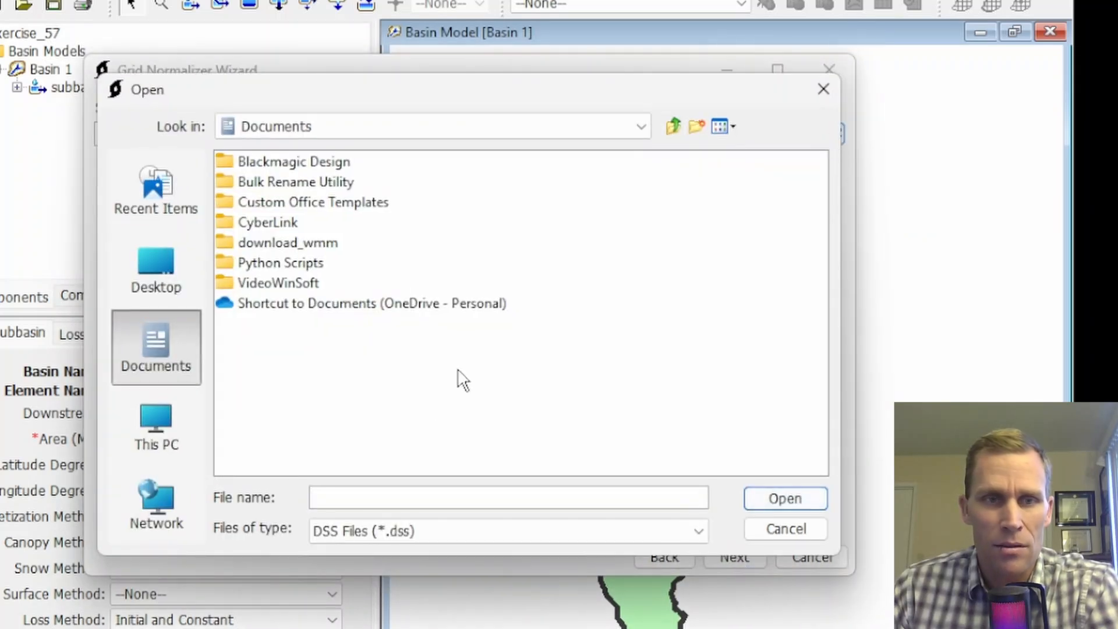
pyautogui.doubleClick(290, 167)
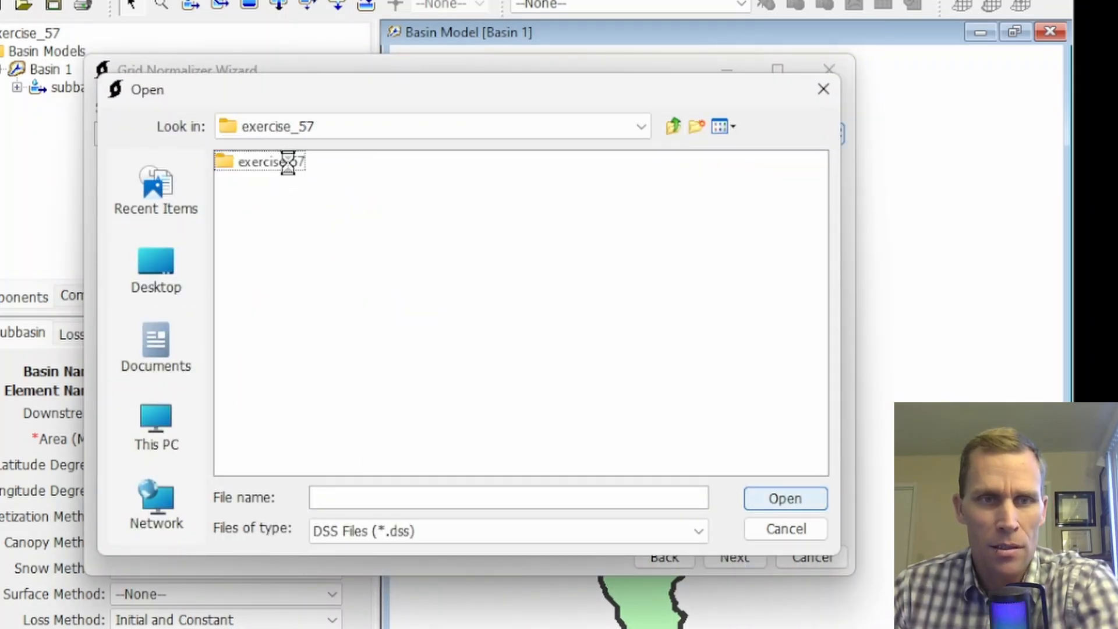
pyautogui.click(258, 185)
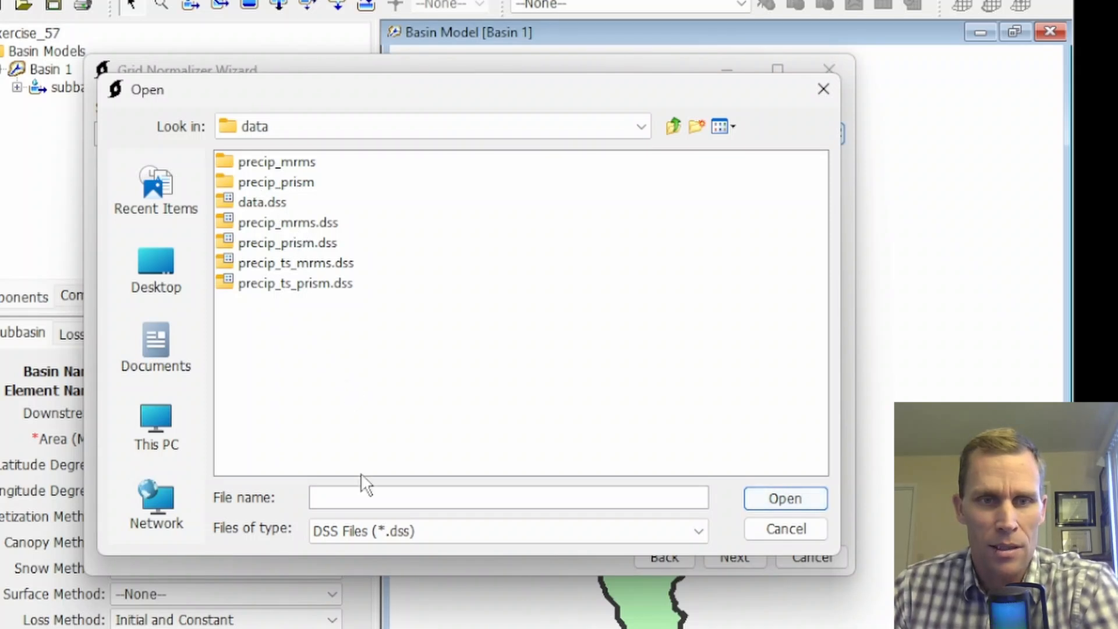
pyautogui.write('precip')
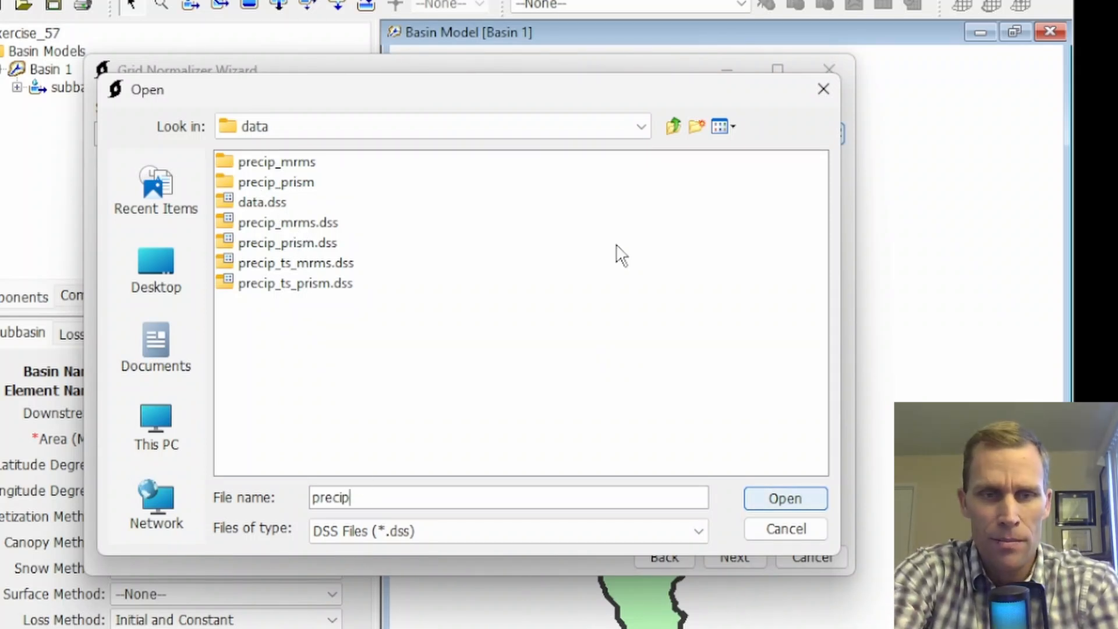
pyautogui.write('_mrms_normalized.dss')
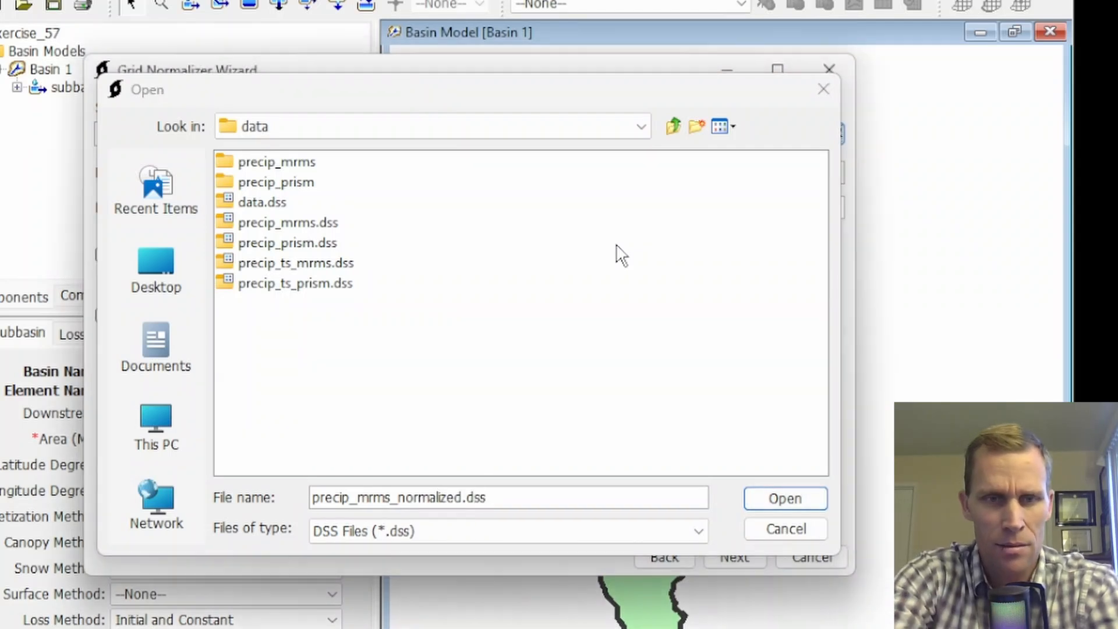
pyautogui.press('Return')
# Set Part F to MRMS_NORMALIZED, run the normalization, and close the wizard.
pyautogui.click(663, 214)
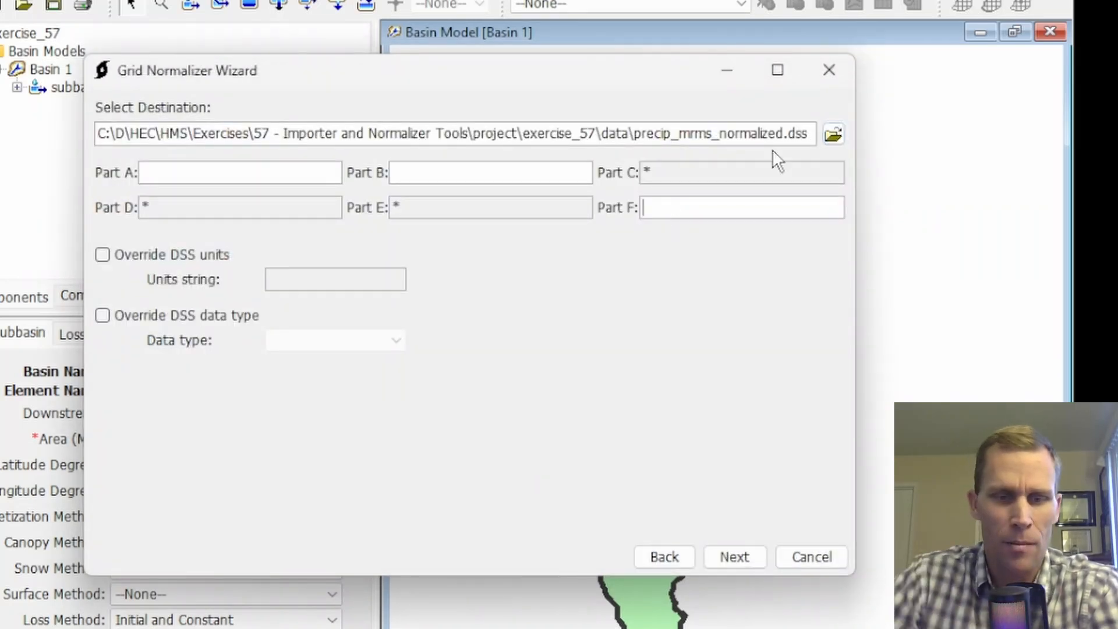
pyautogui.write('MRMS_NORMALIZED')
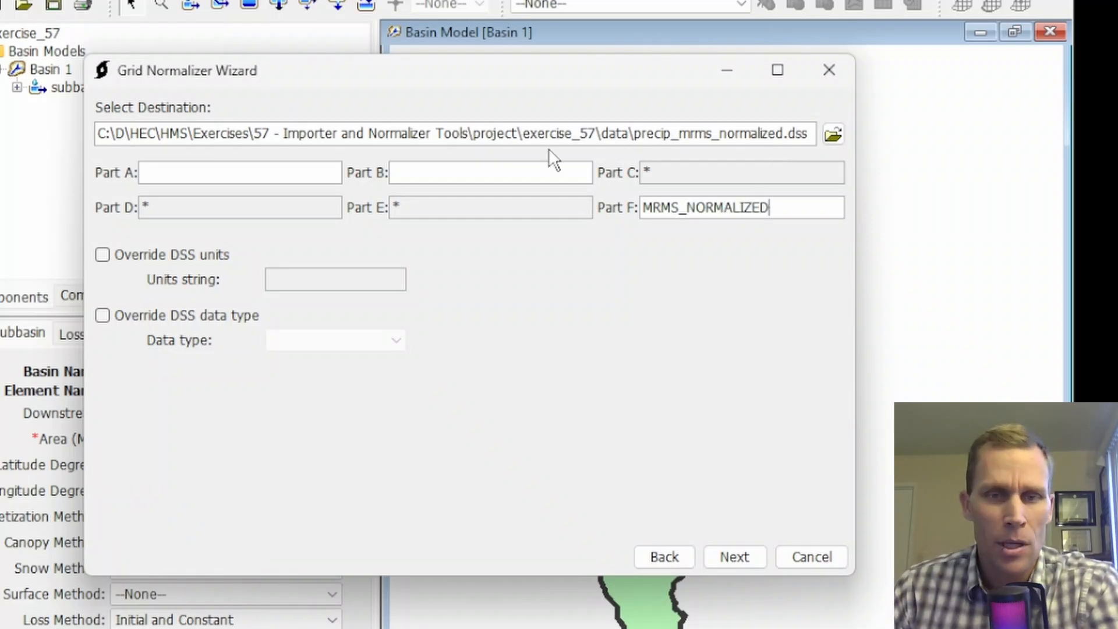
pyautogui.click(736, 551)
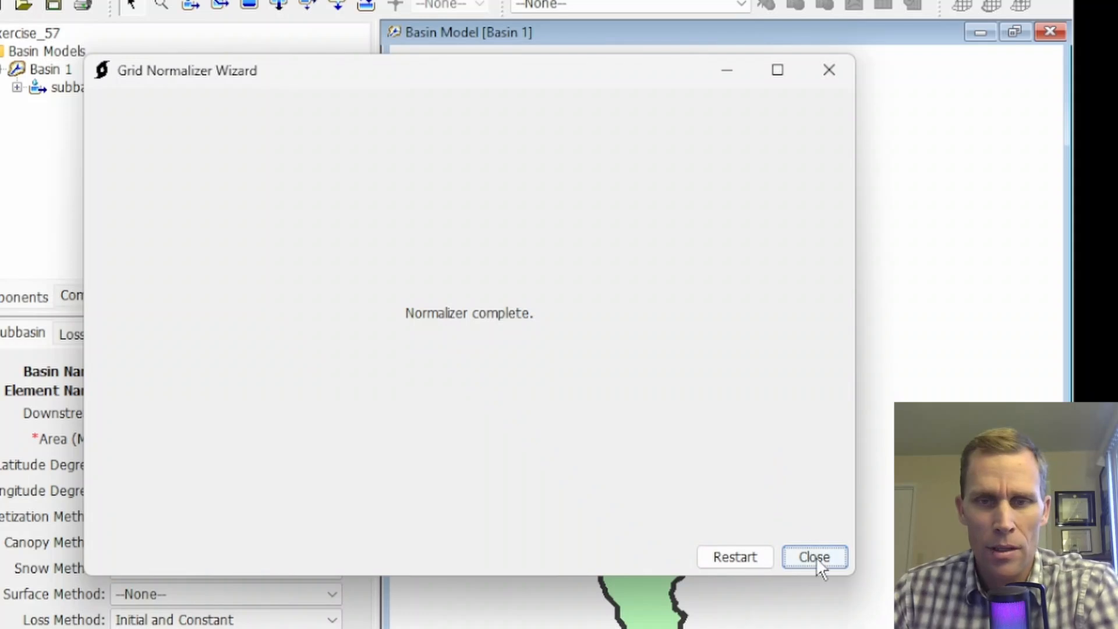
pyautogui.click(816, 557)
# Switch to HEC-DSSVue and open precip_mrms_normalized.dss from the data folder.
pyautogui.click(764, 452)
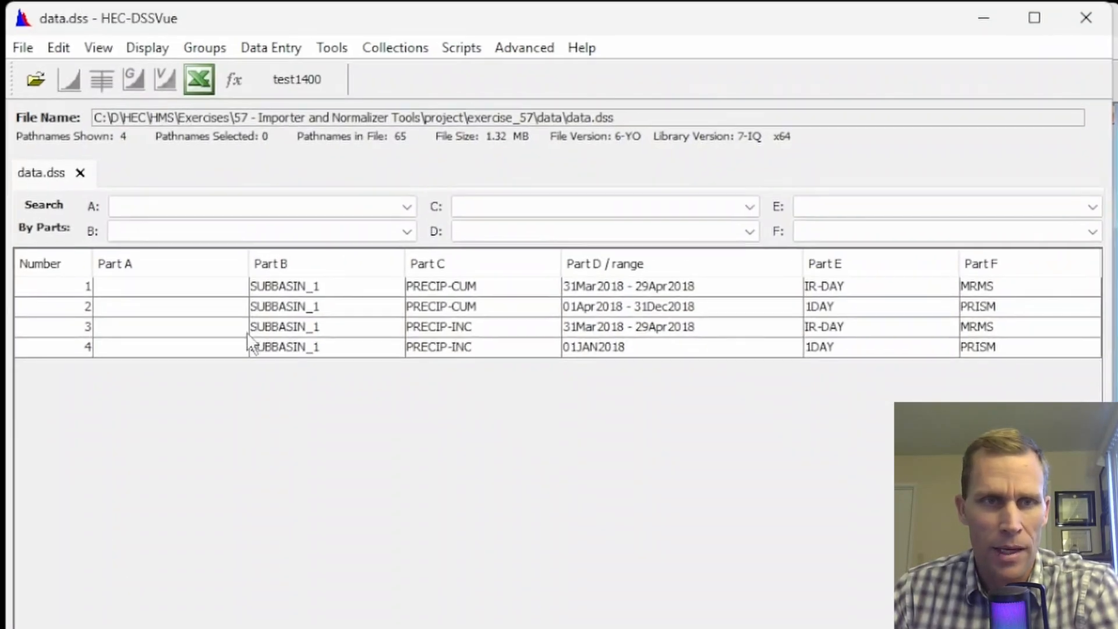
pyautogui.hotkey('ctrl', 'o')
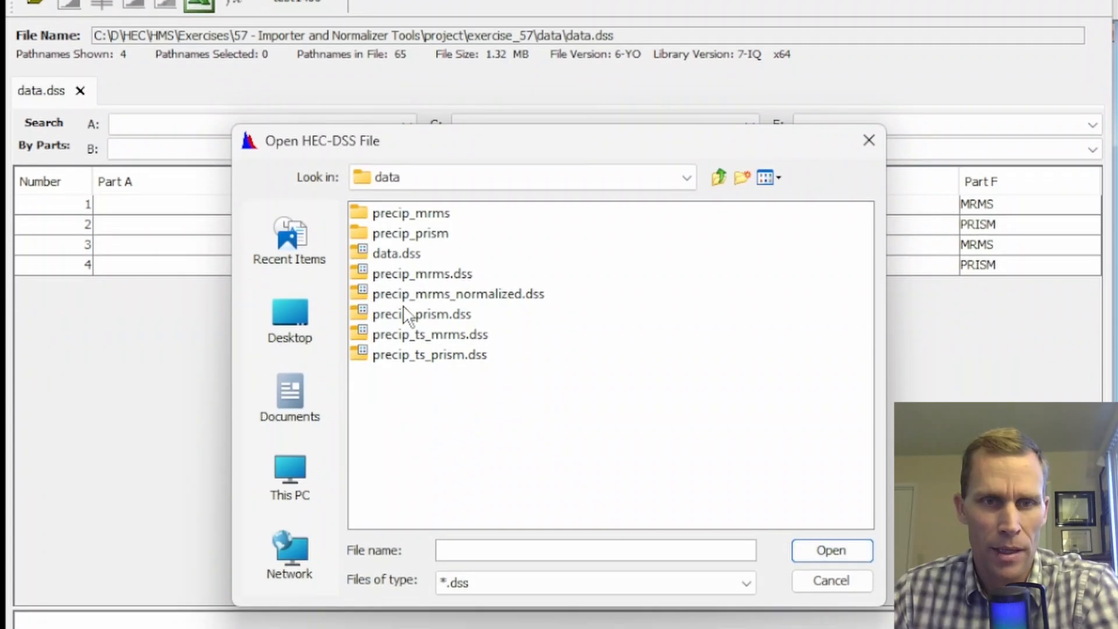
pyautogui.click(407, 298)
pyautogui.click(830, 547)
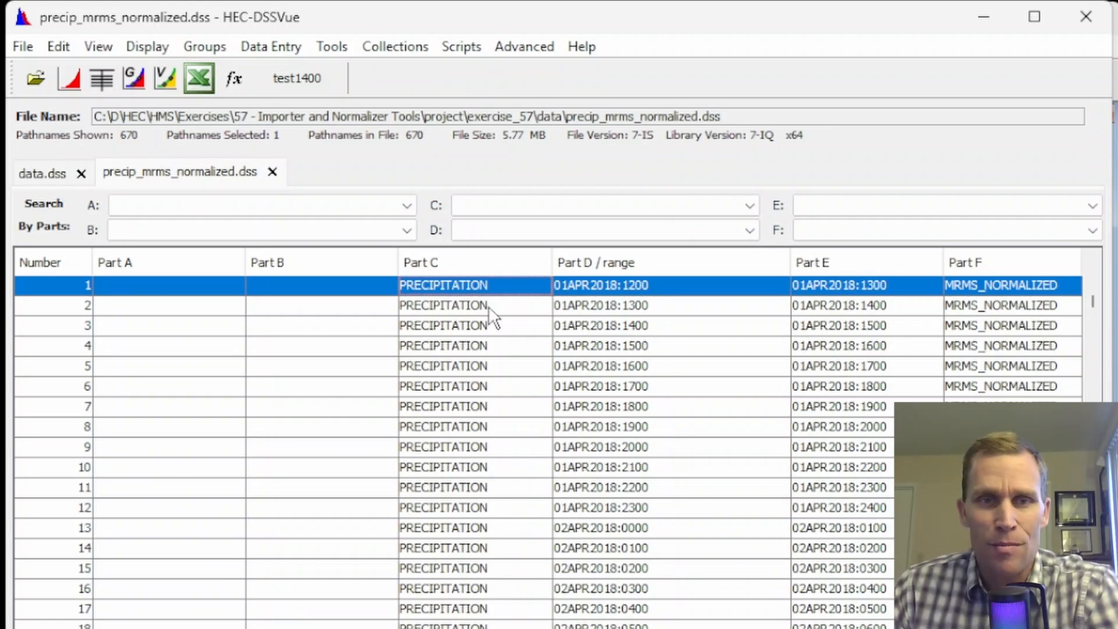
# Plot all the normalized precipitation grids, enlarge the viewer, step through the April 2018 hours, and close it.
pyautogui.click(464, 484)
pyautogui.hotkey('ctrl', 'a')
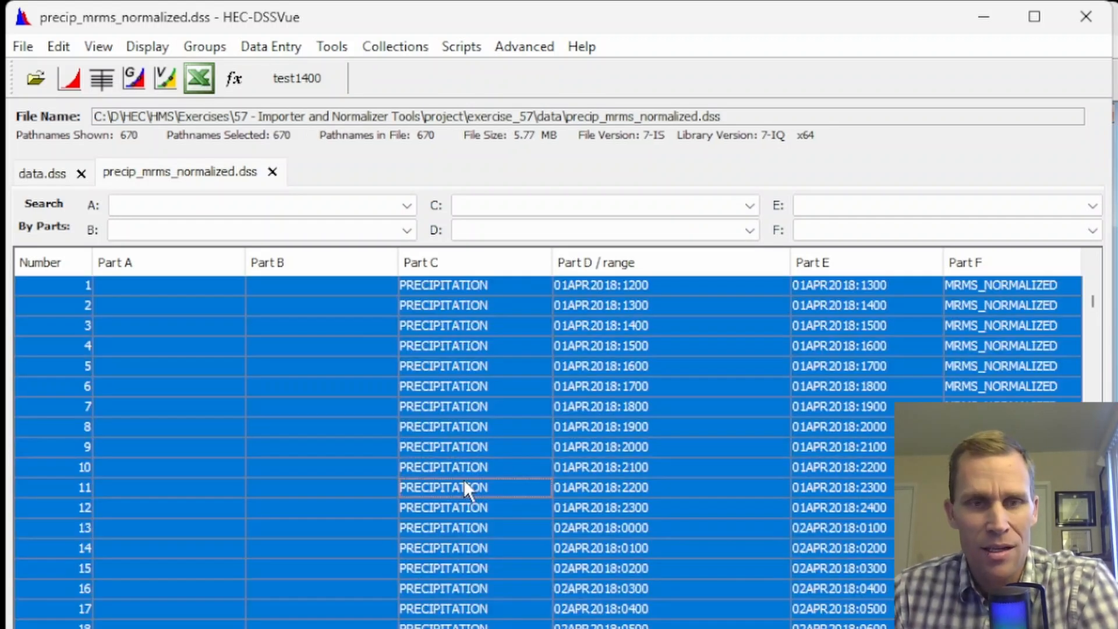
pyautogui.click(72, 85)
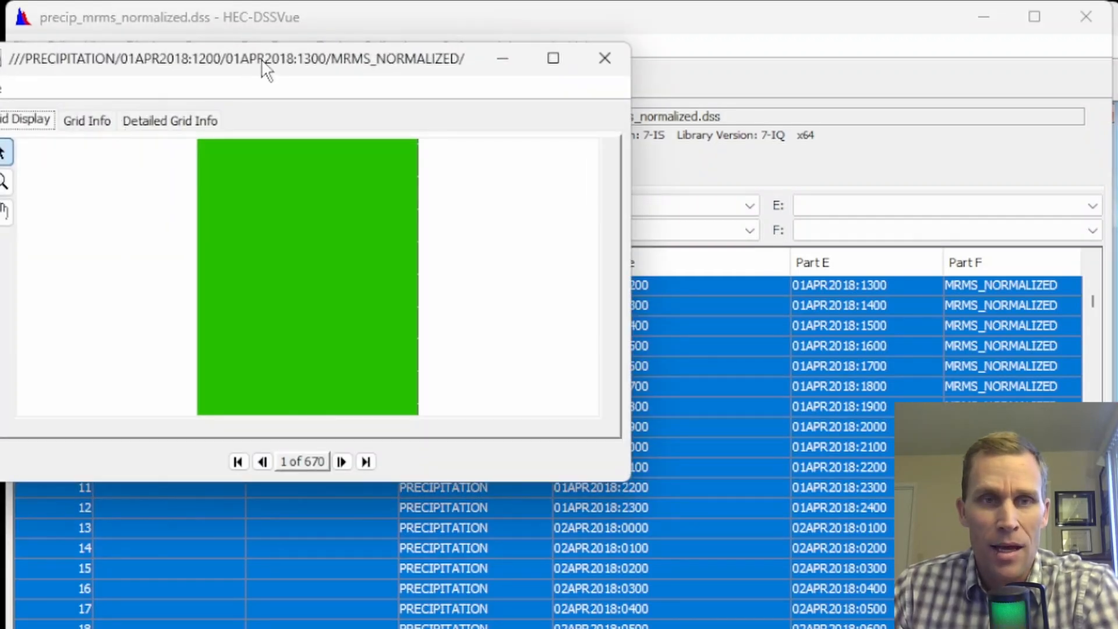
pyautogui.moveTo(269, 60); pyautogui.dragTo(376, 58)
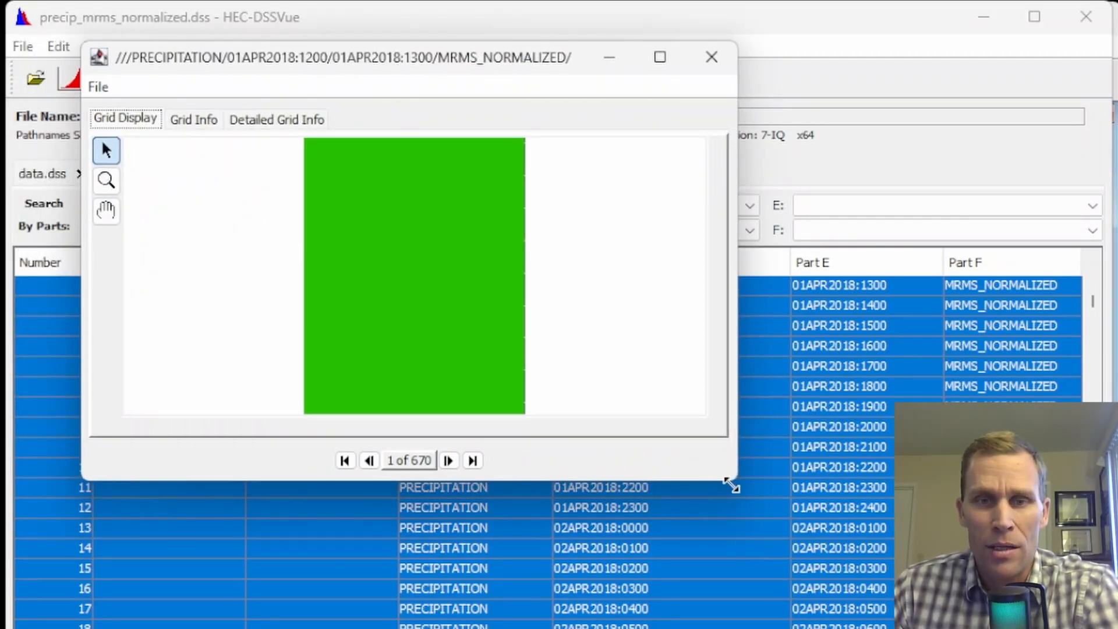
pyautogui.moveTo(730, 485); pyautogui.dragTo(831, 626)
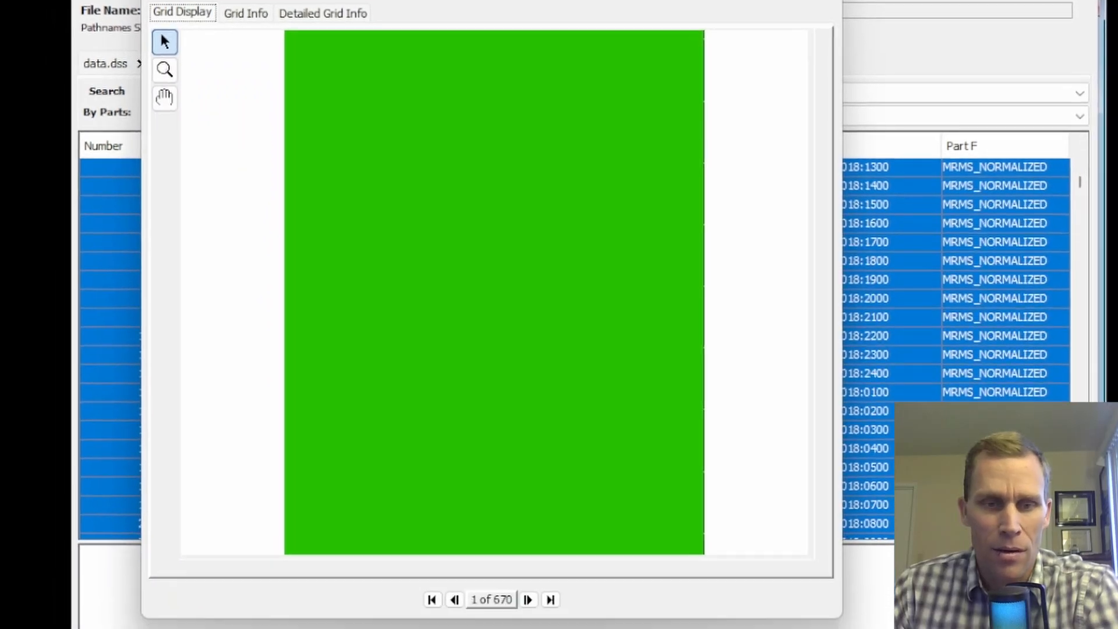
pyautogui.click(528, 600)
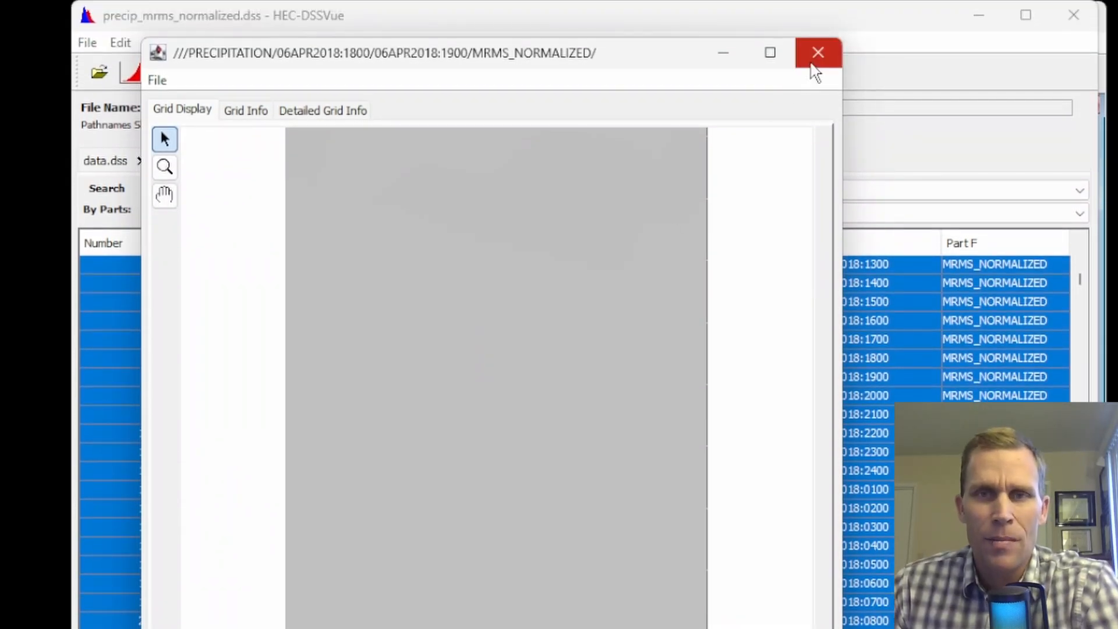
pyautogui.click(812, 64)
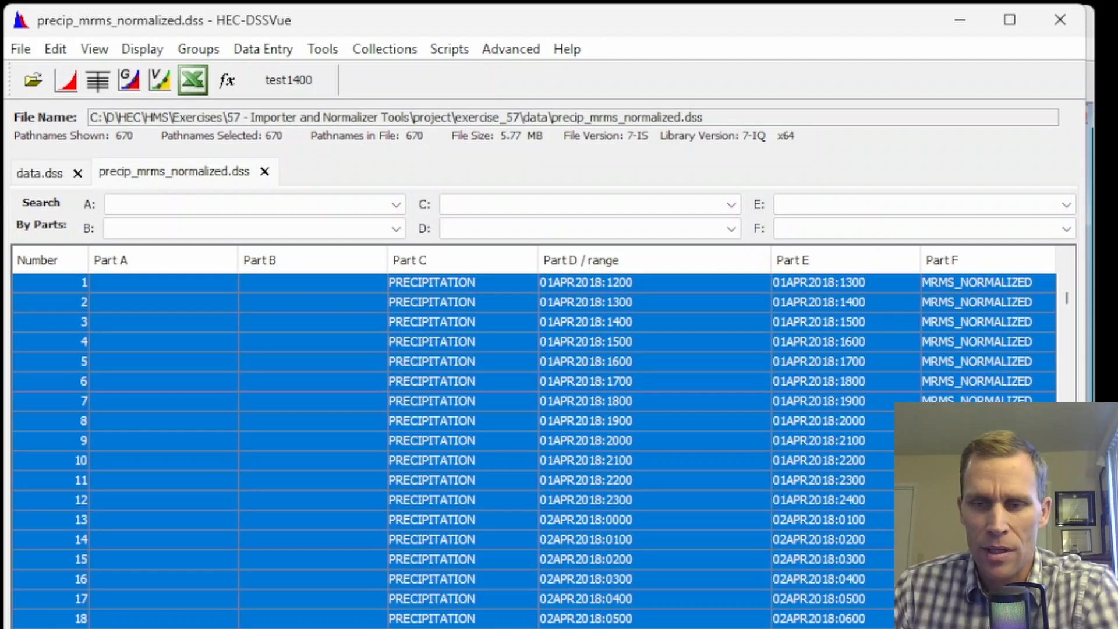
# In HEC-HMS, start the Grid To Point tool with precip_mrms_normalized.dss as the source file.
pyautogui.hotkey('alt', 'Tab')
pyautogui.click(460, 50)
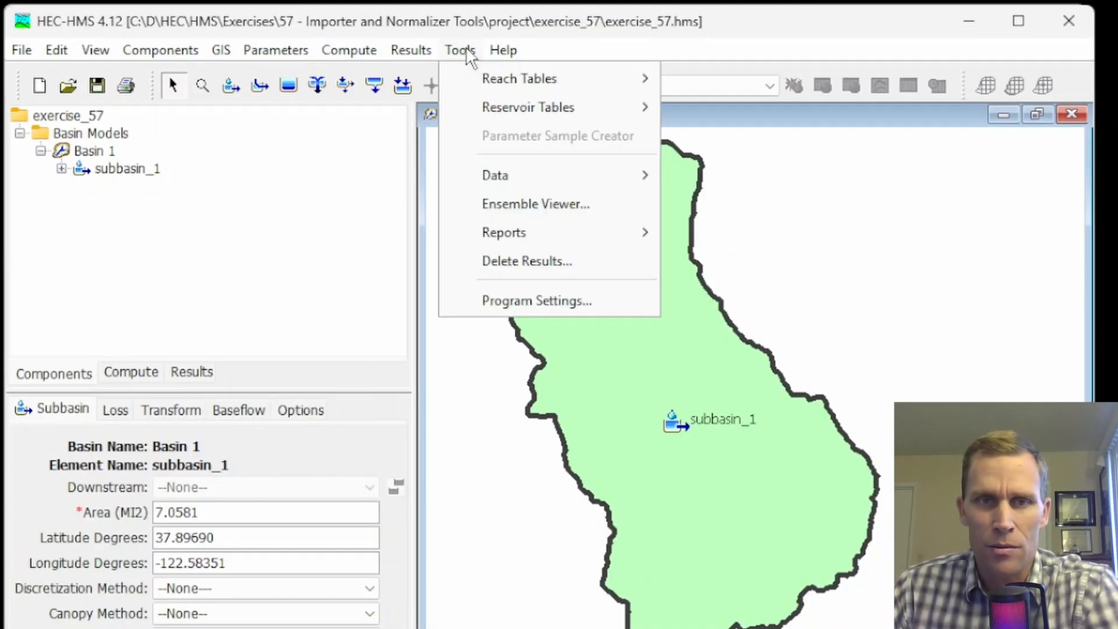
pyautogui.moveTo(487, 178)
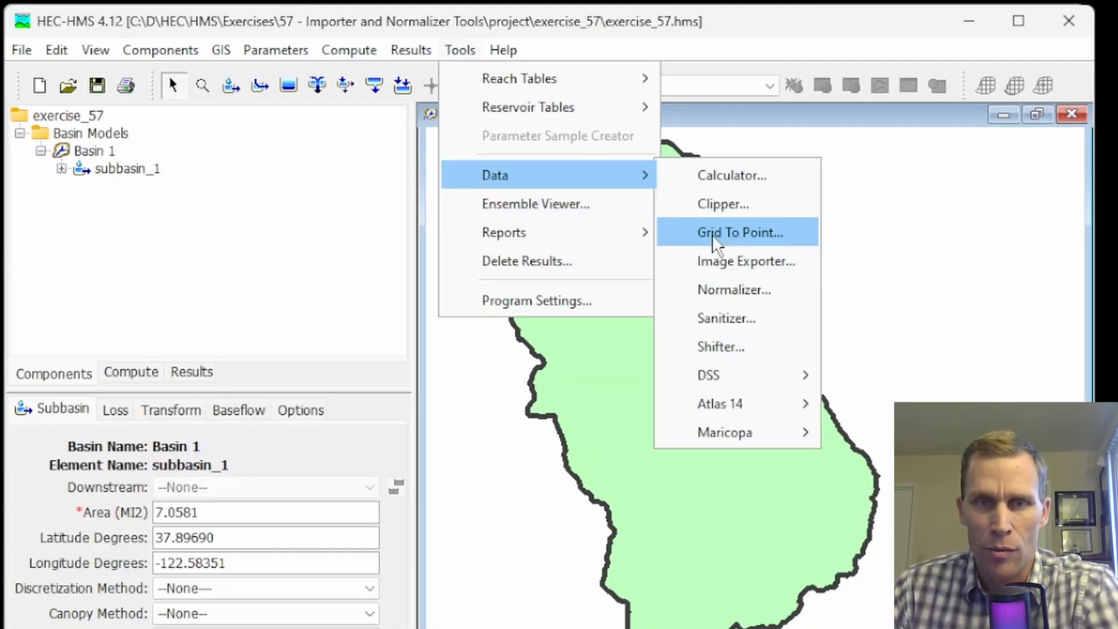
pyautogui.click(740, 232)
pyautogui.click(225, 155)
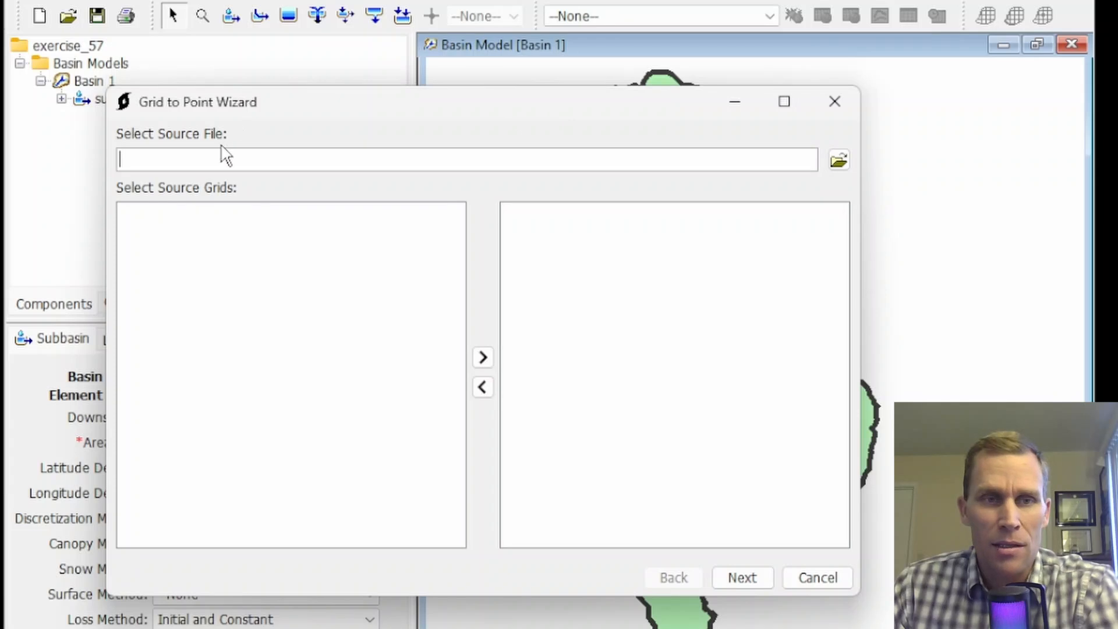
pyautogui.click(837, 164)
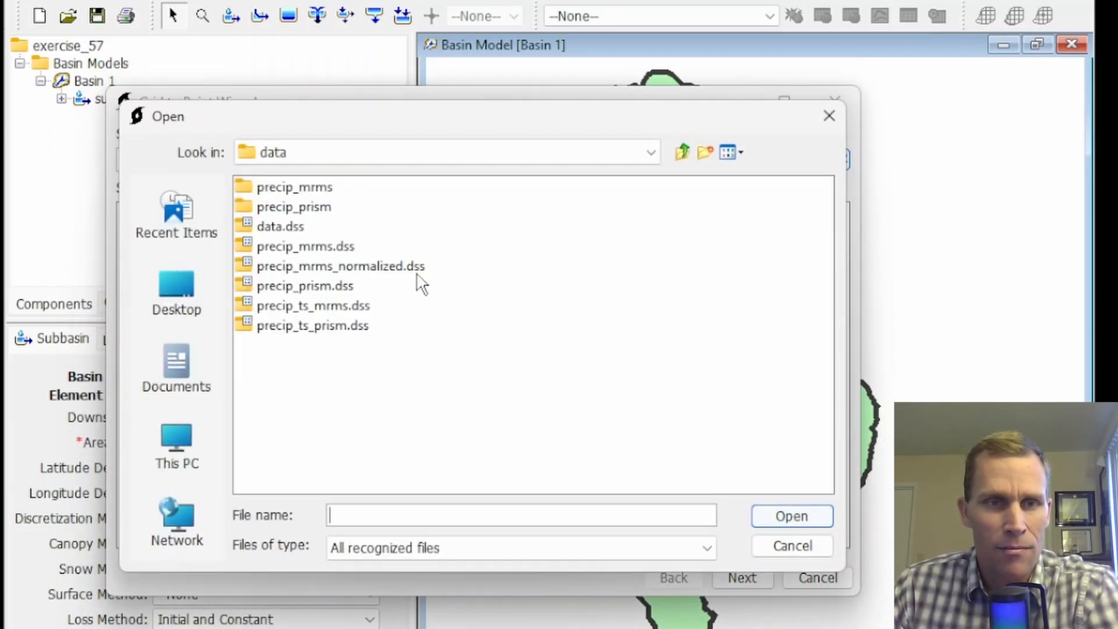
pyautogui.click(314, 271)
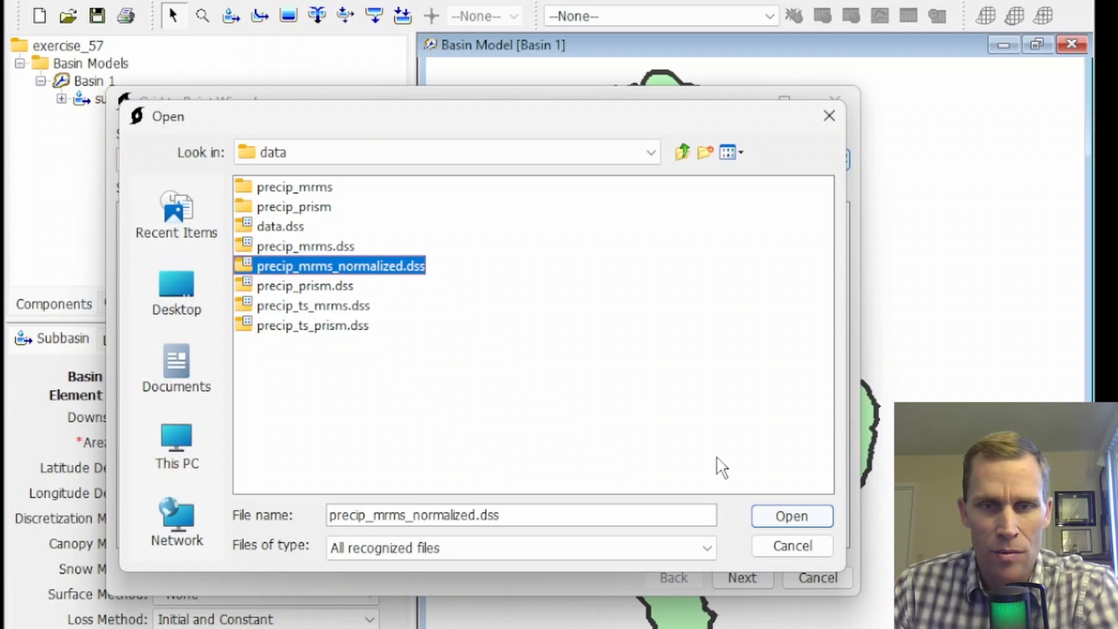
pyautogui.click(774, 516)
# Add all normalized precipitation grids as source grids and continue to the zones shapefile settings.
pyautogui.click(389, 378)
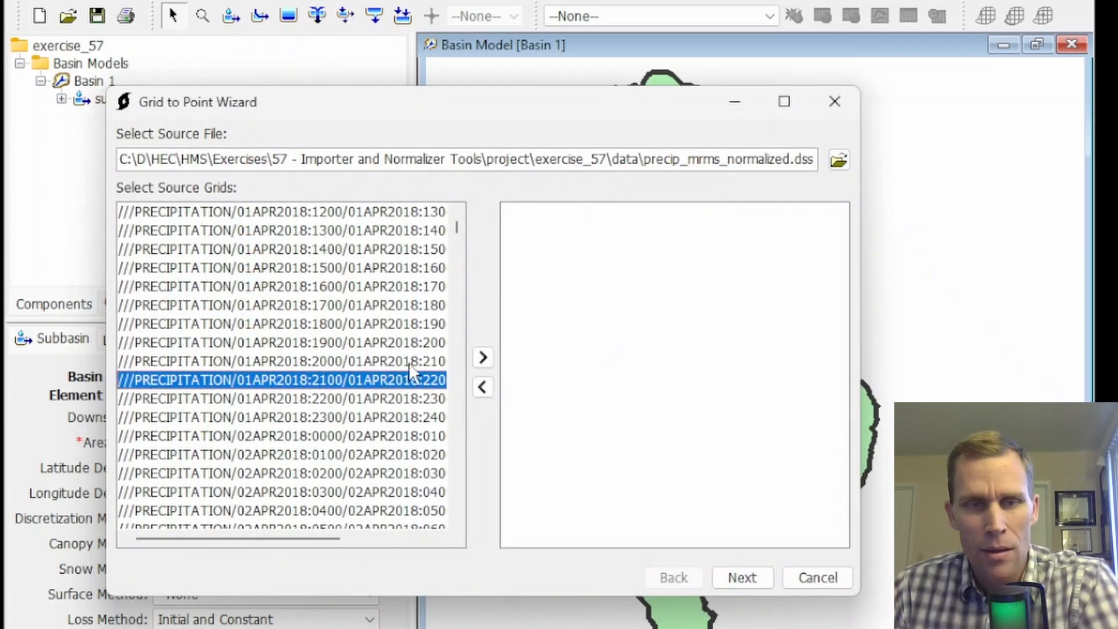
pyautogui.hotkey('ctrl', 'a')
pyautogui.click(483, 357)
pyautogui.click(741, 574)
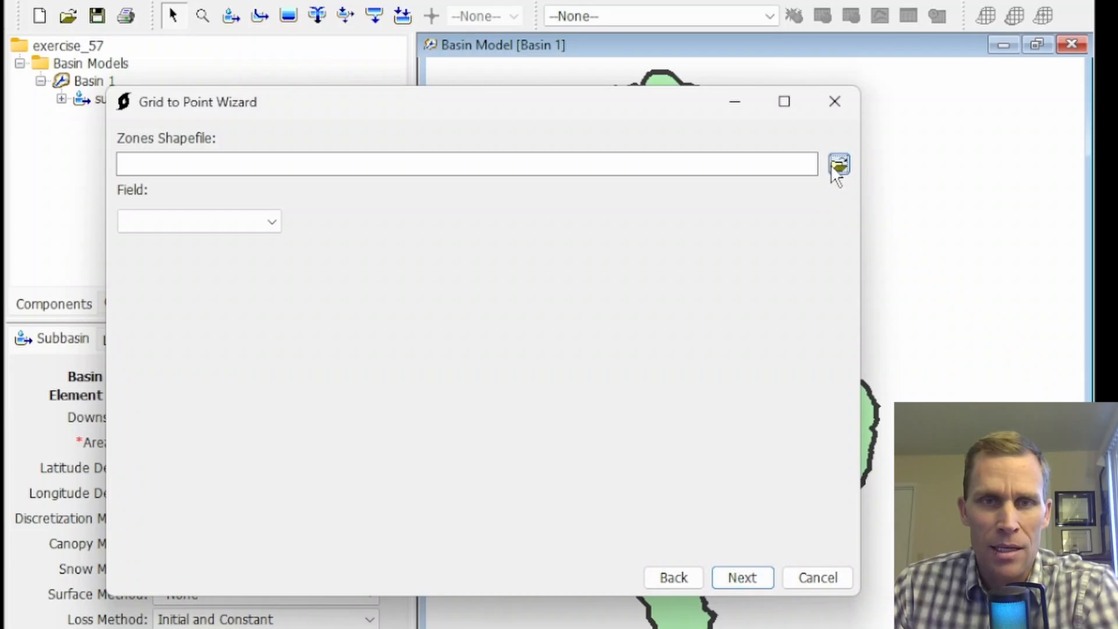
# Choose watershed.shp from the project's gis folder as the zones shapefile and continue to the destination settings.
pyautogui.click(839, 164)
pyautogui.click(682, 156)
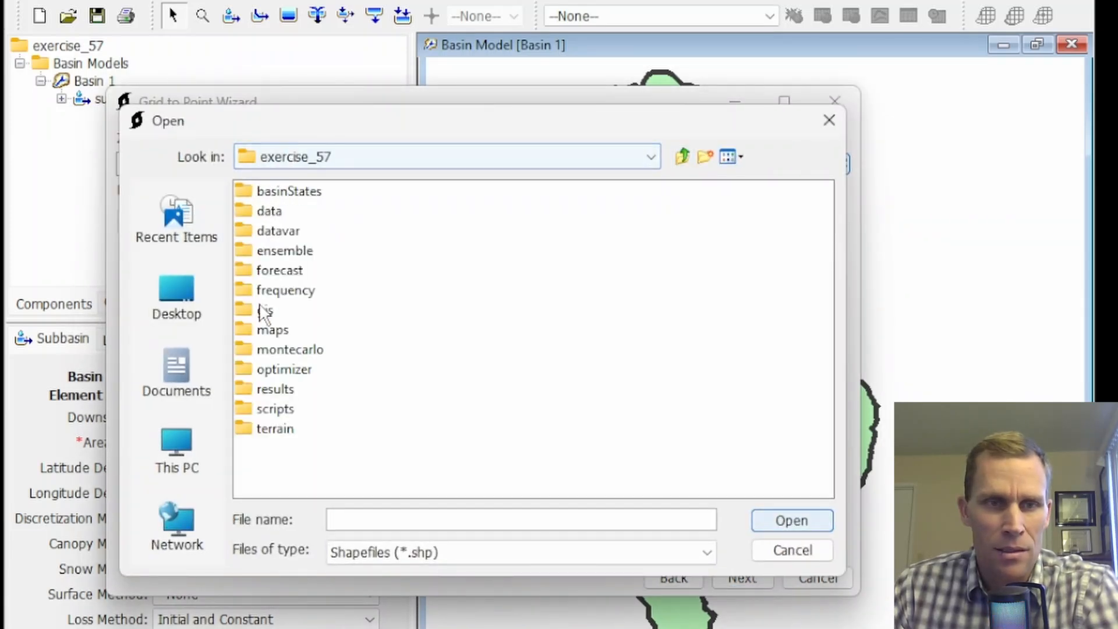
pyautogui.doubleClick(264, 310)
pyautogui.click(298, 191)
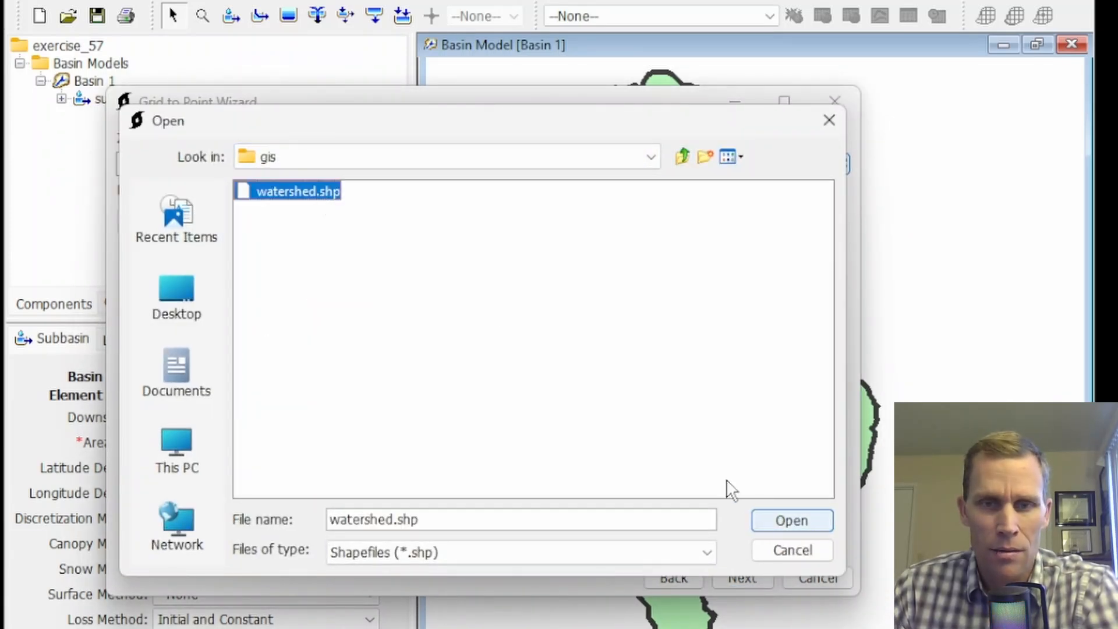
pyautogui.click(777, 520)
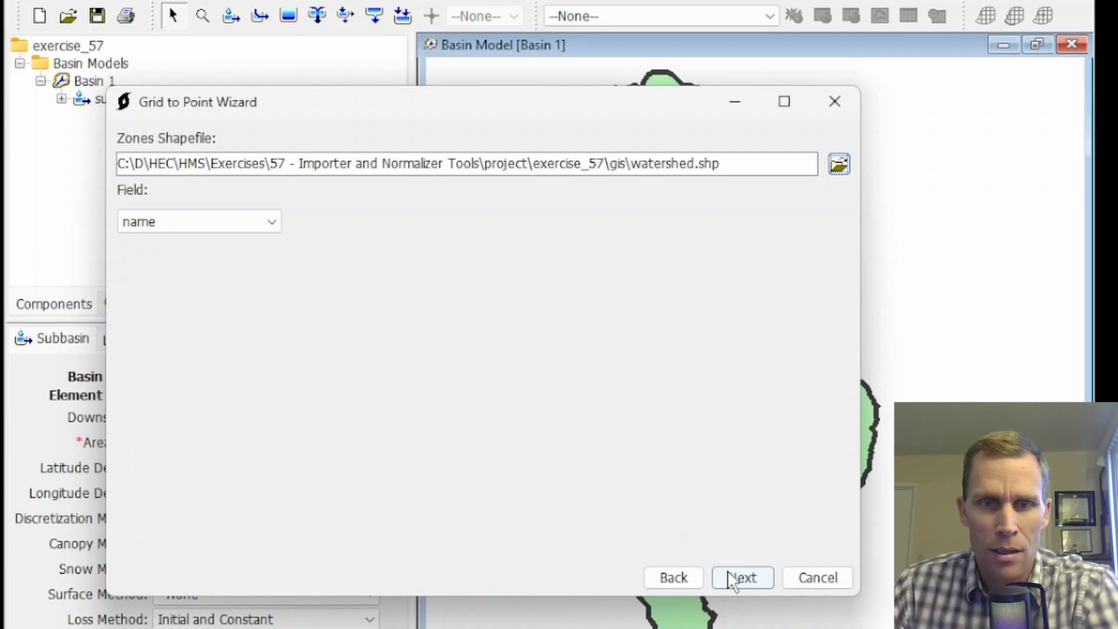
pyautogui.click(735, 577)
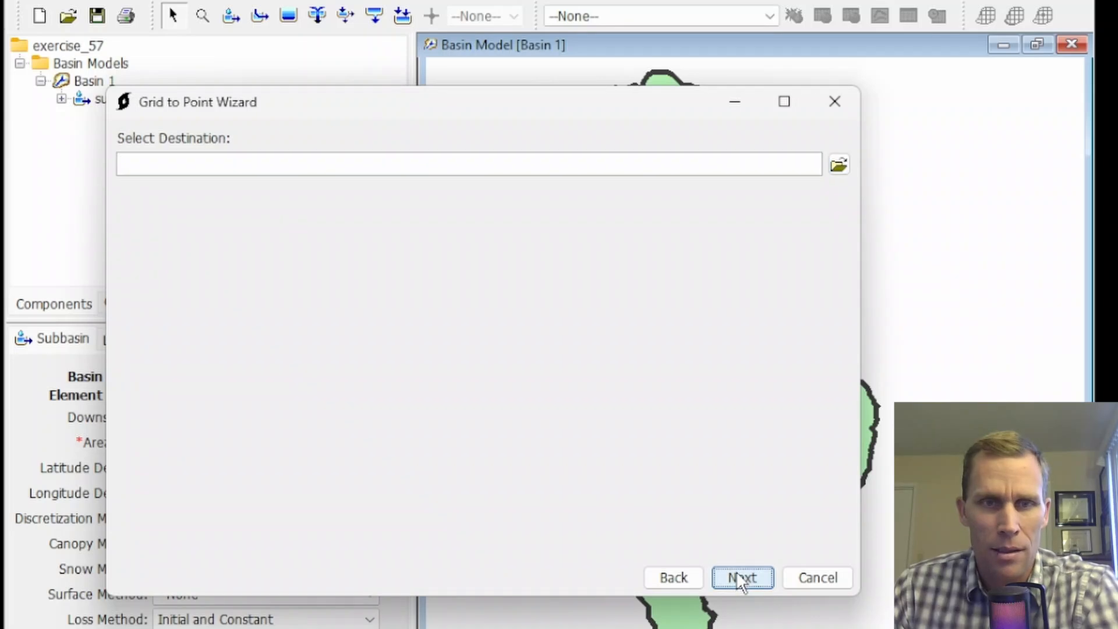
# Choose data.dss in the project's data folder as the Grid to Point destination and accept overriding the existing file.
pyautogui.click(837, 168)
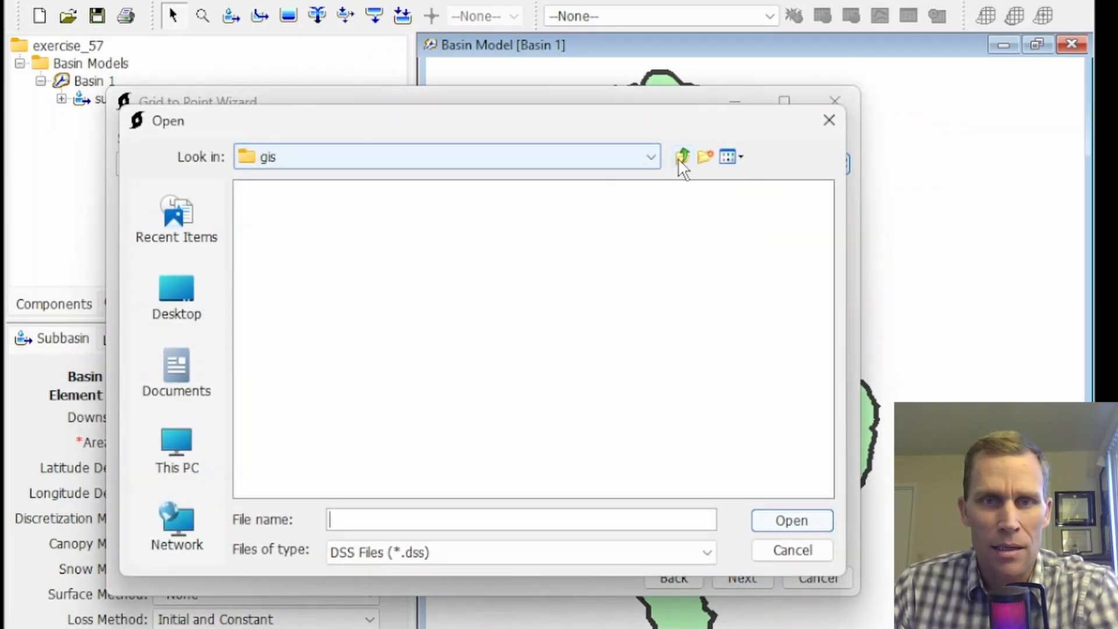
pyautogui.click(681, 158)
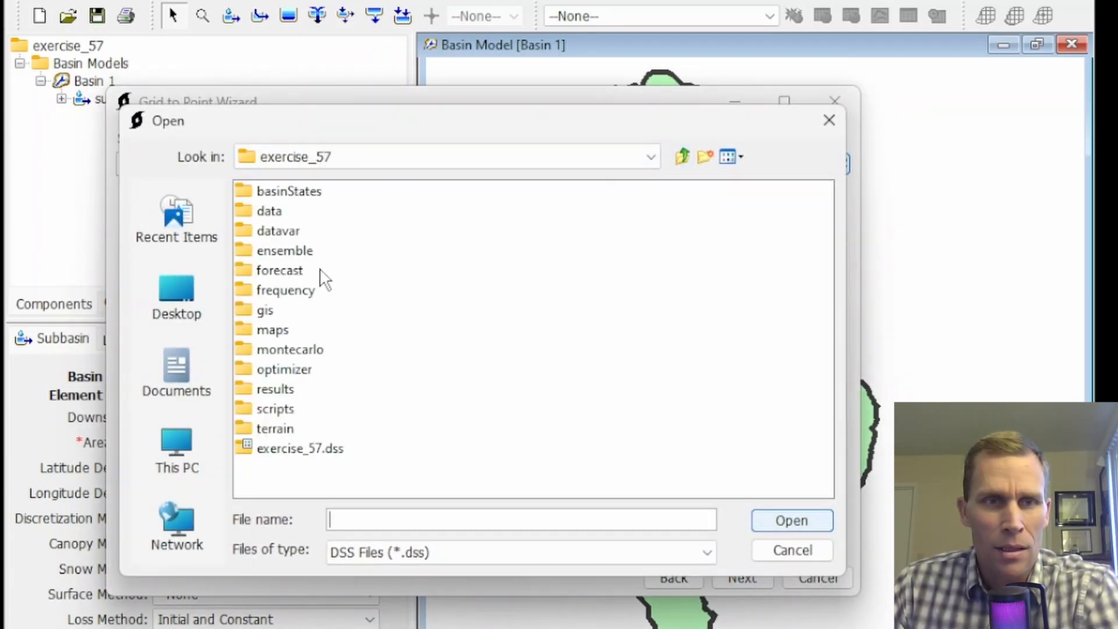
pyautogui.doubleClick(273, 217)
pyautogui.click(280, 233)
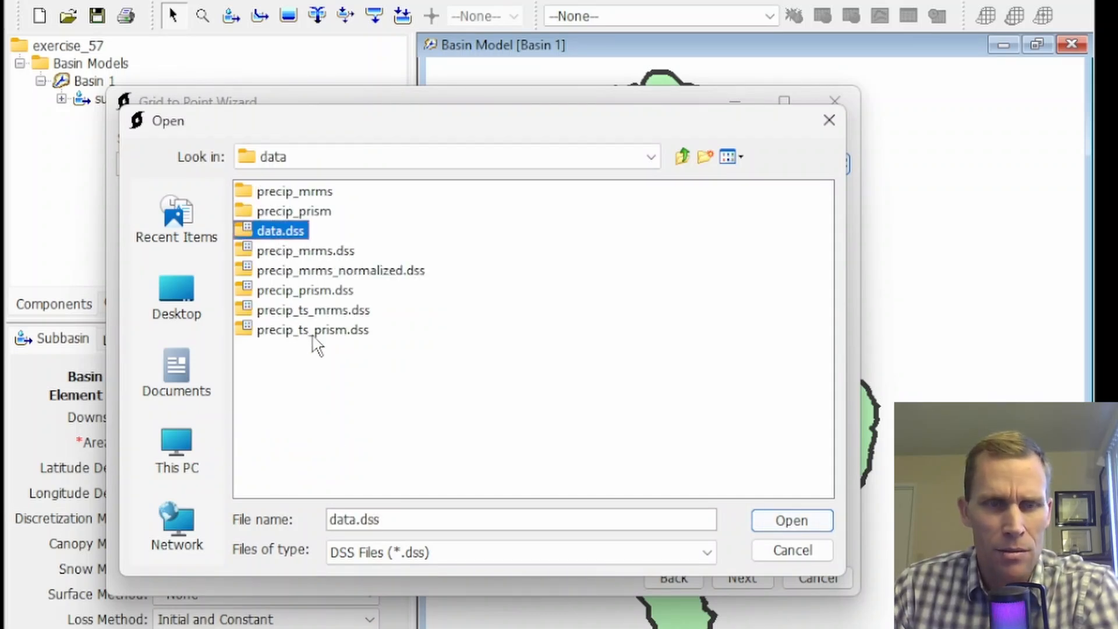
pyautogui.click(784, 517)
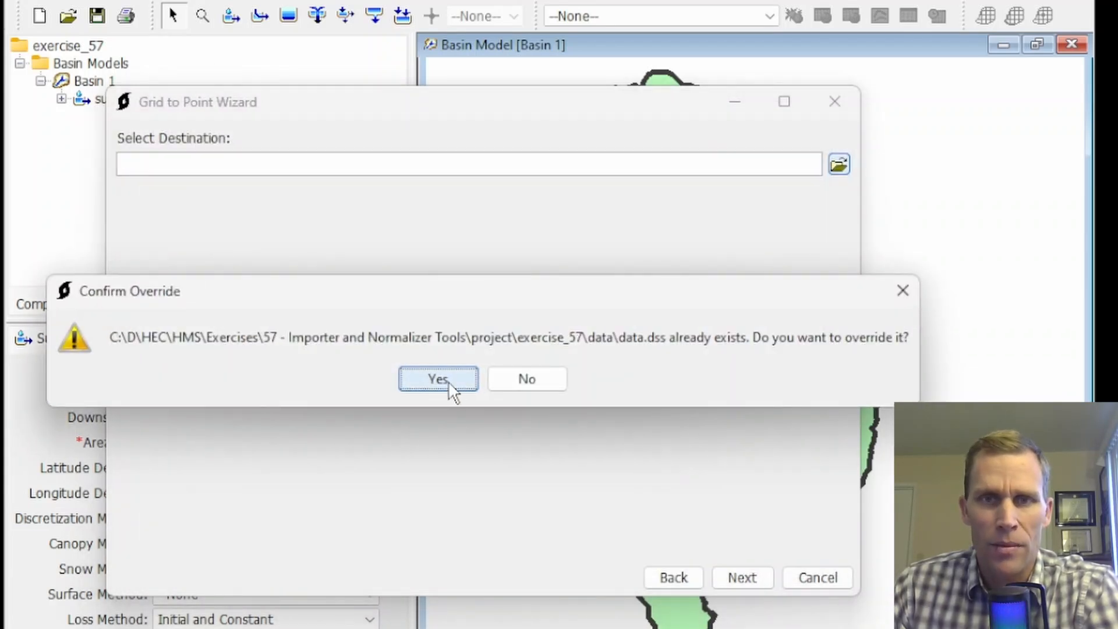
pyautogui.click(438, 379)
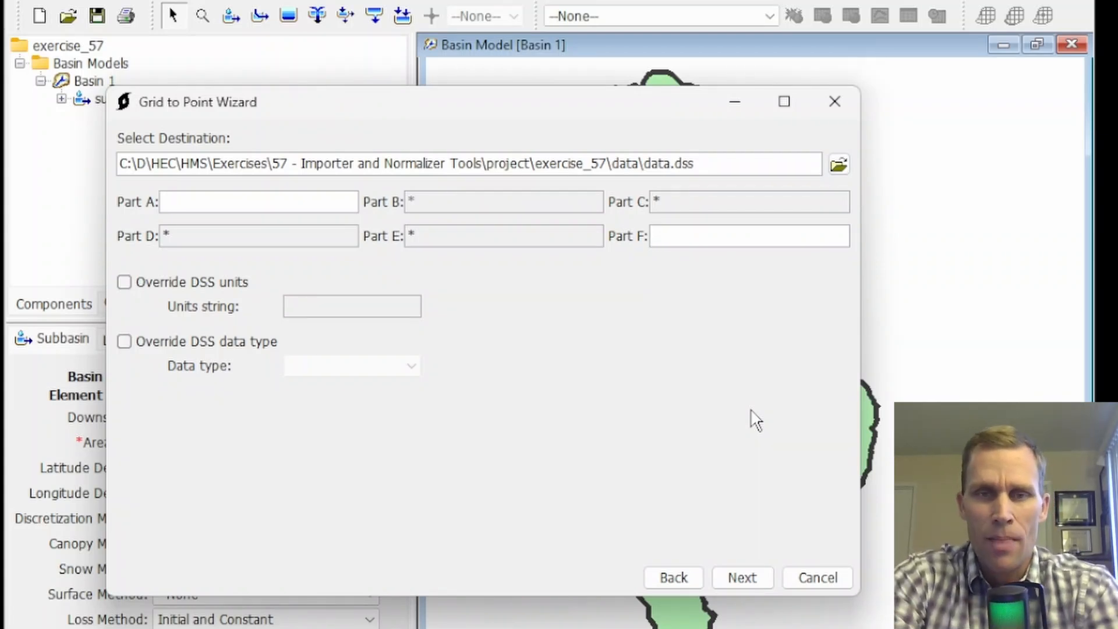
# Set the destination's Part F to MRMS_NORMALIZED, run the Grid to Point extraction, and close the wizard.
pyautogui.write('MRMS_NOR')
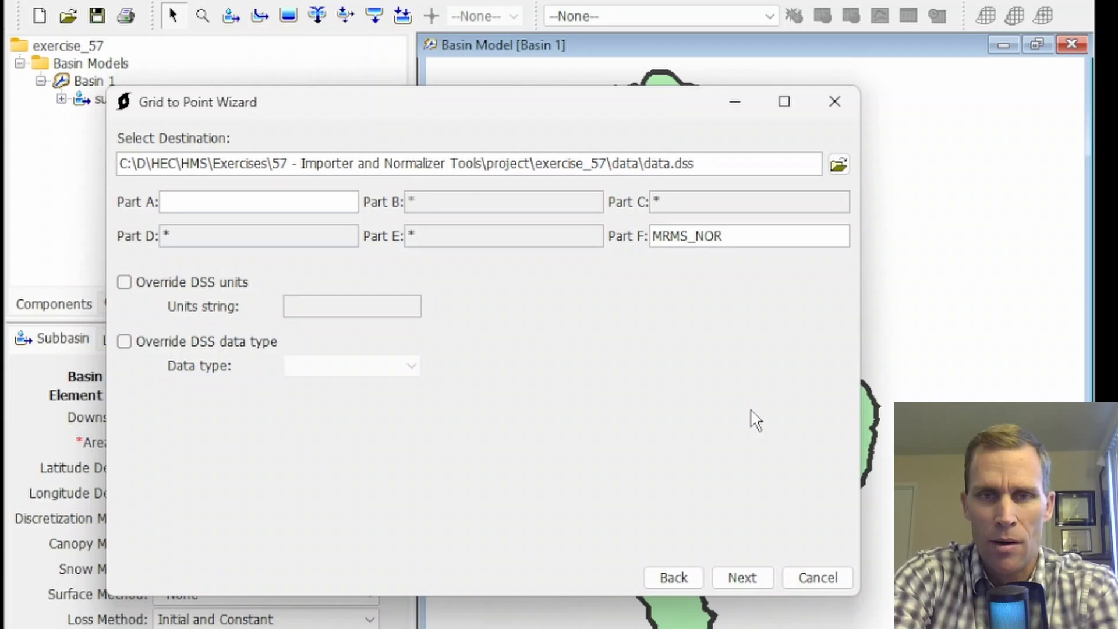
pyautogui.write('MALIZED')
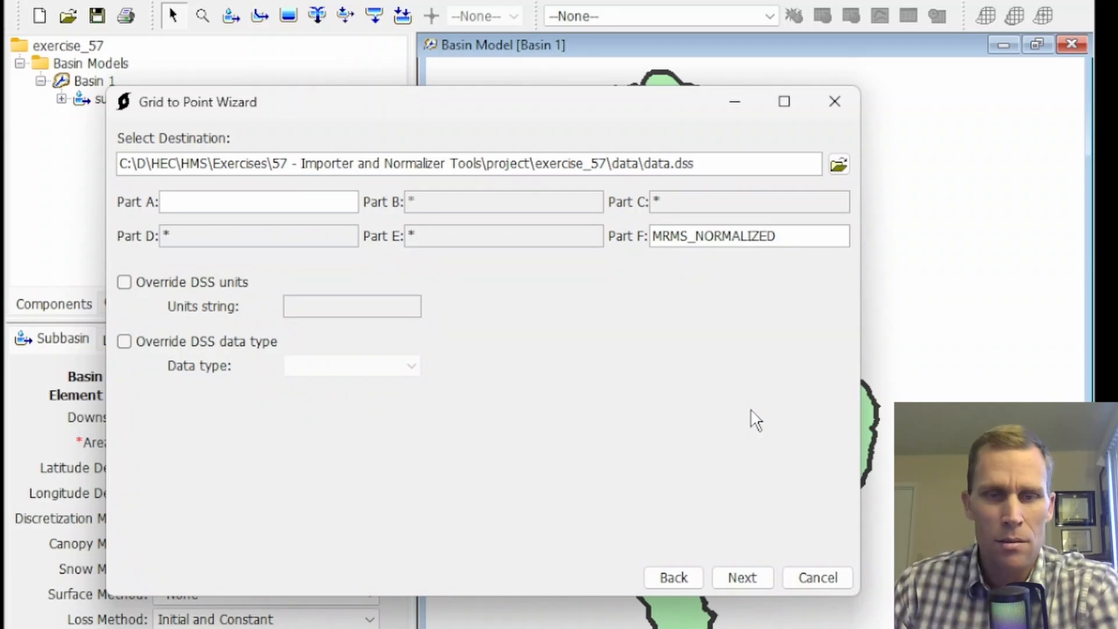
pyautogui.click(750, 567)
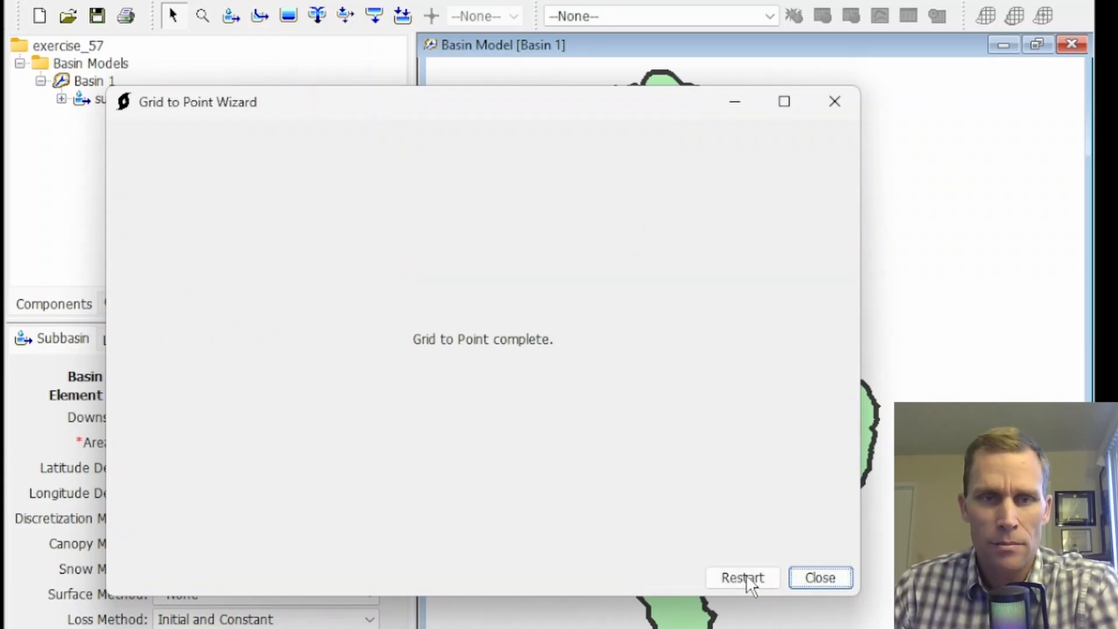
pyautogui.click(810, 578)
# Switch to HEC-DSSVue, refresh the data.dss catalog, and select the cumulative and incremental MRMS_NORMALIZED records.
pyautogui.click(783, 469)
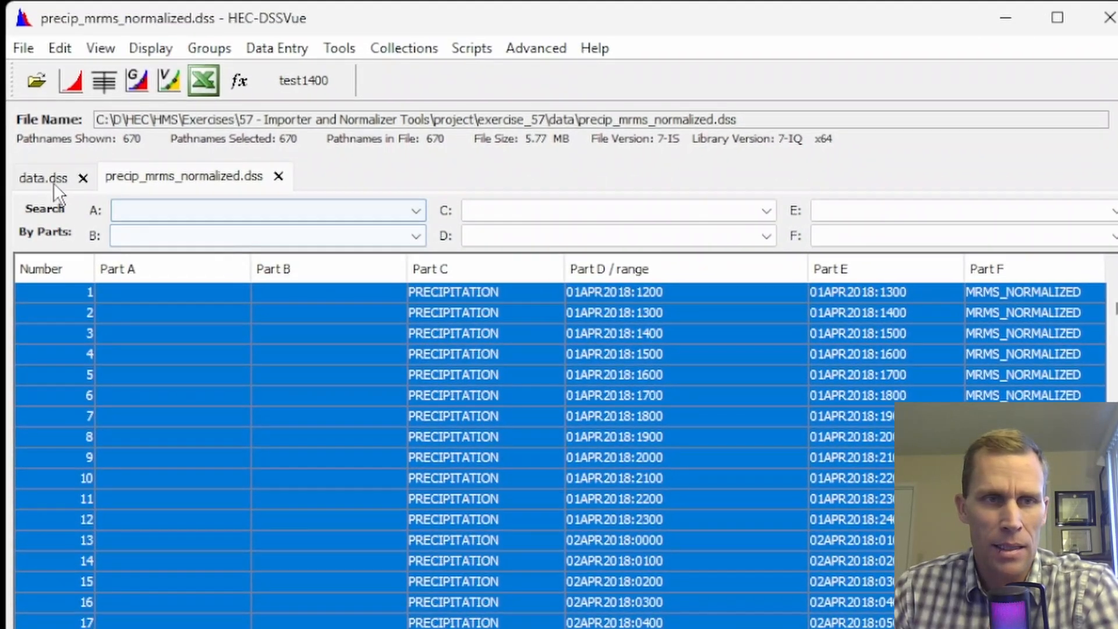
pyautogui.click(49, 177)
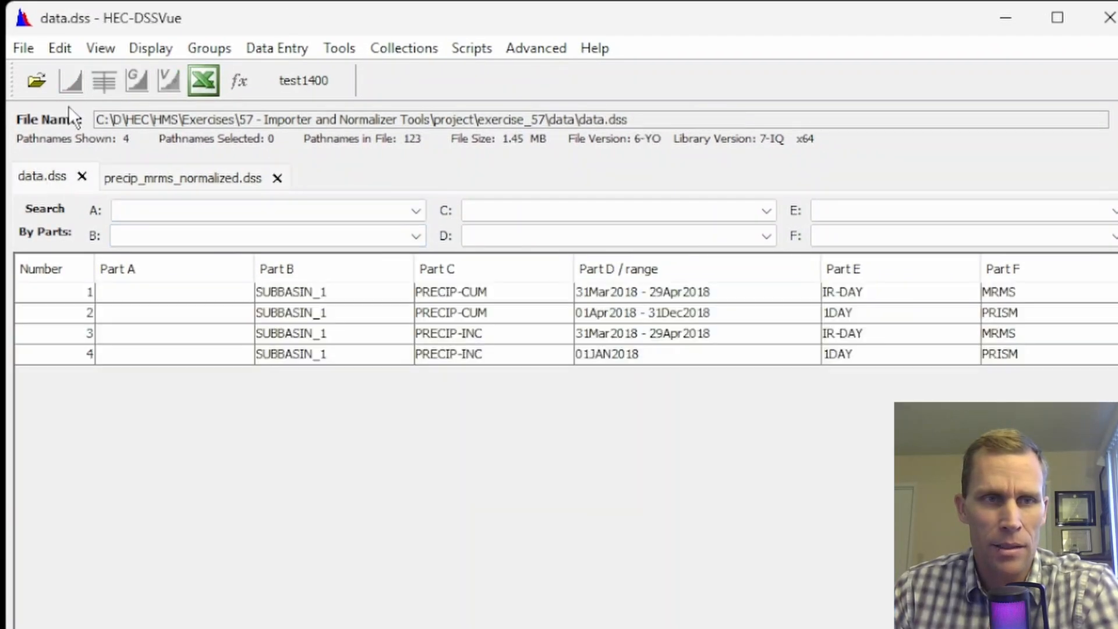
pyautogui.click(95, 49)
pyautogui.click(156, 354)
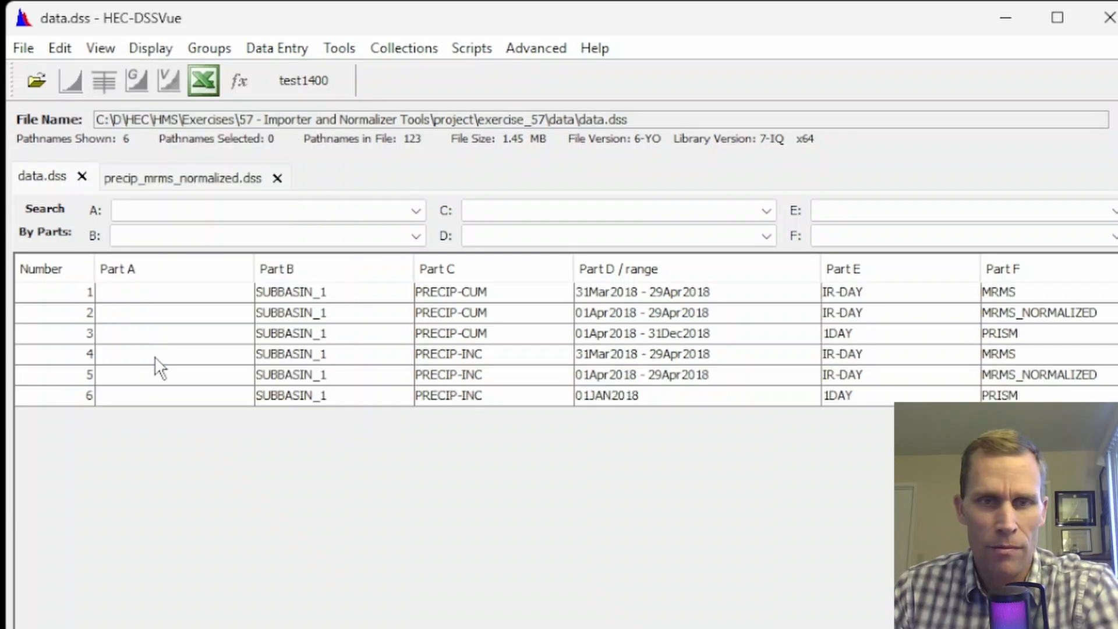
pyautogui.click(765, 312)
pyautogui.keyDown('ctrl'); pyautogui.click(774, 374); pyautogui.keyUp('ctrl')
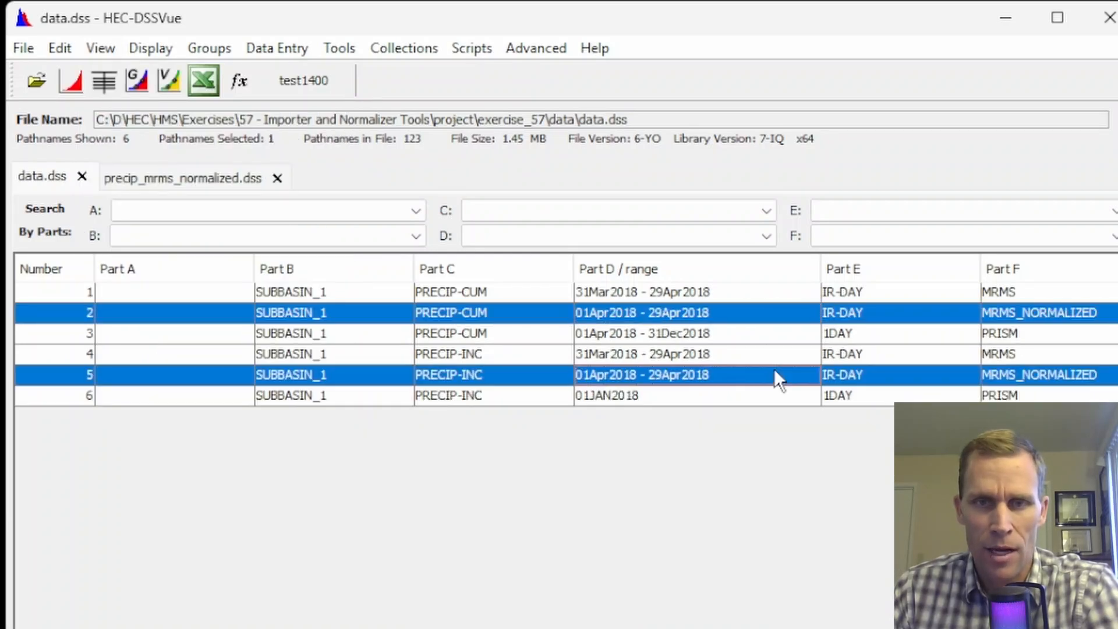
# Plot the MRMS, MRMS_NORMALIZED and PRISM cumulative precipitation records for SUBBASIN_1 together and reposition the plot window.
pyautogui.click(617, 294)
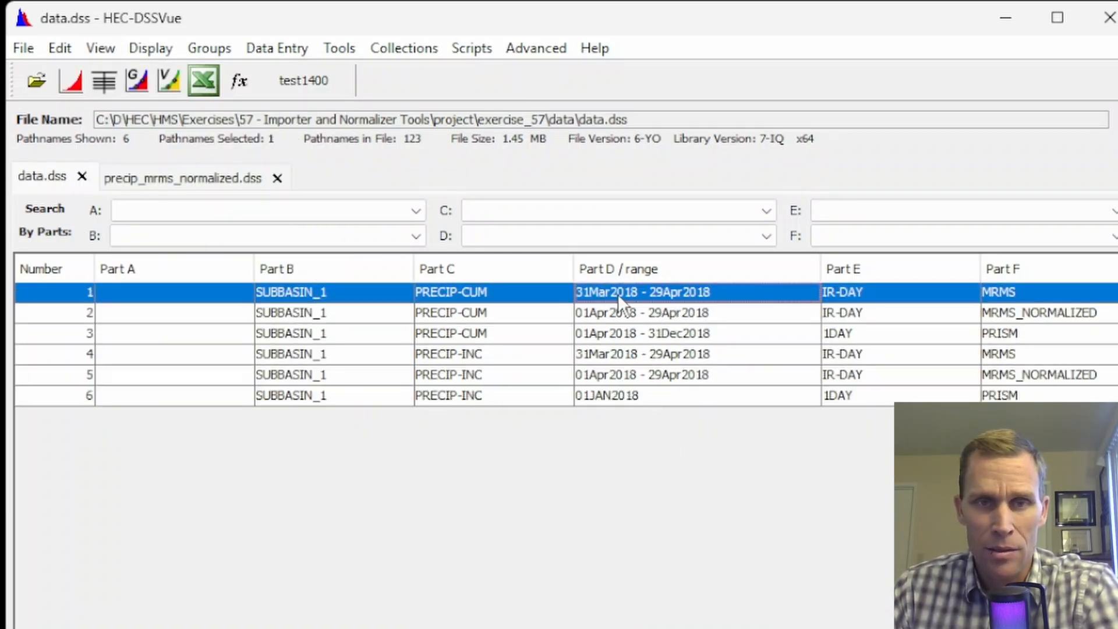
pyautogui.moveTo(620, 330); pyautogui.dragTo(600, 344)
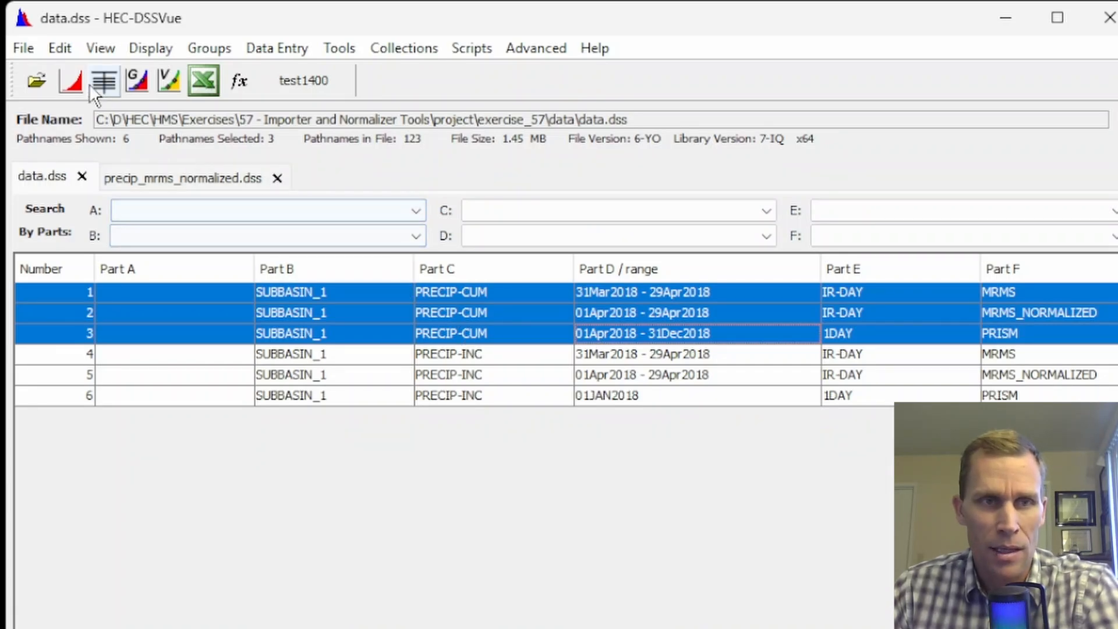
pyautogui.click(72, 79)
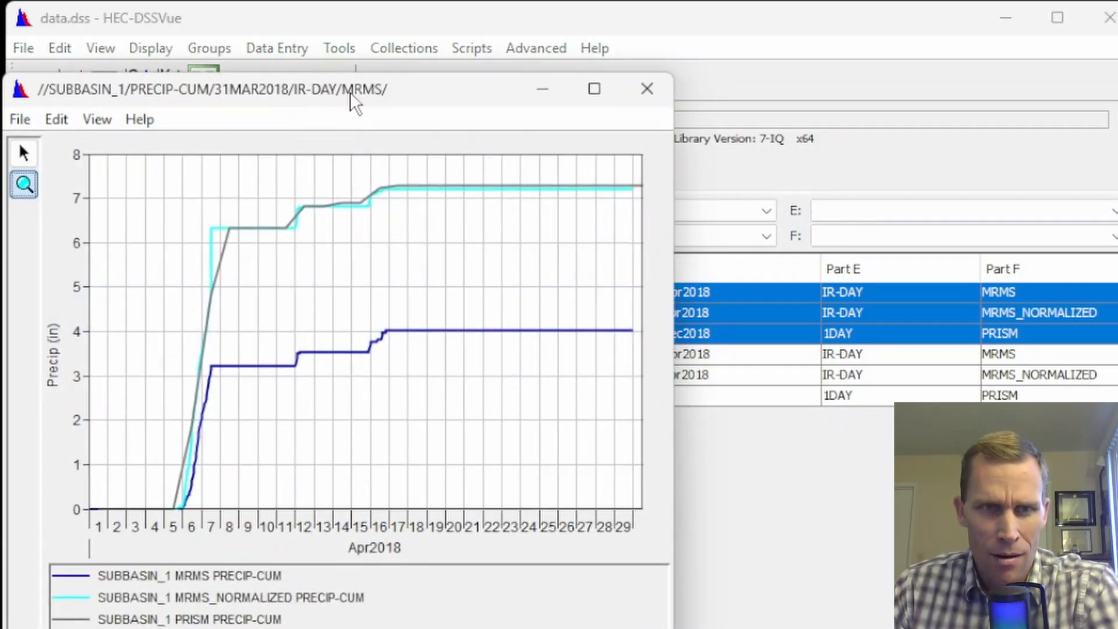
pyautogui.moveTo(350, 92); pyautogui.dragTo(428, 101)
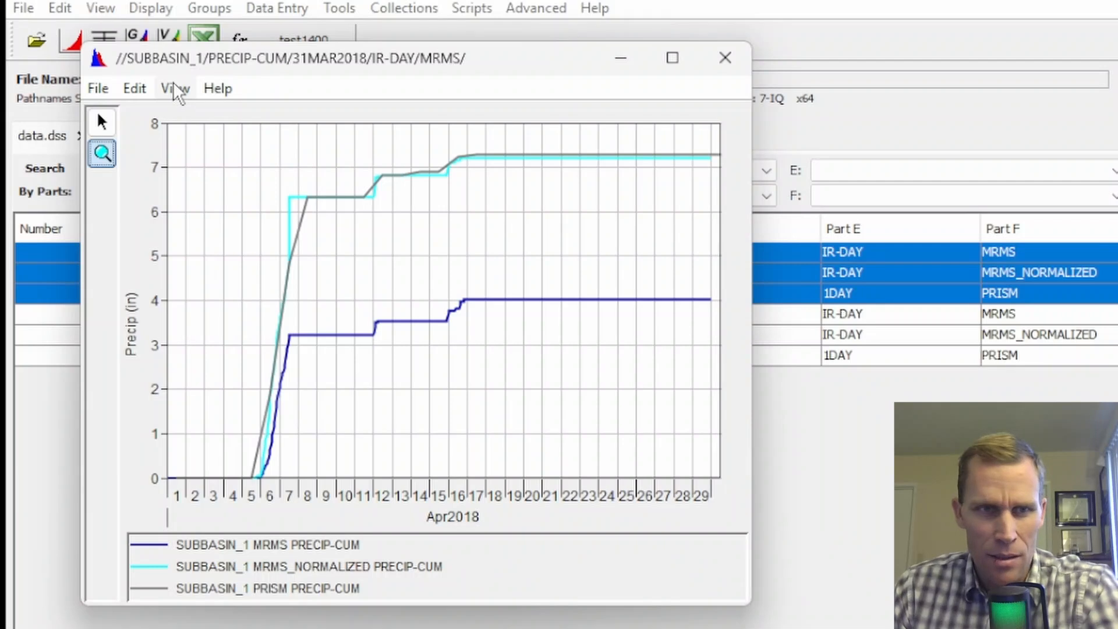
# Open the plot's properties and give the MRMS PRECIP-CUM curve a thicker line weight.
pyautogui.click(140, 90)
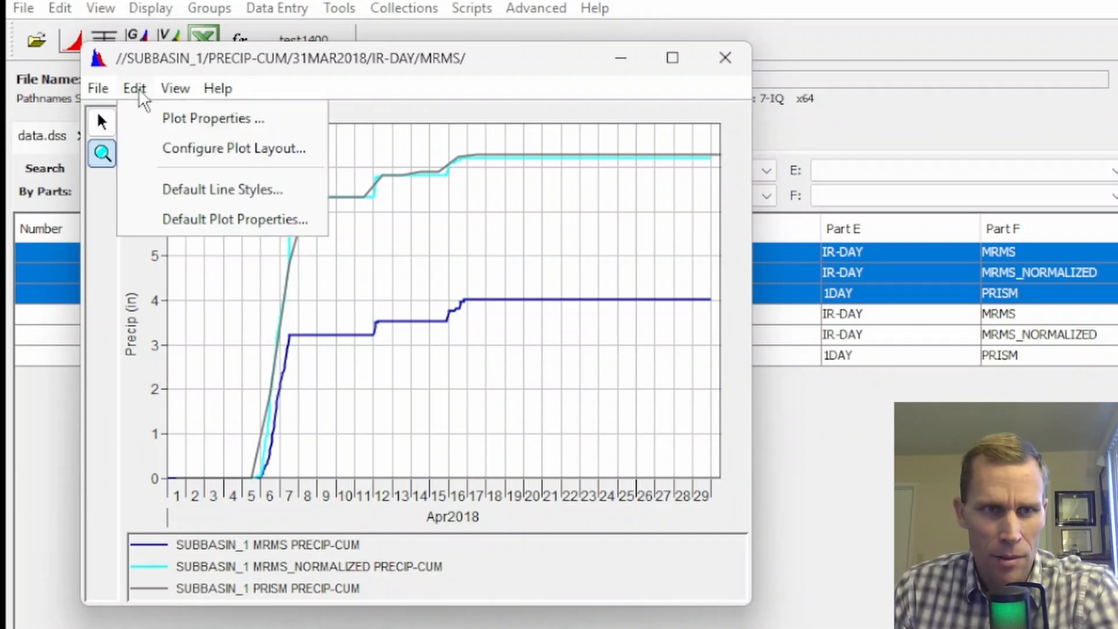
pyautogui.click(169, 119)
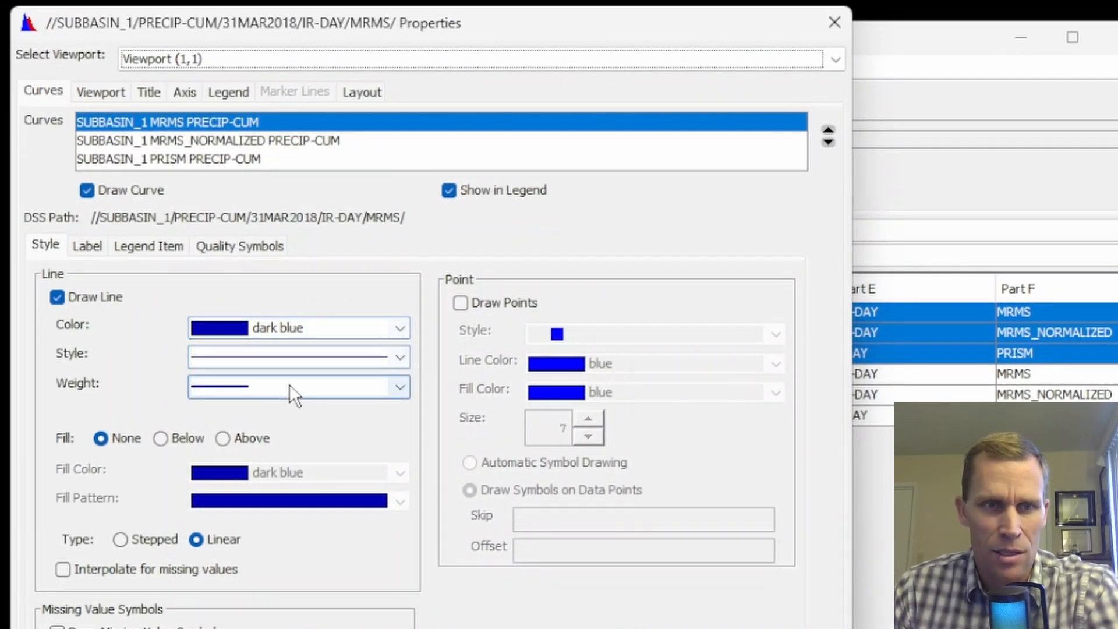
pyautogui.click(285, 361)
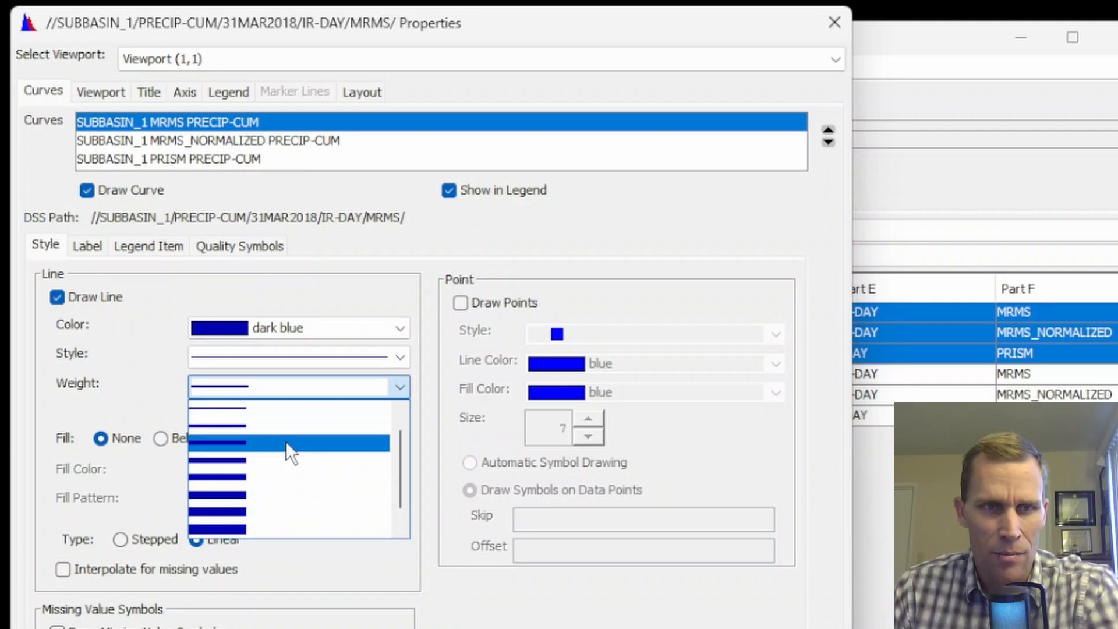
pyautogui.click(285, 441)
# Style the MRMS_NORMALIZED PRECIP-CUM curve as a red line with a thicker weight.
pyautogui.click(219, 142)
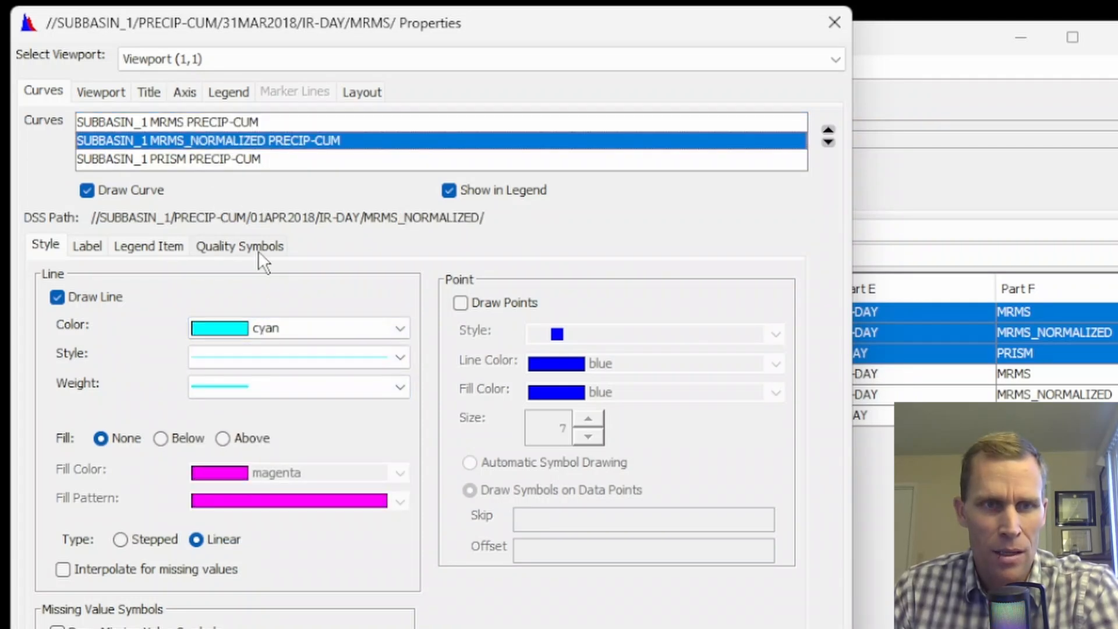
pyautogui.click(291, 332)
pyautogui.scroll(5, 289, 408)
pyautogui.click(285, 364)
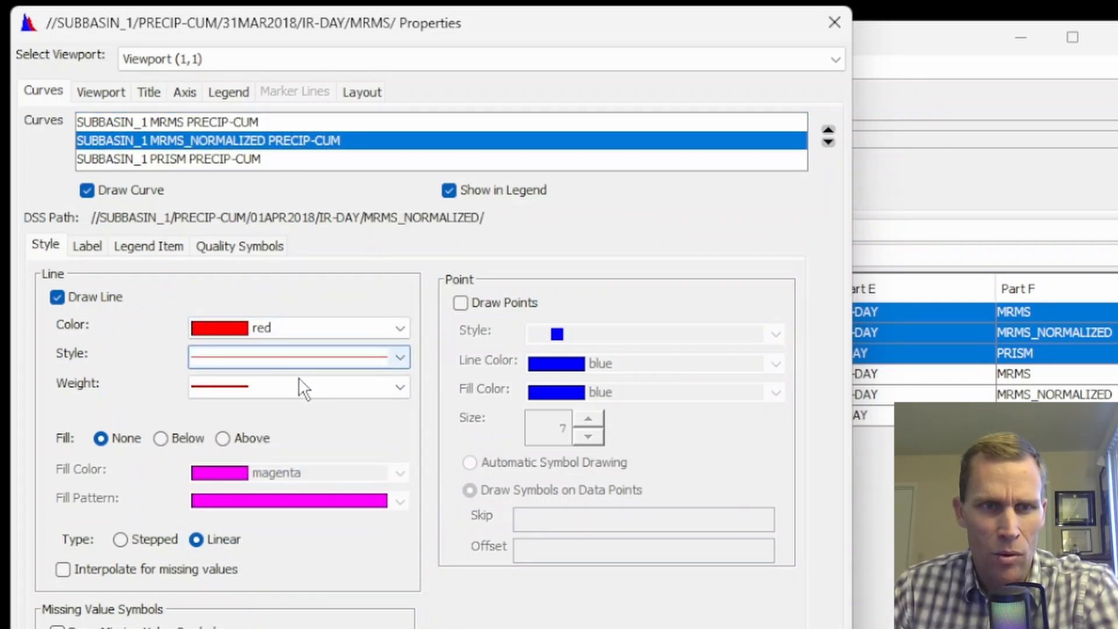
pyautogui.click(303, 389)
pyautogui.click(289, 453)
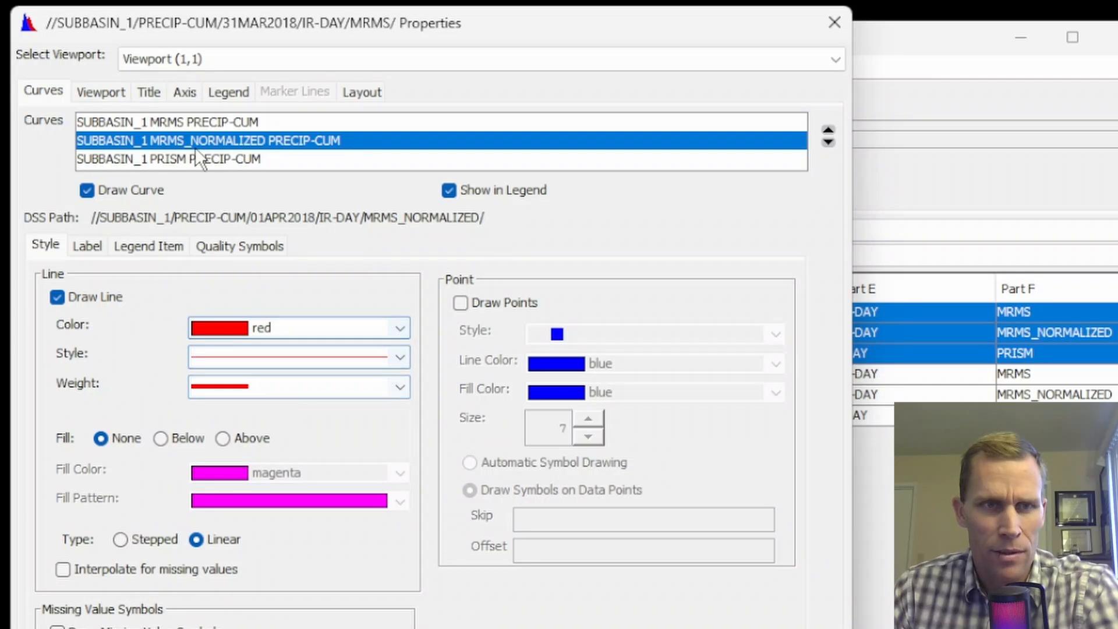
# Style the PRISM PRECIP-CUM curve as a thicker darkgreen line and apply the plot properties.
pyautogui.click(204, 160)
pyautogui.click(285, 327)
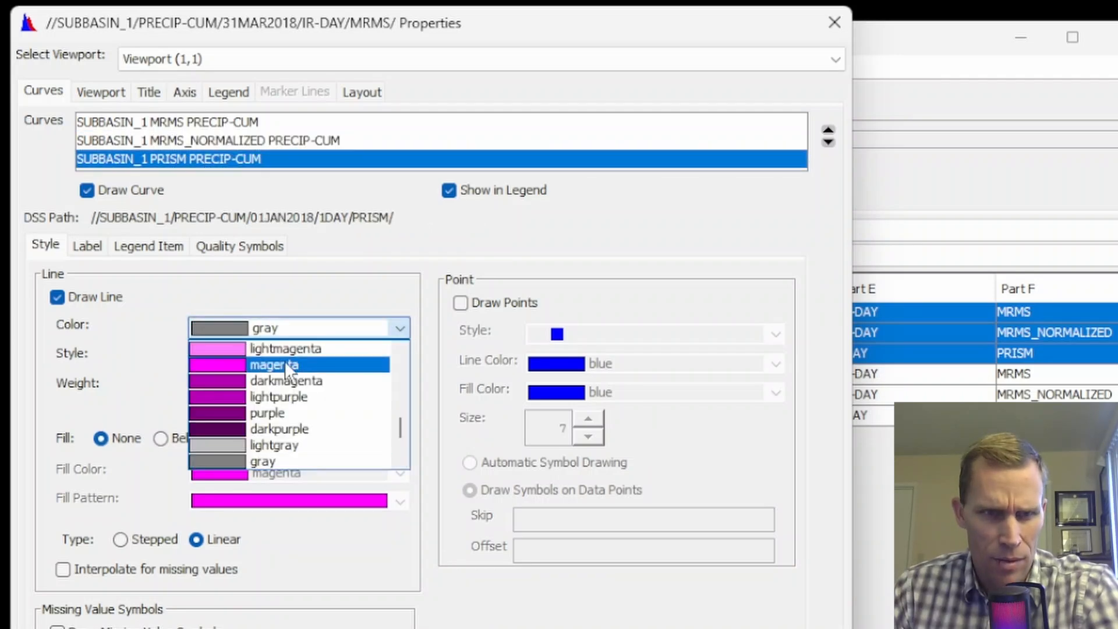
pyautogui.scroll(-2, 290, 408)
pyautogui.scroll(5, 293, 415)
pyautogui.click(276, 363)
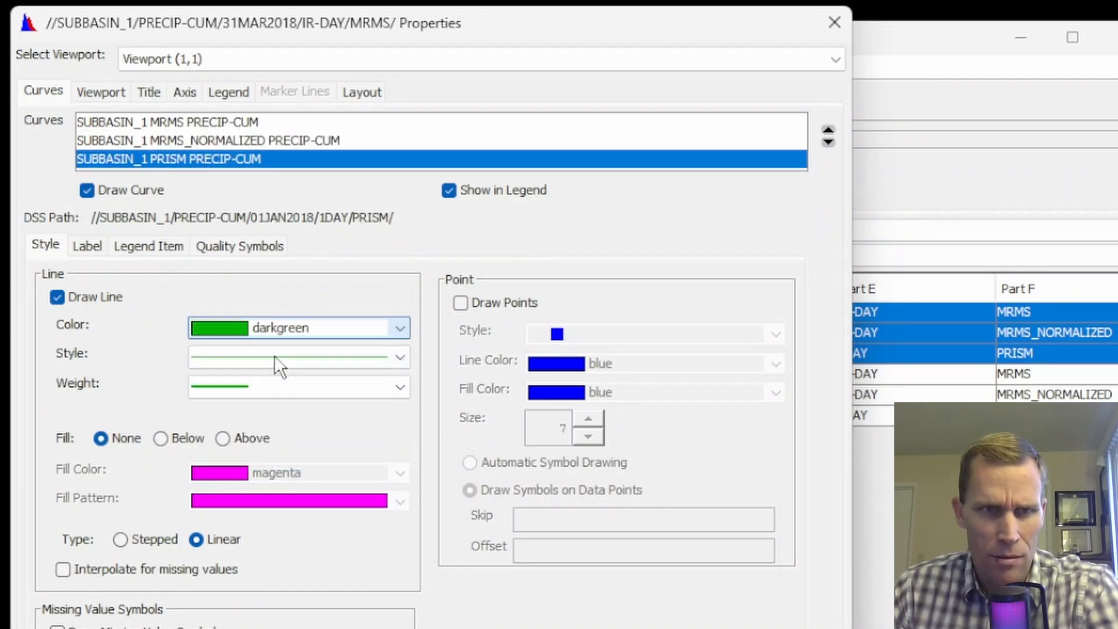
pyautogui.click(275, 355)
pyautogui.click(294, 356)
pyautogui.click(299, 379)
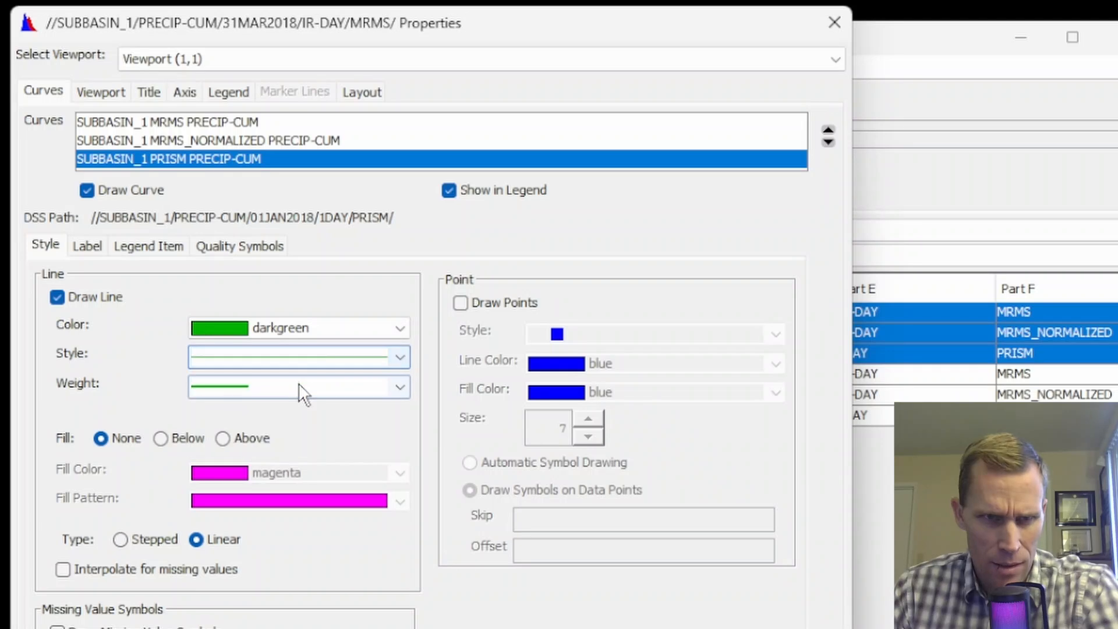
pyautogui.click(298, 387)
pyautogui.click(302, 443)
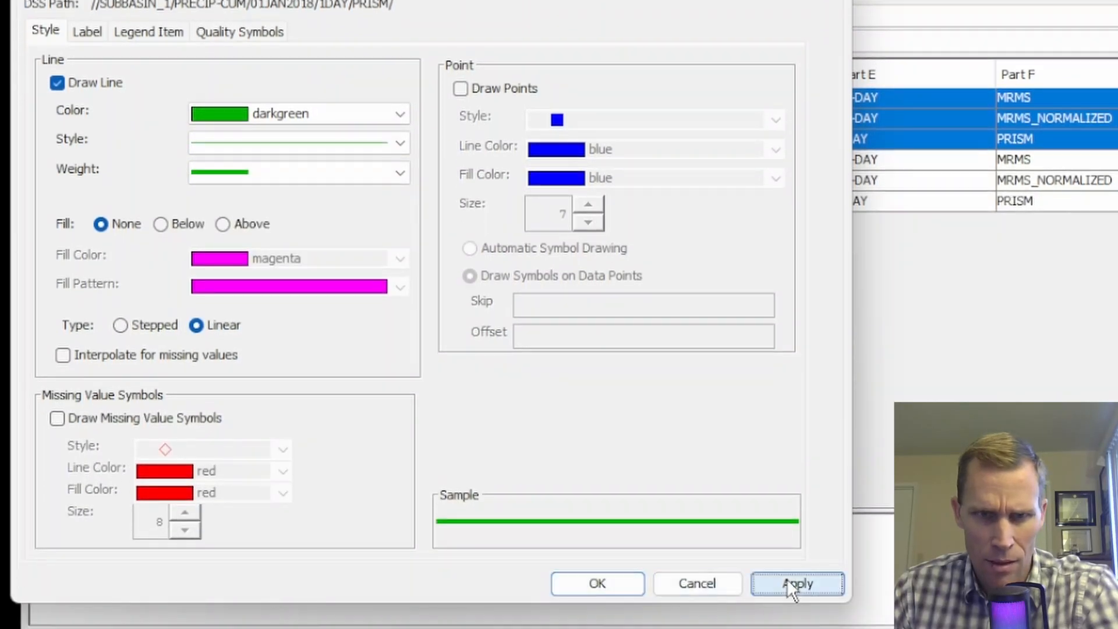
pyautogui.click(623, 580)
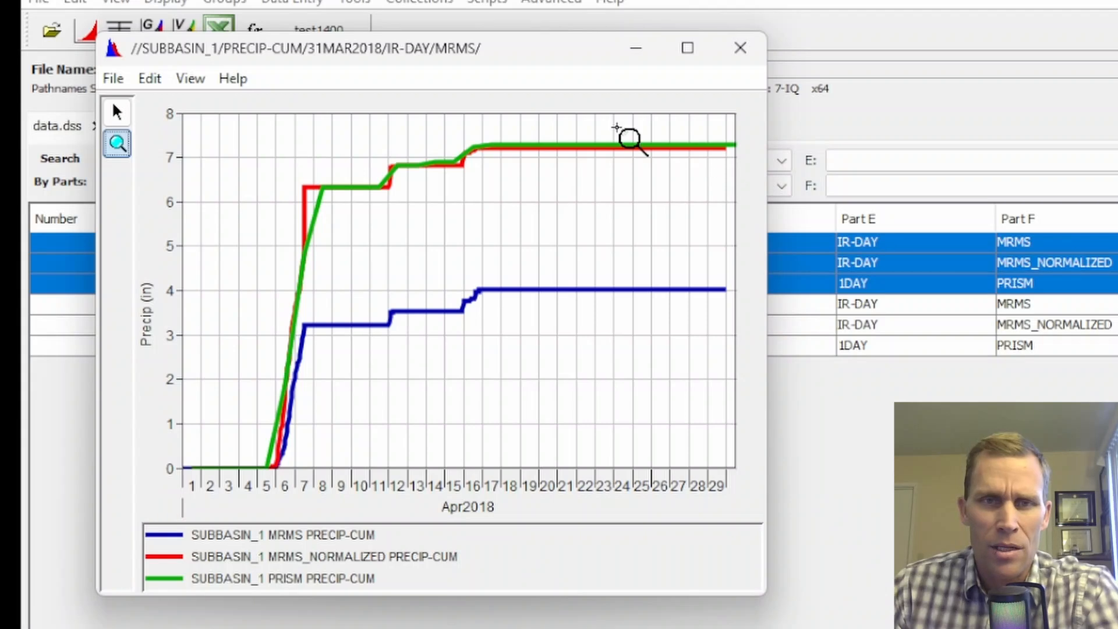
# Zoom in on the late-April curves, tabulate them to compare the final MRMS_NORMALIZED and PRISM totals, and close the table and plot.
pyautogui.moveTo(421, 119); pyautogui.dragTo(735, 312)
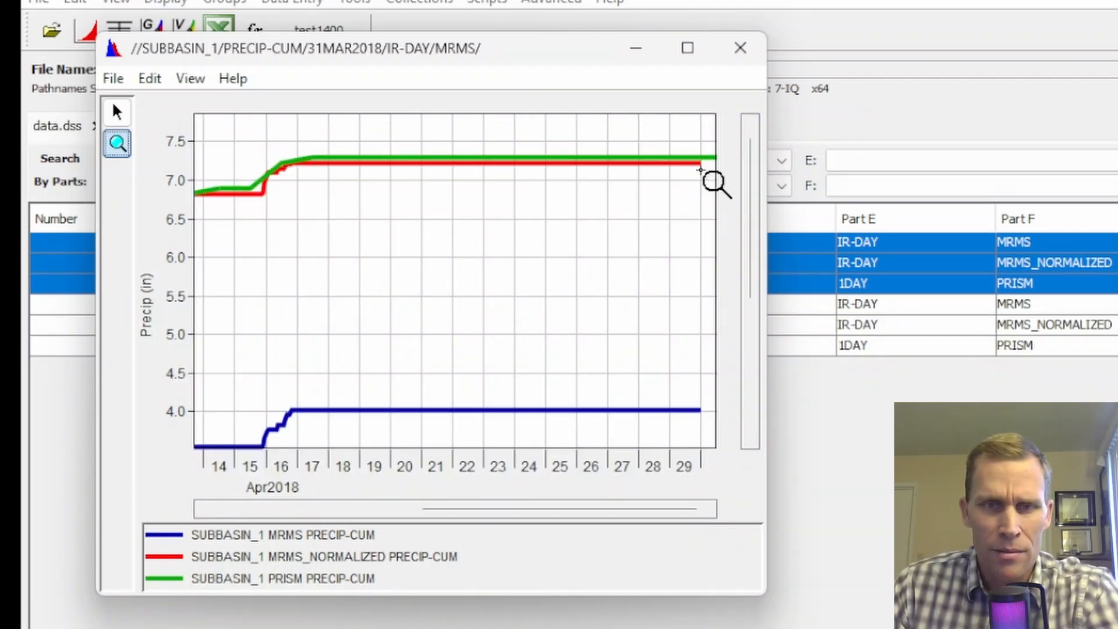
pyautogui.click(114, 79)
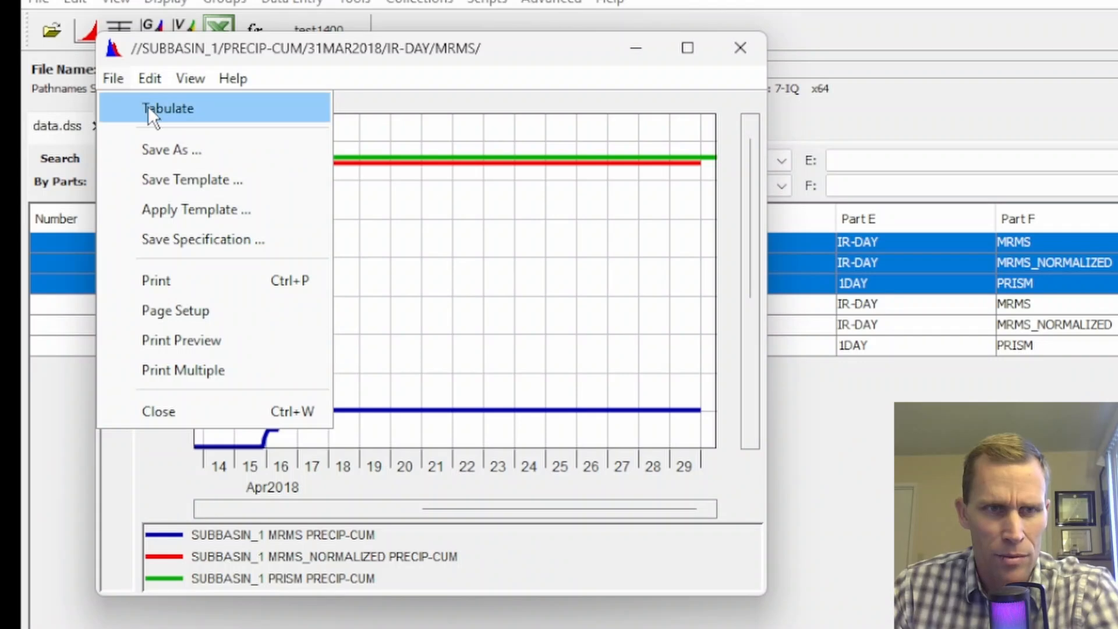
pyautogui.click(147, 106)
pyautogui.moveTo(762, 175); pyautogui.dragTo(756, 616)
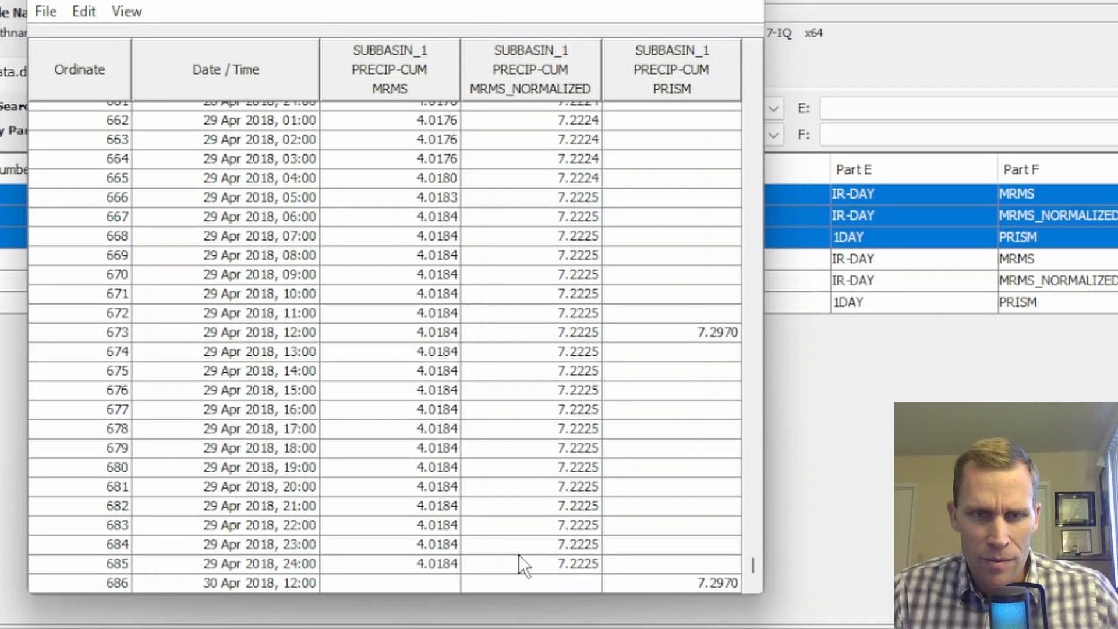
pyautogui.click(558, 565)
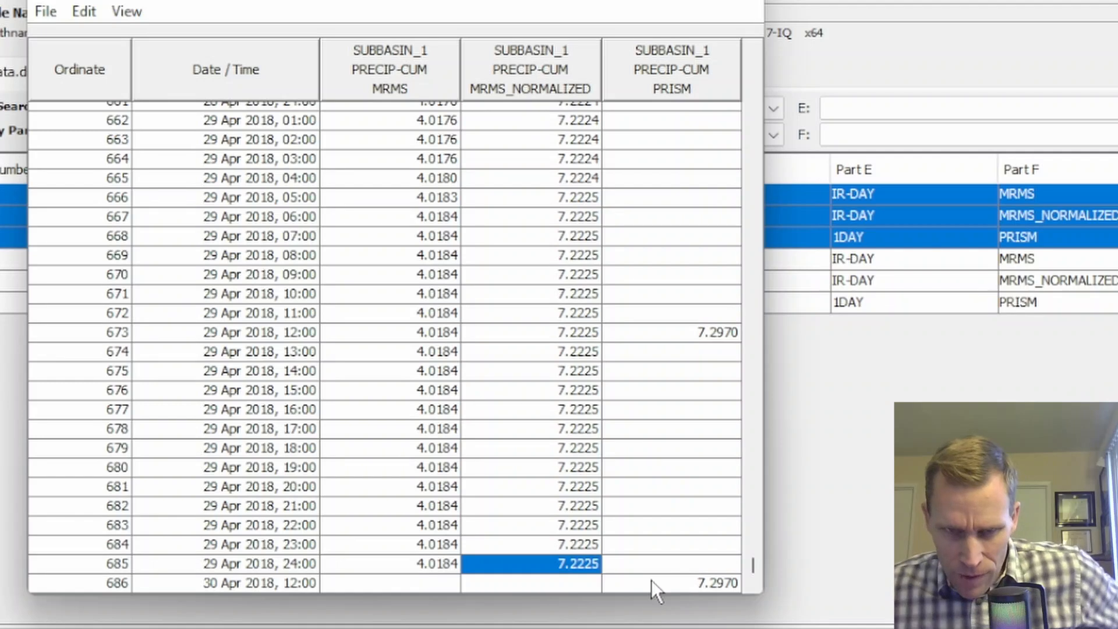
pyautogui.click(704, 584)
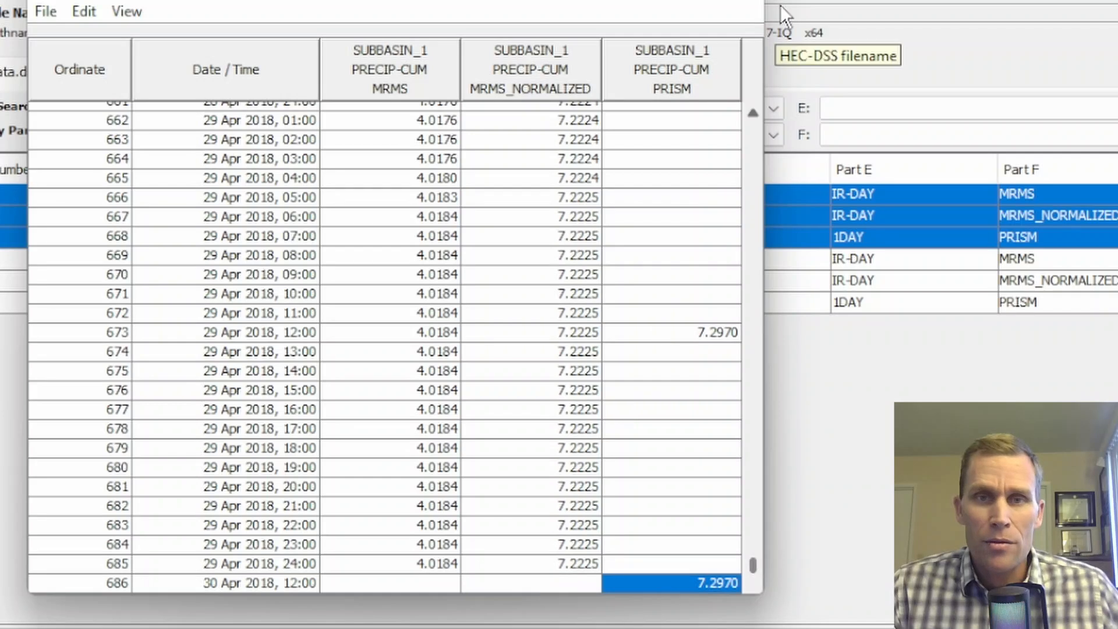
pyautogui.click(741, 3)
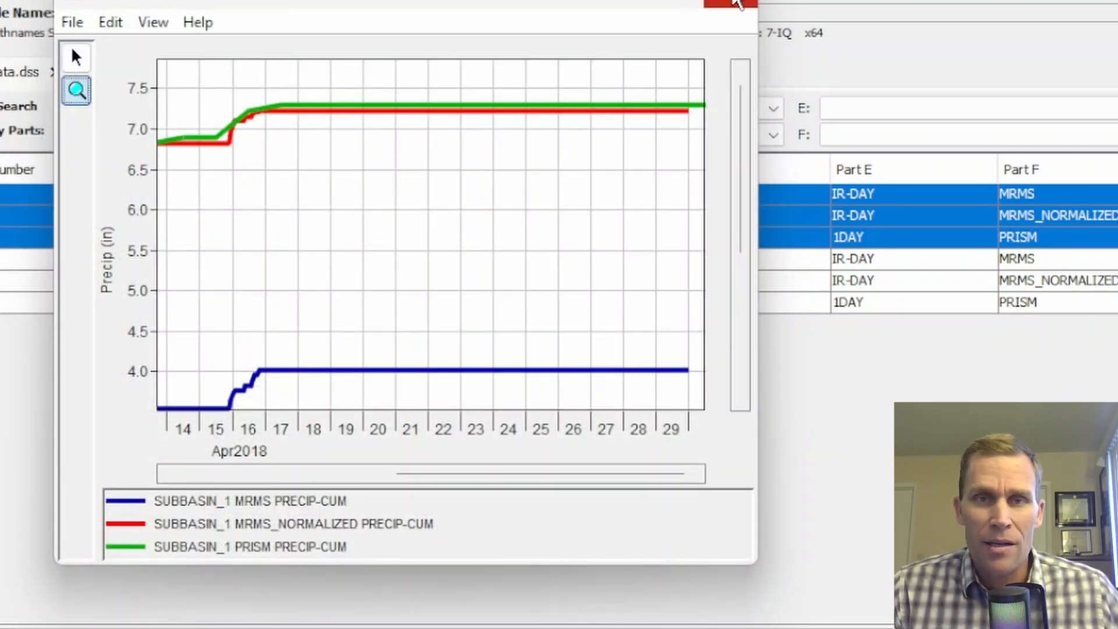
pyautogui.click(740, 4)
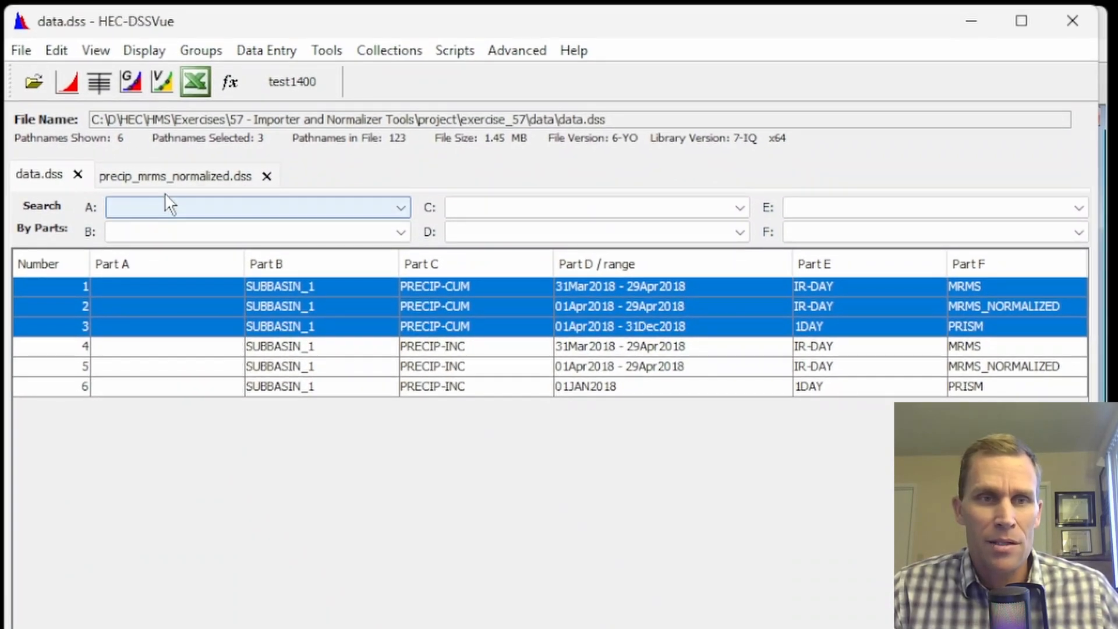
# Return to the precip_mrms_normalized.dss catalog and select only the 01APR2018:2000 precipitation grid.
pyautogui.click(160, 152)
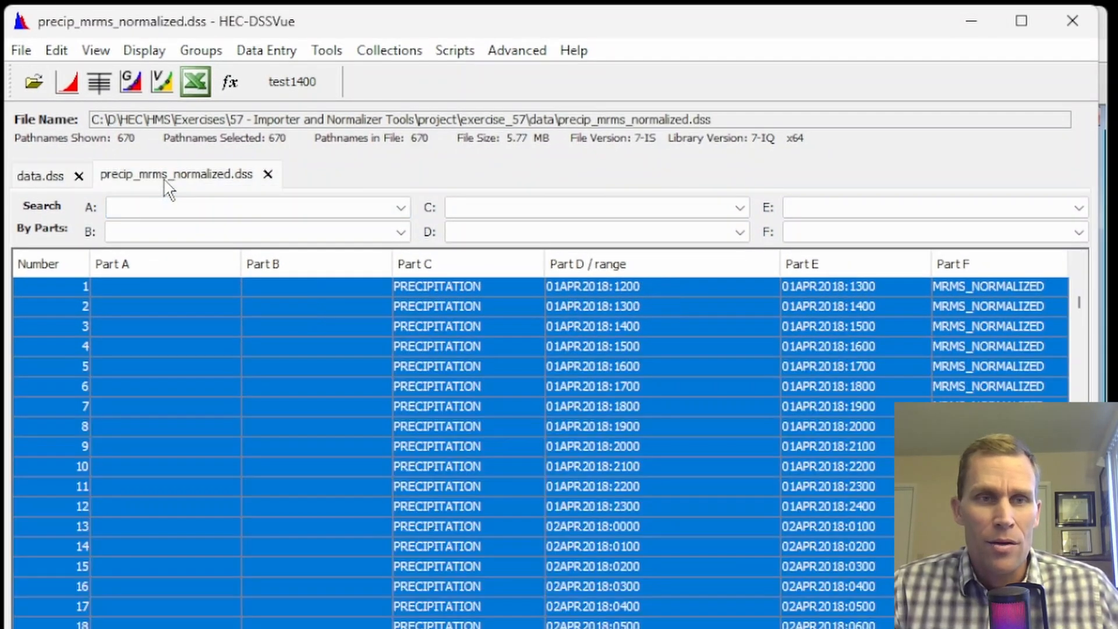
pyautogui.click(383, 442)
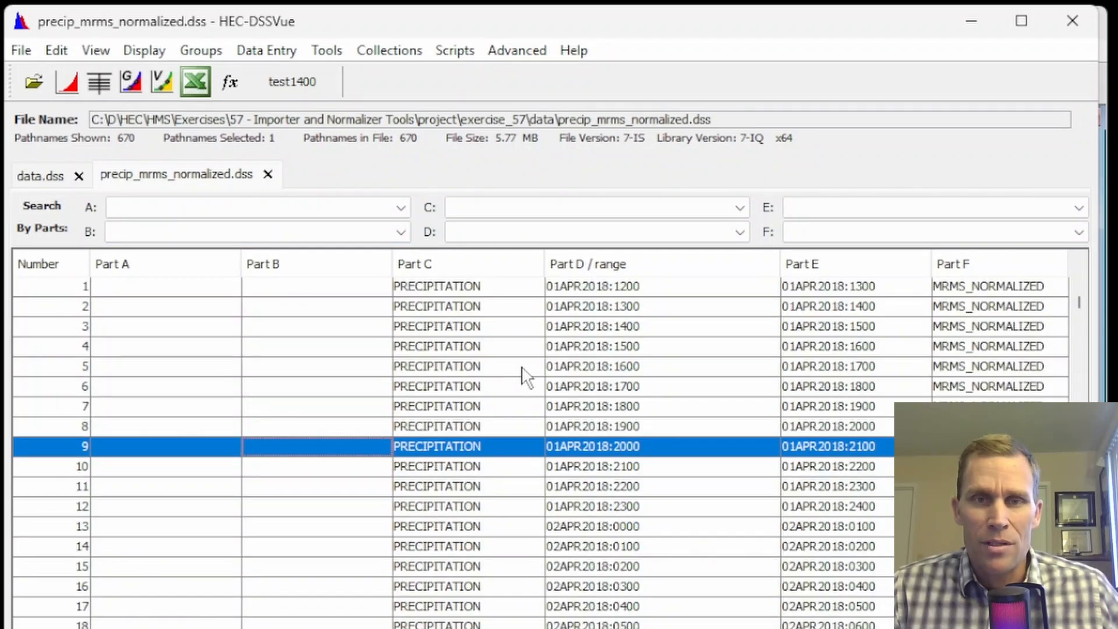